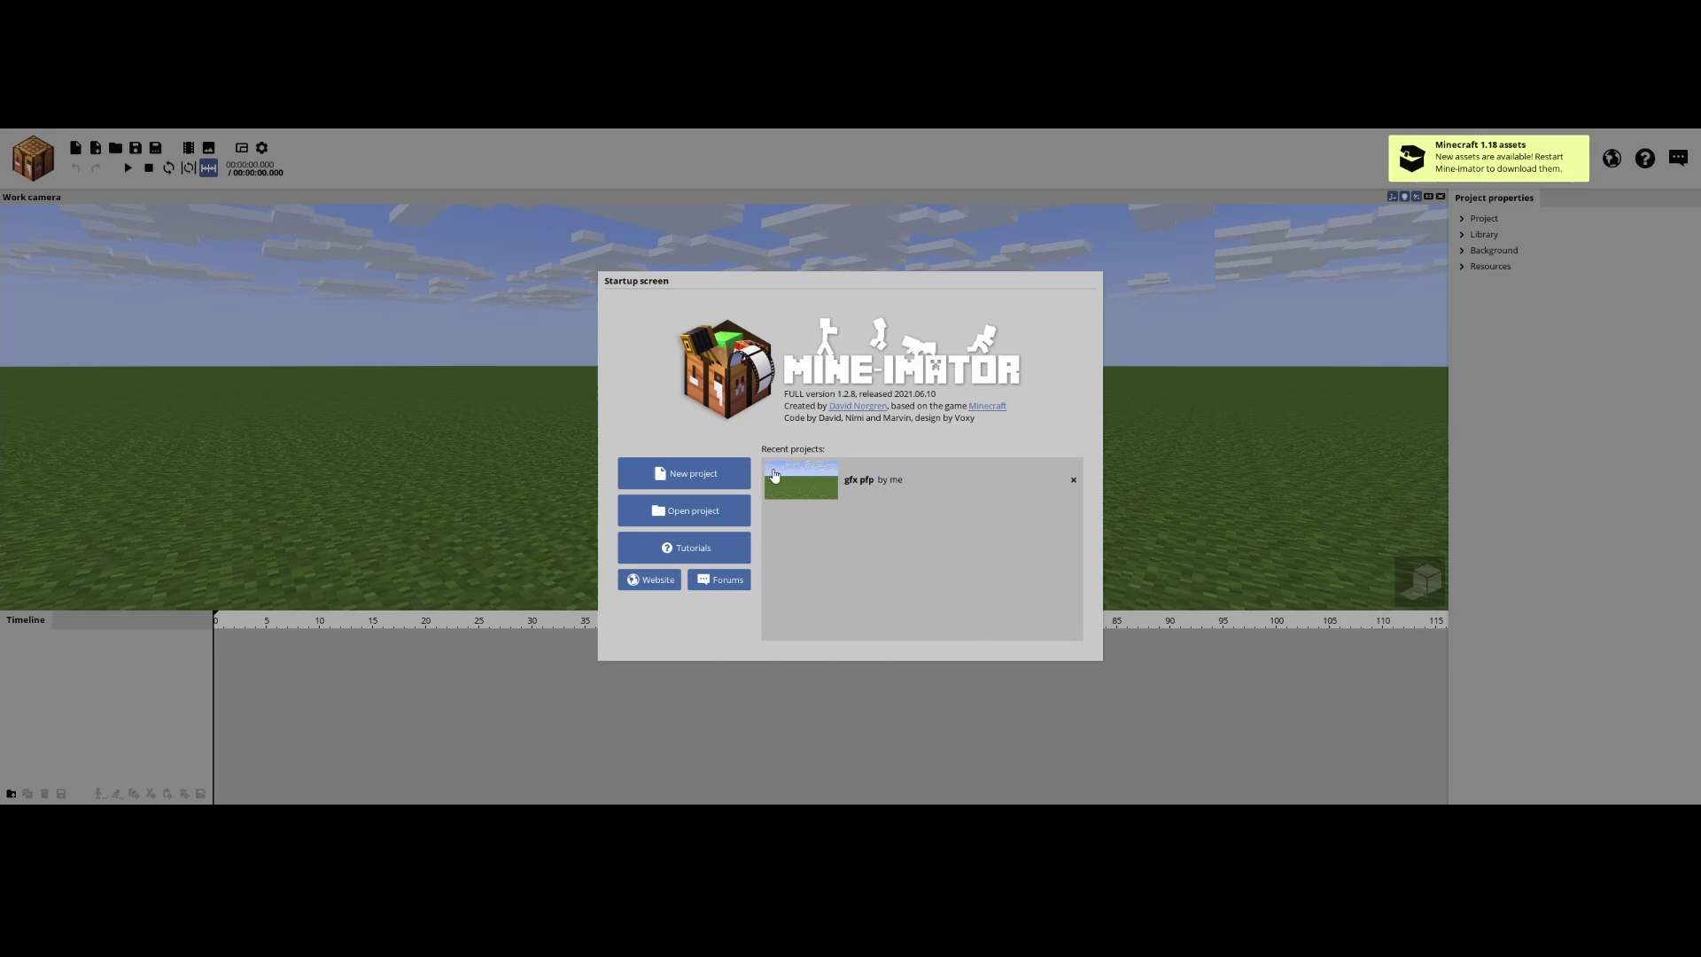
Step: Create a new Mine-imator project named 'gfx banner' and look around its empty grassy world
key("ctrl+n")
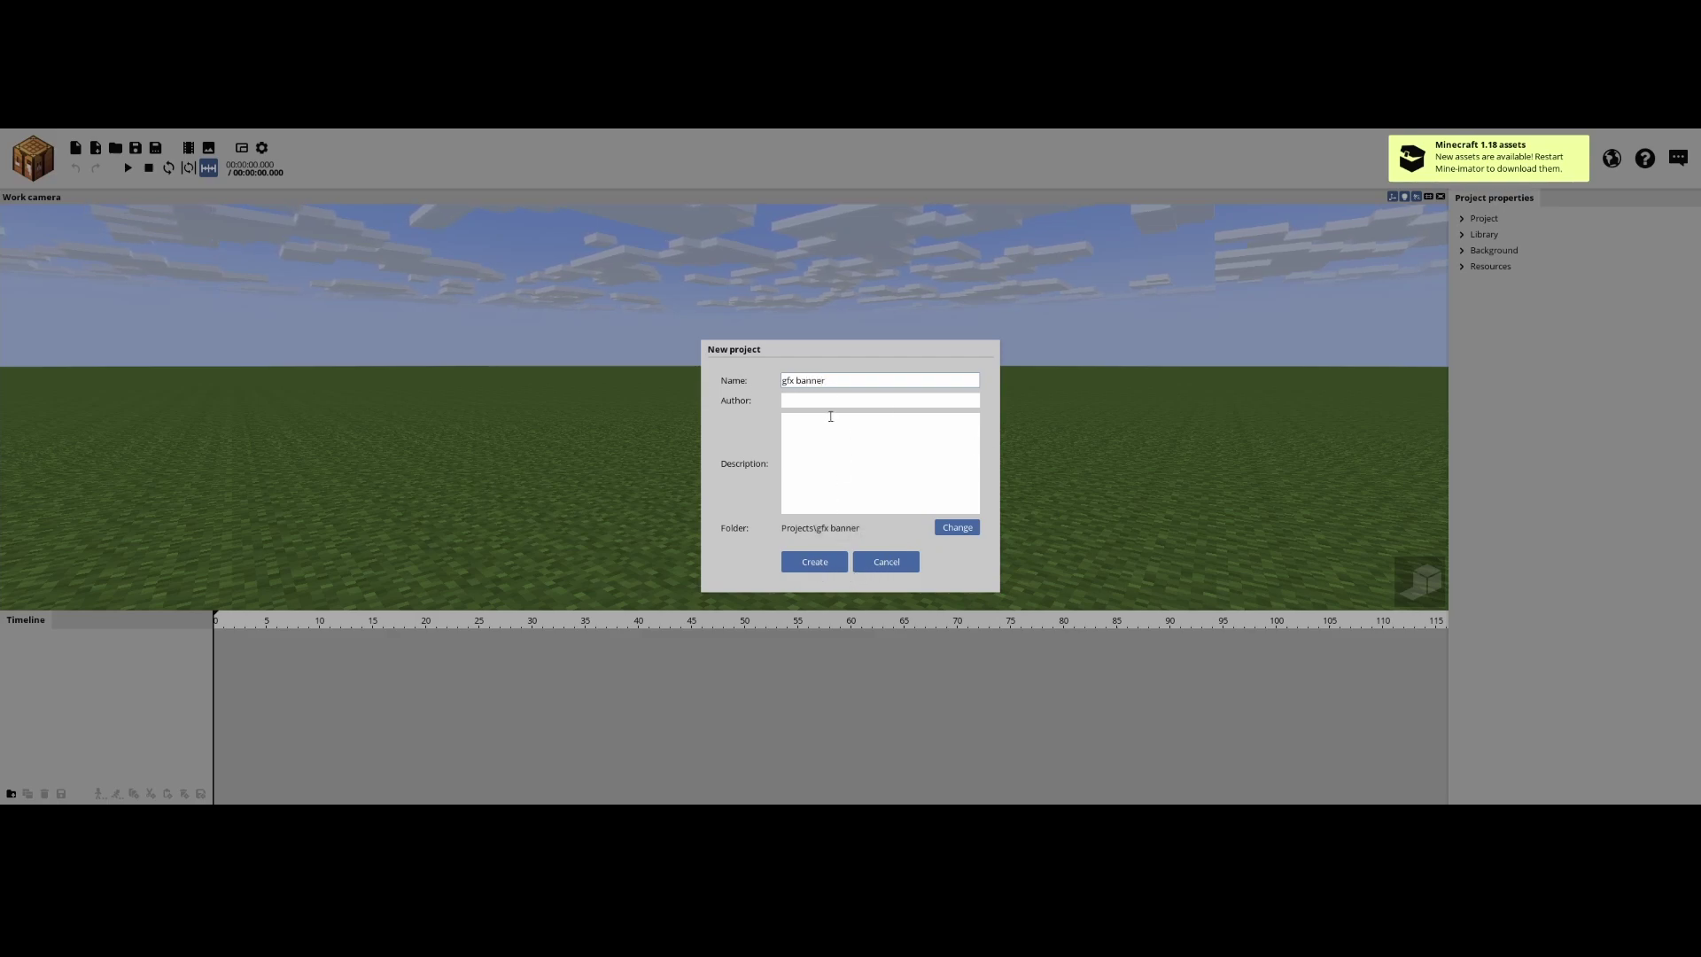
left_click(819, 564)
left_click_drag(927, 492, 926, 528)
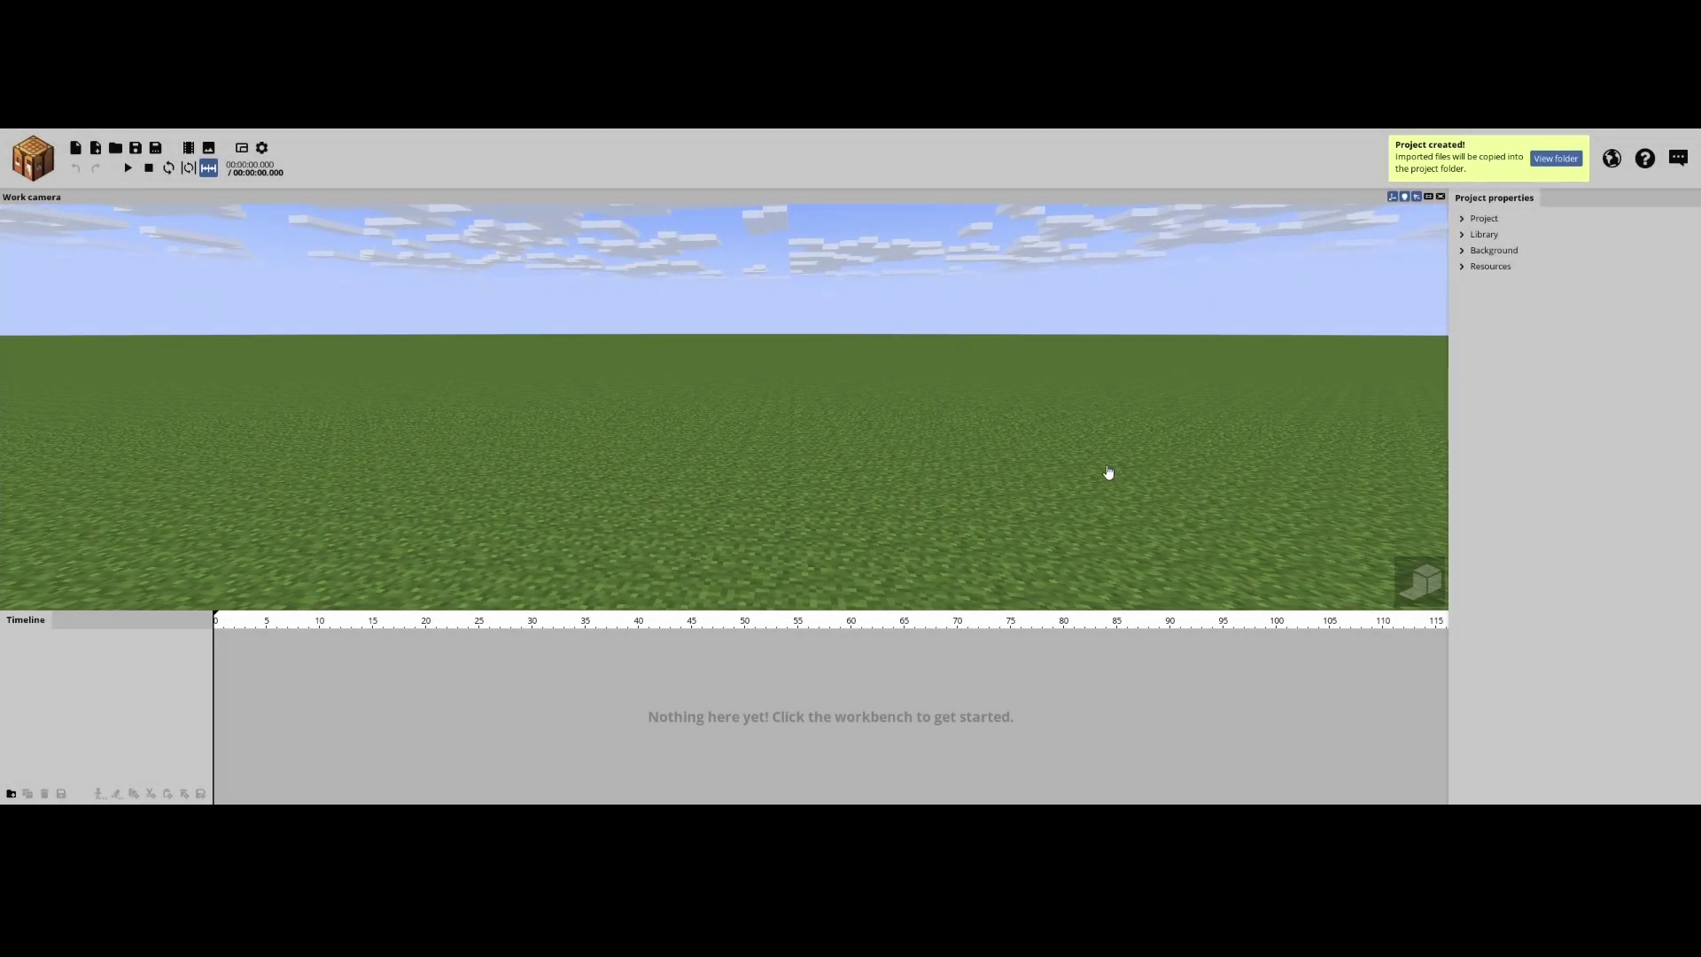
right_click_drag(1104, 467, 1190, 499)
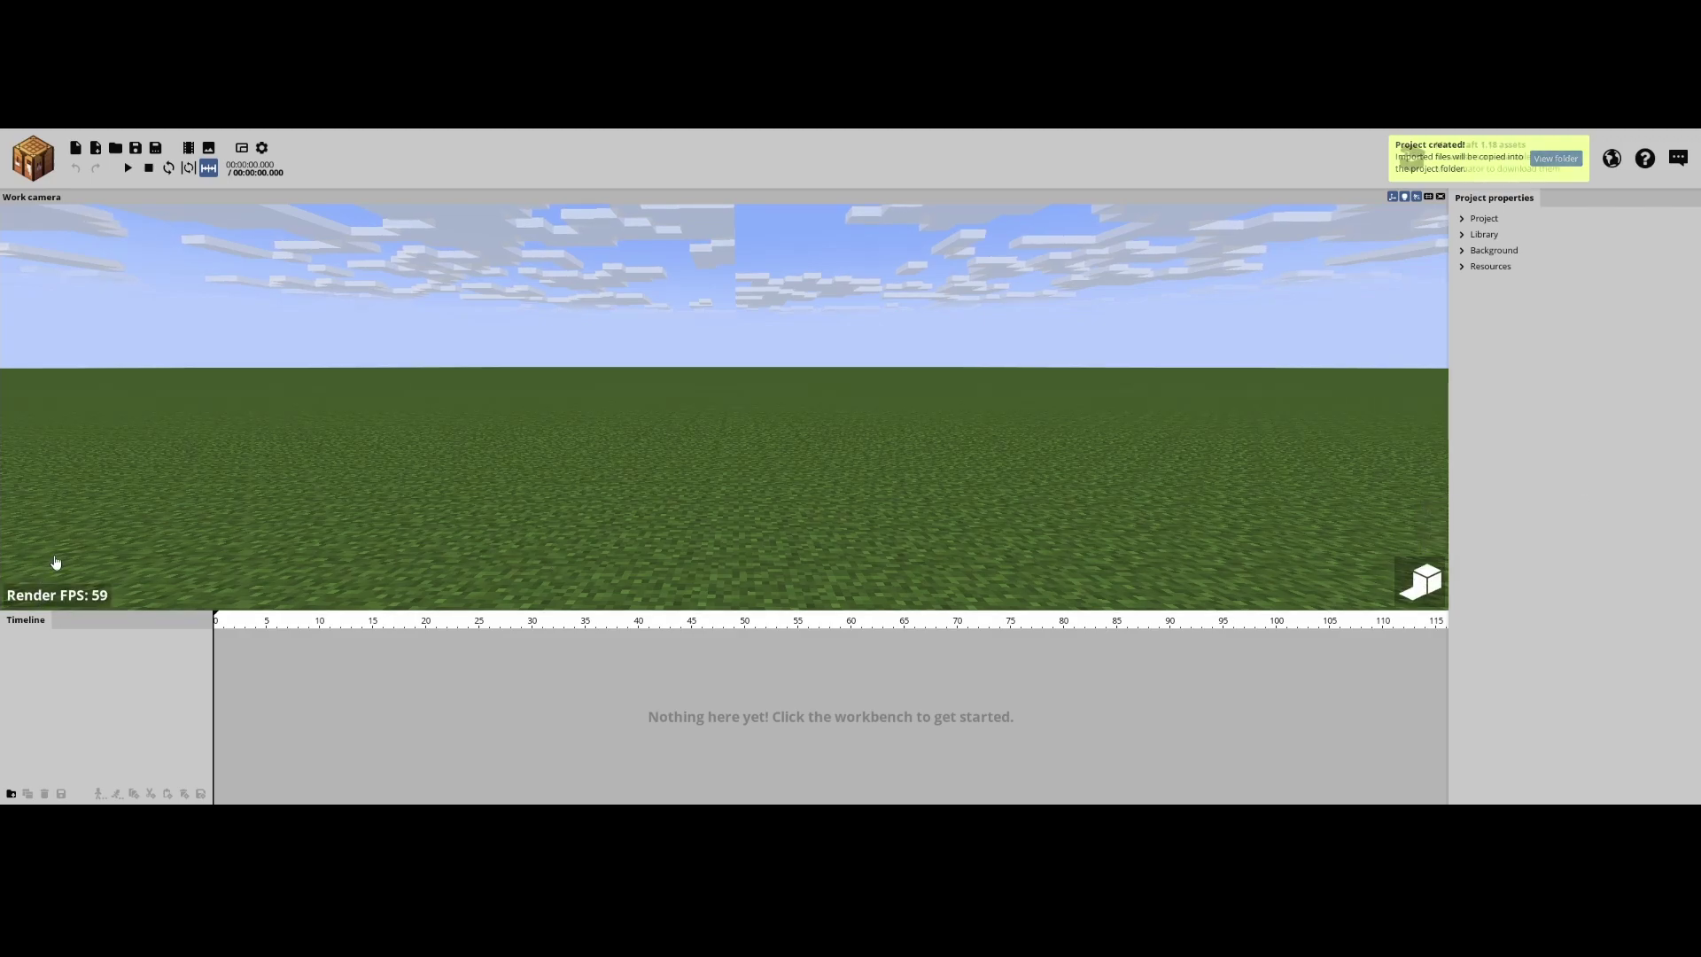
Step: Add the default Steve character to the grassy world
left_click(35, 164)
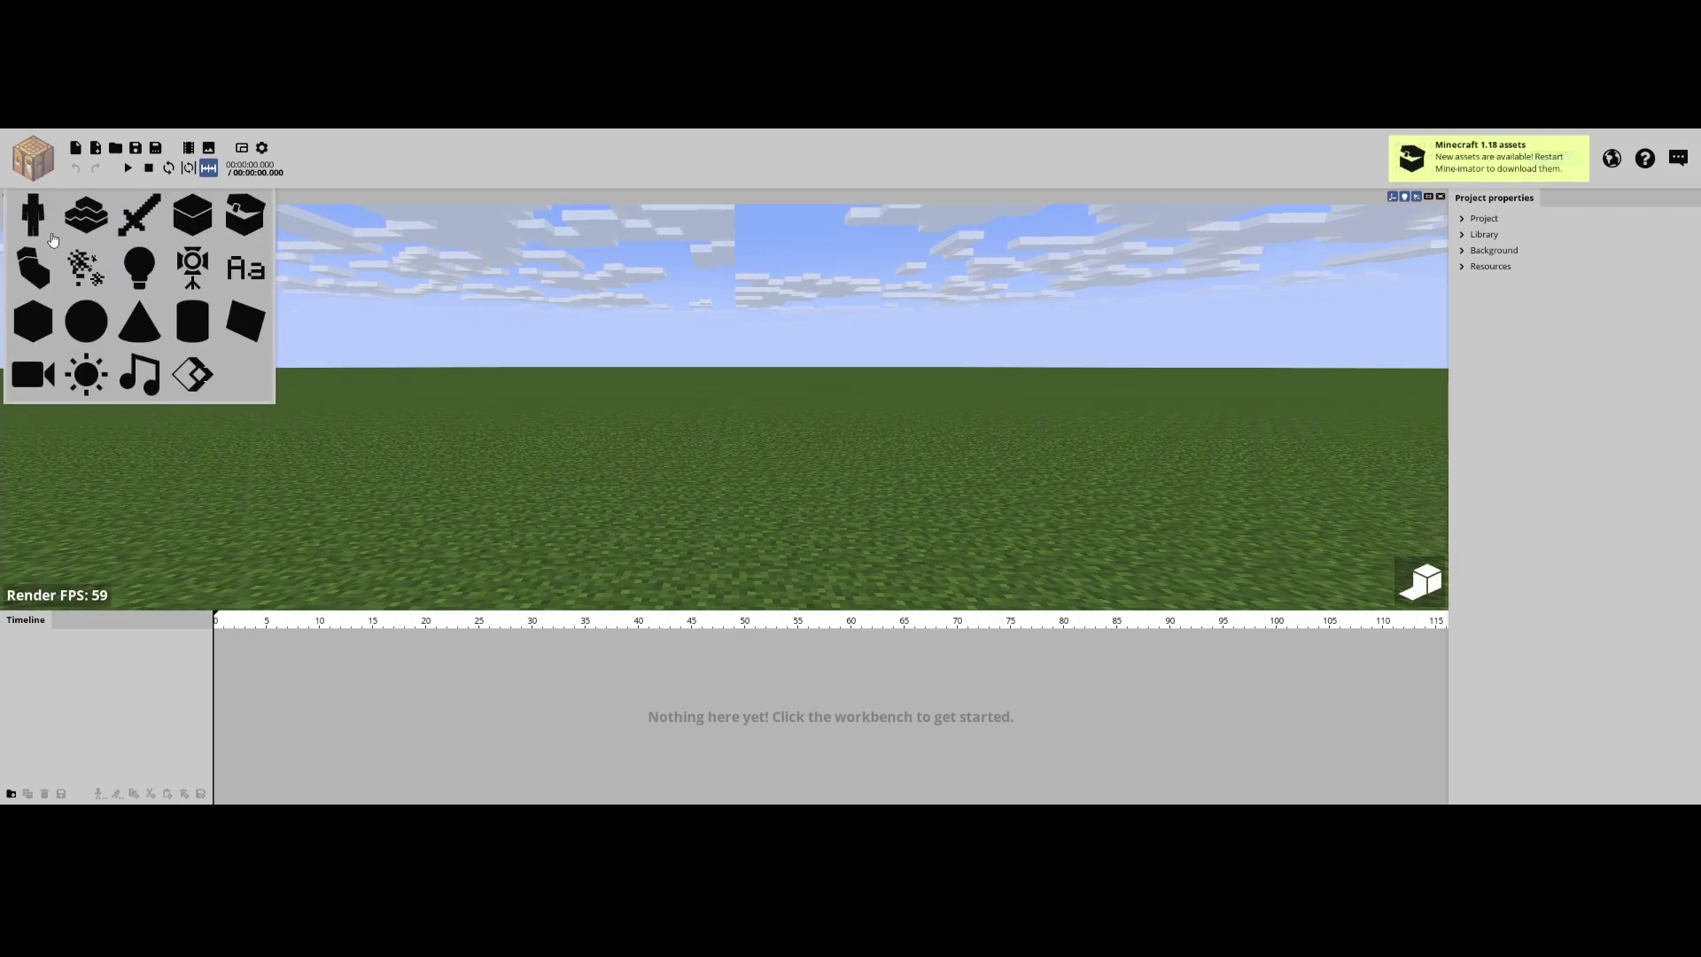
left_click(35, 217)
left_click(45, 225)
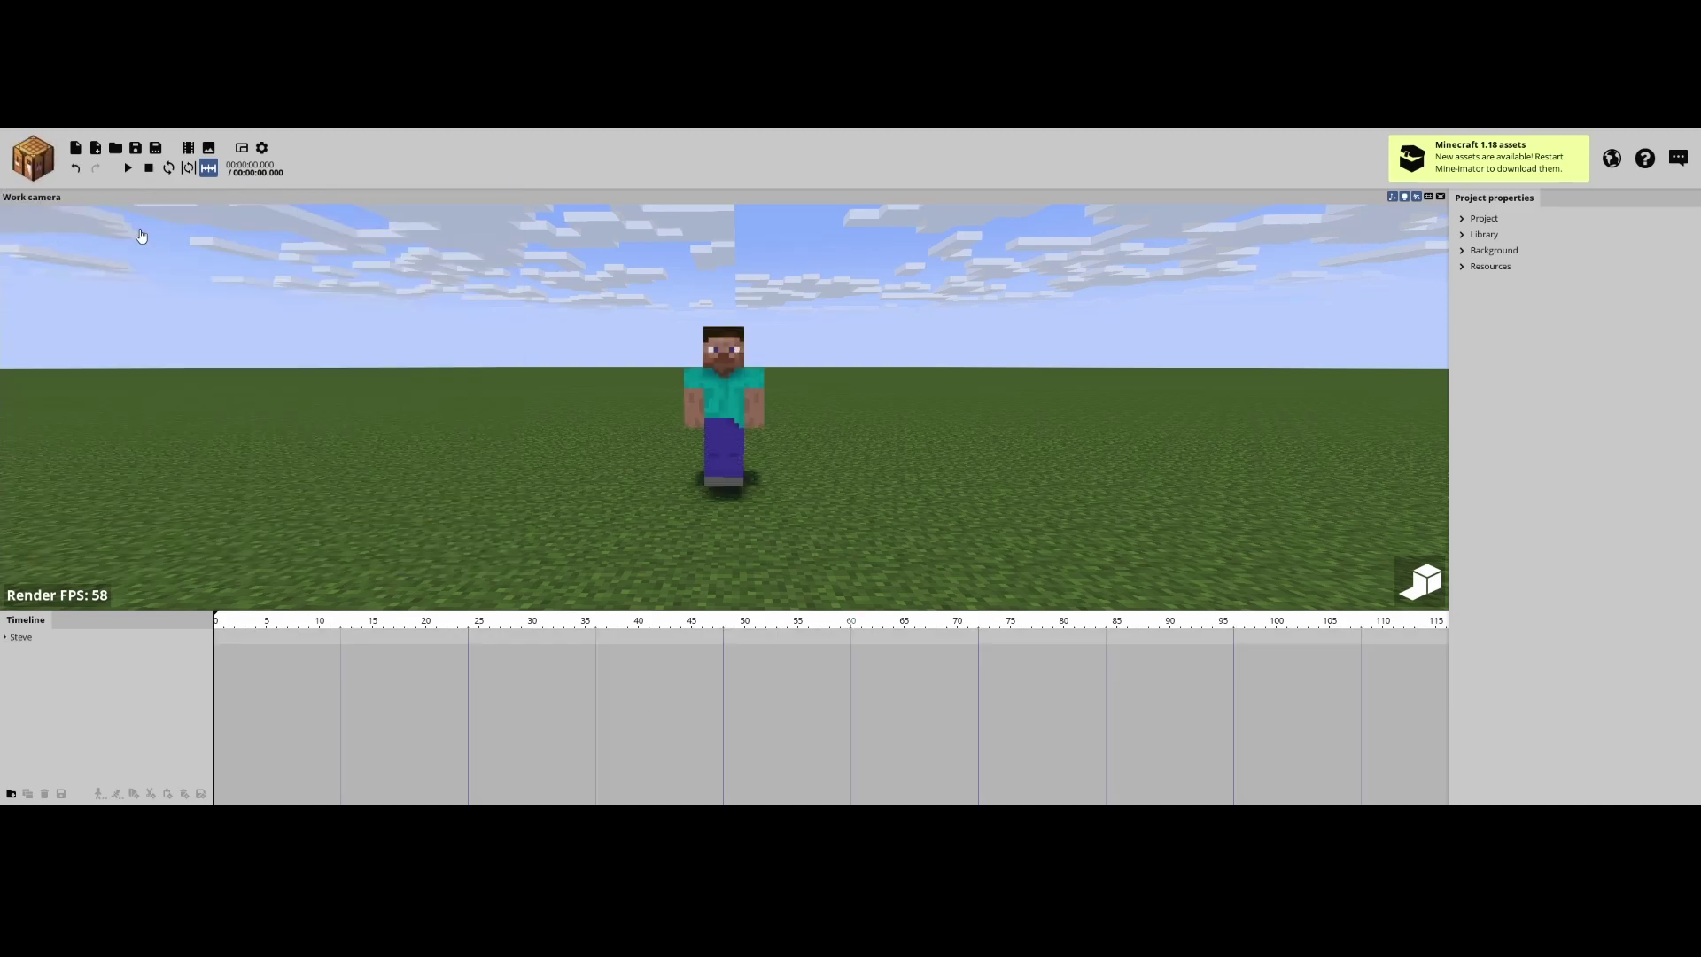
mouse_move(522, 259)
right_mouse_down()
mouse_move(523, 342)
mouse_move(522, 259)
right_mouse_up()
Step: Fly the view up close around Steve to inspect him
left_click(832, 416)
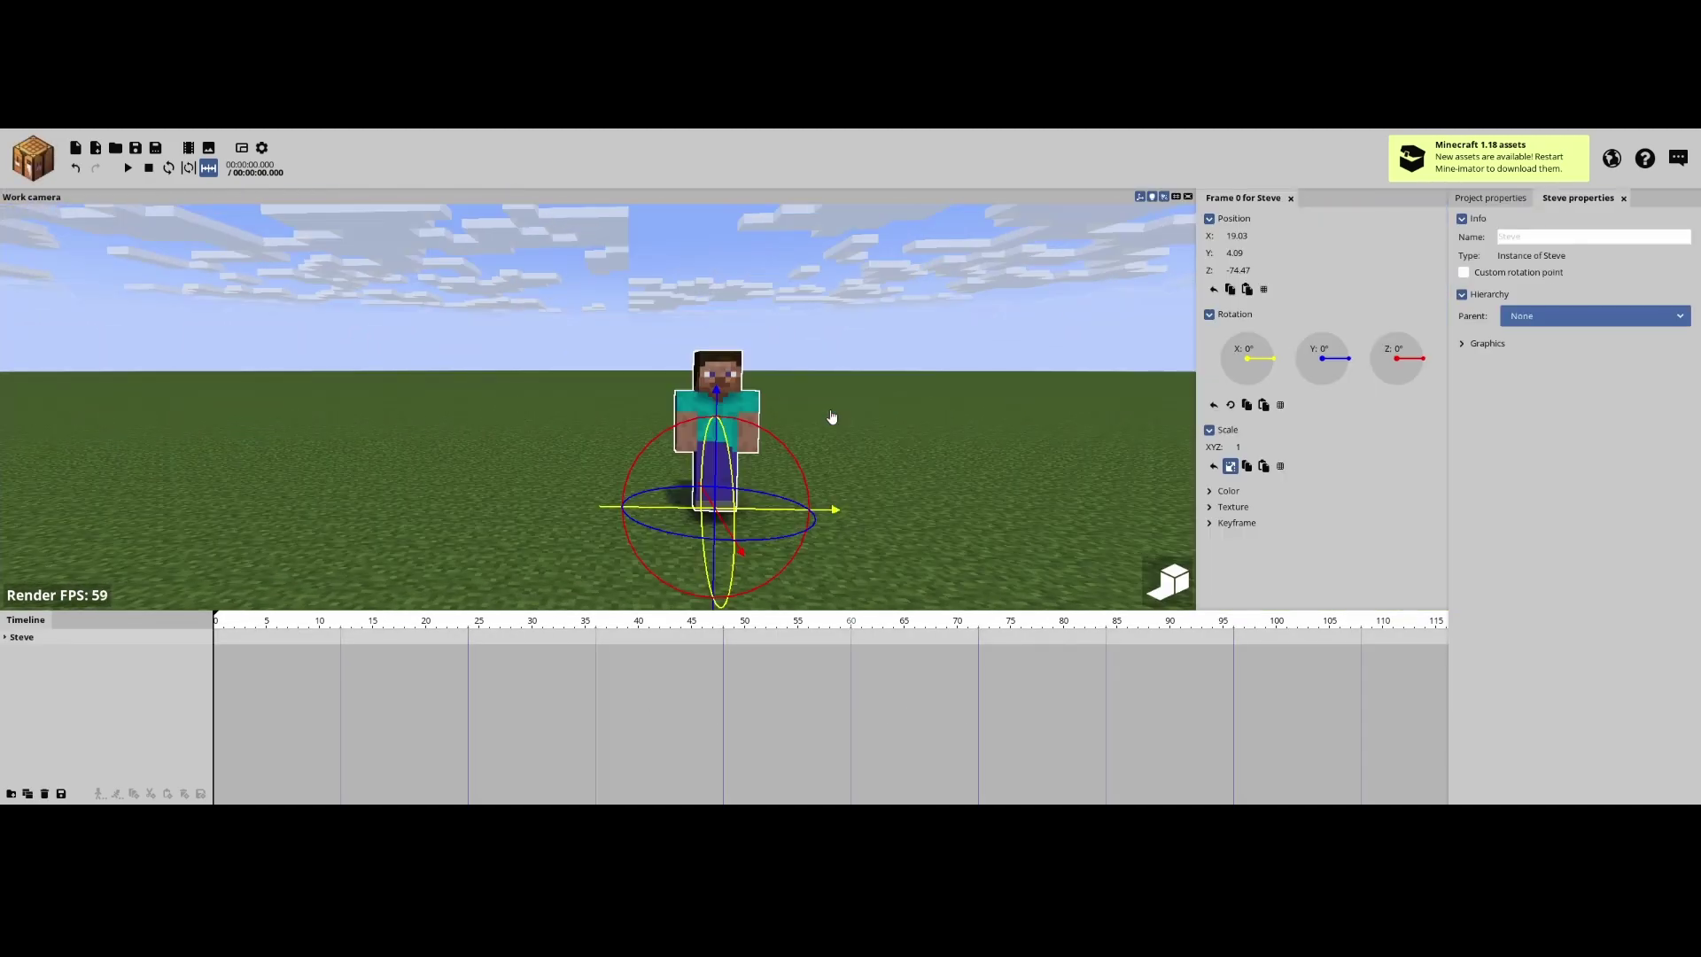
mouse_move(766, 403)
right_mouse_down()
mouse_move(837, 416)
mouse_move(766, 421)
mouse_move(713, 398)
mouse_move(762, 410)
mouse_move(766, 441)
mouse_move(777, 404)
mouse_move(777, 434)
mouse_move(778, 412)
mouse_move(744, 400)
right_mouse_up()
key("w")
key("s")
key("w")
key("s")
key("s")
left_click(777, 396)
Step: Start a second character and switch its variant to Alex
key("d")
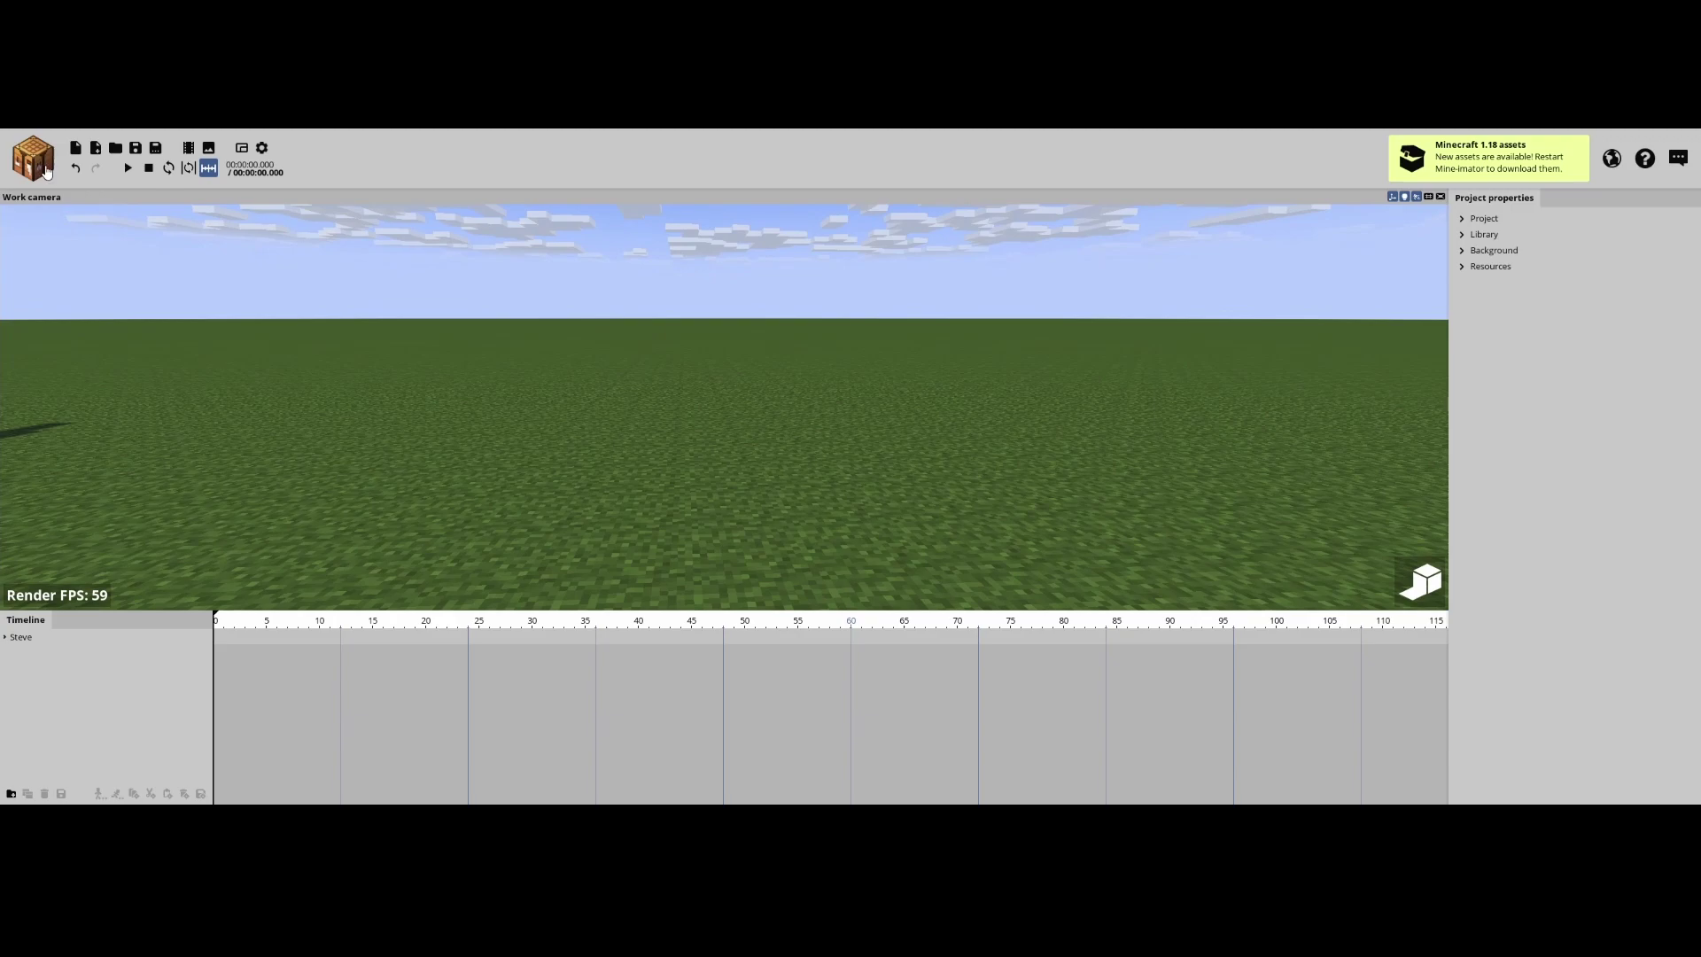
left_click(46, 170)
left_click(33, 213)
left_click(378, 530)
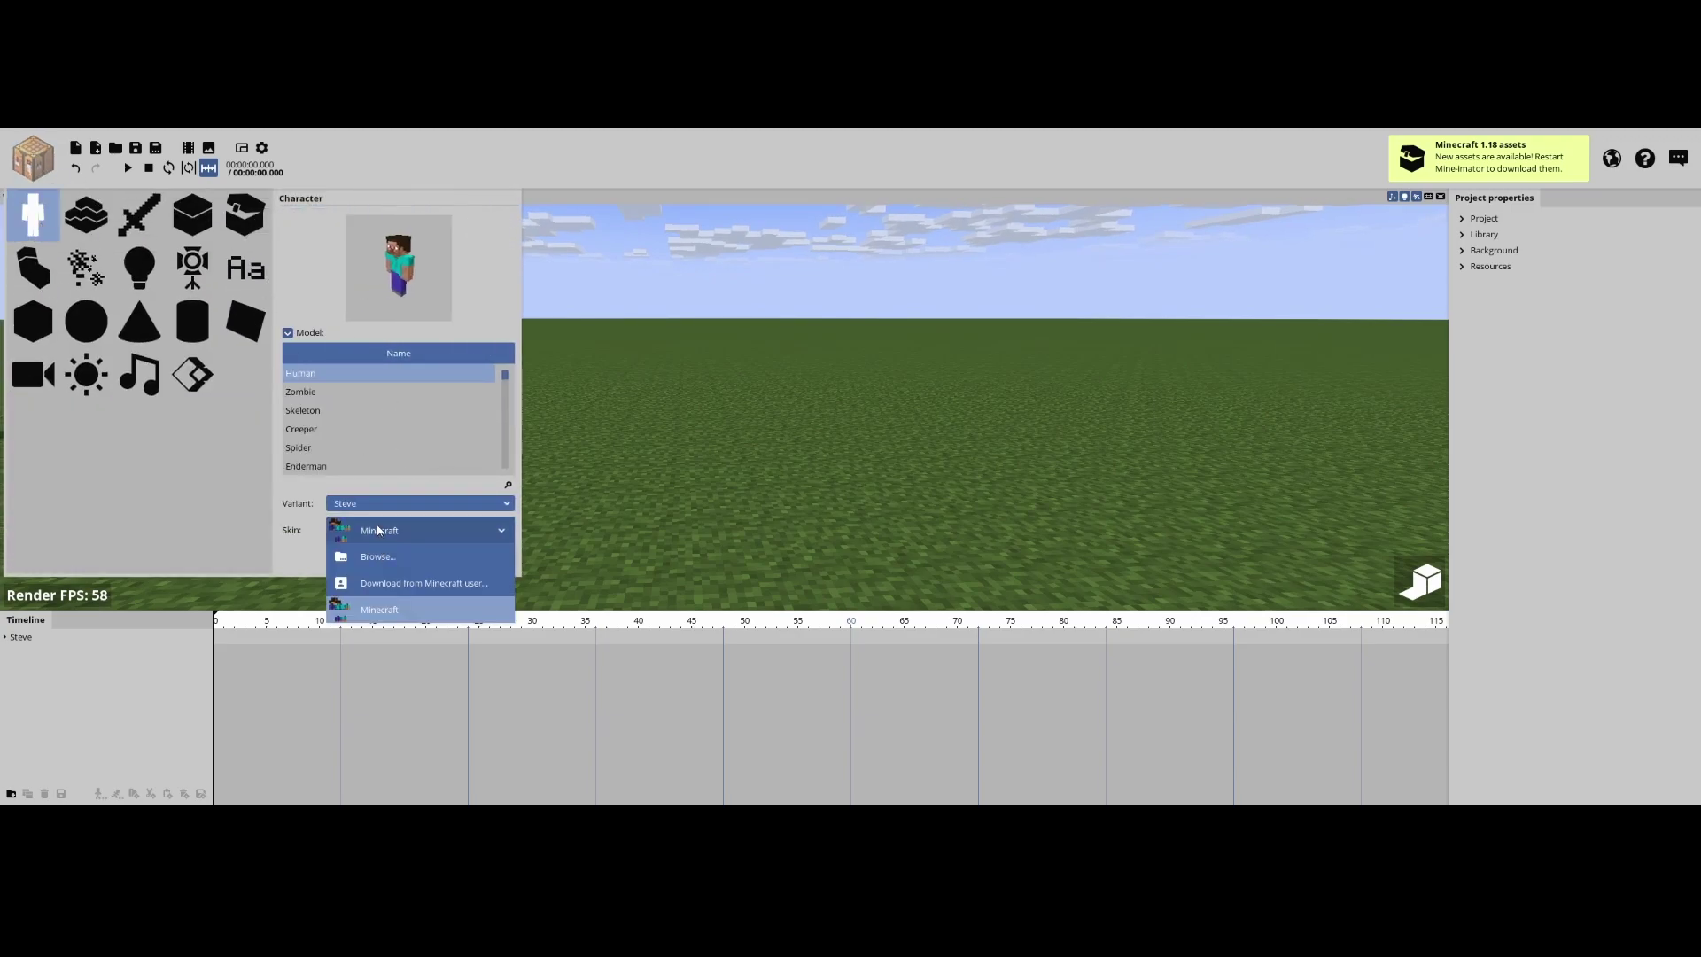
left_click(378, 530)
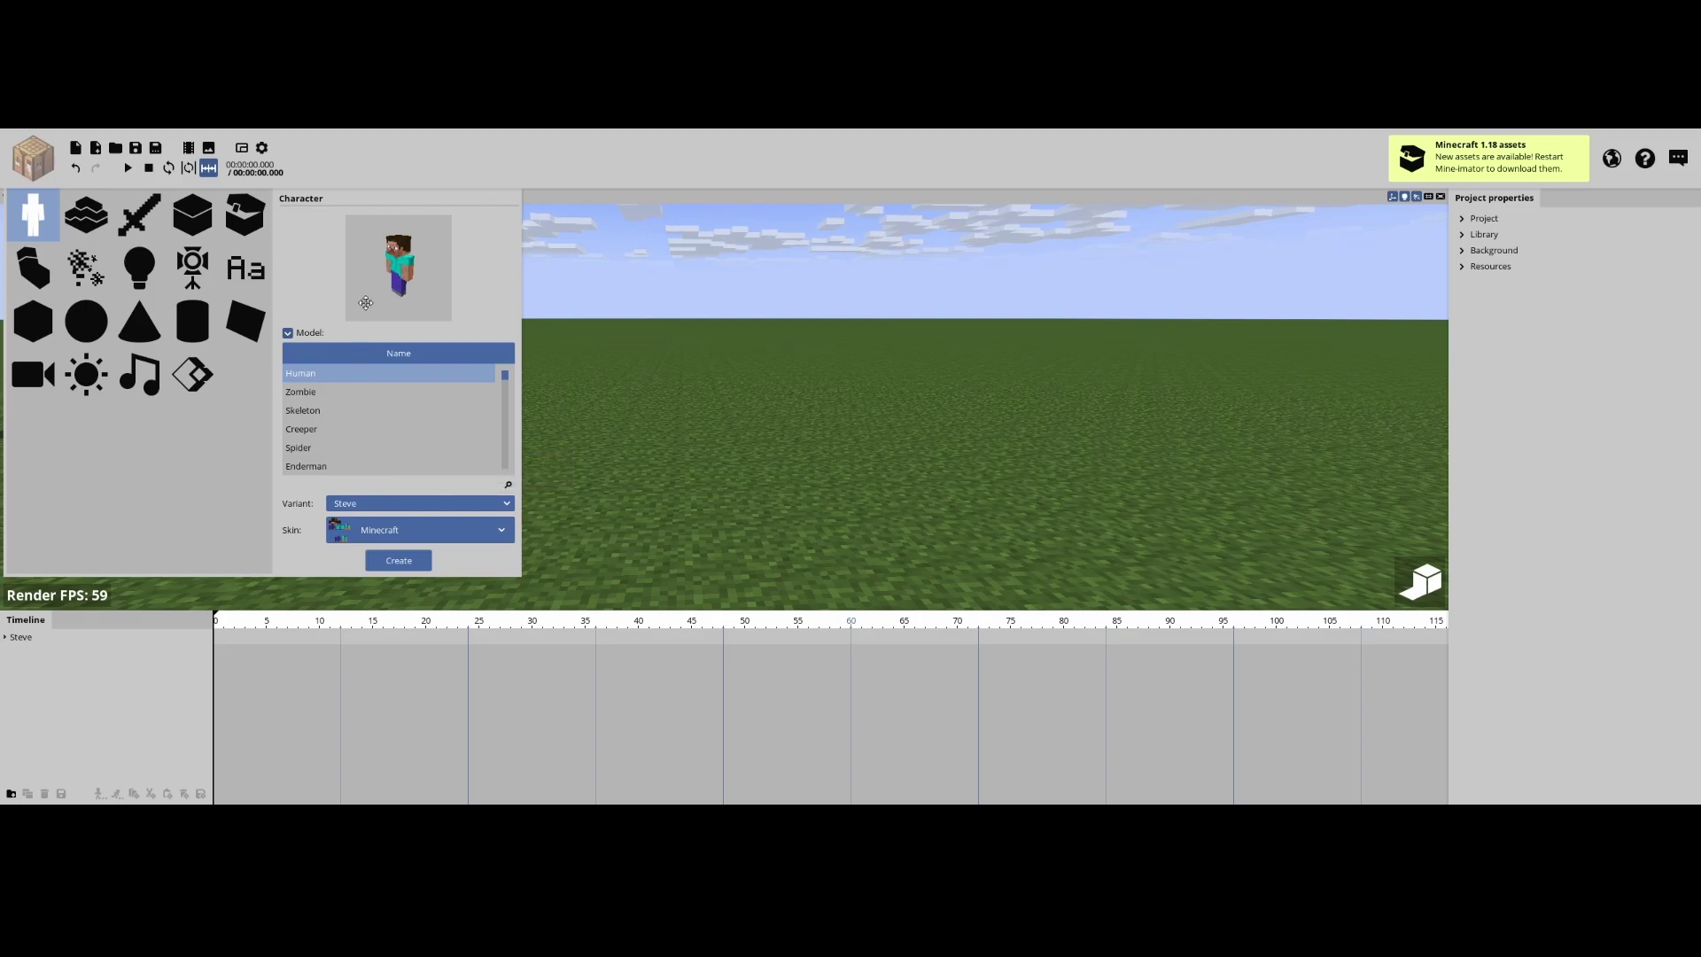
scroll(396, 289, "up", 5)
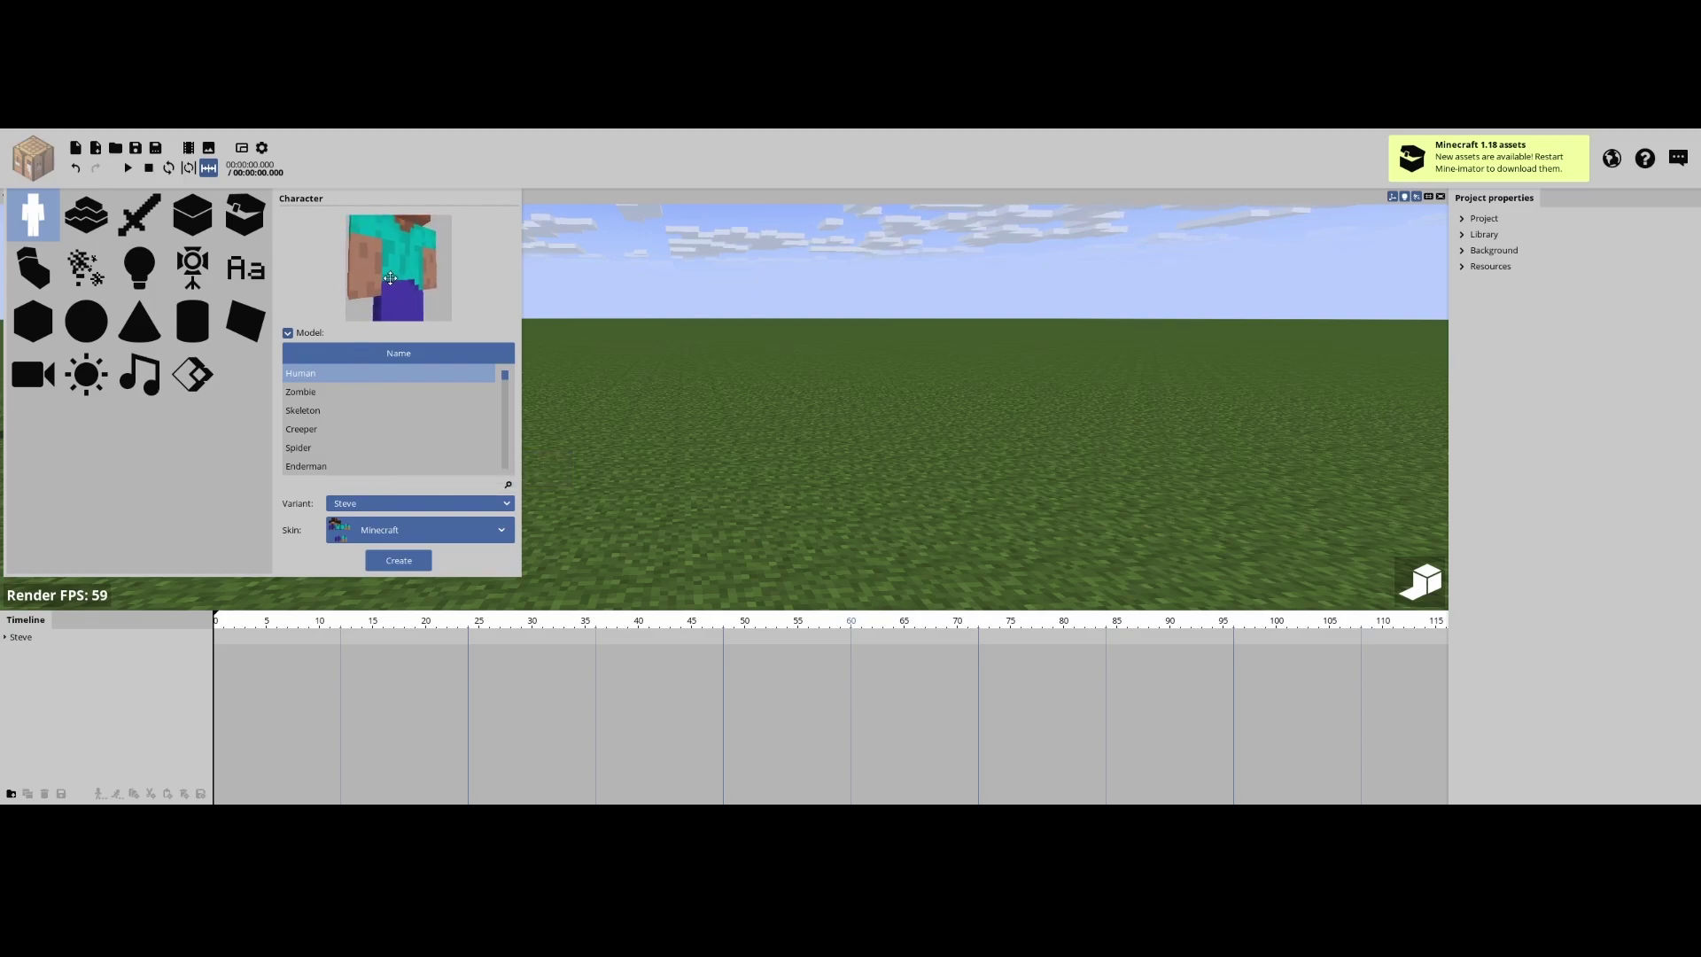
left_click(374, 505)
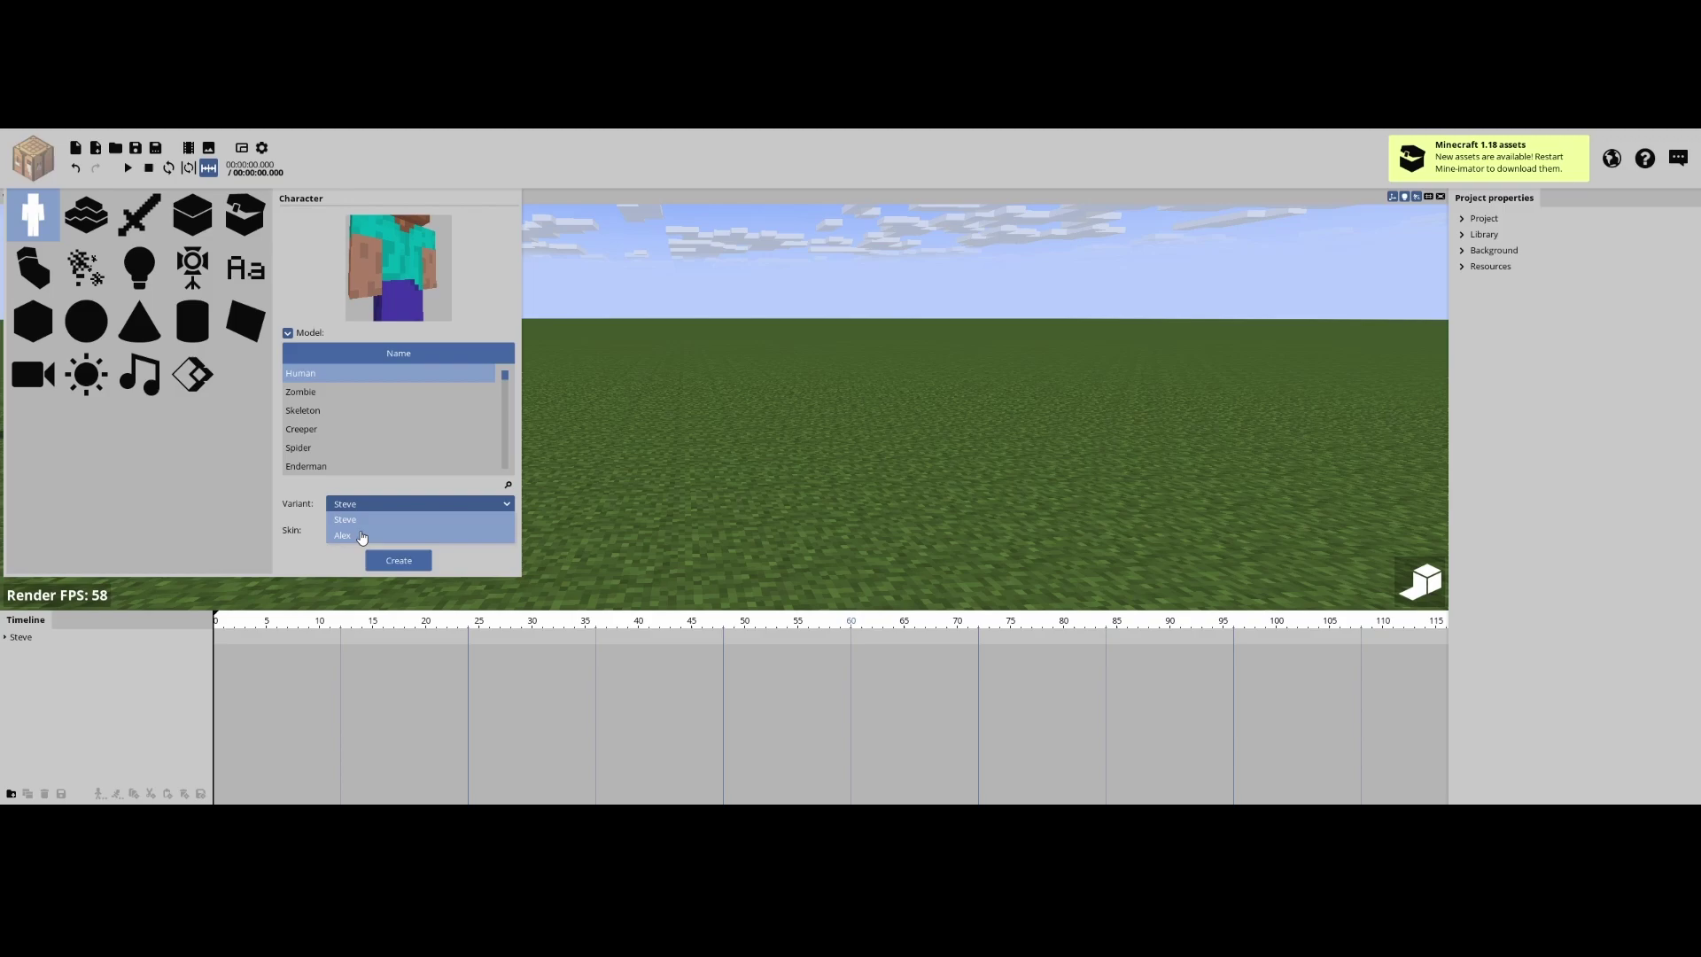
left_click(374, 530)
Step: Give Alex a black skin downloaded by Minecraft username and create the character
left_click(426, 530)
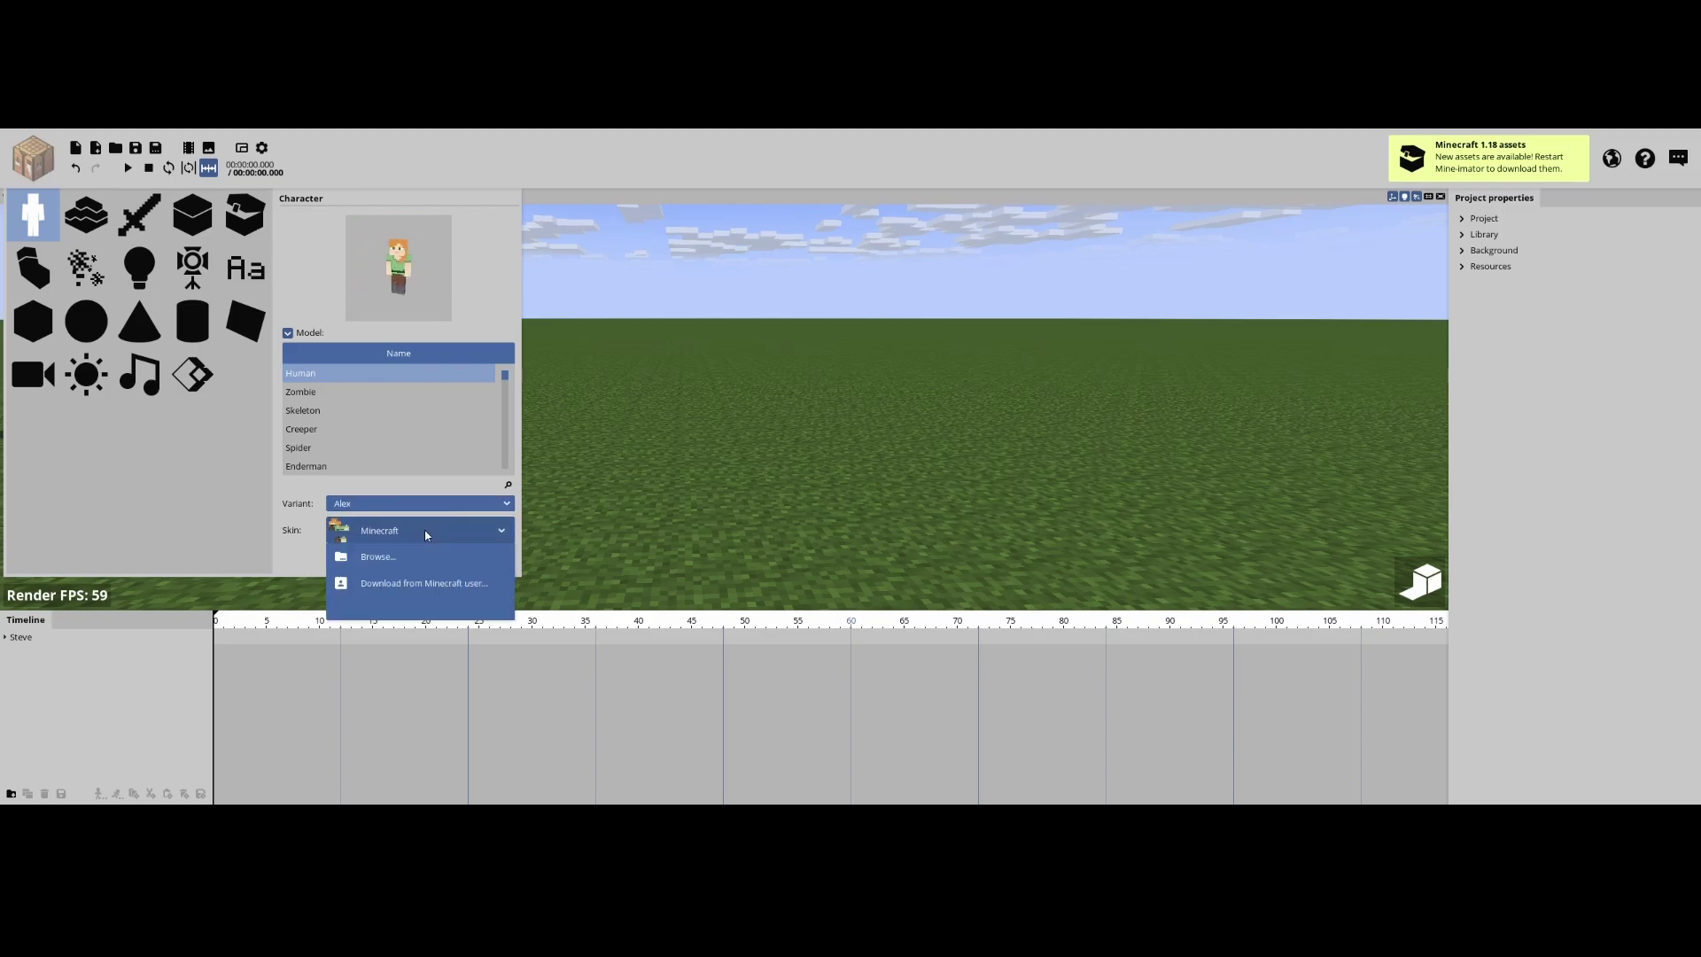
left_click(406, 595)
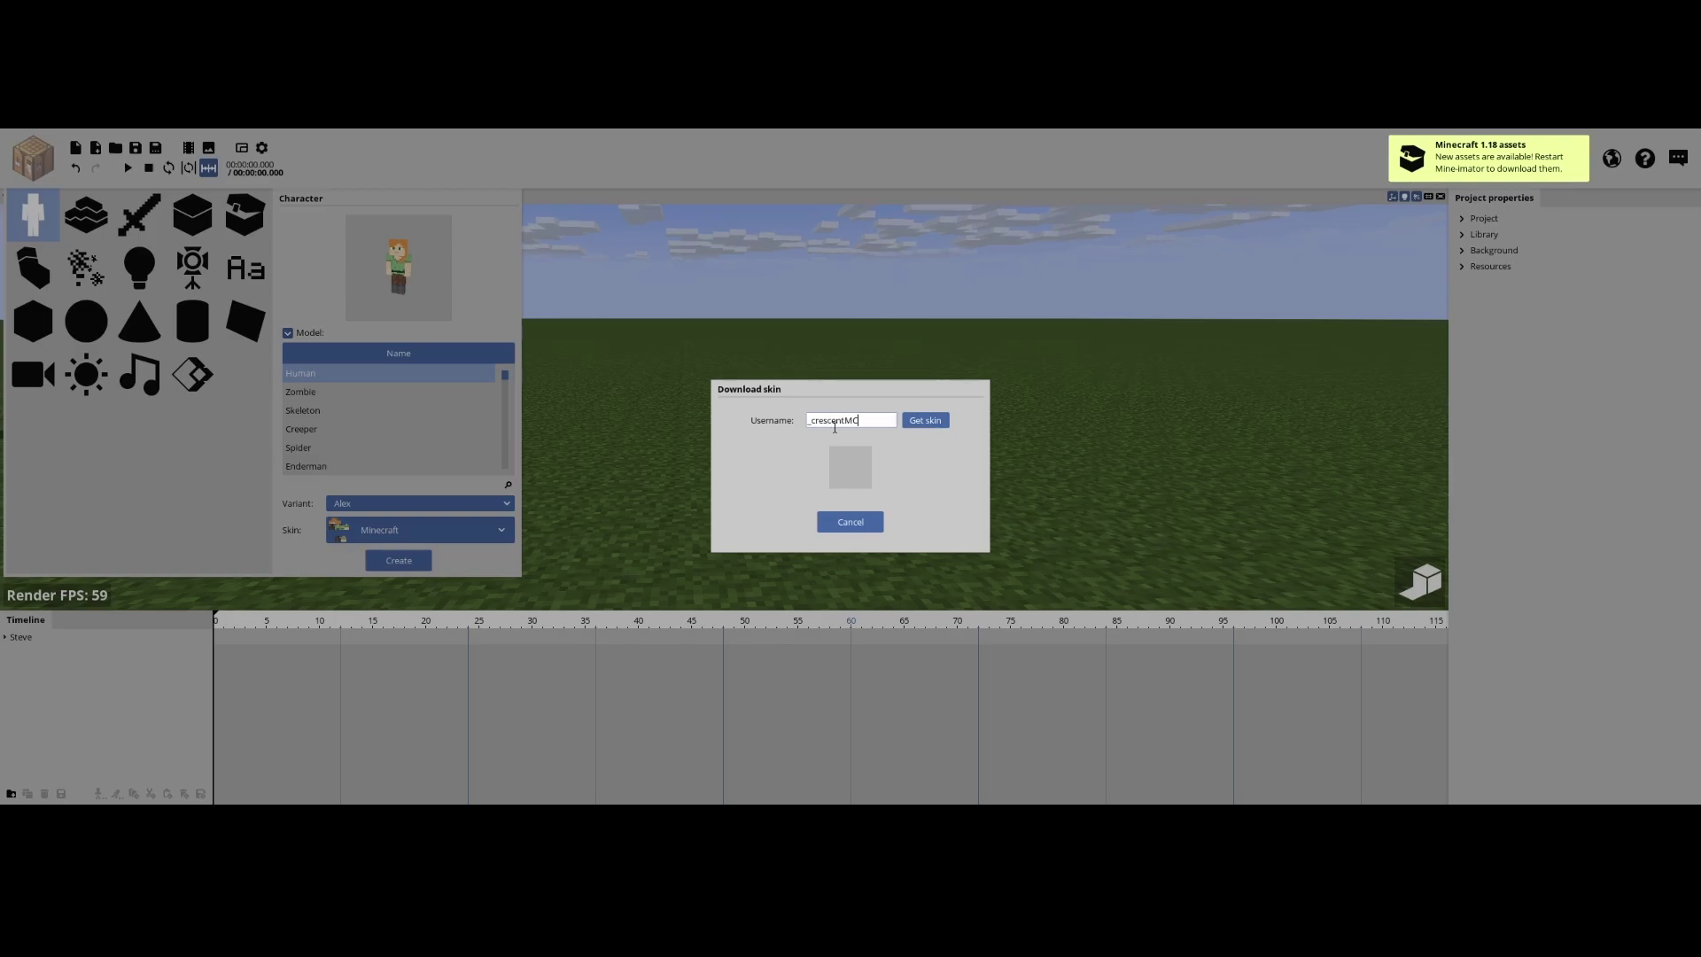
left_click(813, 522)
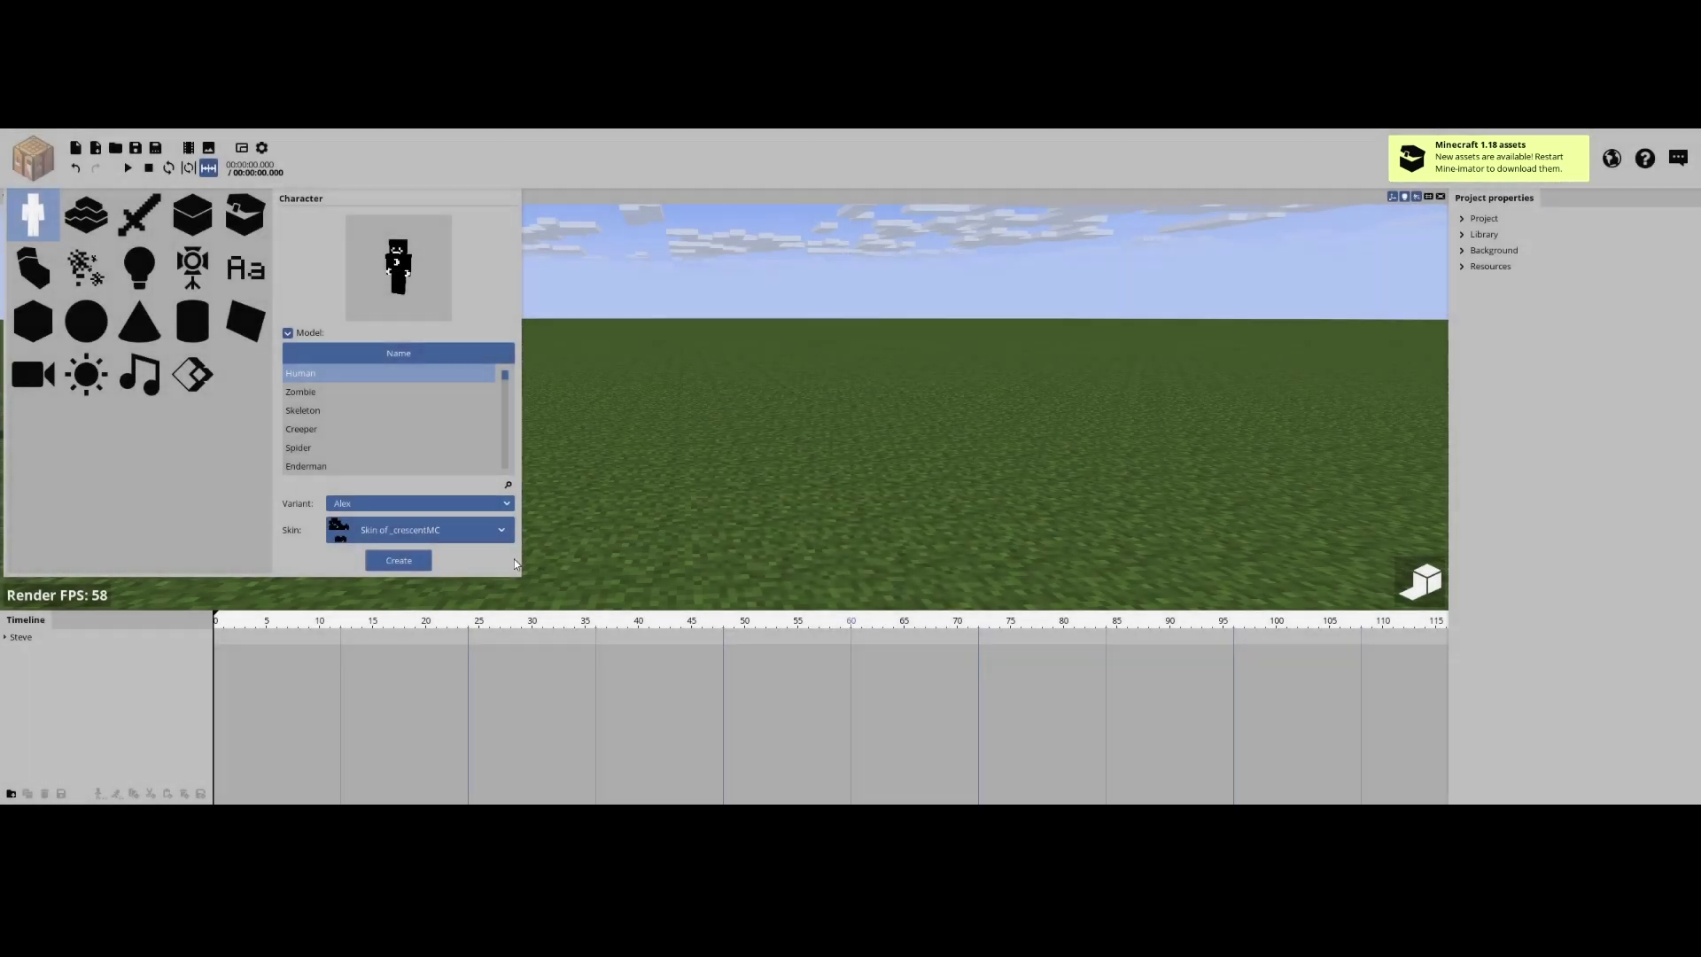
left_click(403, 562)
Step: Move the view toward the black-skinned Alex to look at him
key("w")
right_click_drag(930, 480, 866, 433)
key("s")
key("s")
scroll(926, 481, "down", 3)
scroll(869, 433, "up", 3)
Step: Rotate Steve around his vertical axis and fly in for a close-up
key("s")
key("w")
key("s")
key("w")
left_click(595, 372)
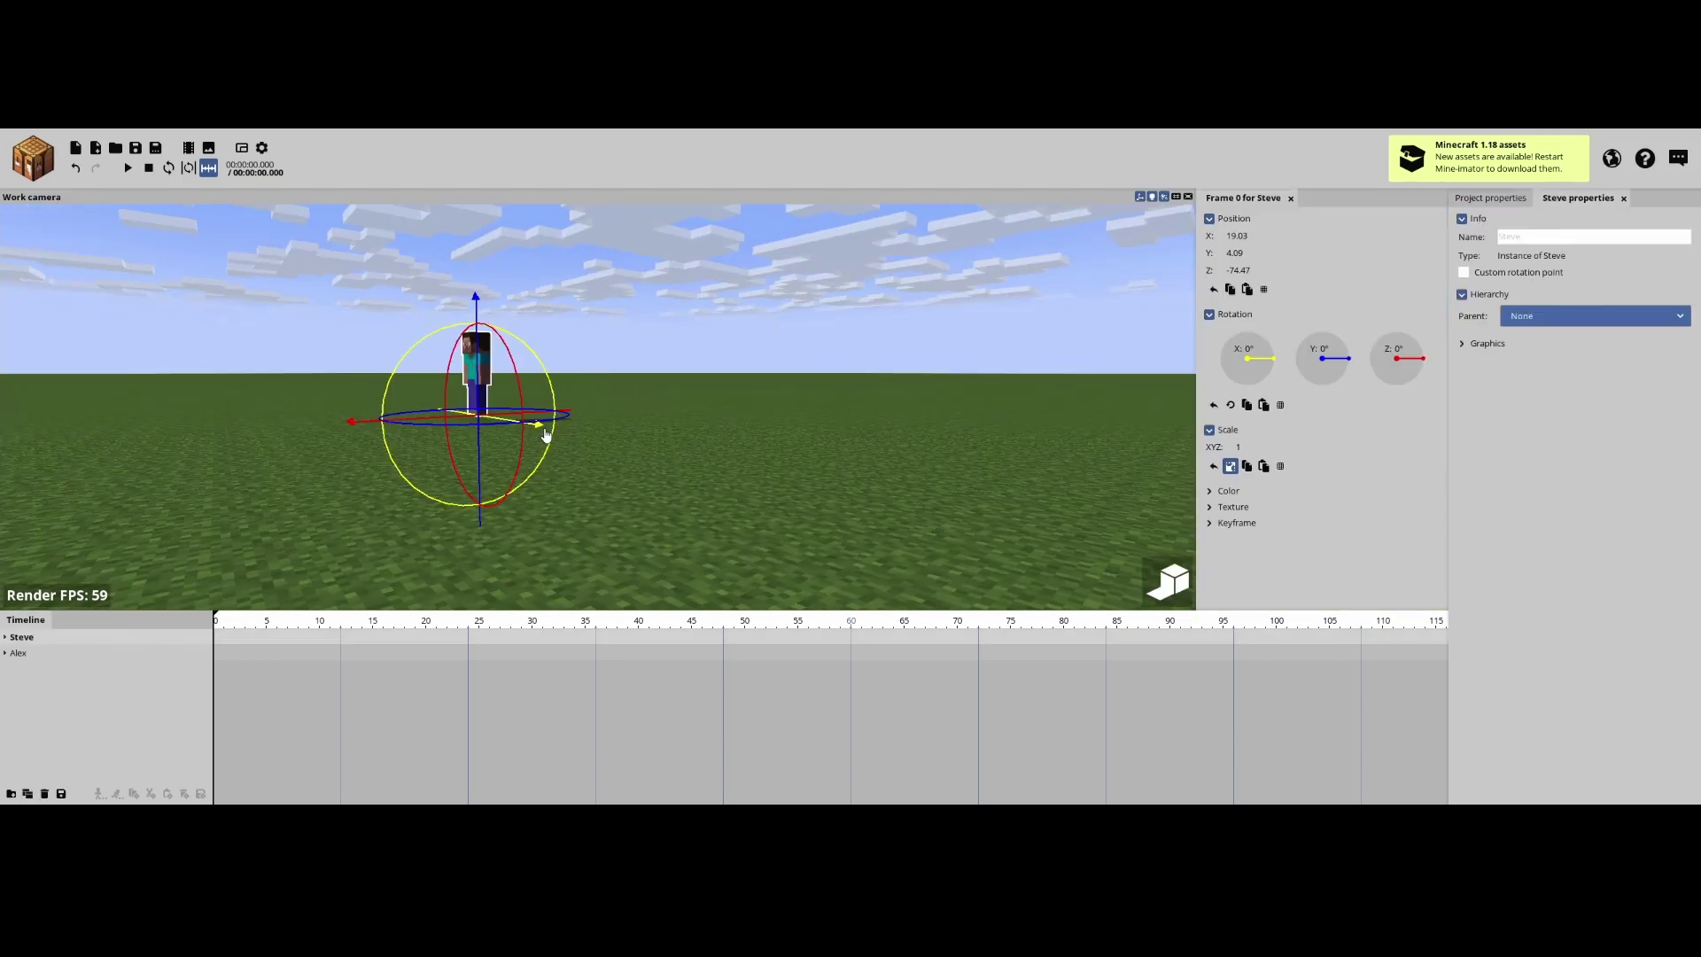
left_click_drag(538, 427, 322, 369)
left_click(322, 368)
key("w")
right_click_drag(322, 369, 656, 440)
Step: Turn Steve to face the camera, then pull back and select Alex
left_click(697, 446)
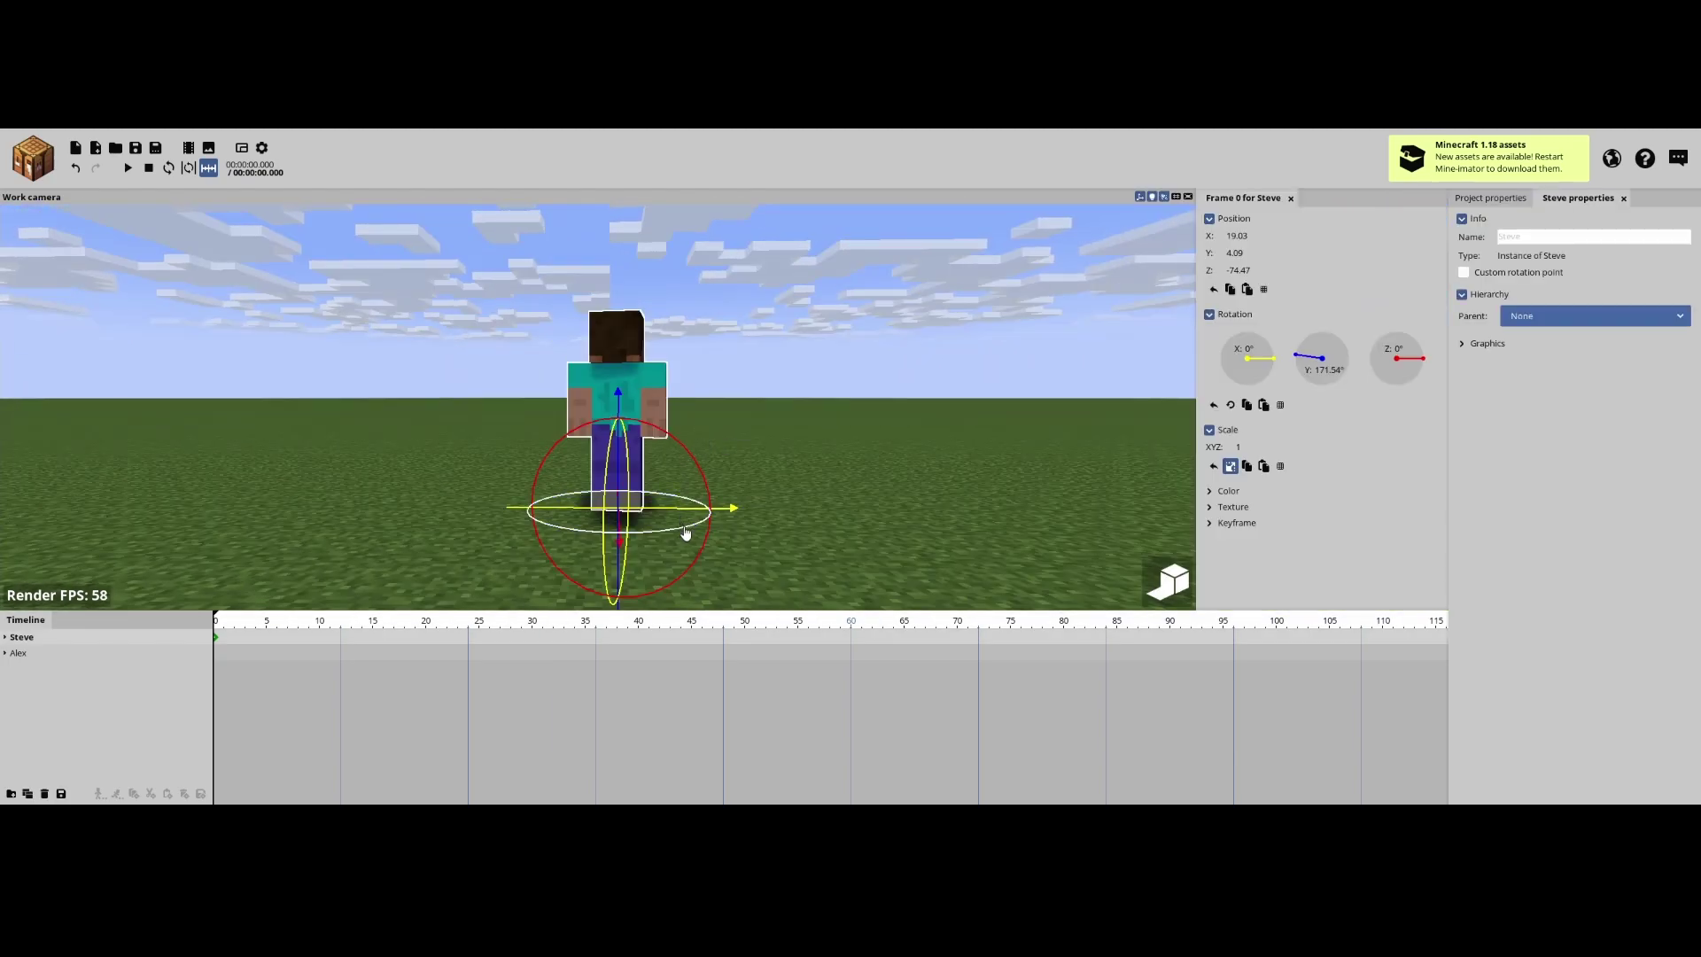
left_click_drag(686, 532, 500, 540)
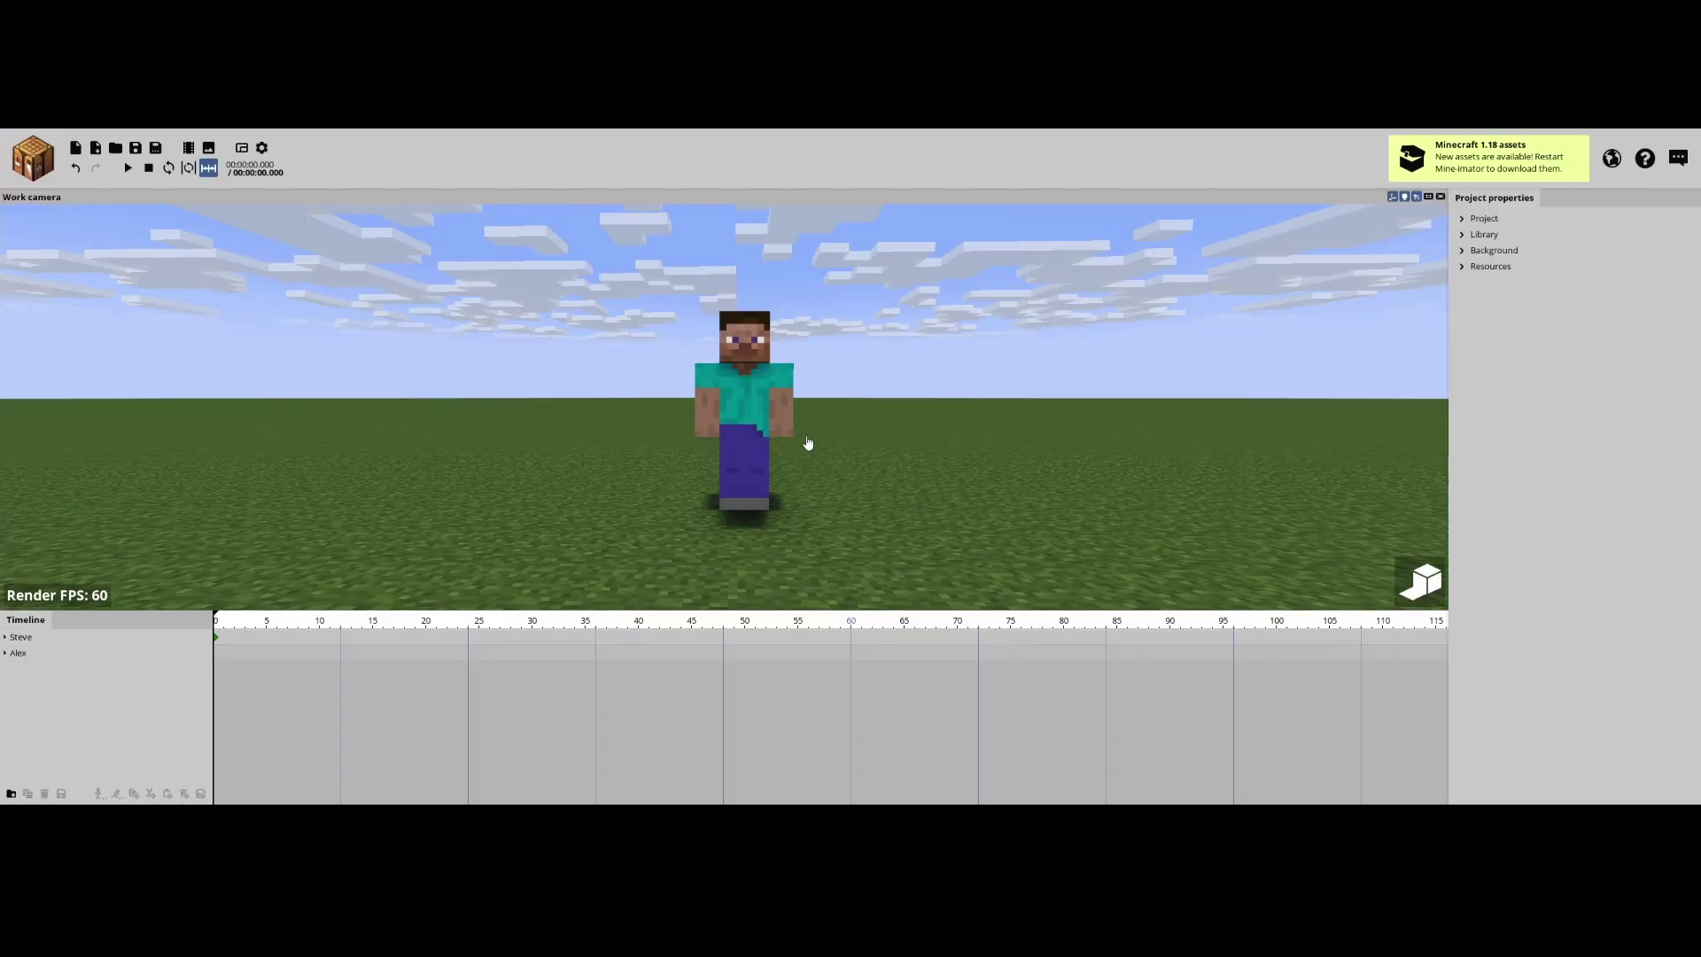
right_click_drag(804, 444, 975, 455)
left_click(1022, 389)
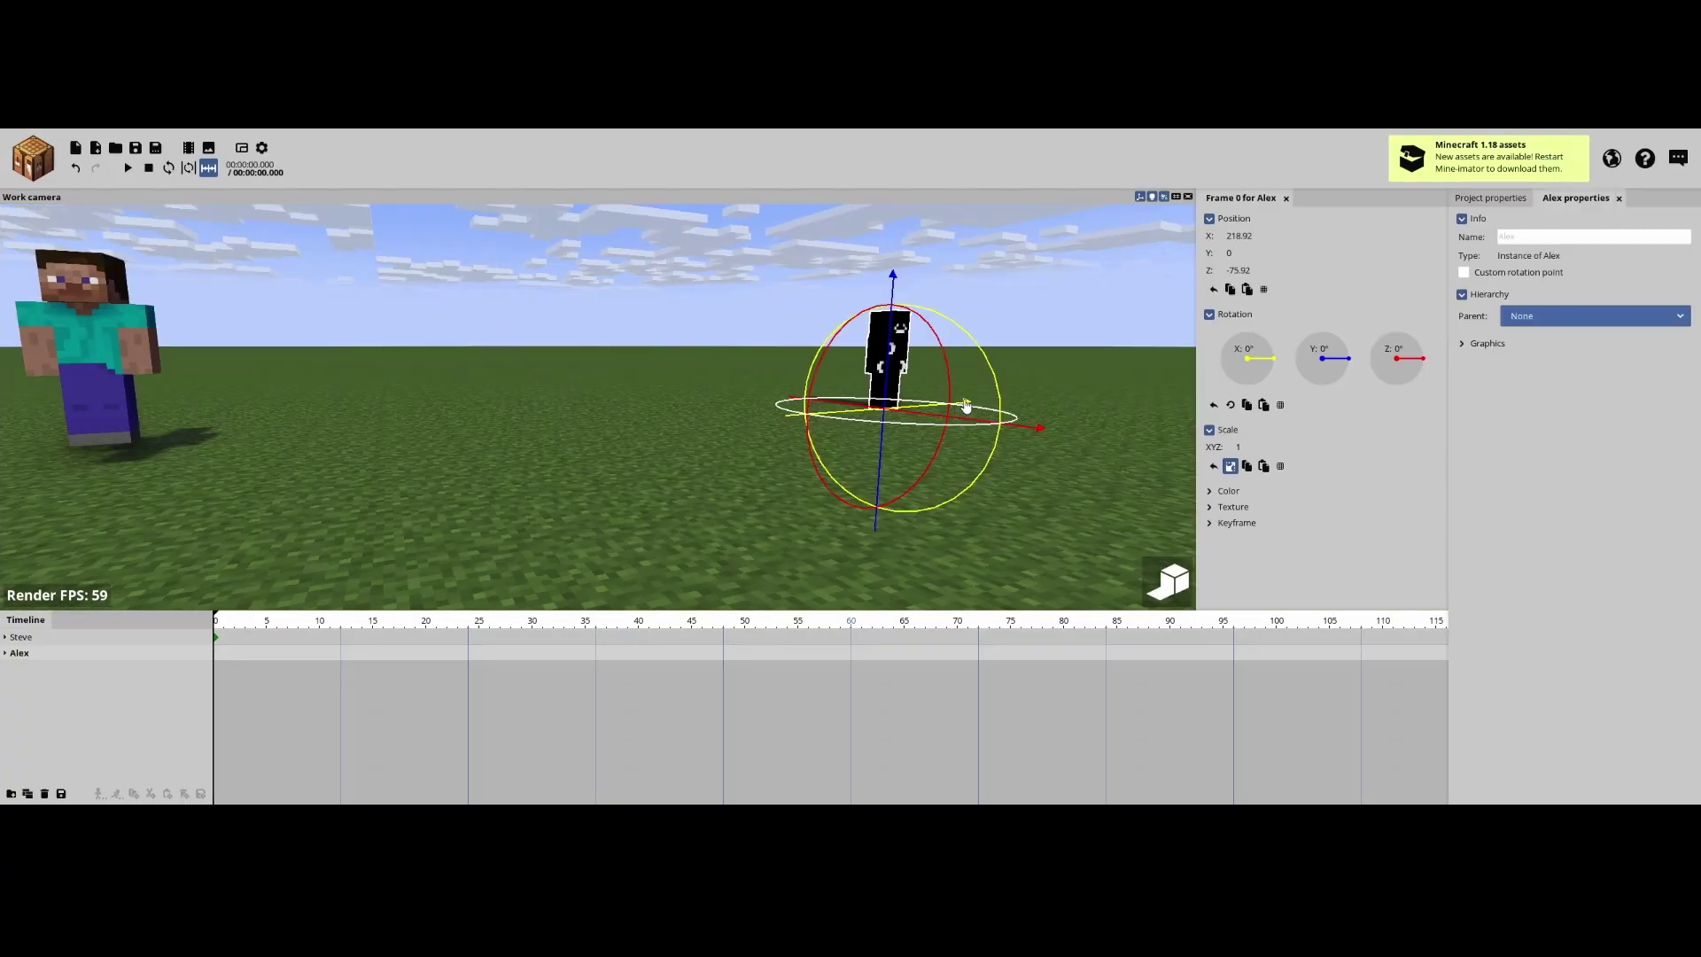
left_click_drag(972, 403, 797, 328)
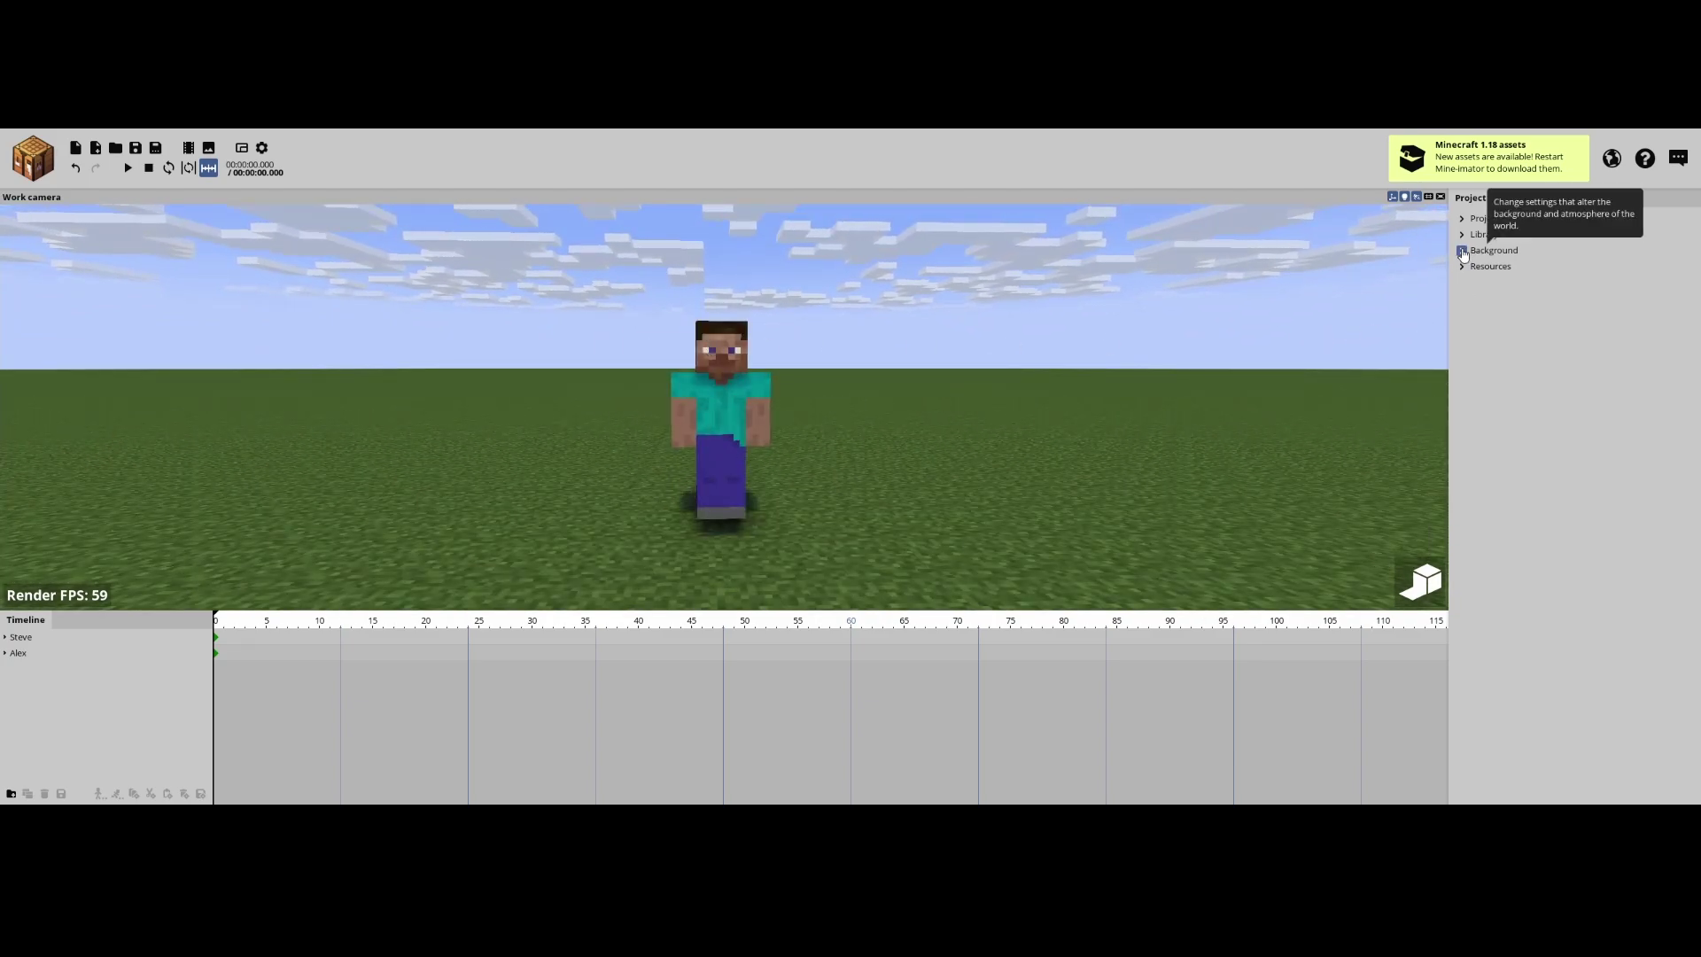
Step: Turn off Show clouds and Show ground in the project's Background settings
left_click(1463, 252)
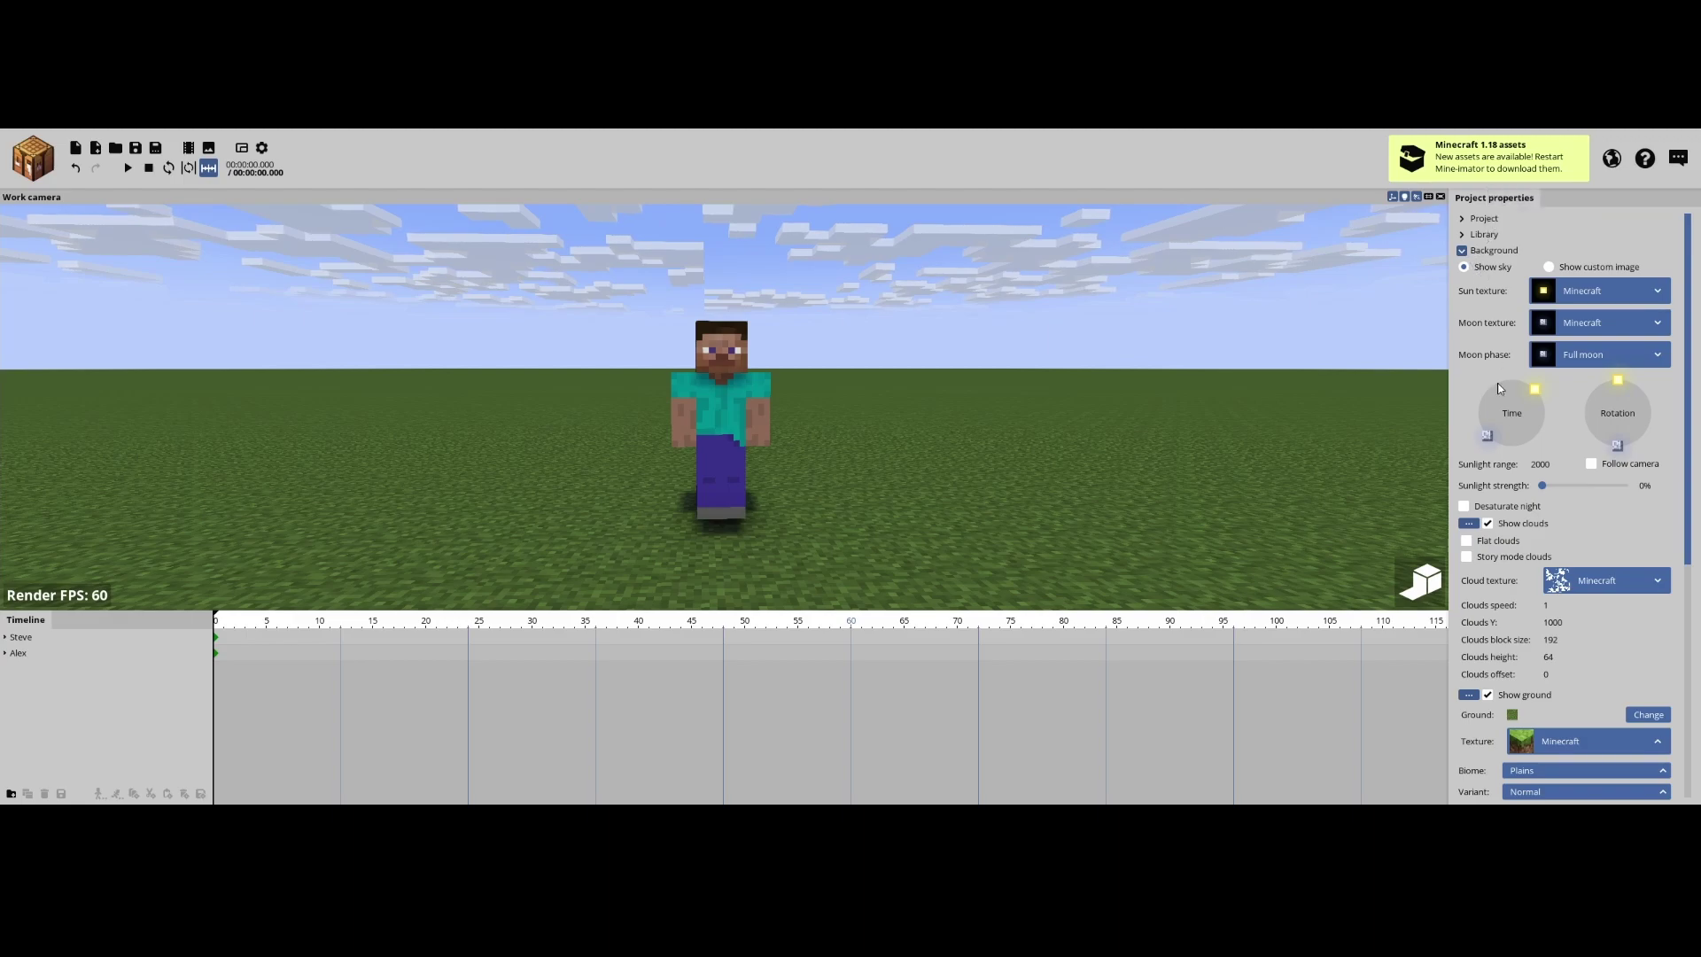
left_click(1488, 524)
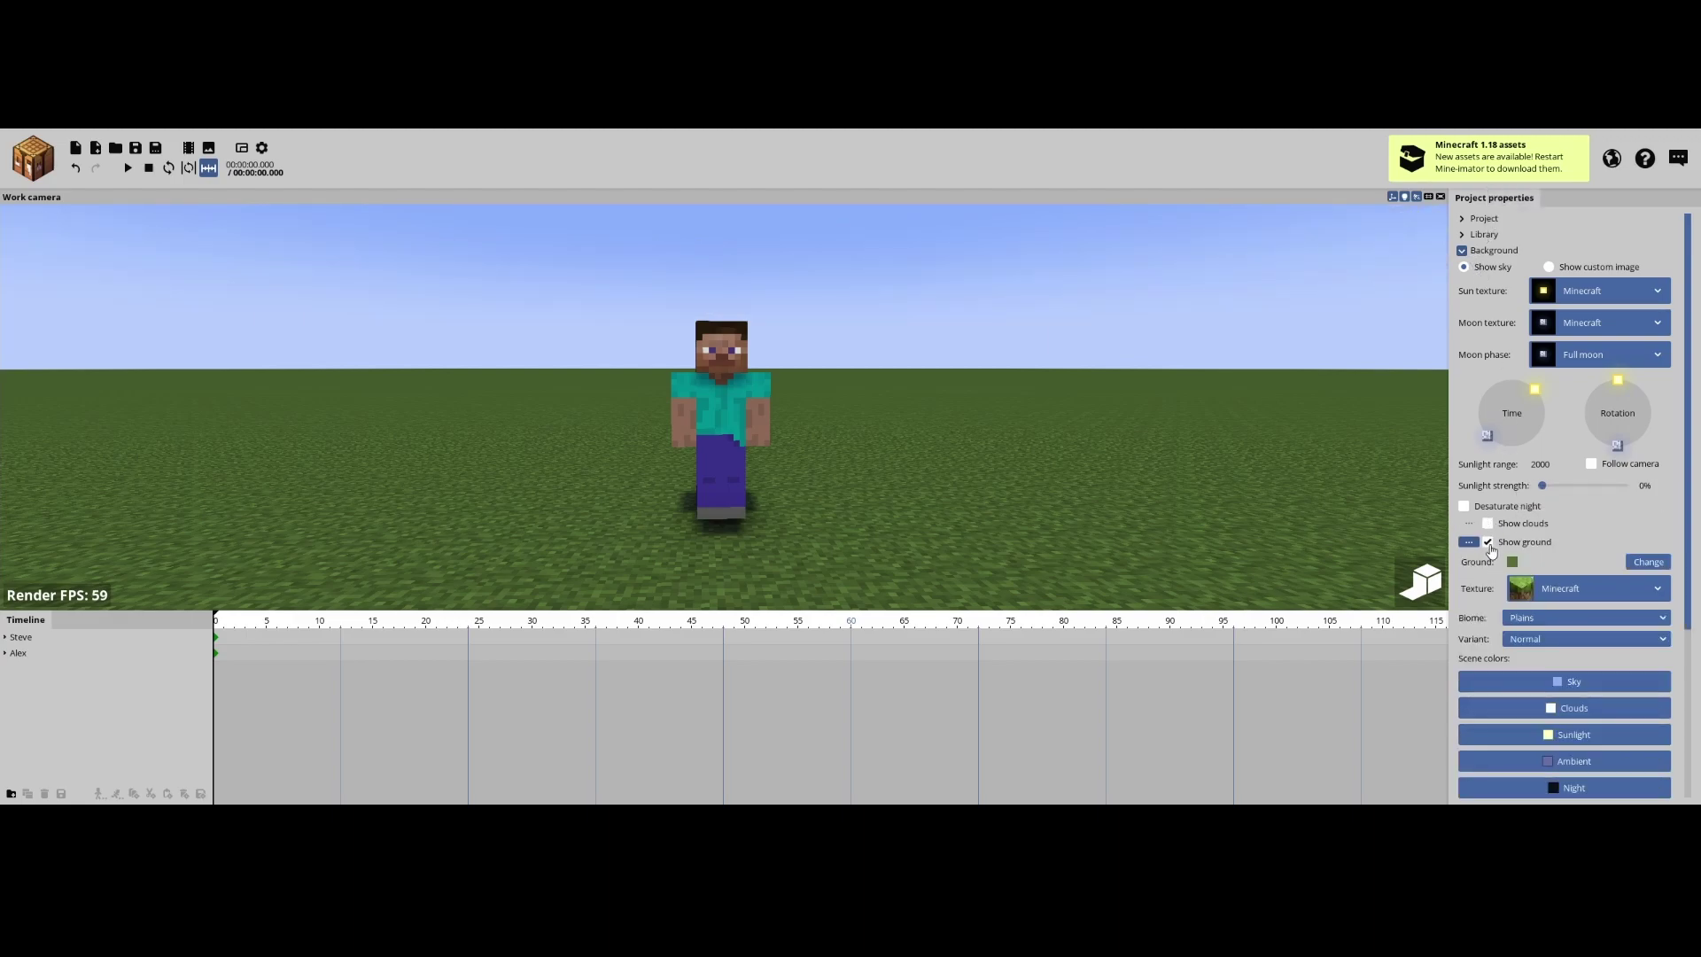
left_click(1488, 542)
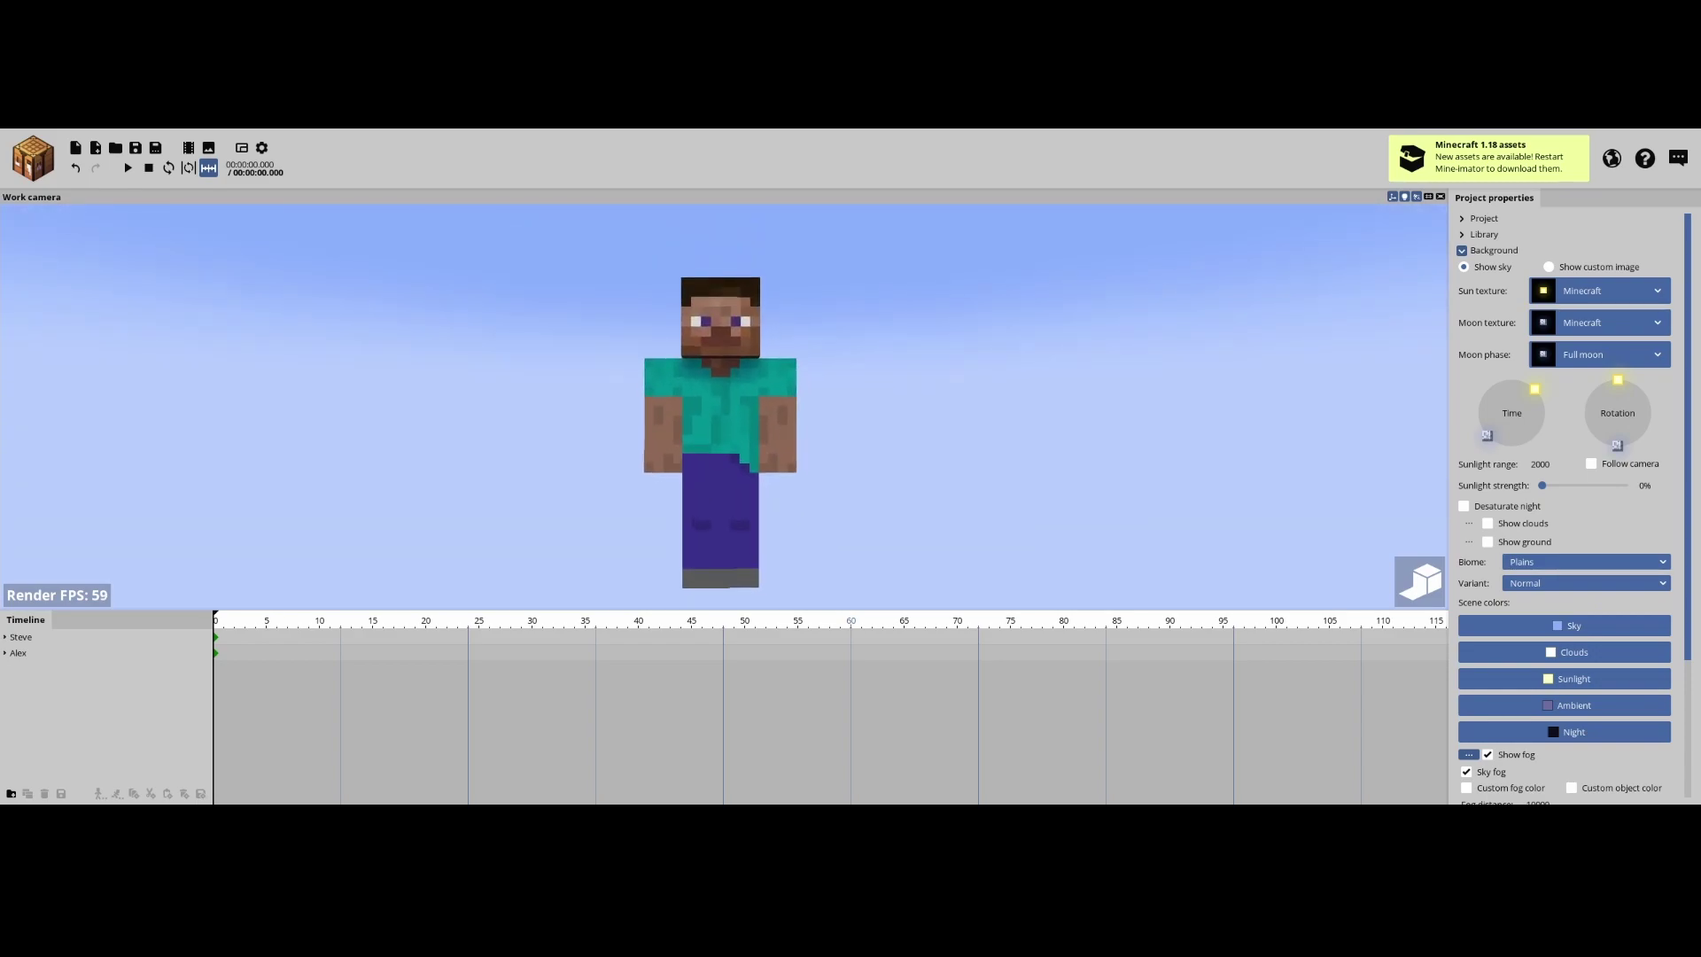
left_click(709, 438)
left_click(780, 403)
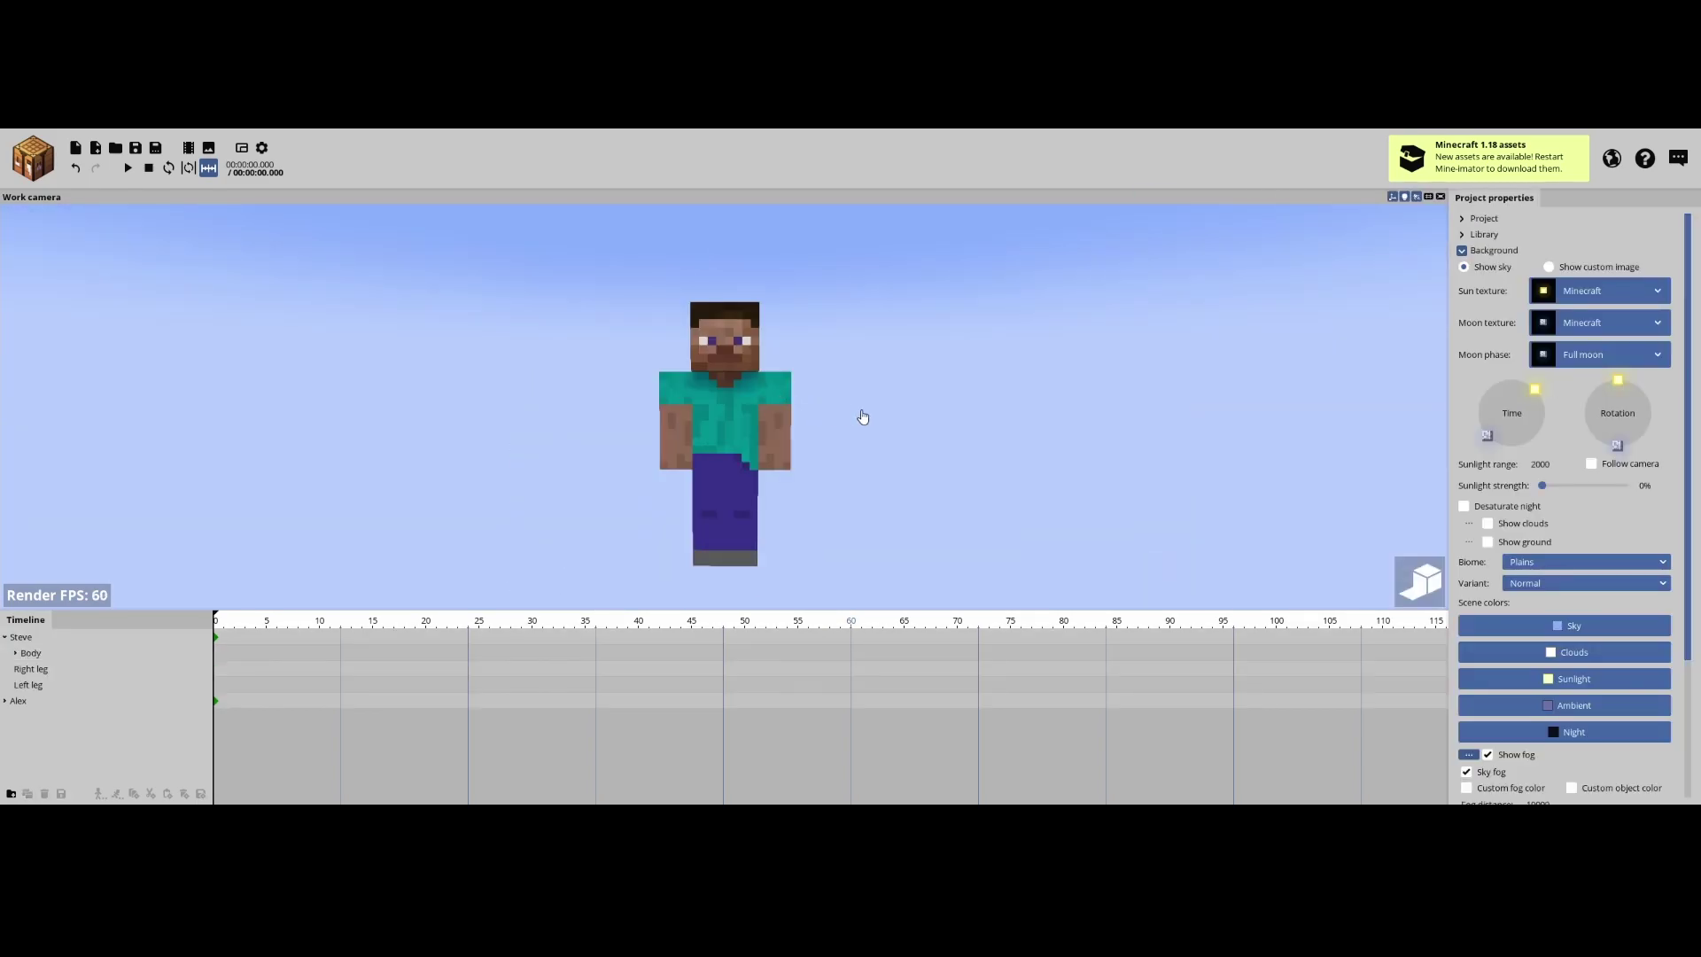
Step: Tilt Steve's left arm outward with the rotation gizmo
left_click(792, 418)
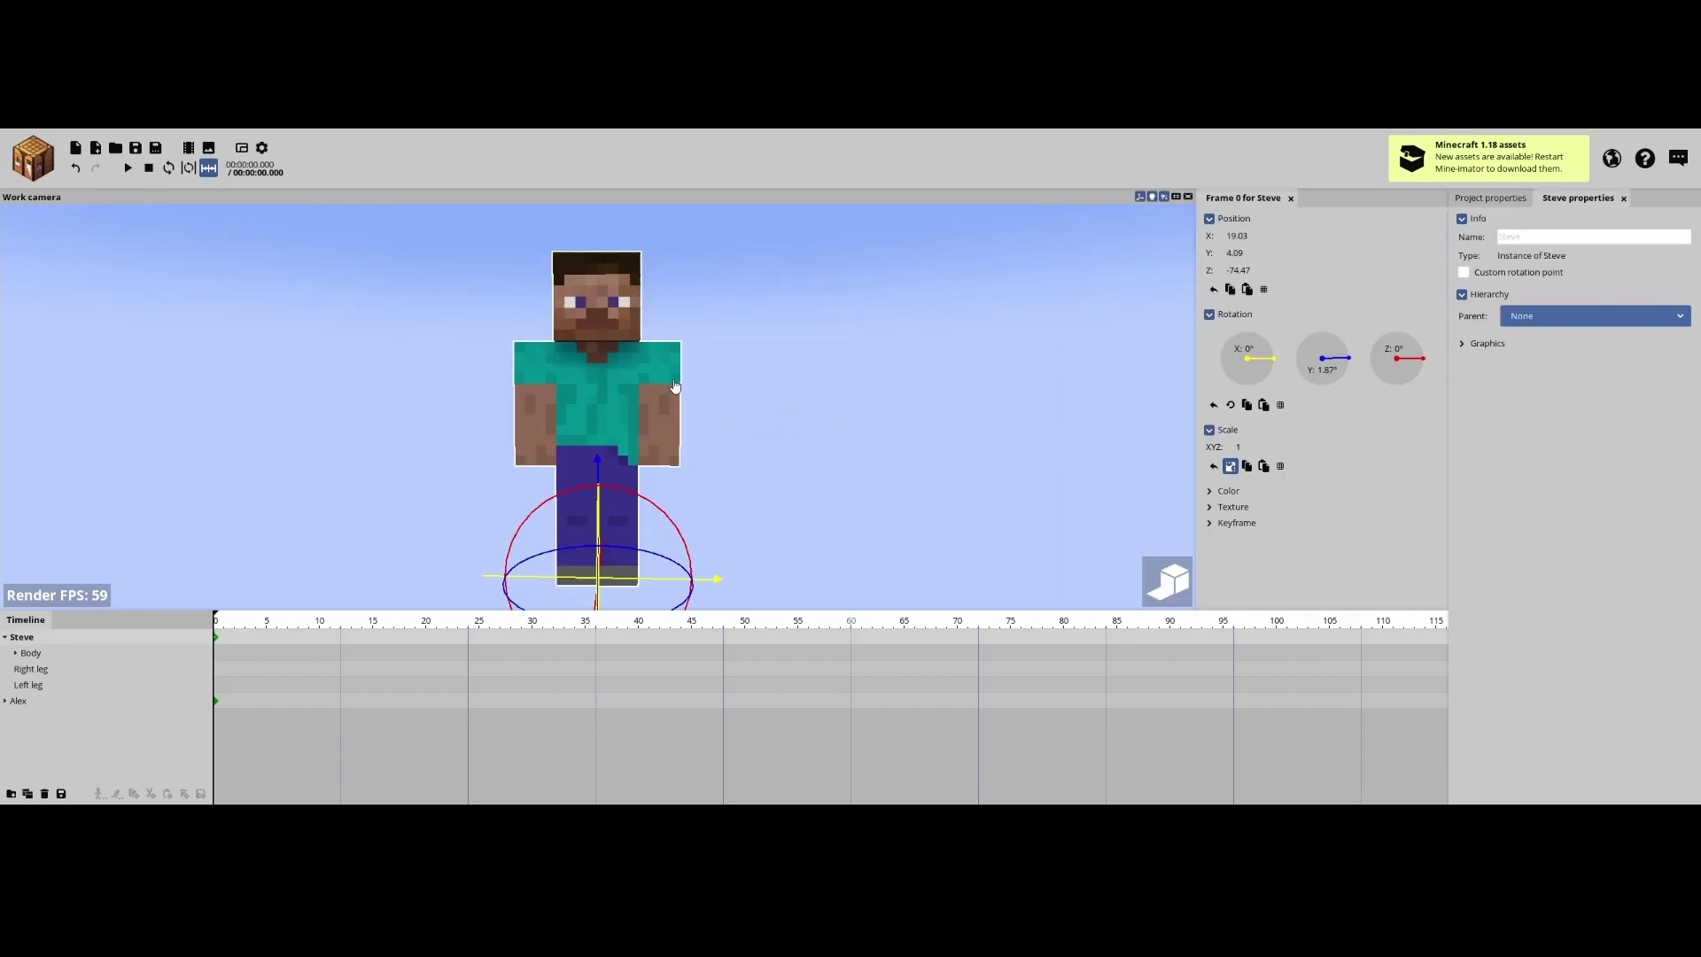
left_click(675, 387)
left_click_drag(716, 315, 641, 309)
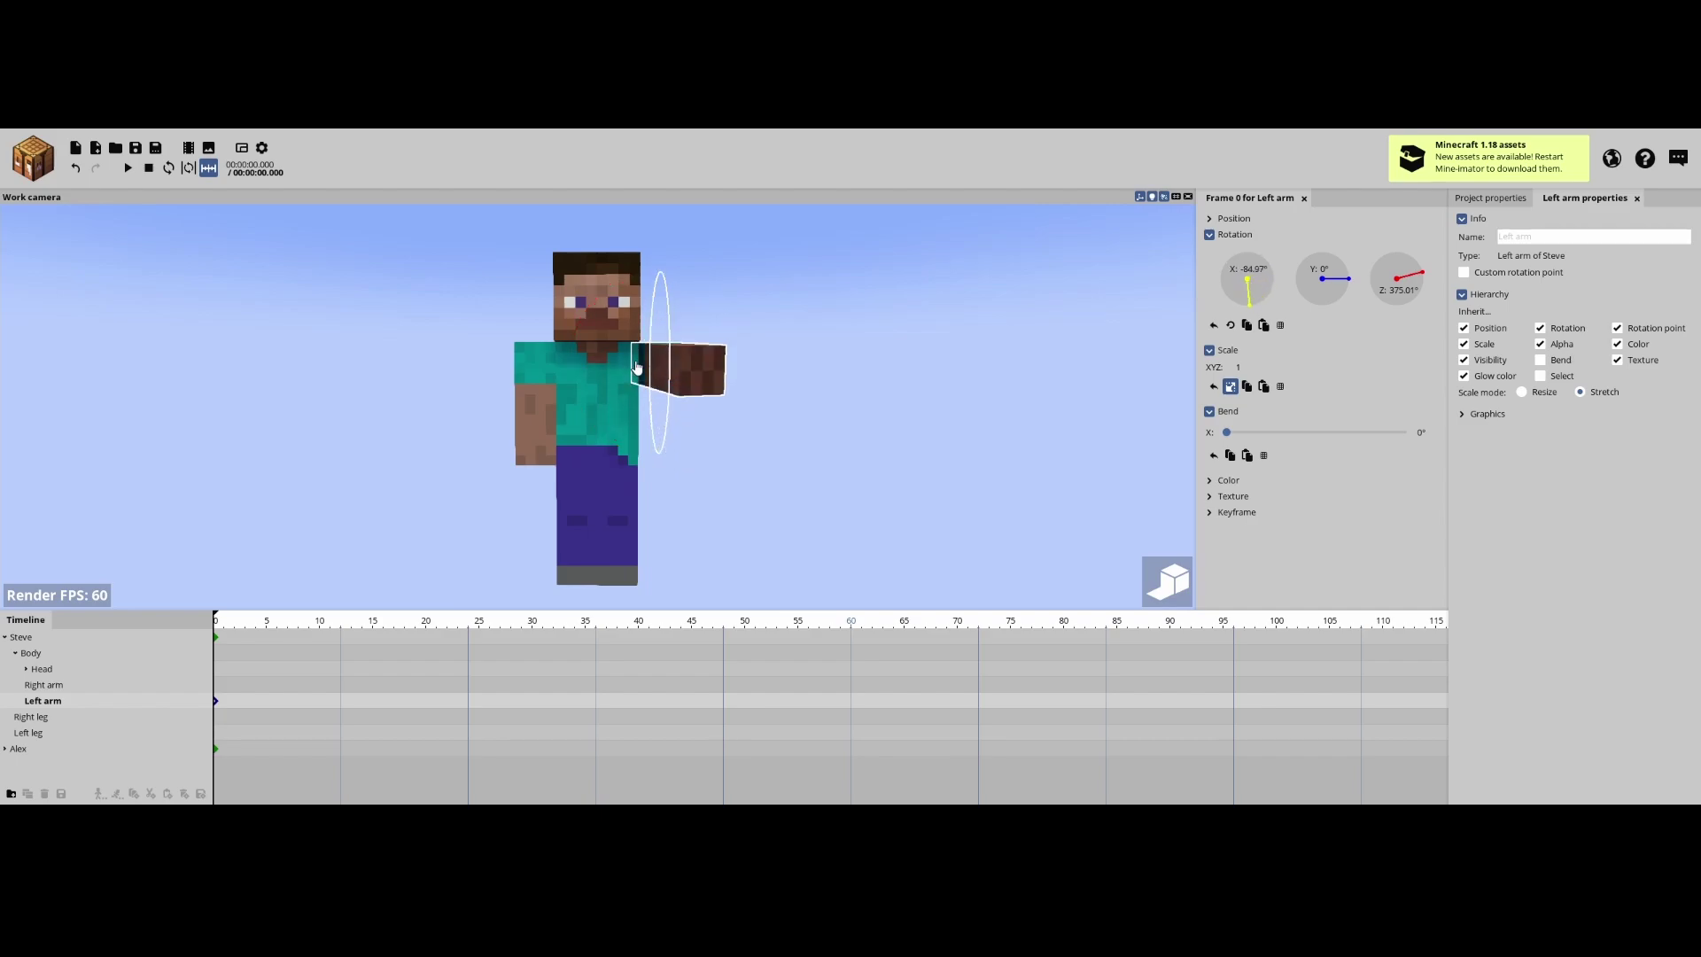
left_click(515, 401)
Step: Raise Steve's right arm forward so it stretches out in front
left_click(649, 405)
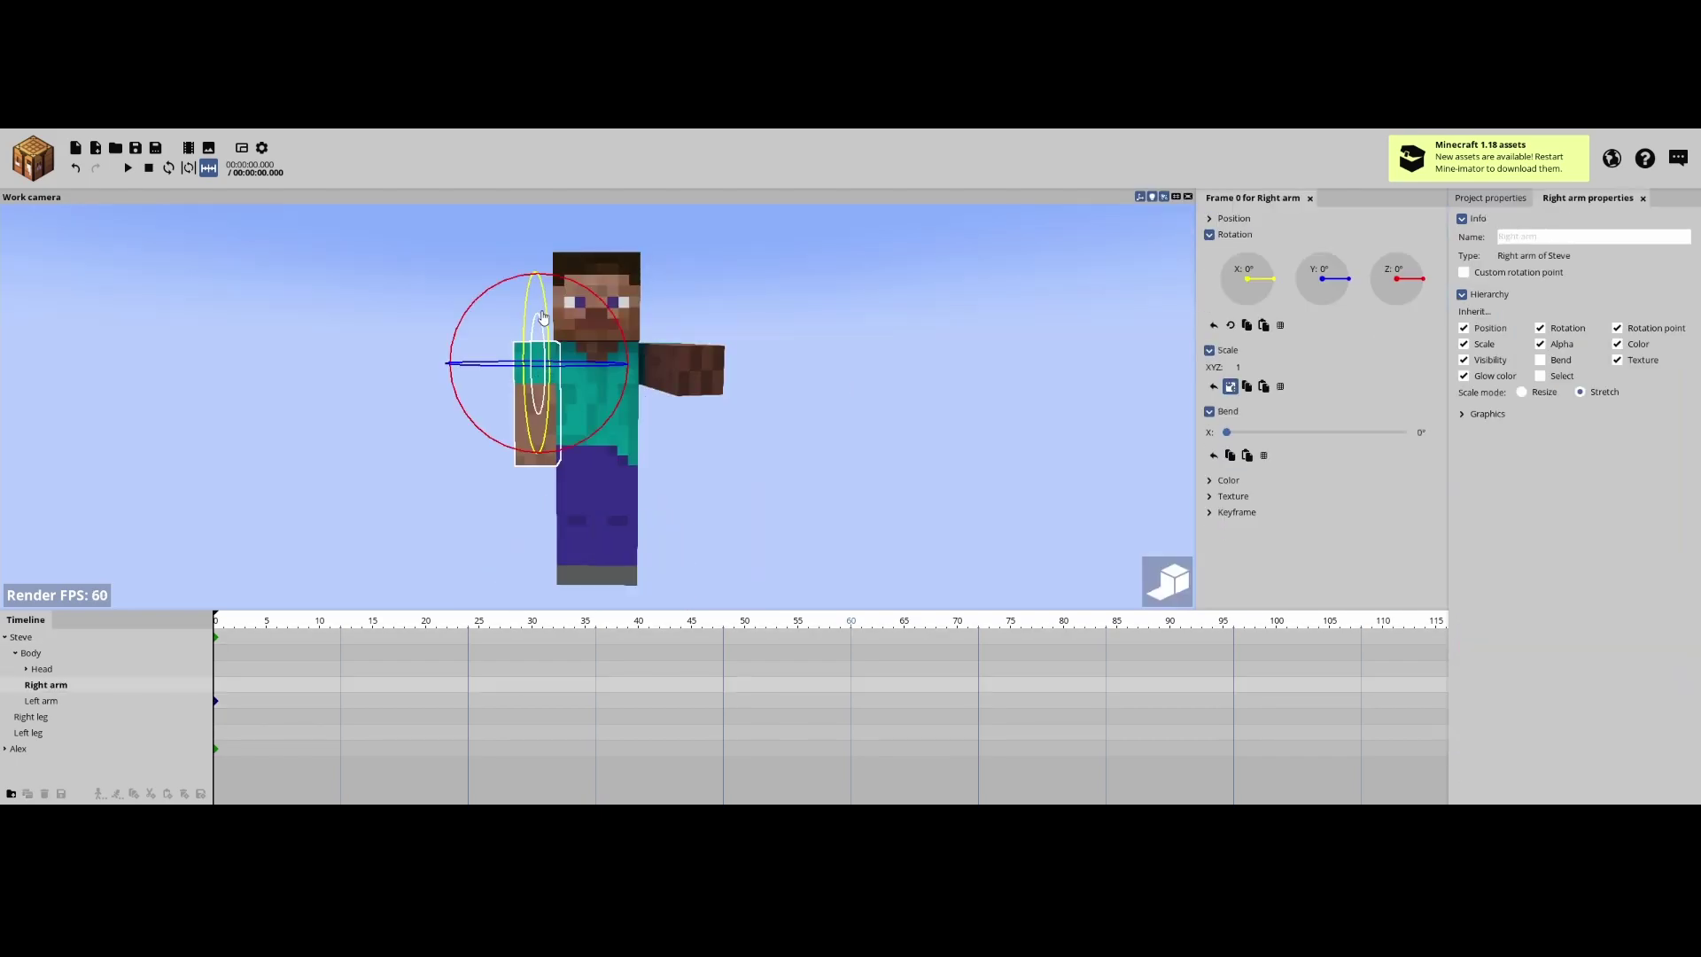
left_click_drag(567, 426, 545, 372)
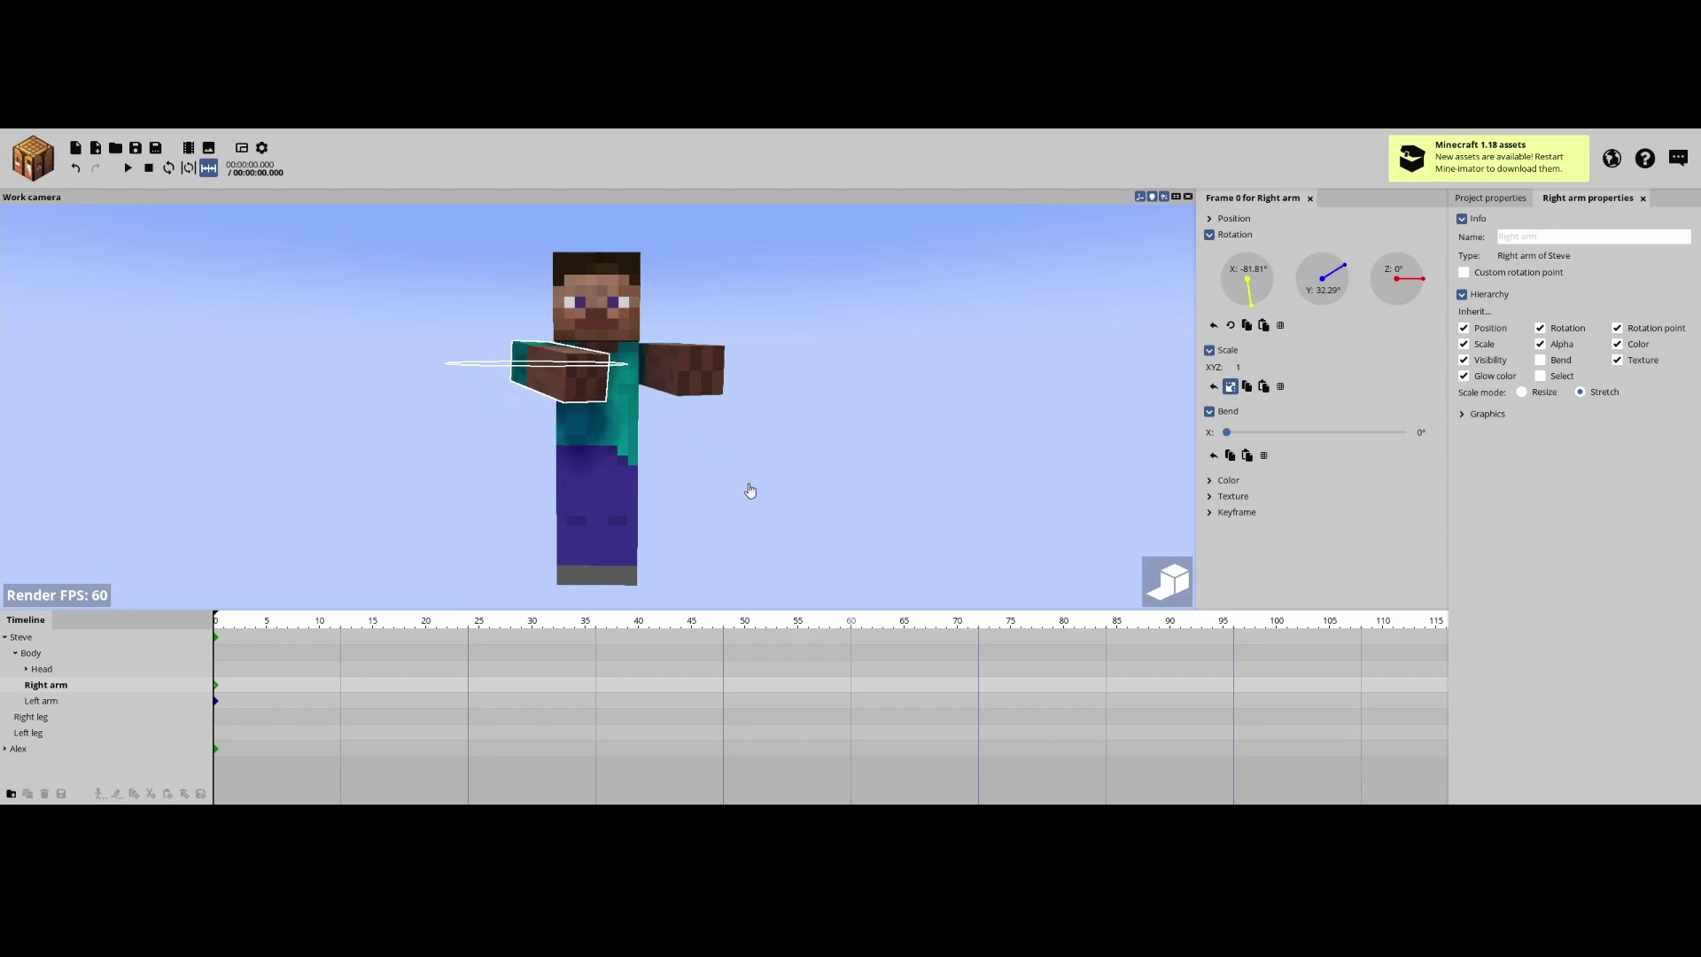
left_click(699, 369)
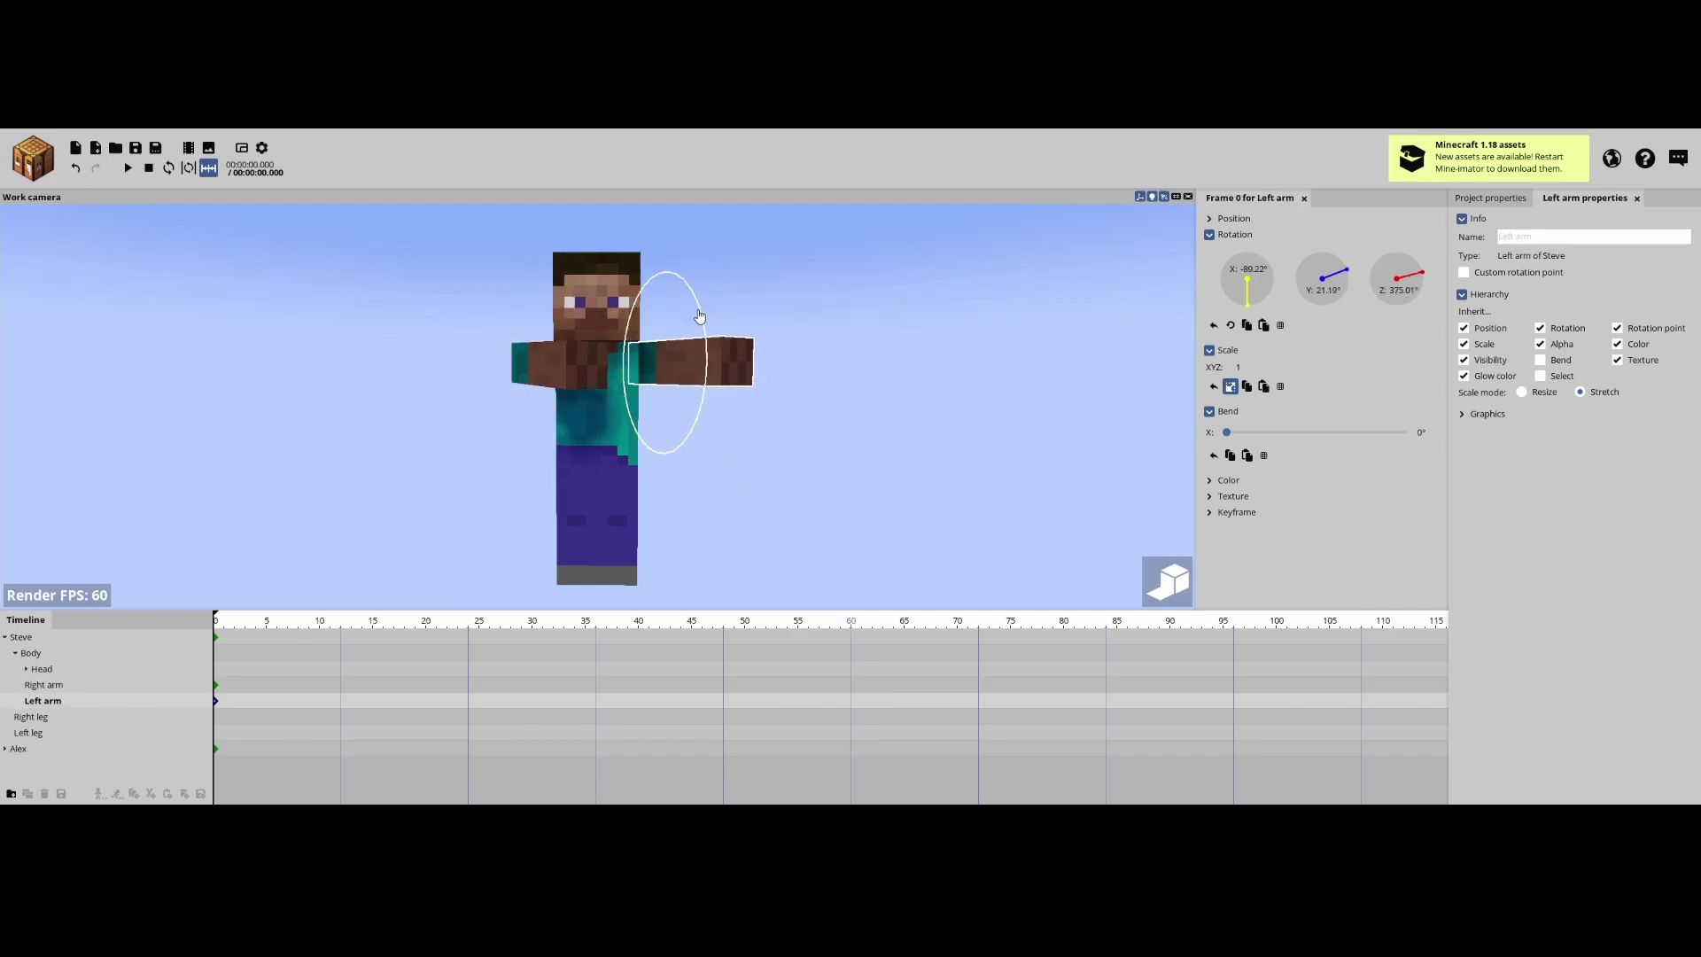
scroll(718, 375, "down", 5)
left_click_drag(719, 371, 715, 379)
scroll(715, 379, "up", 5)
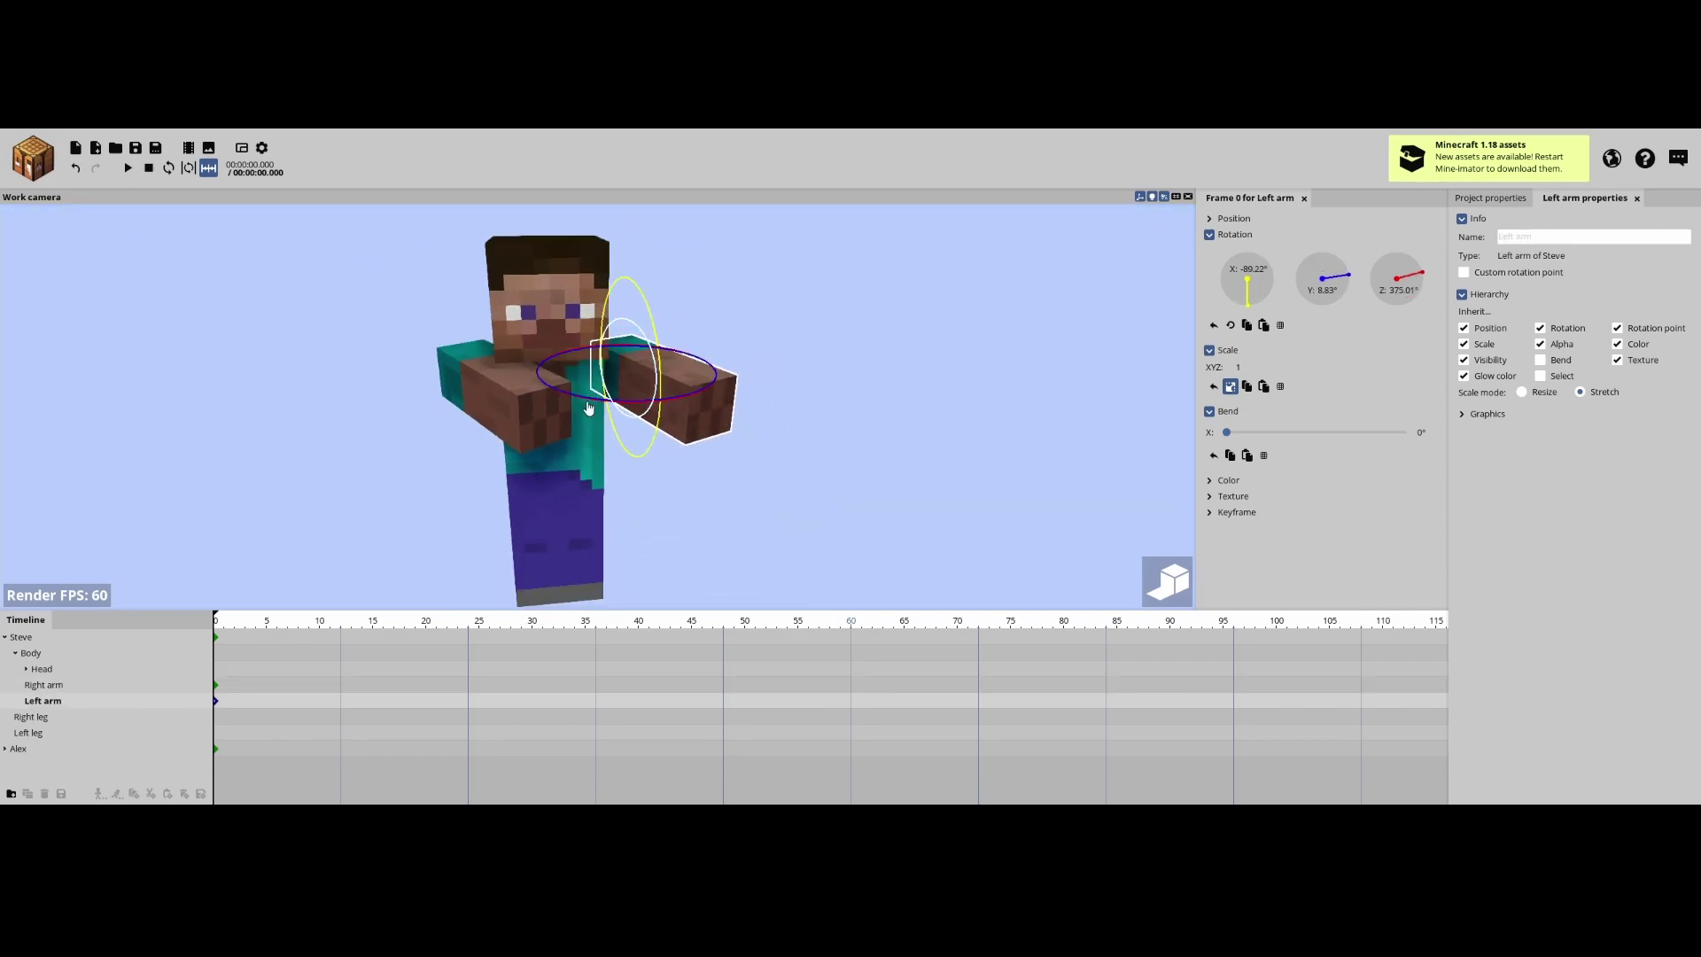
left_click(558, 403)
left_click_drag(562, 398, 635, 372)
left_click(651, 323)
Step: Tilt Steve's head to about -8.95° on Z and turn it sideways
left_click(638, 319)
left_click(584, 314)
left_click_drag(673, 310, 681, 324)
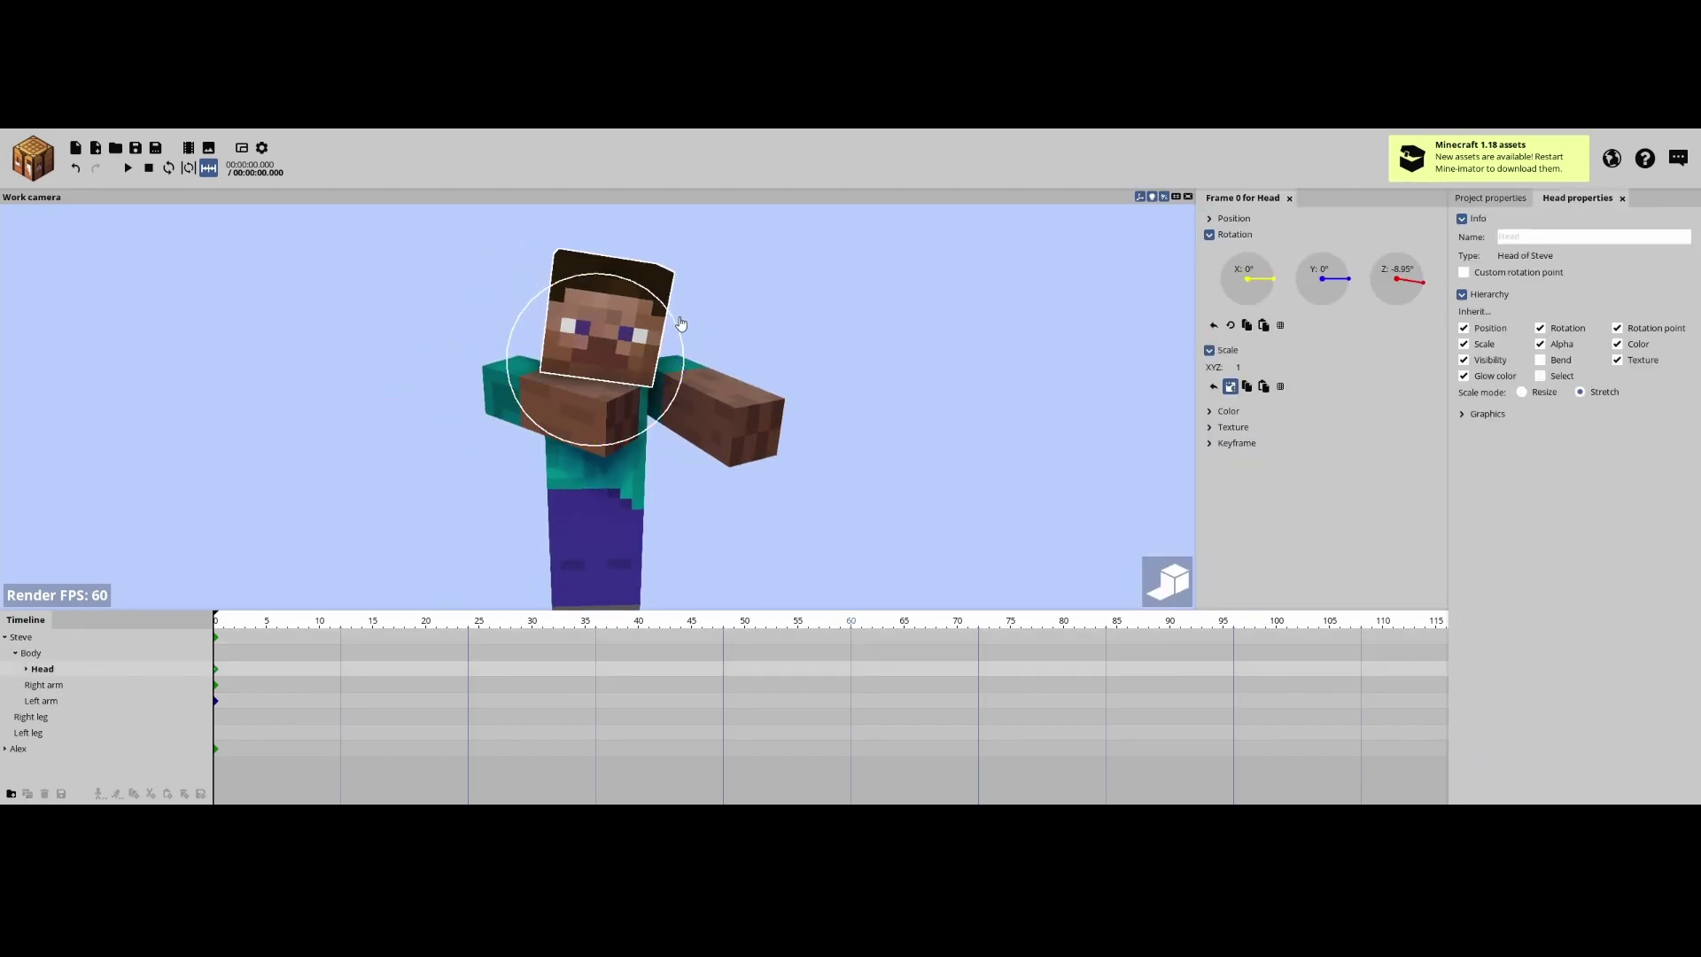
left_click_drag(602, 396, 664, 383)
left_click(797, 425)
Step: Rotate Steve's right leg into a new position and select his left leg
scroll(797, 426, "down", 3)
scroll(680, 490, "up", 4)
middle_click_drag(679, 490, 549, 482)
left_click(544, 469)
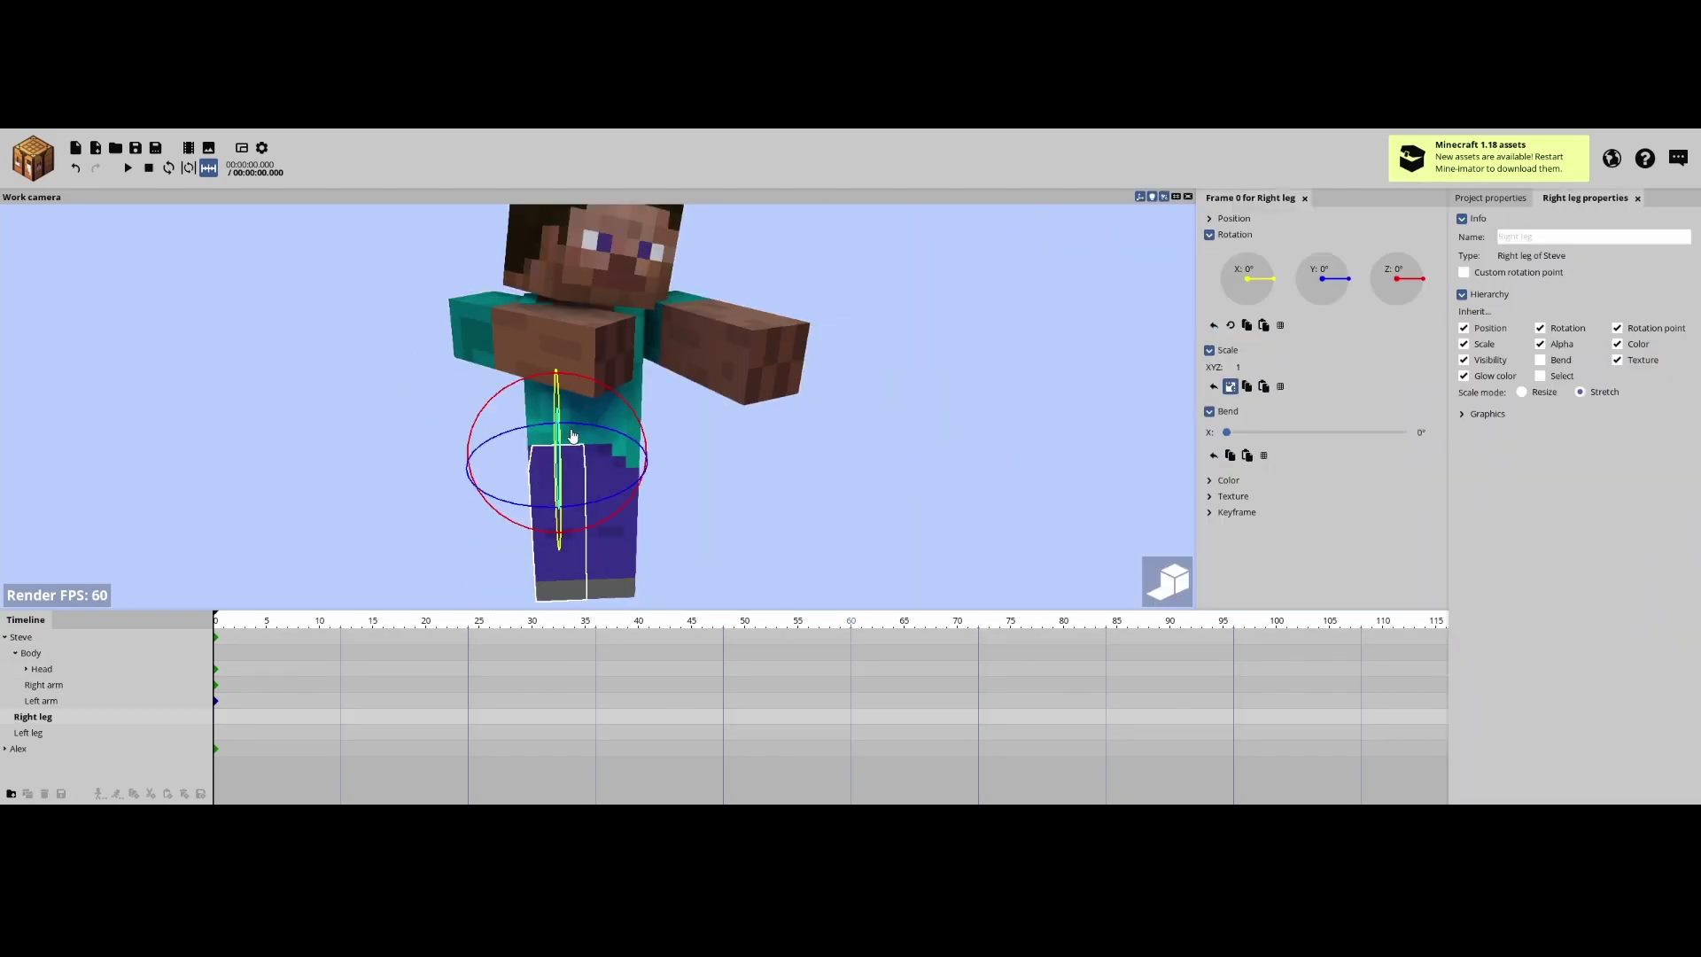
left_click_drag(560, 434, 614, 450)
left_click(625, 512)
left_click(624, 510)
Step: Clear the selection and orbit to a side view of the posed Steve
left_click(752, 475)
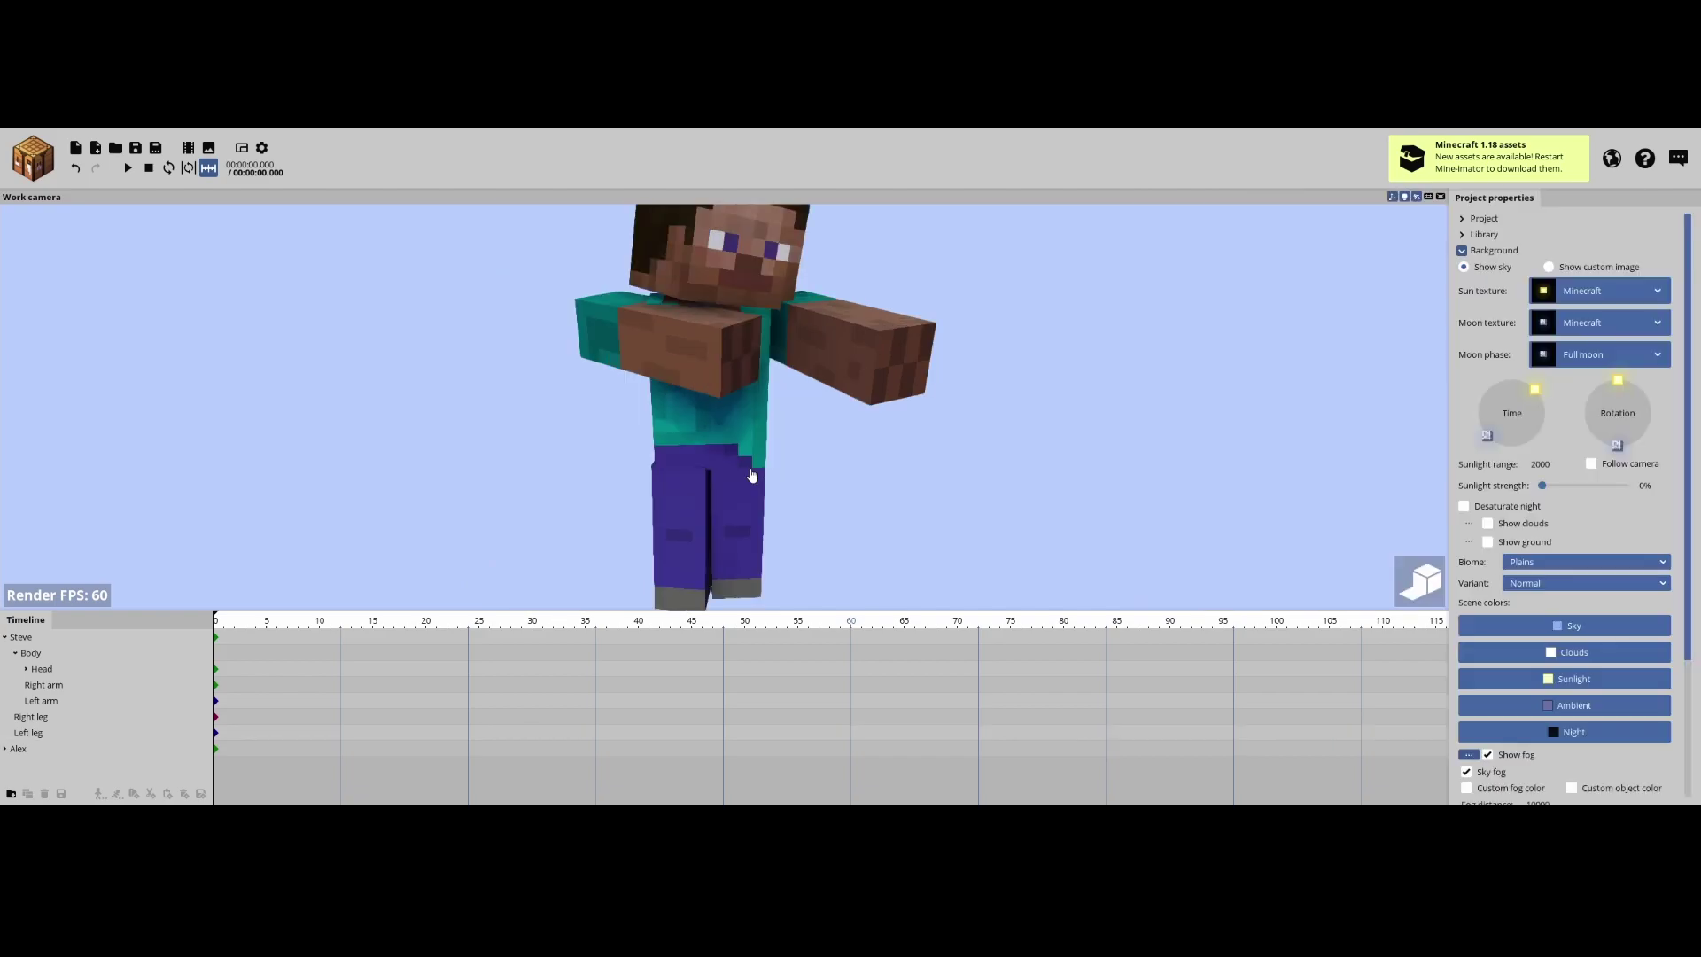
scroll(751, 476, "down", 3)
left_click_drag(751, 476, 700, 501)
scroll(751, 476, "up", 4)
scroll(751, 476, "down", 4)
scroll(828, 450, "up", 4)
scroll(827, 450, "down", 5)
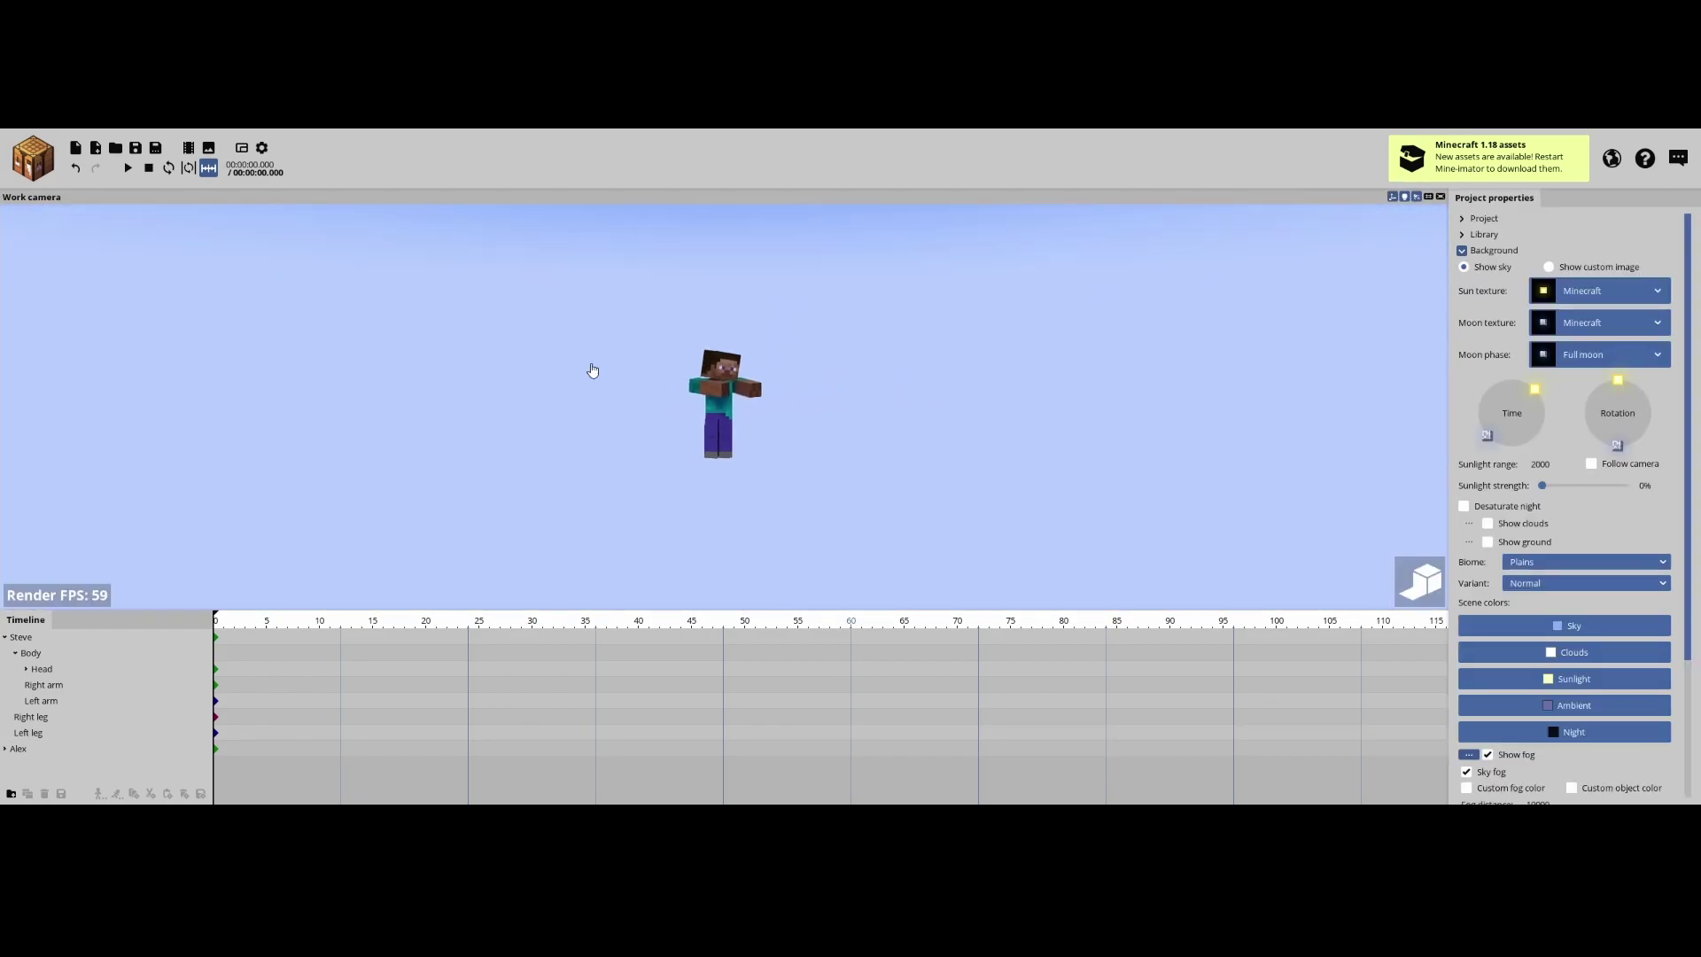
middle_click_drag(593, 370, 606, 282)
Step: Add a bow item to the scene
left_click(32, 158)
left_click(139, 215)
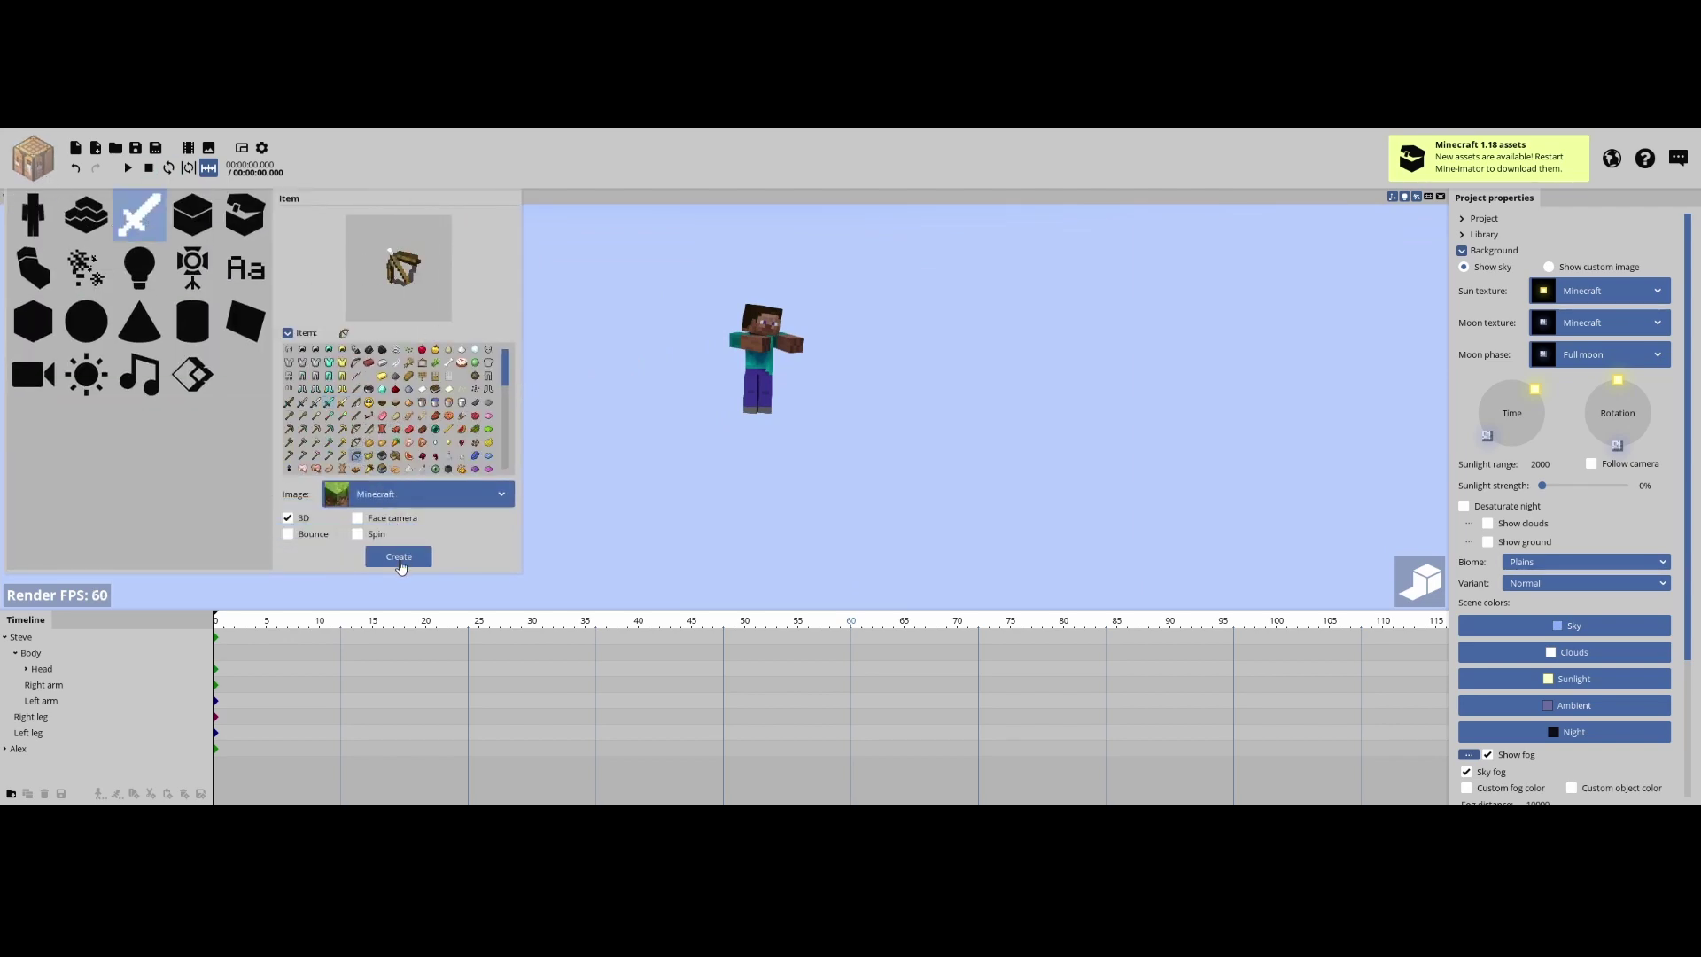
left_click(37, 160)
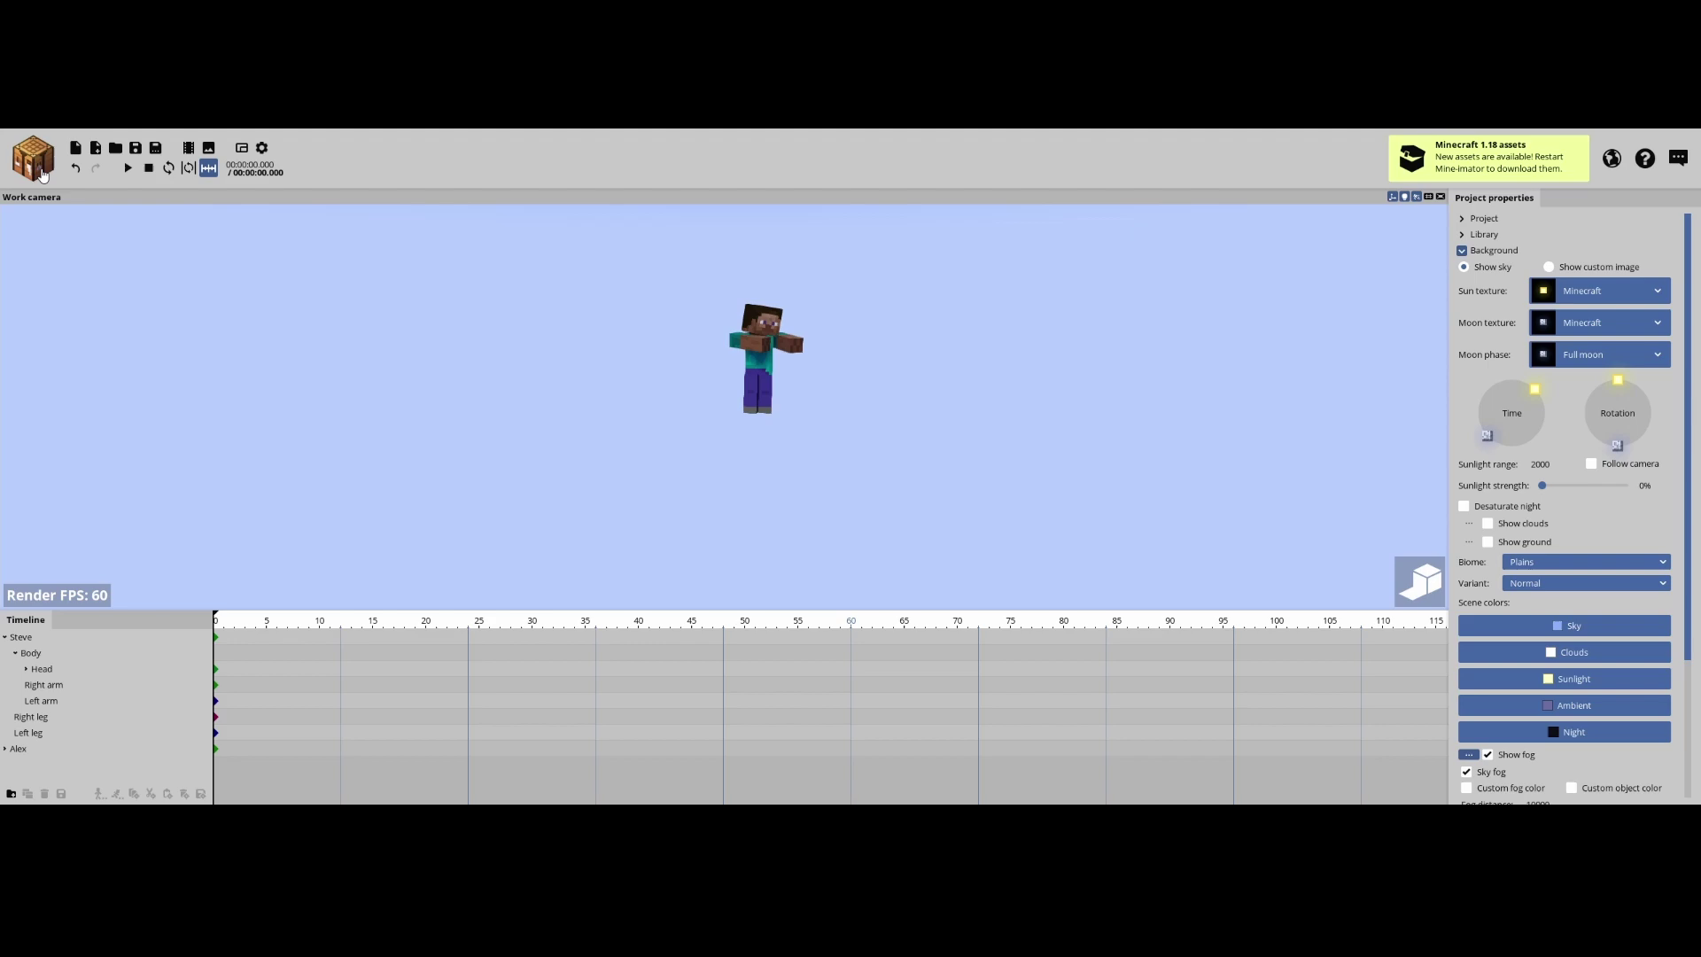
left_click(40, 162)
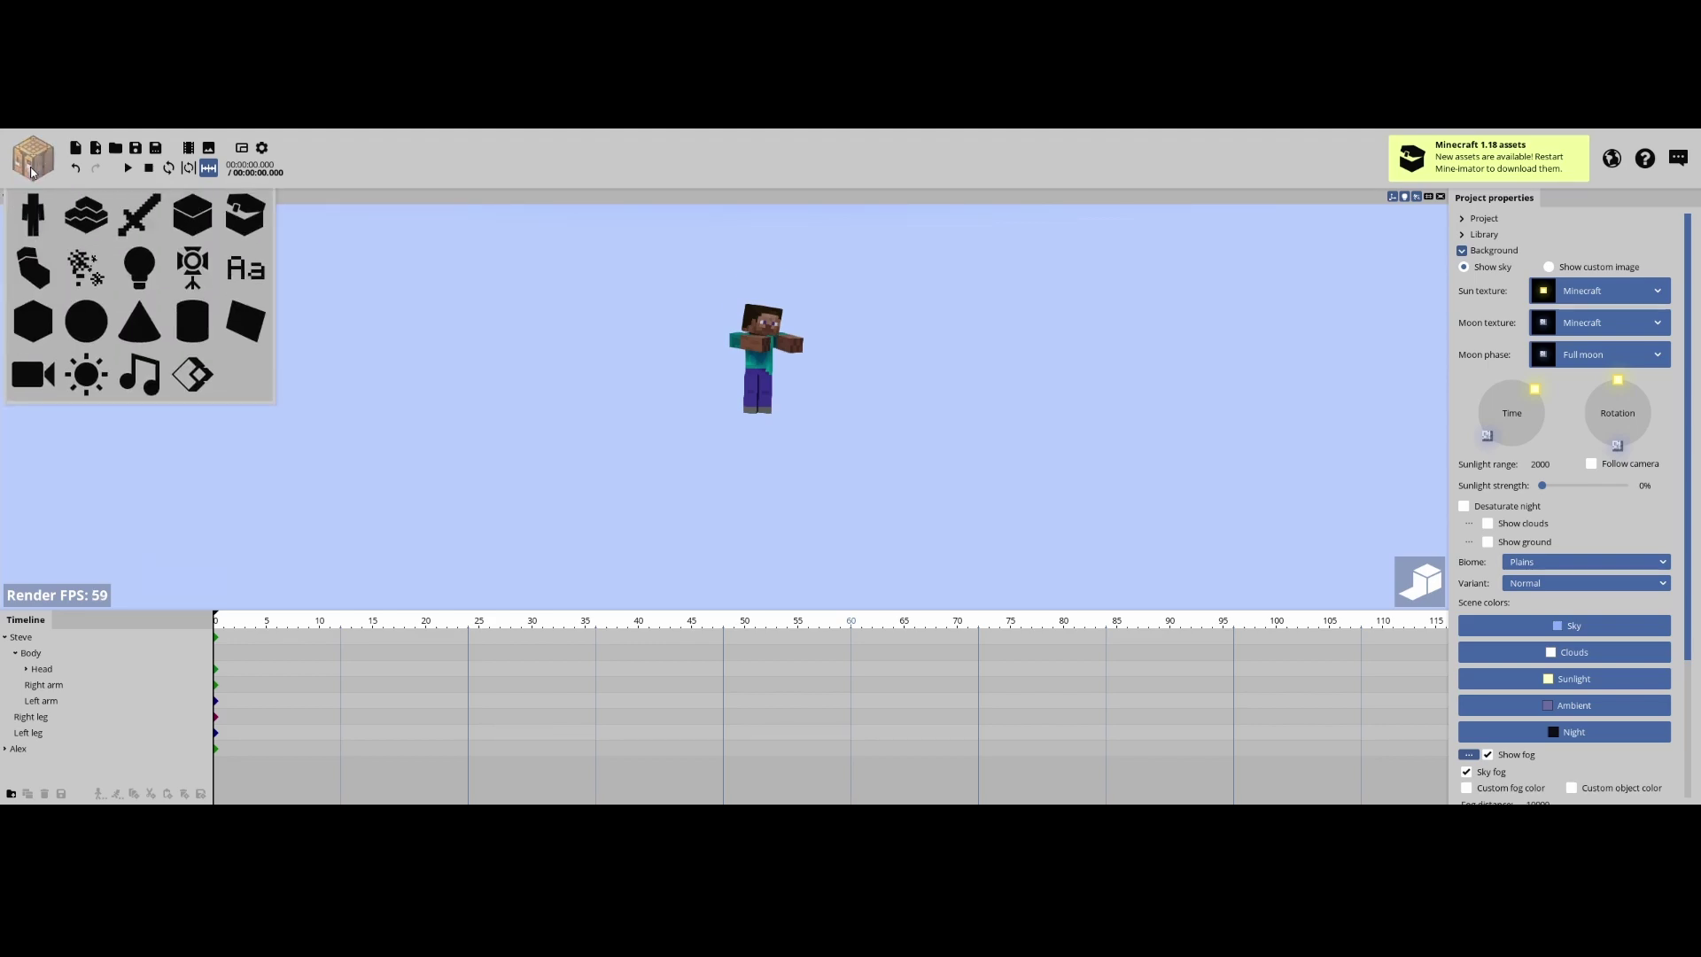
left_click(37, 221)
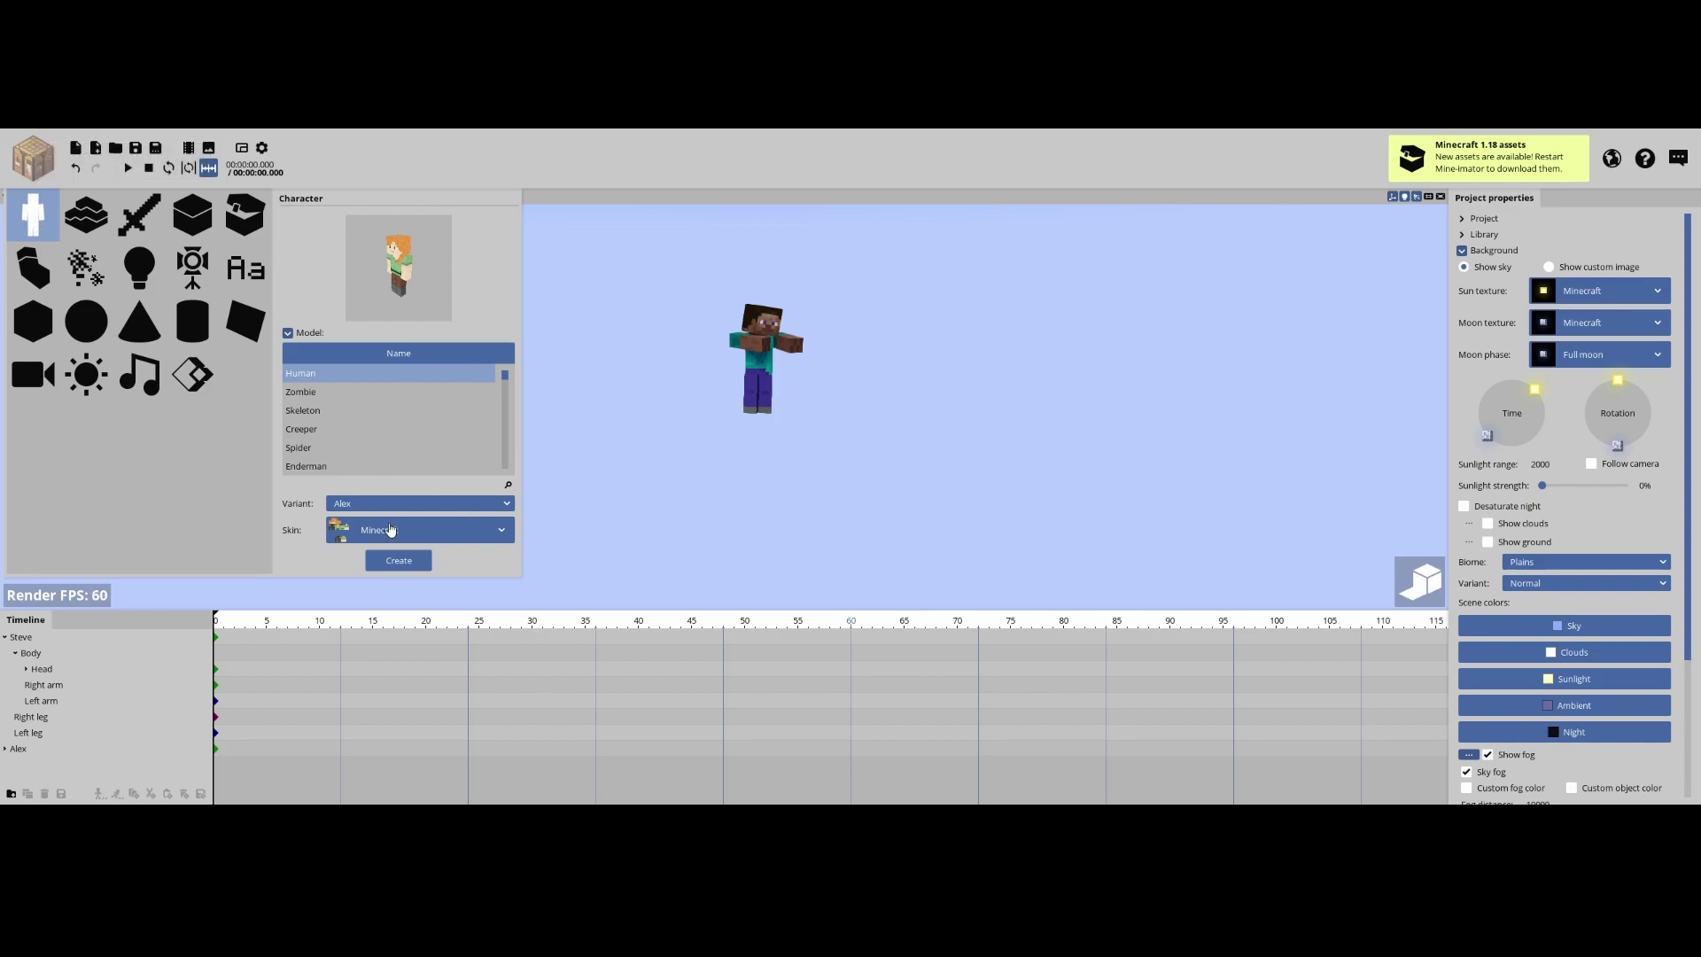
left_click(139, 216)
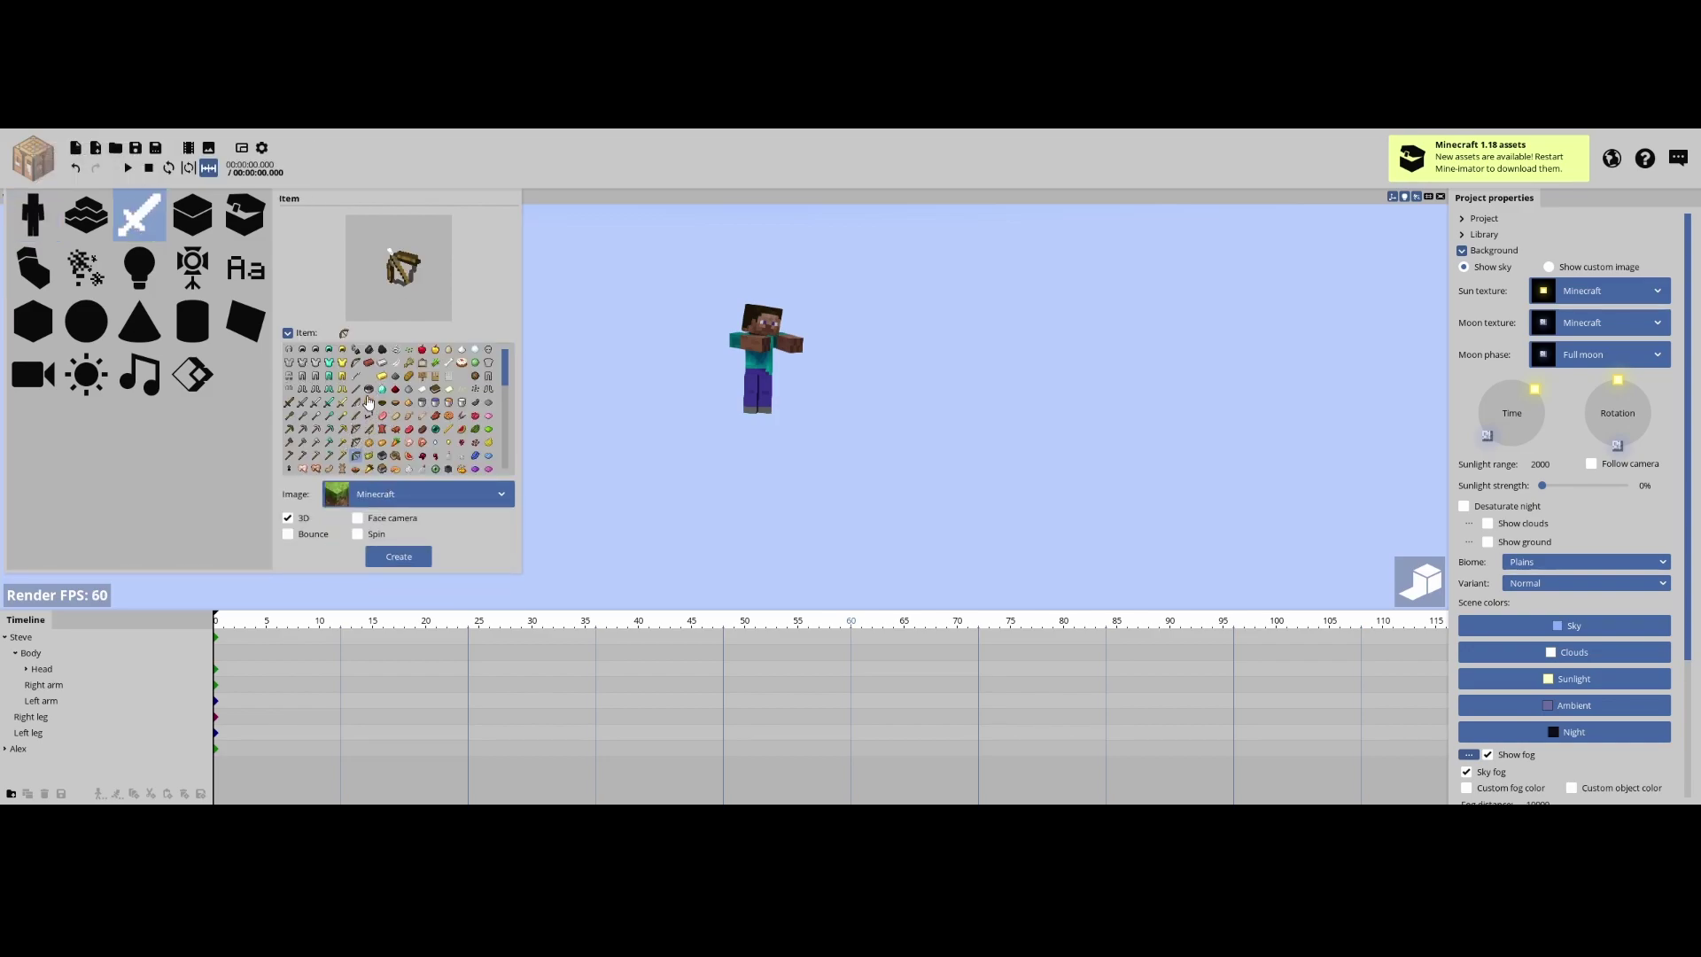
double_click(356, 372)
Step: Slide the bow far to the left of Steve along X
left_click(680, 535)
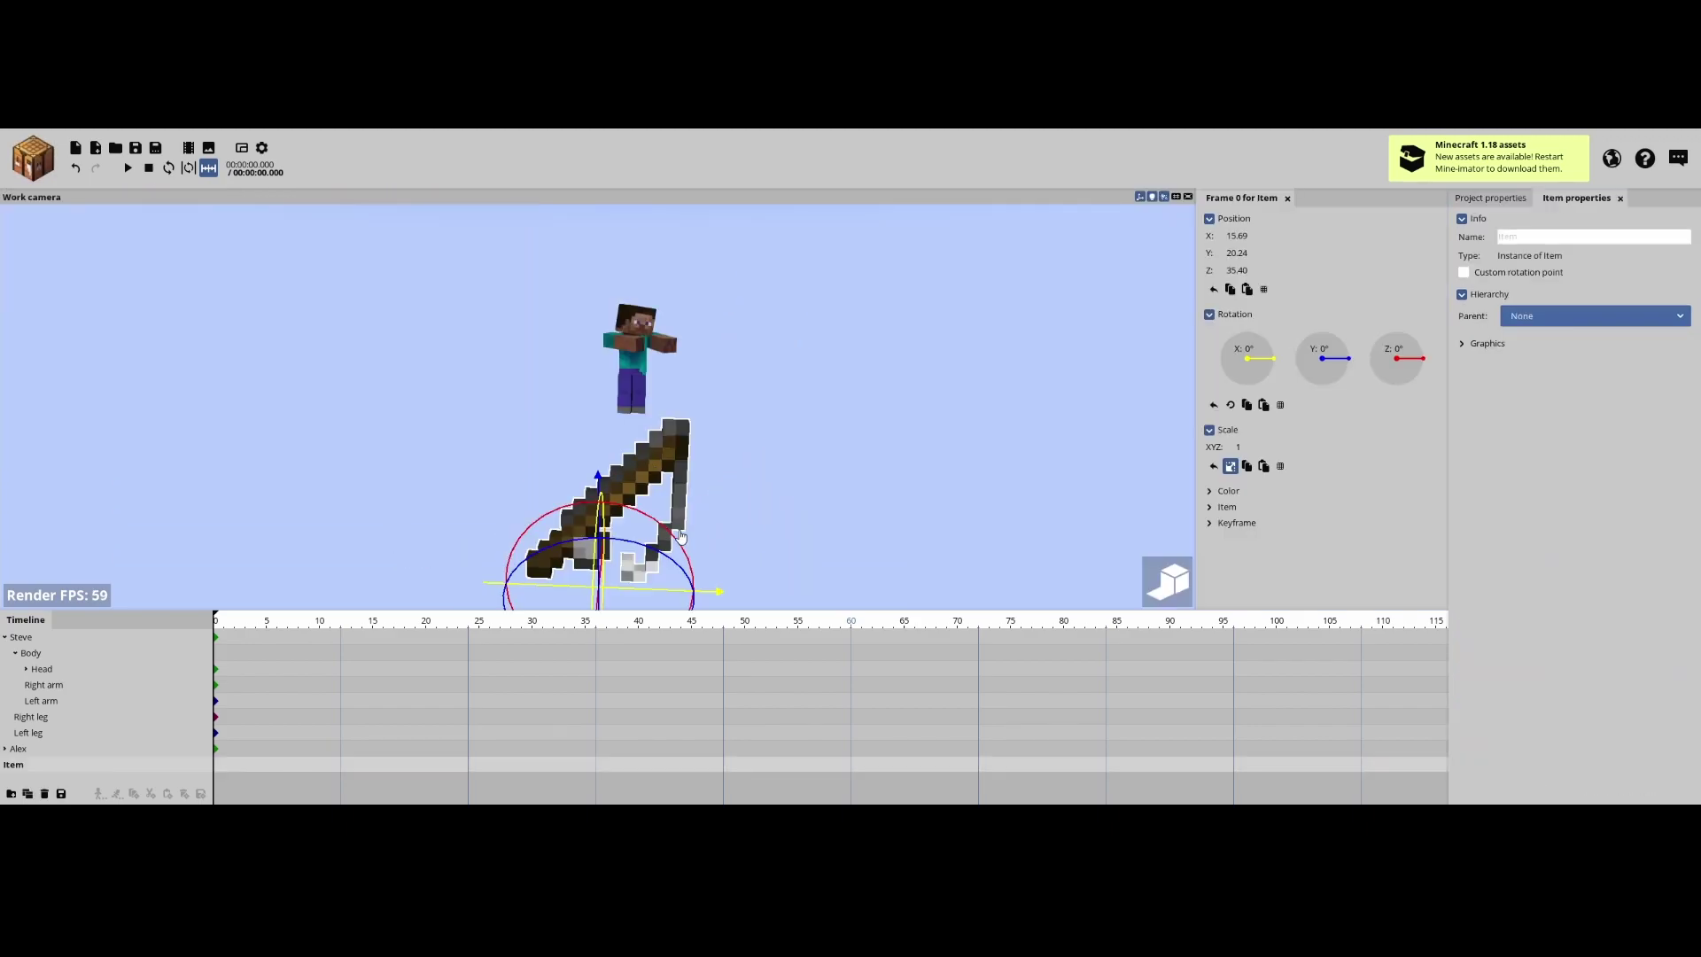
scroll(727, 528, "down", 3)
left_click_drag(717, 595, 54, 560)
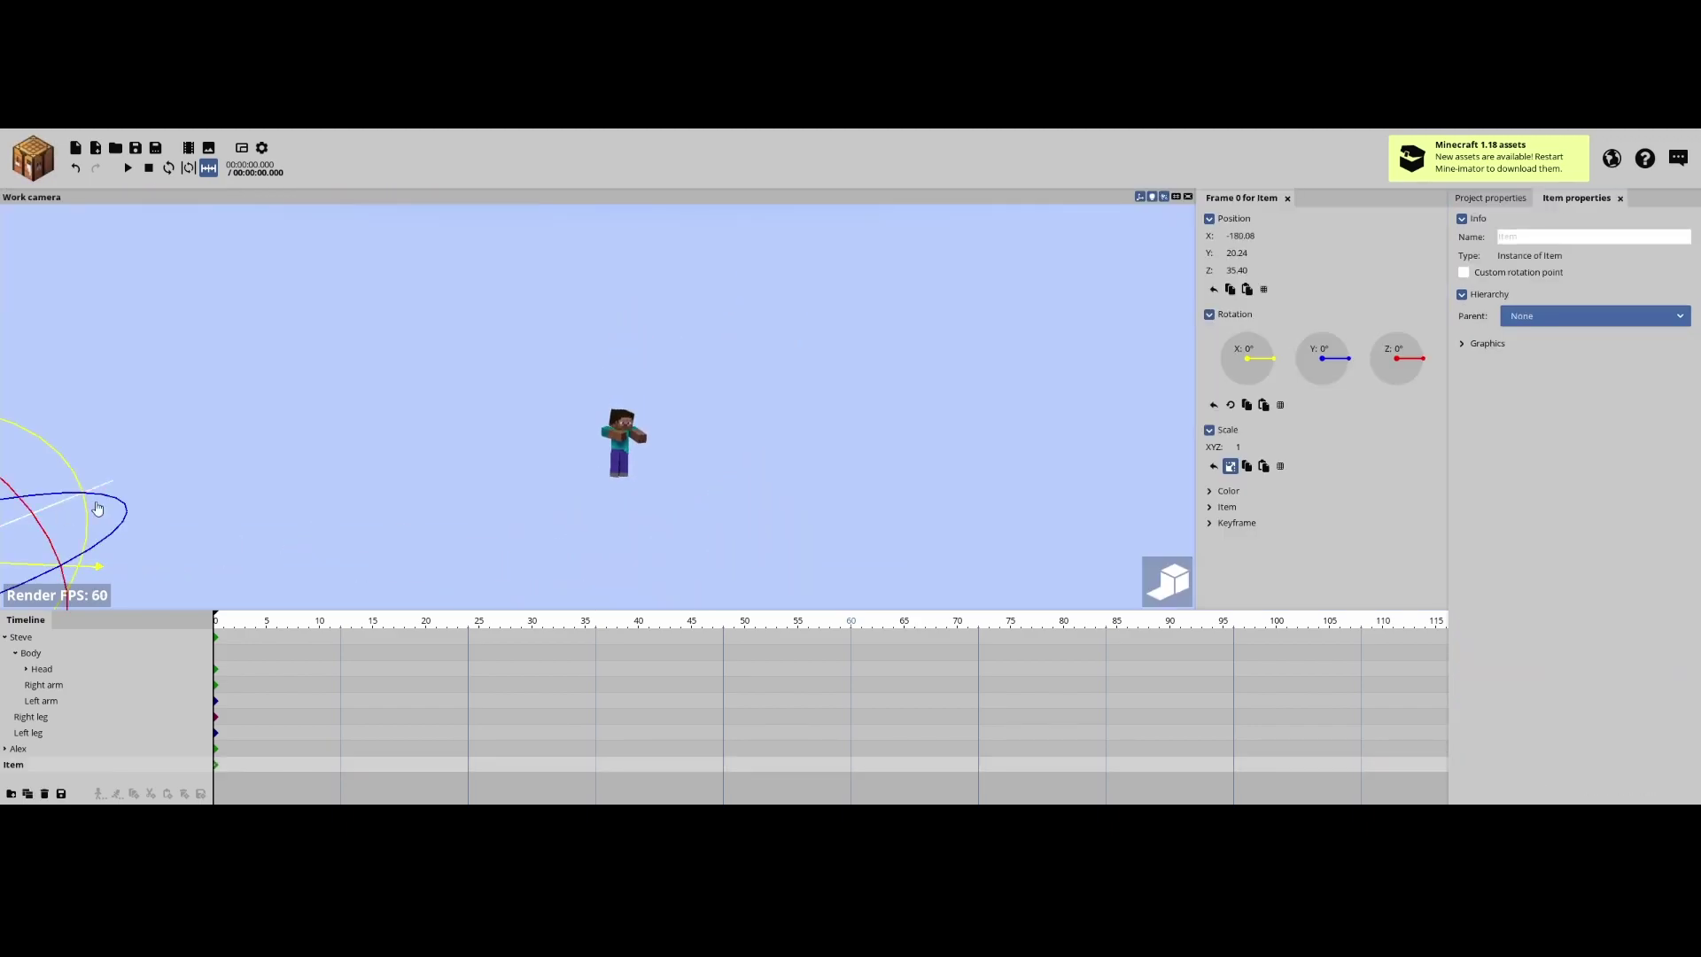
left_click(360, 456)
left_click(33, 157)
left_click(139, 216)
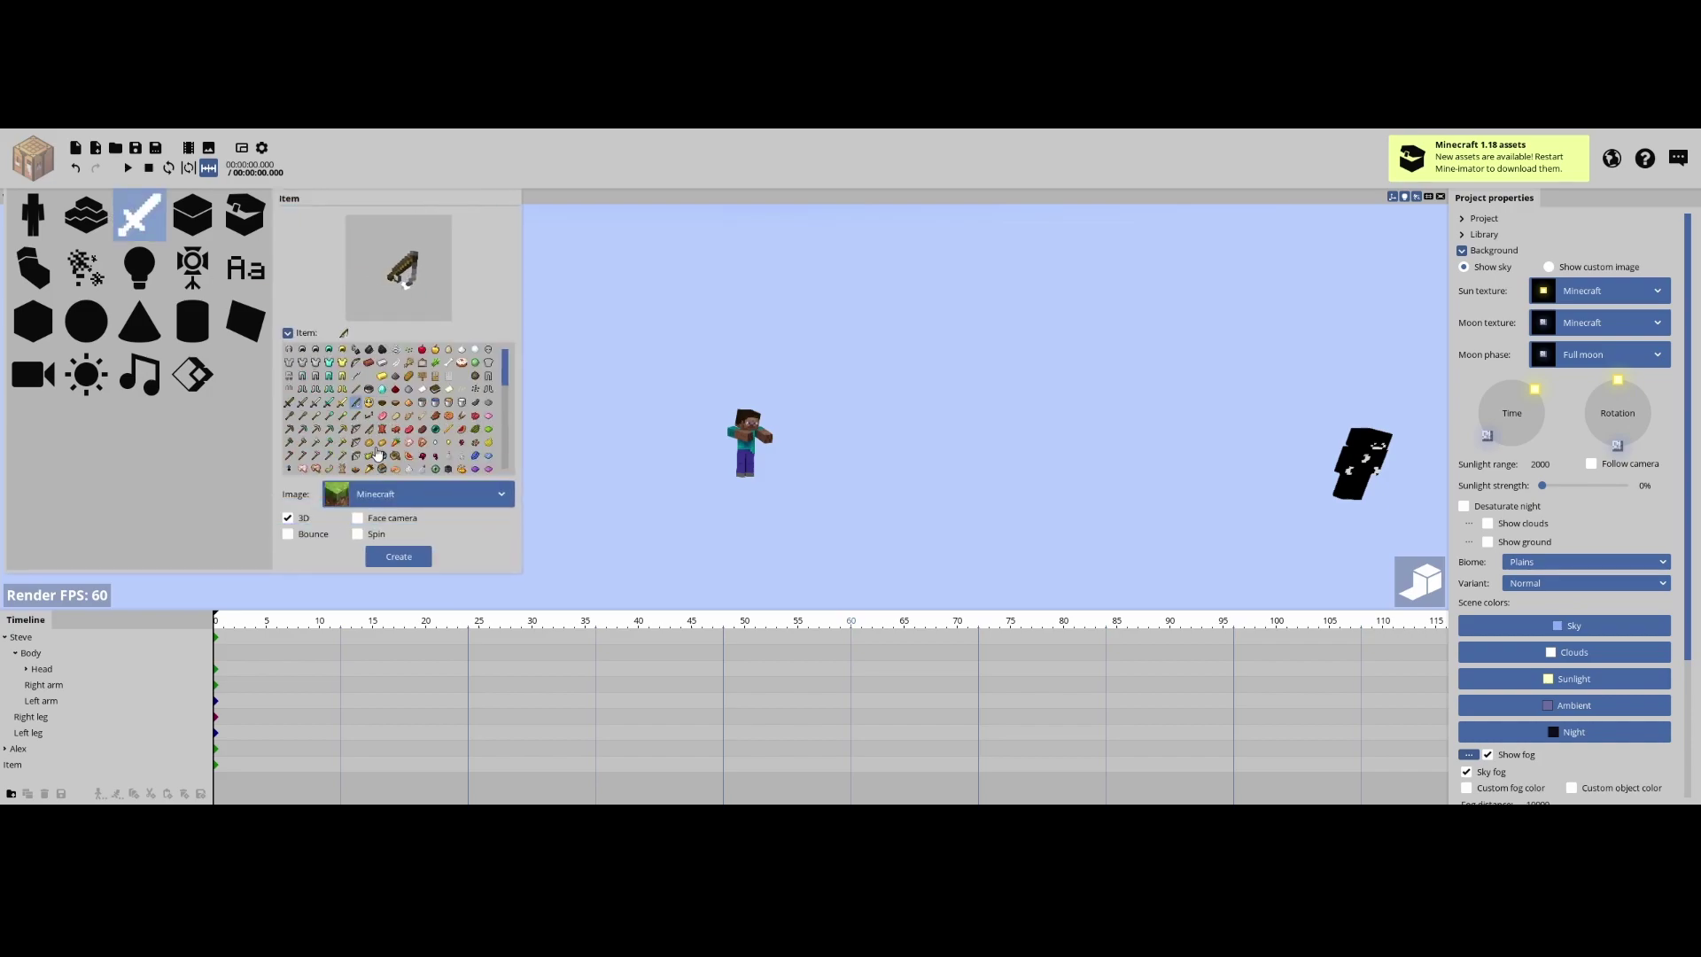
Step: Create a second bow, tilt it to 41.94° on Z and spin it to 174.36° on Y
left_click(407, 560)
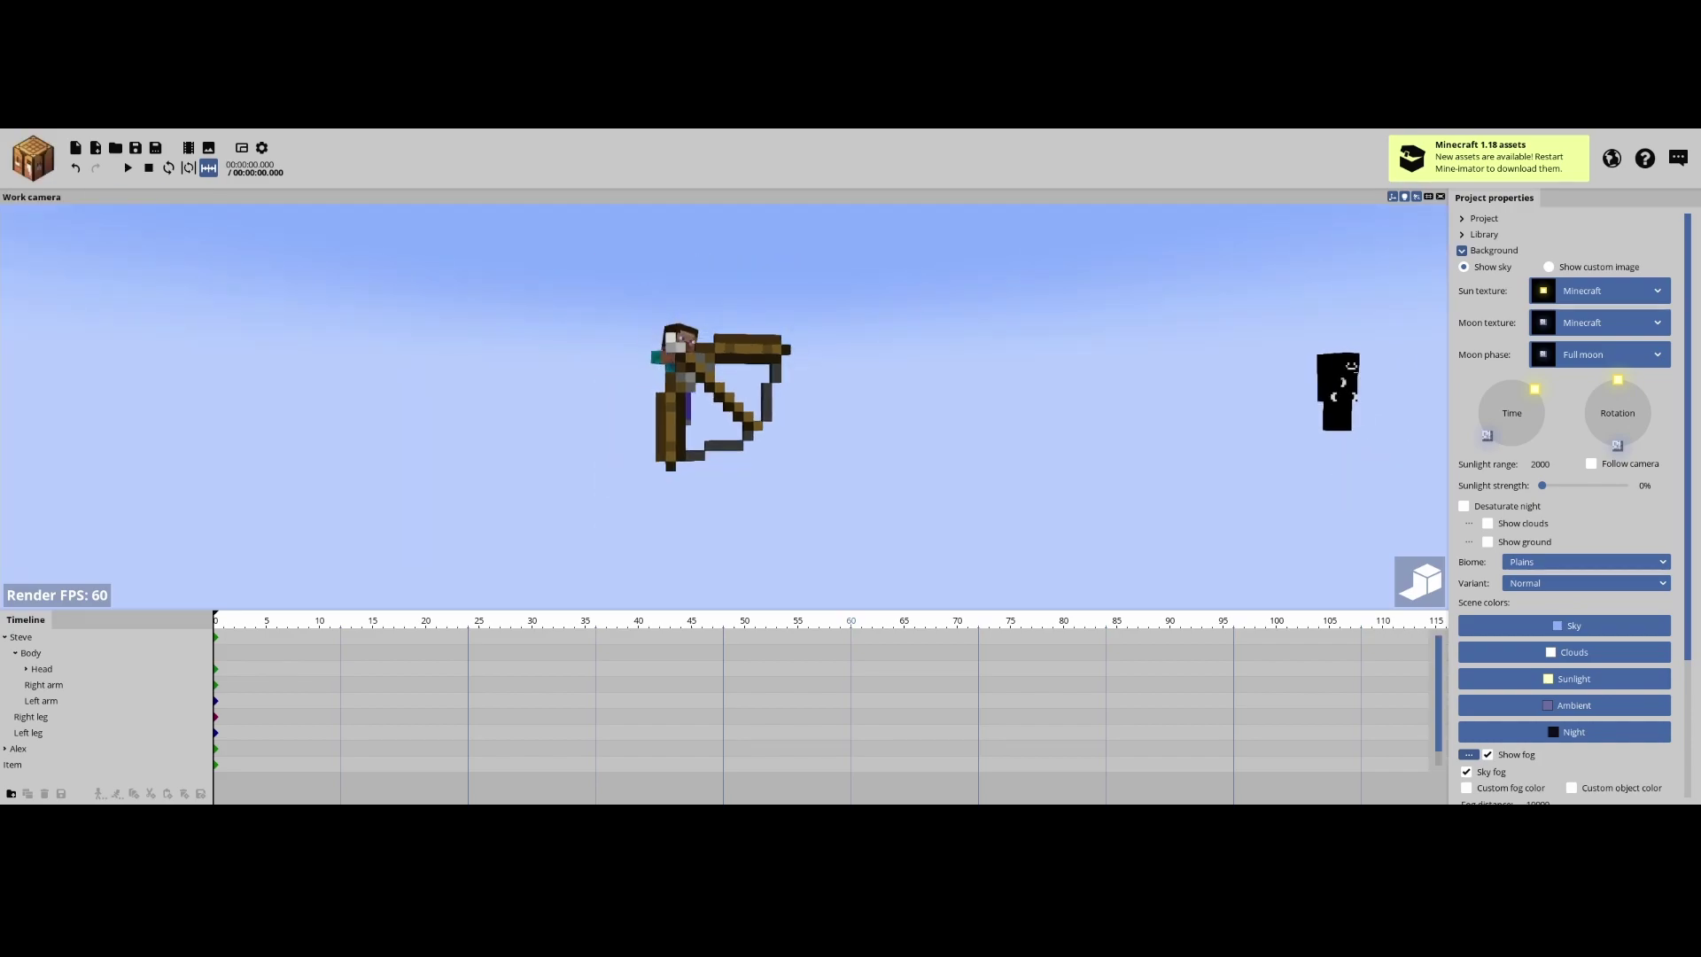
left_click(705, 368)
left_click_drag(652, 380, 609, 401)
left_click_drag(742, 497, 1001, 478)
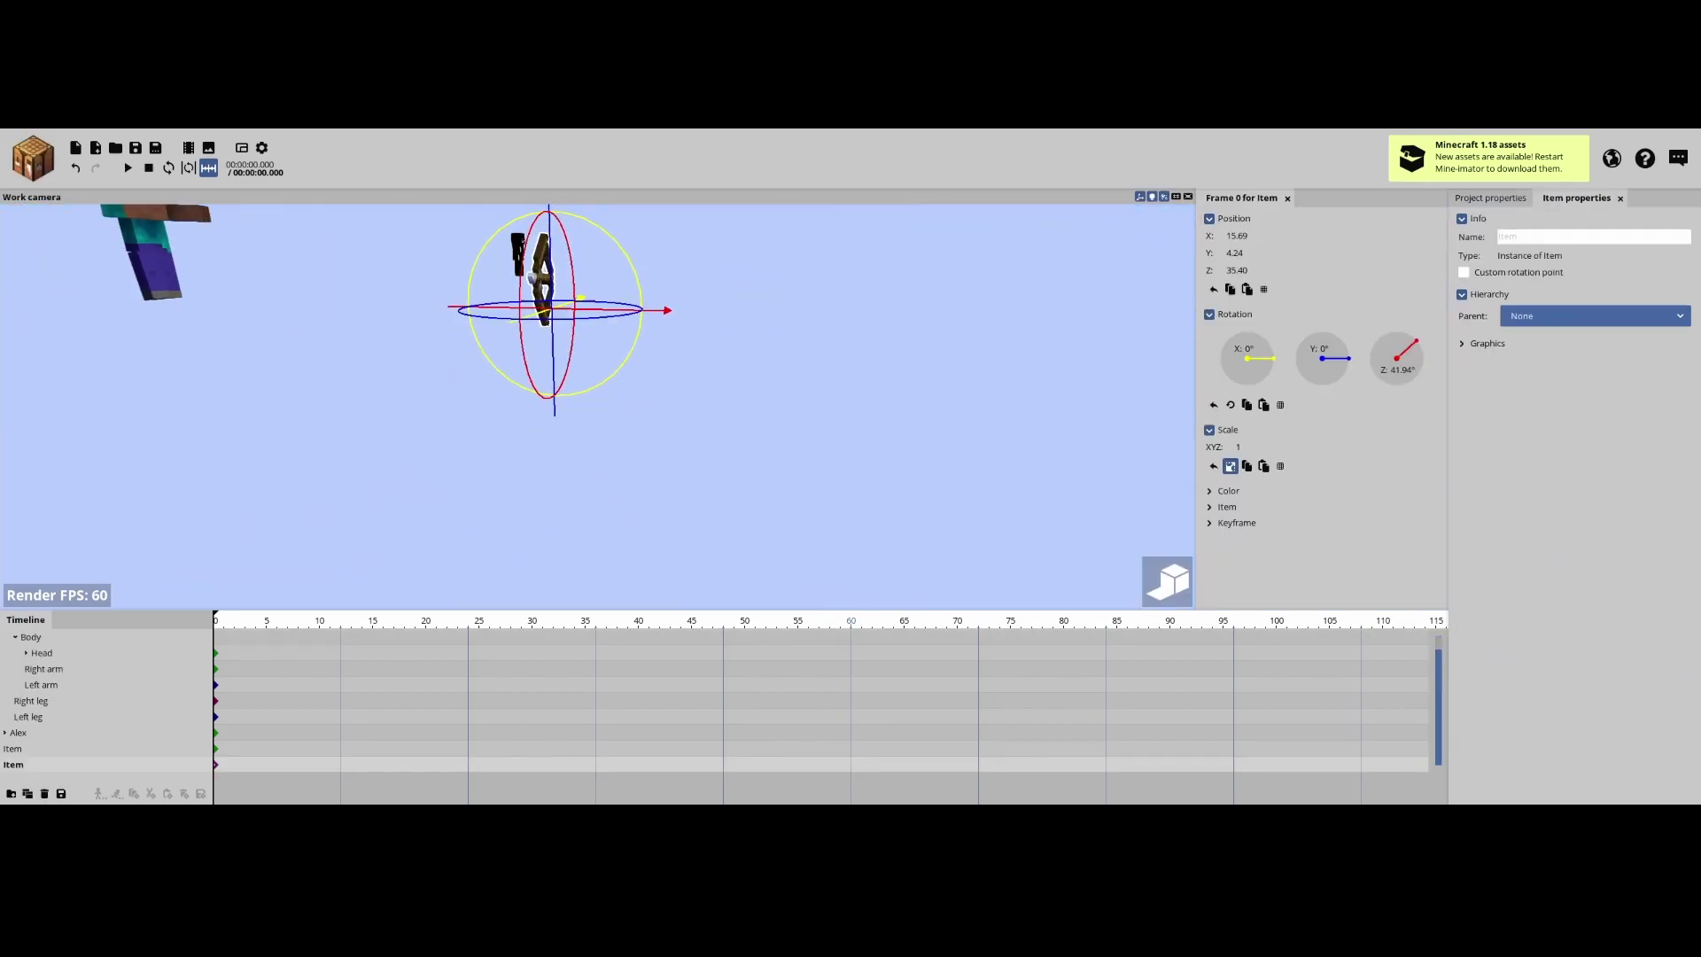
left_click_drag(668, 345, 428, 315)
left_click_drag(877, 363, 631, 346)
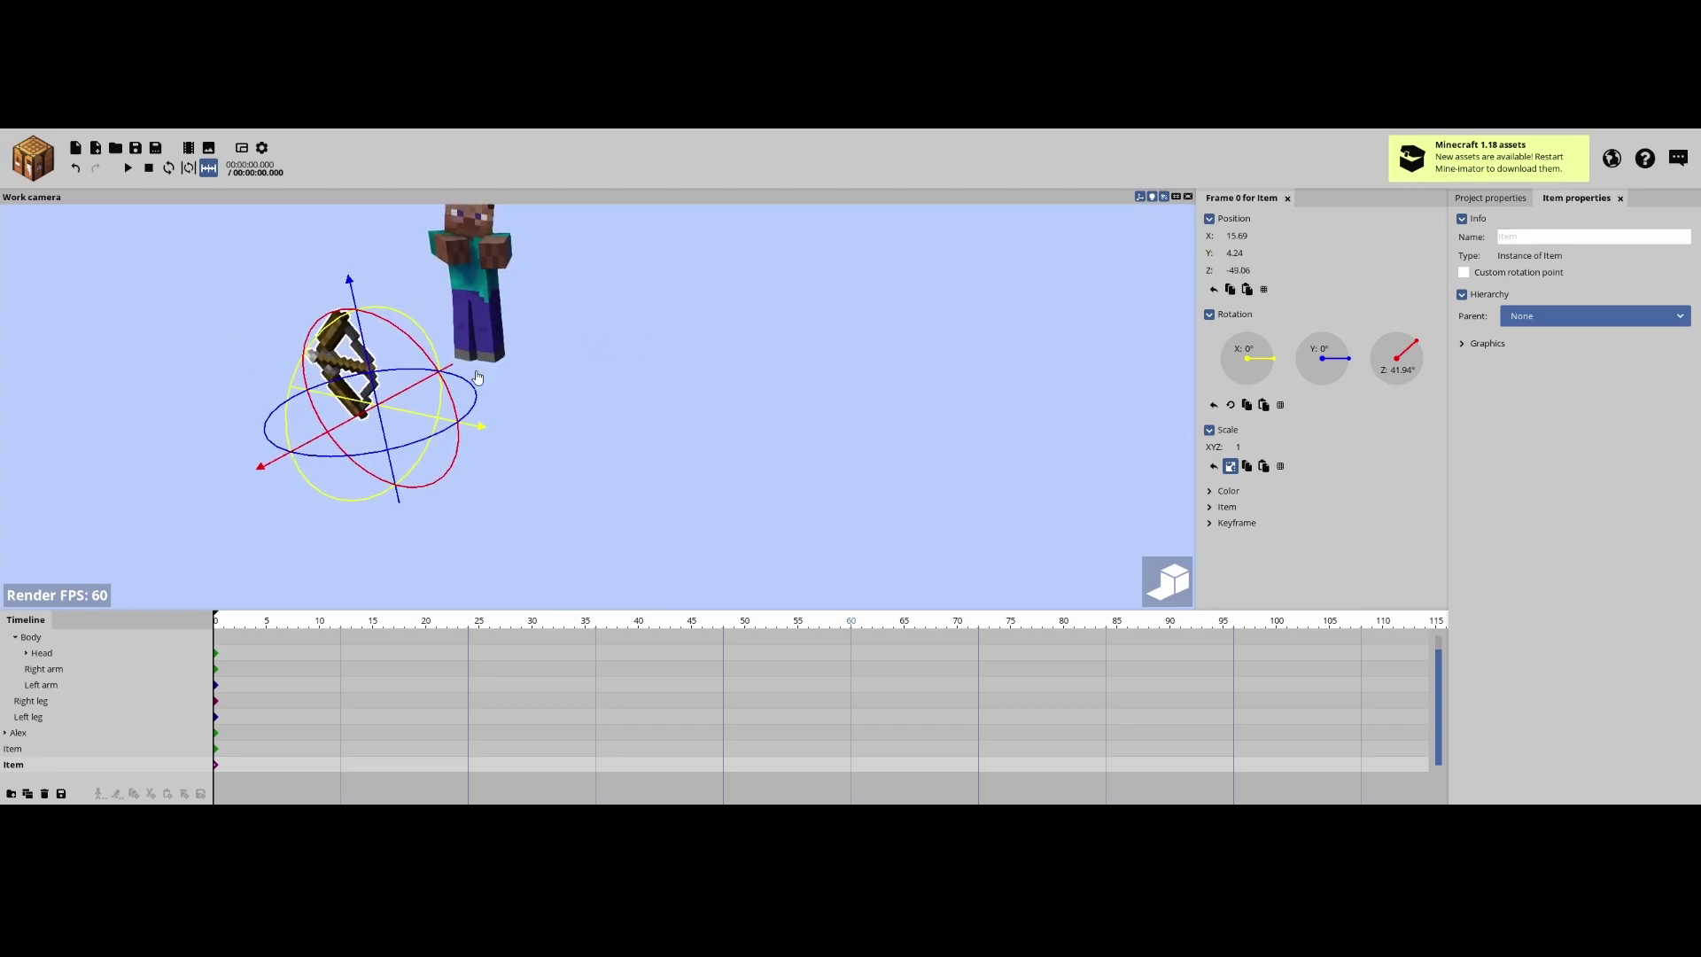
left_click_drag(476, 377, 334, 406)
right_click_drag(334, 406, 606, 418)
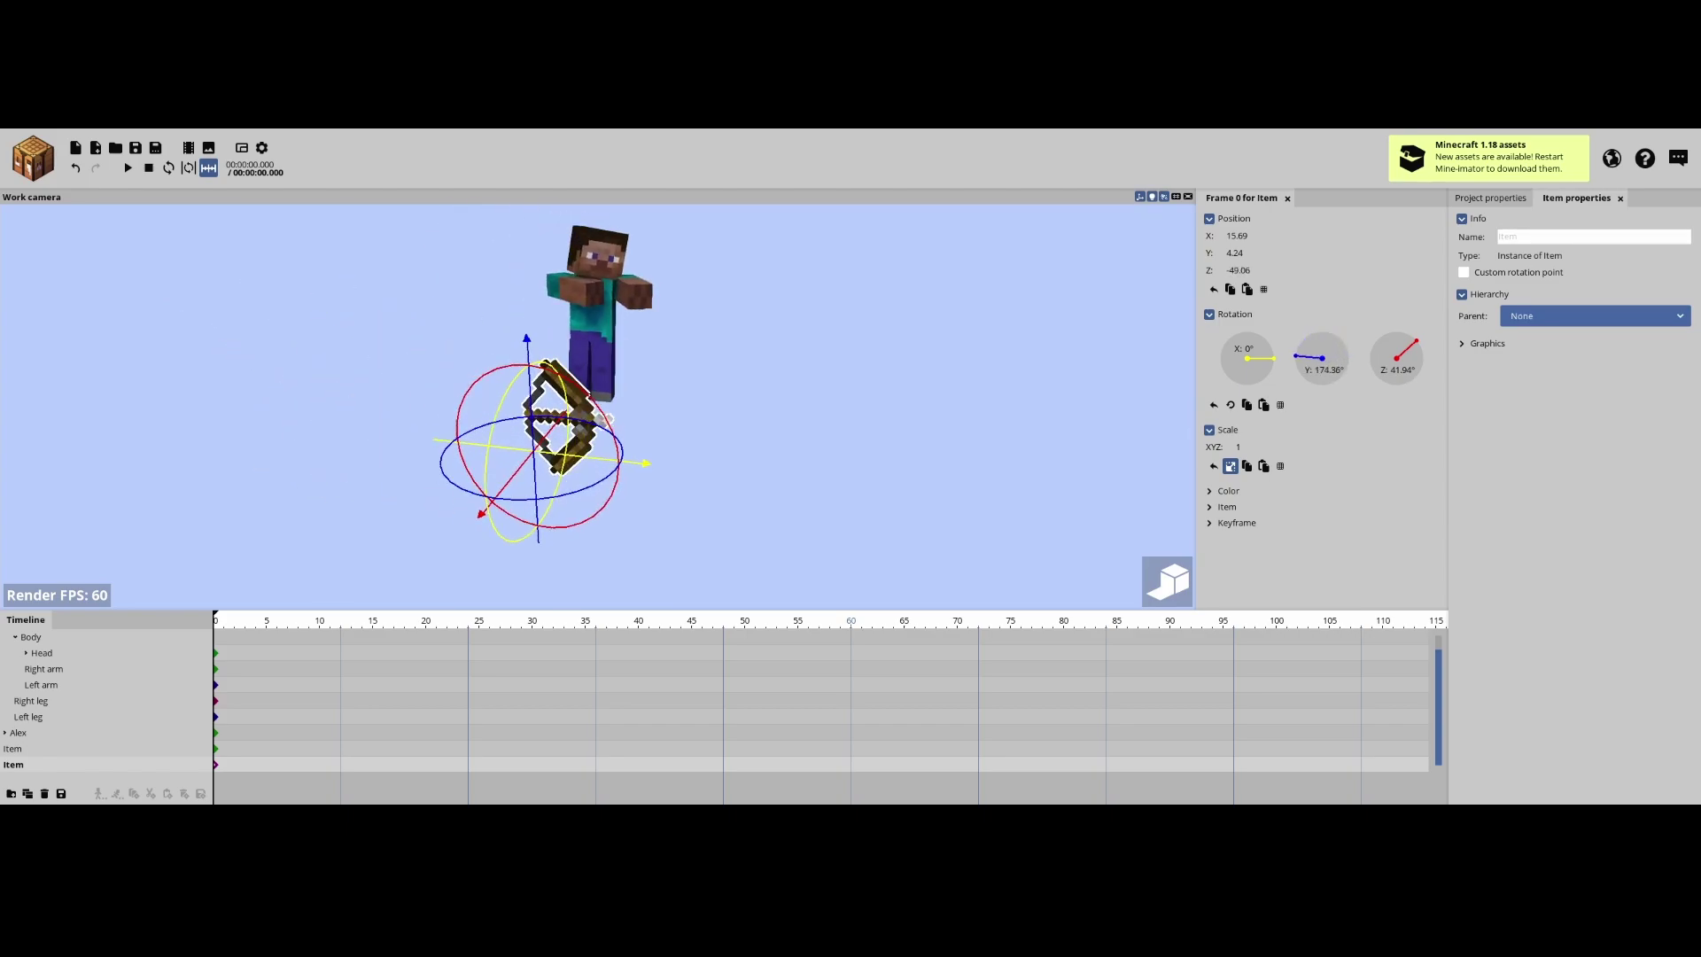
Step: Fit the bow into Steve's hands at X 30.32 with Y rotation 137.78°
right_click_drag(446, 412, 604, 457)
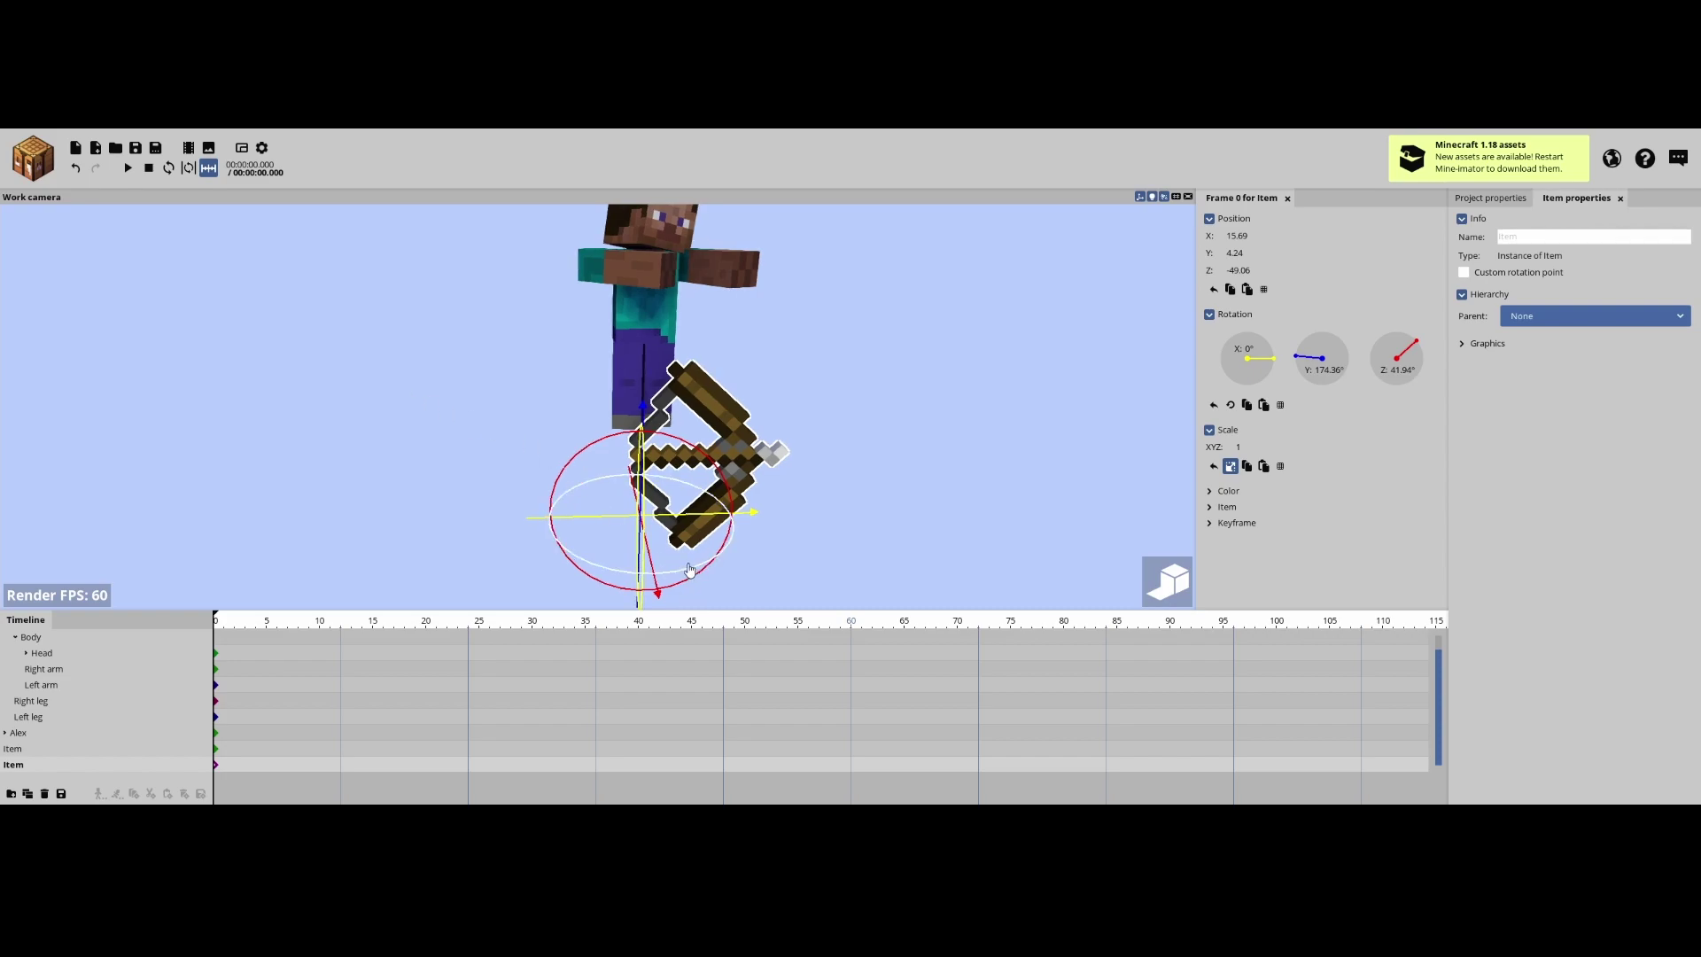
left_click_drag(689, 566, 655, 598)
right_click_drag(656, 597, 620, 562)
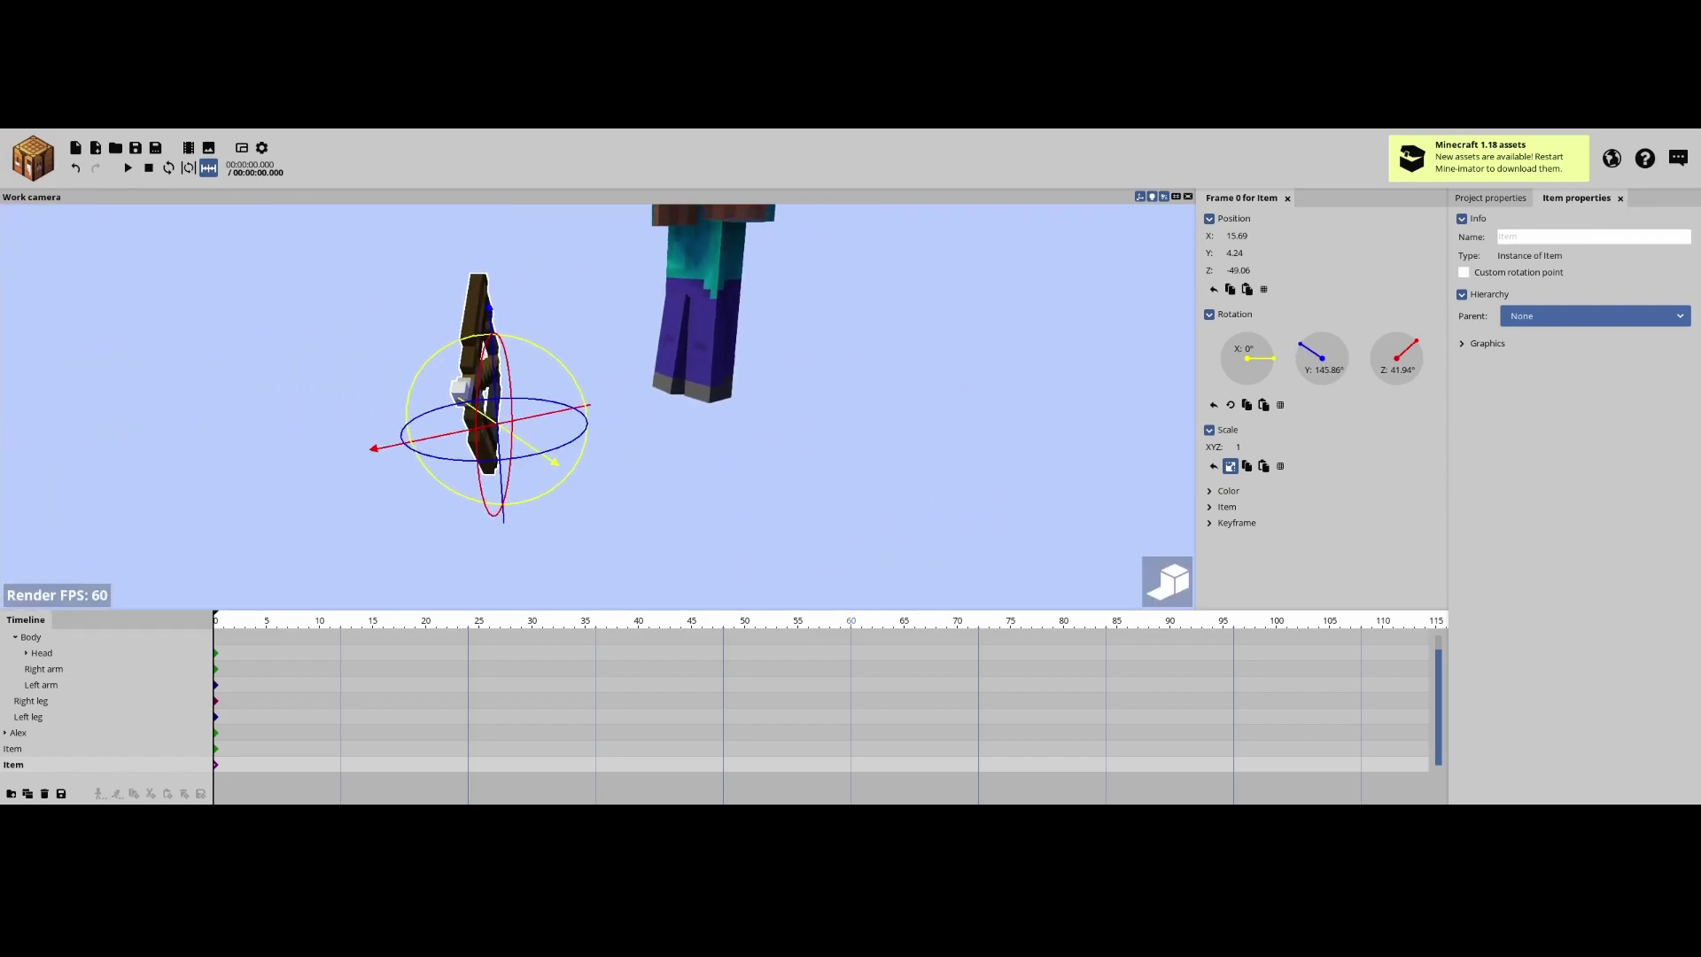
left_click_drag(620, 562, 833, 519)
left_click_drag(828, 510, 659, 325)
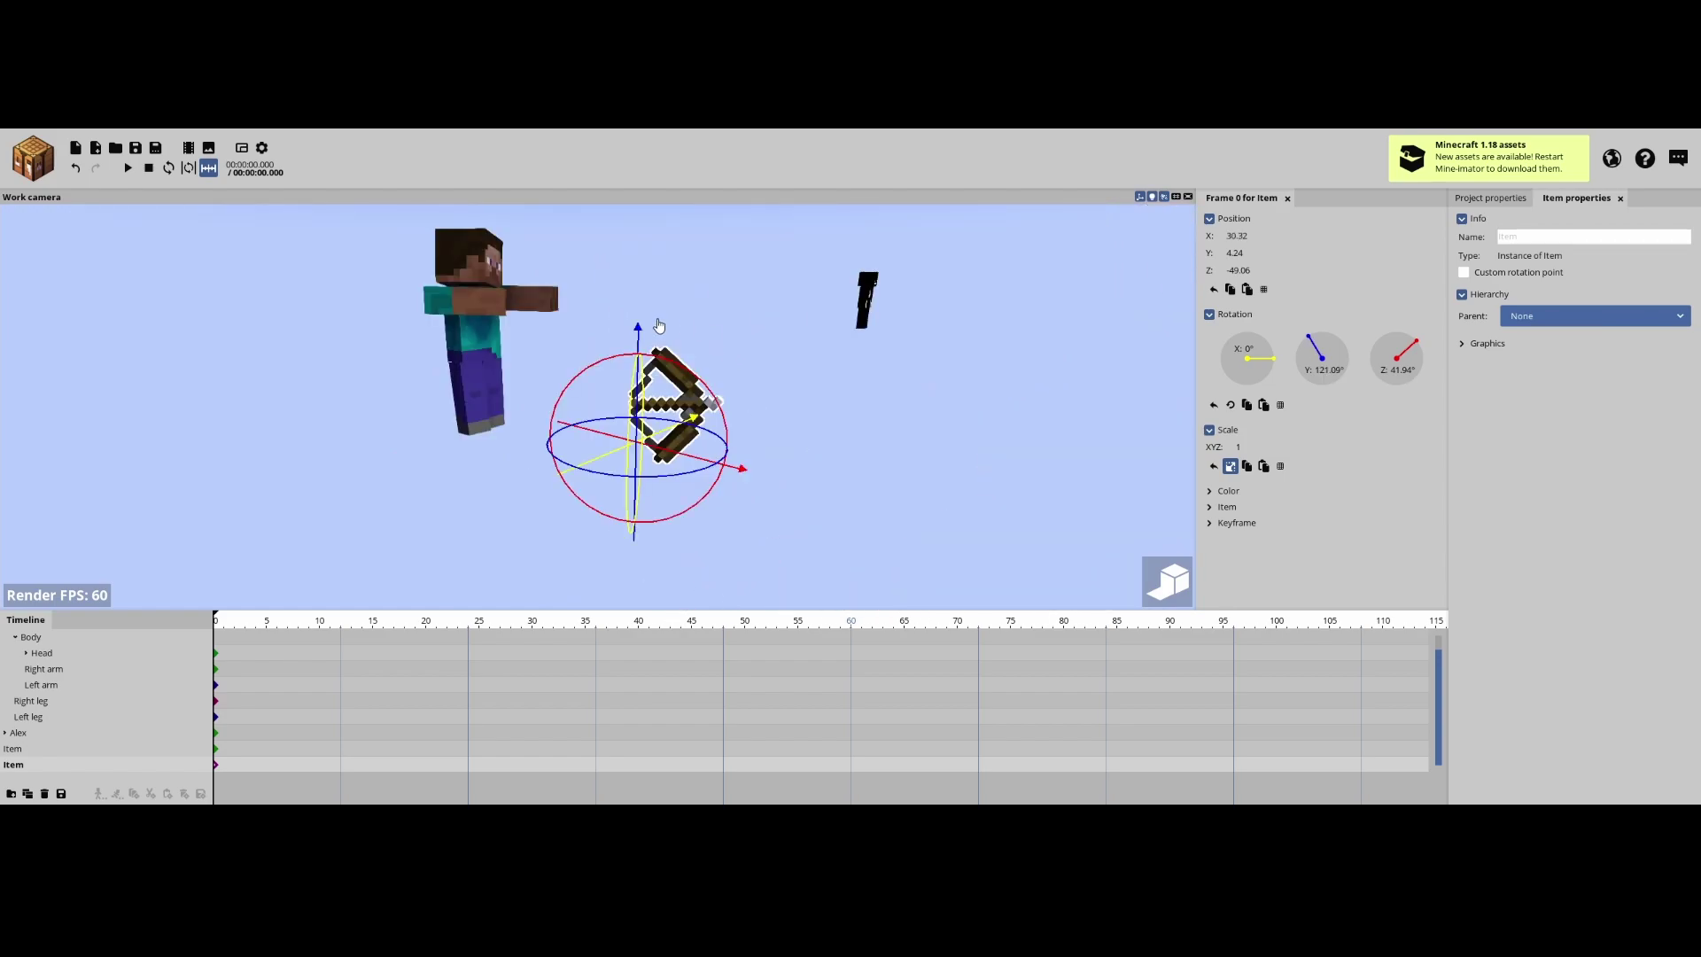
left_click_drag(646, 235, 649, 221)
left_click_drag(752, 430, 682, 469)
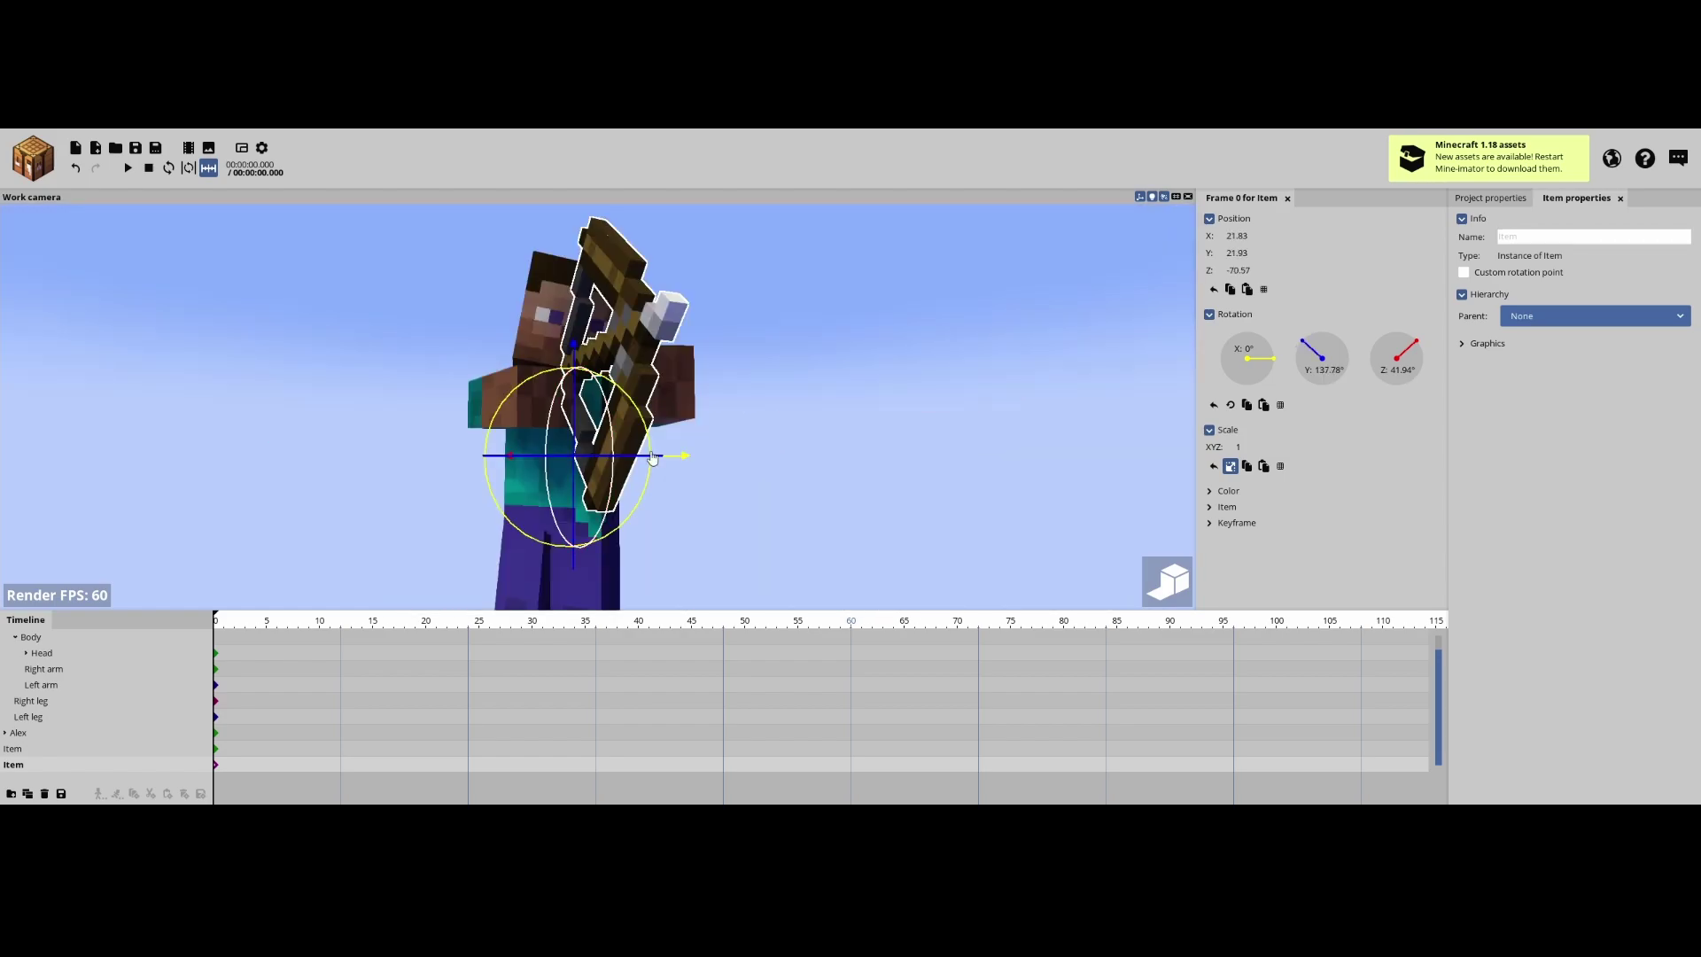
left_click(709, 460)
left_click_drag(709, 461, 824, 461)
Step: Zoom in and check Steve's head against the aimed bow
scroll(824, 461, "up", 4)
scroll(653, 344, "down", 5)
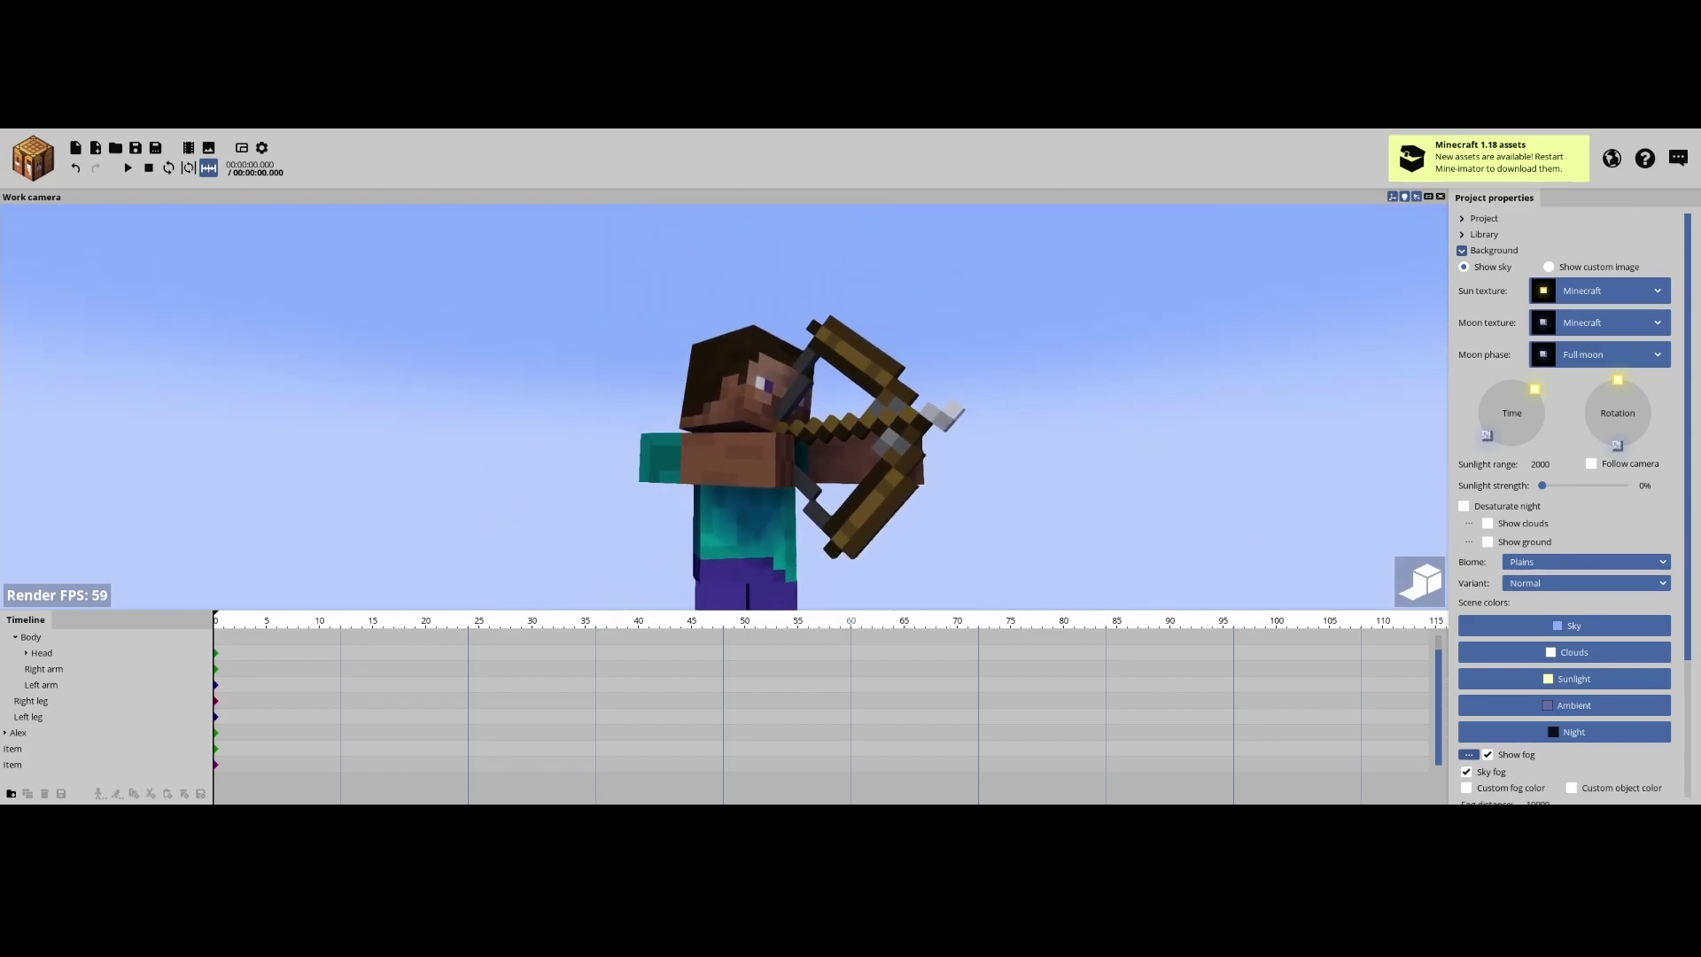
scroll(653, 344, "up", 6)
scroll(653, 344, "down", 5)
left_click(653, 344)
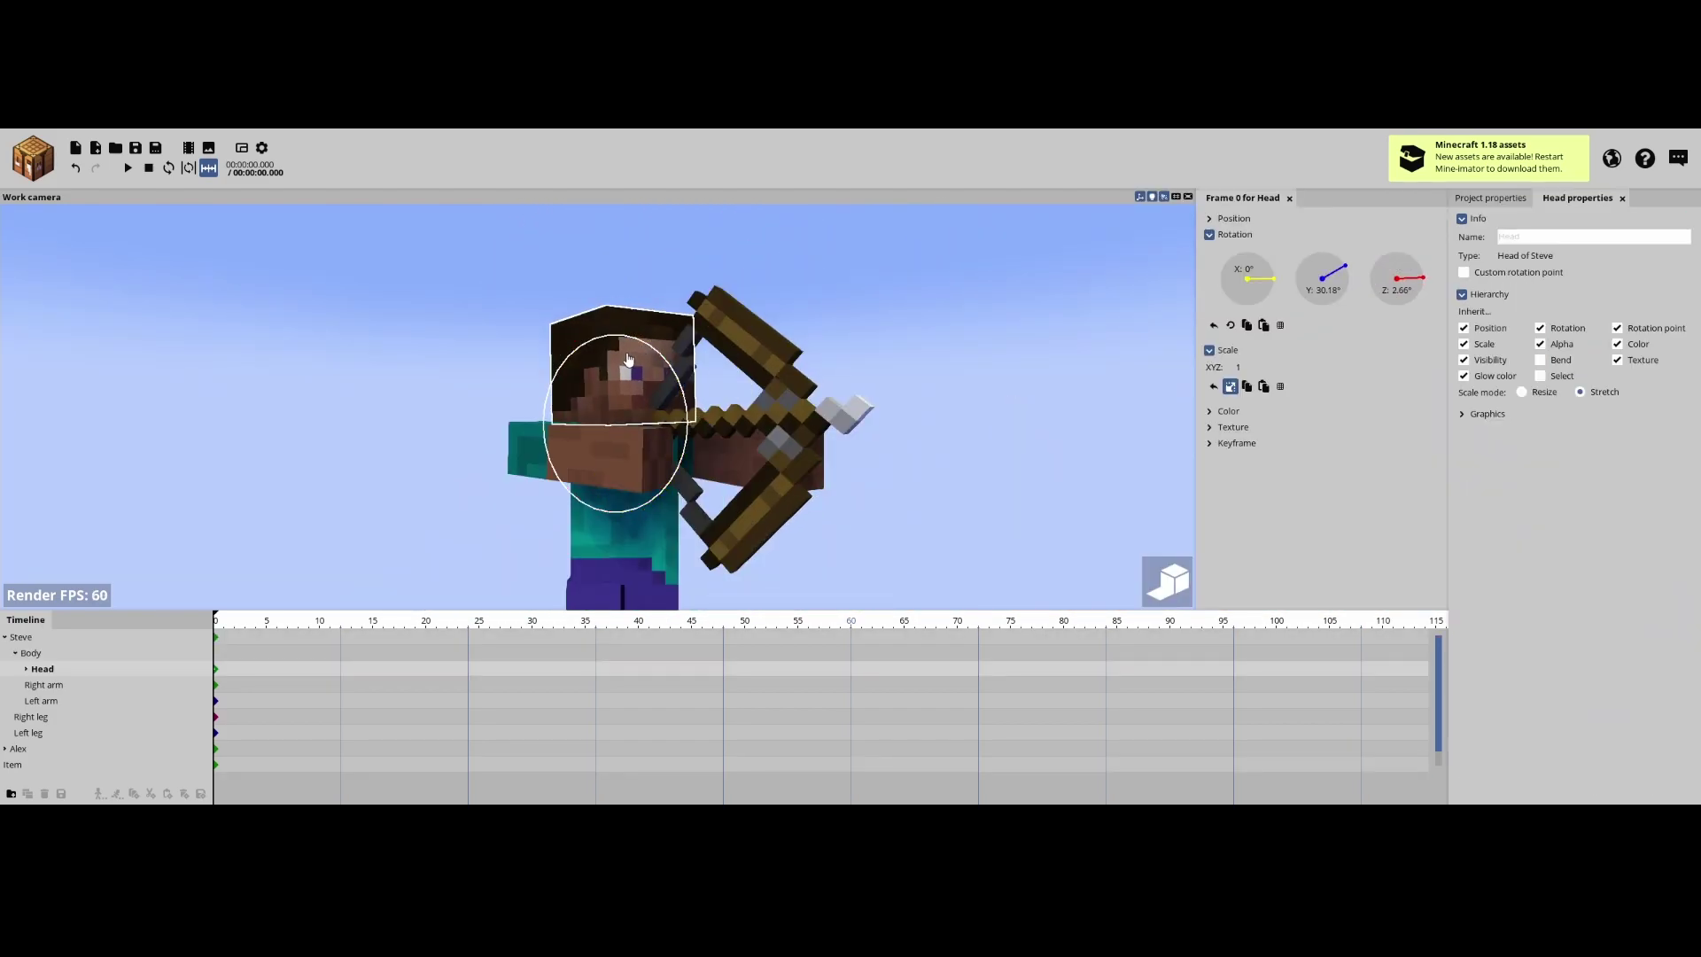
left_click(929, 442)
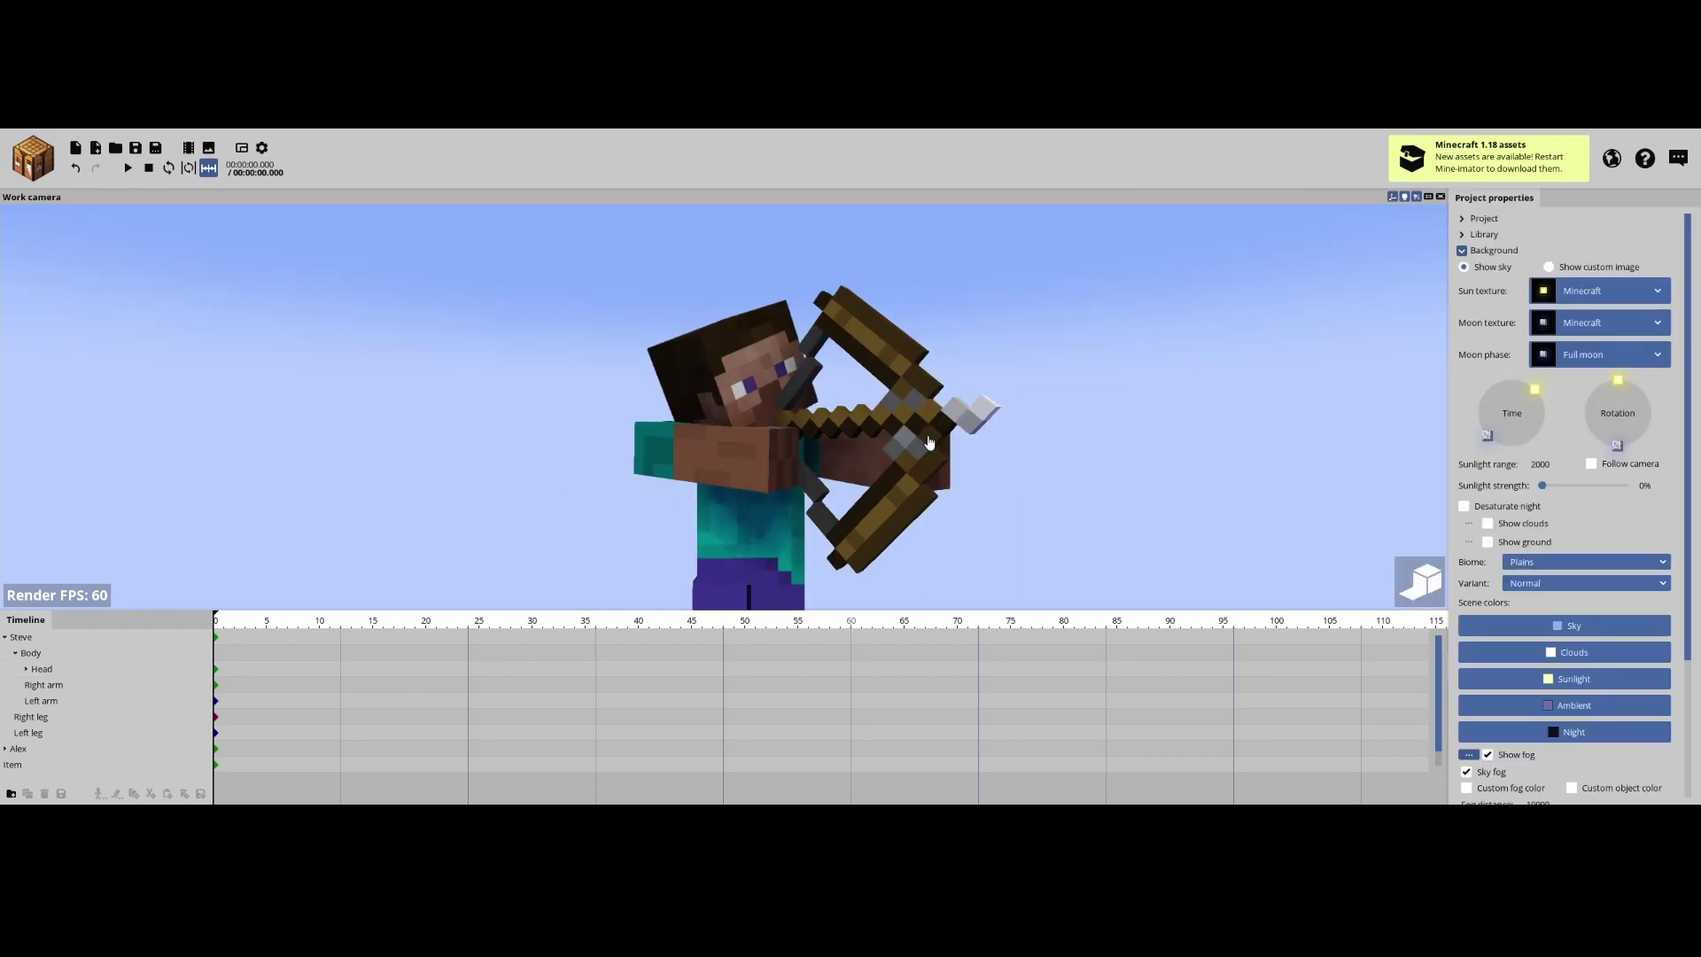
scroll(929, 444, "down", 5)
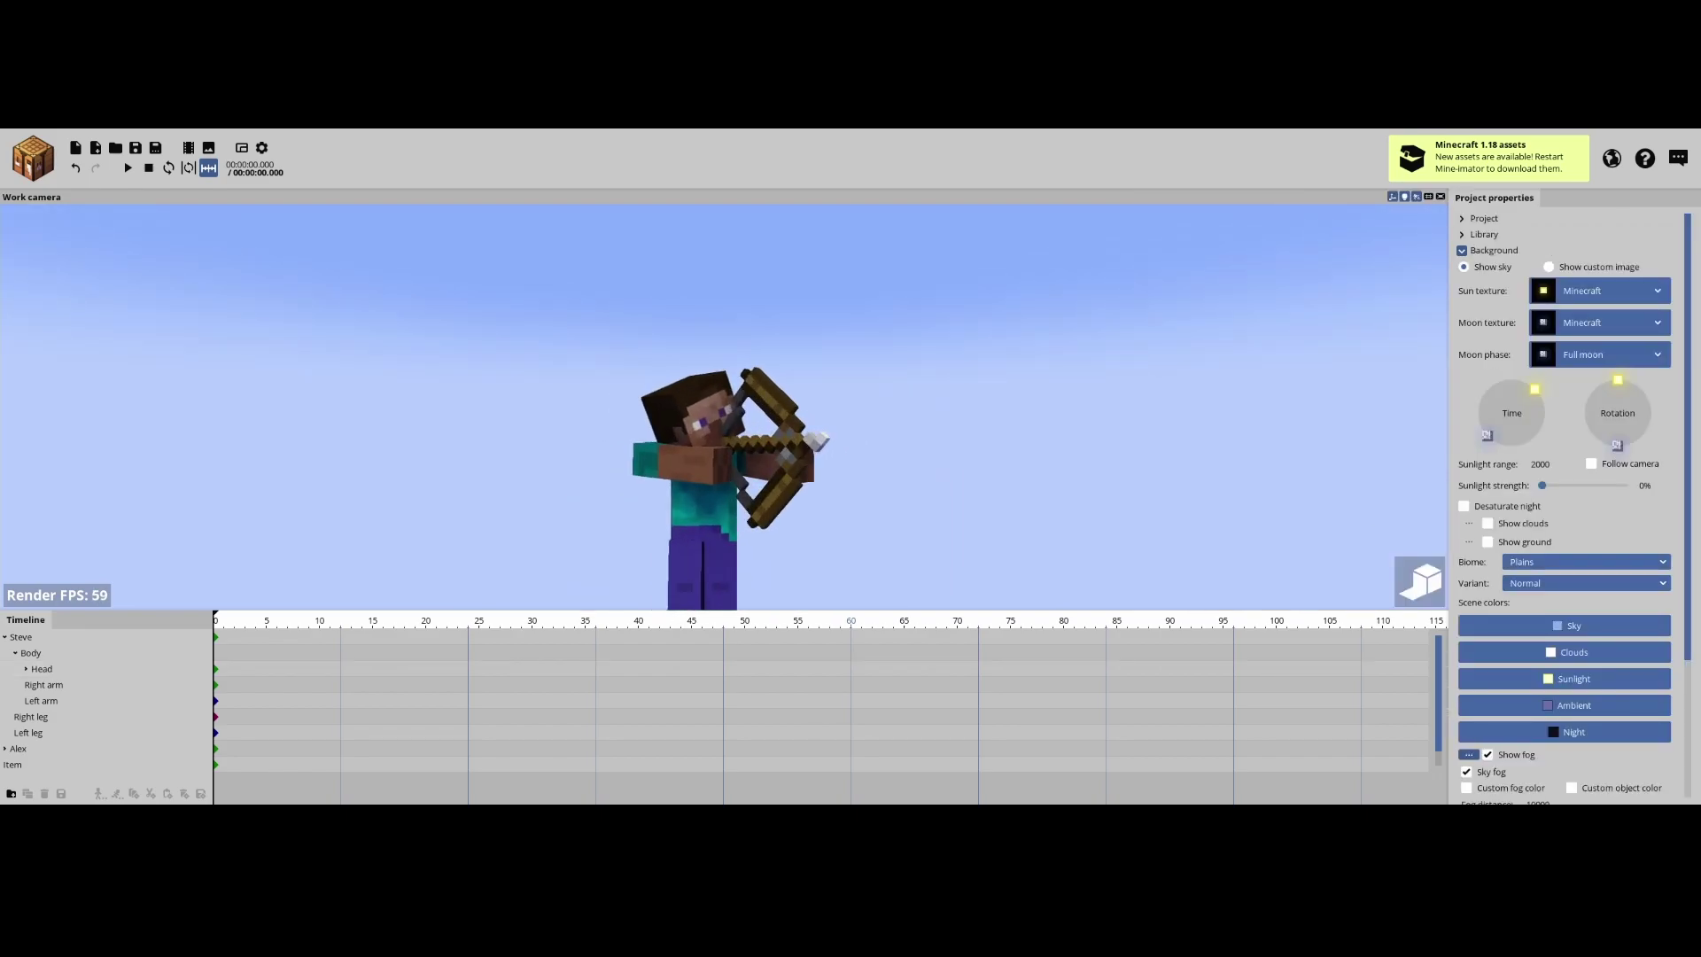
scroll(815, 396, "up", 5)
Step: Reselect the bow and bring up its item properties
left_click(815, 396)
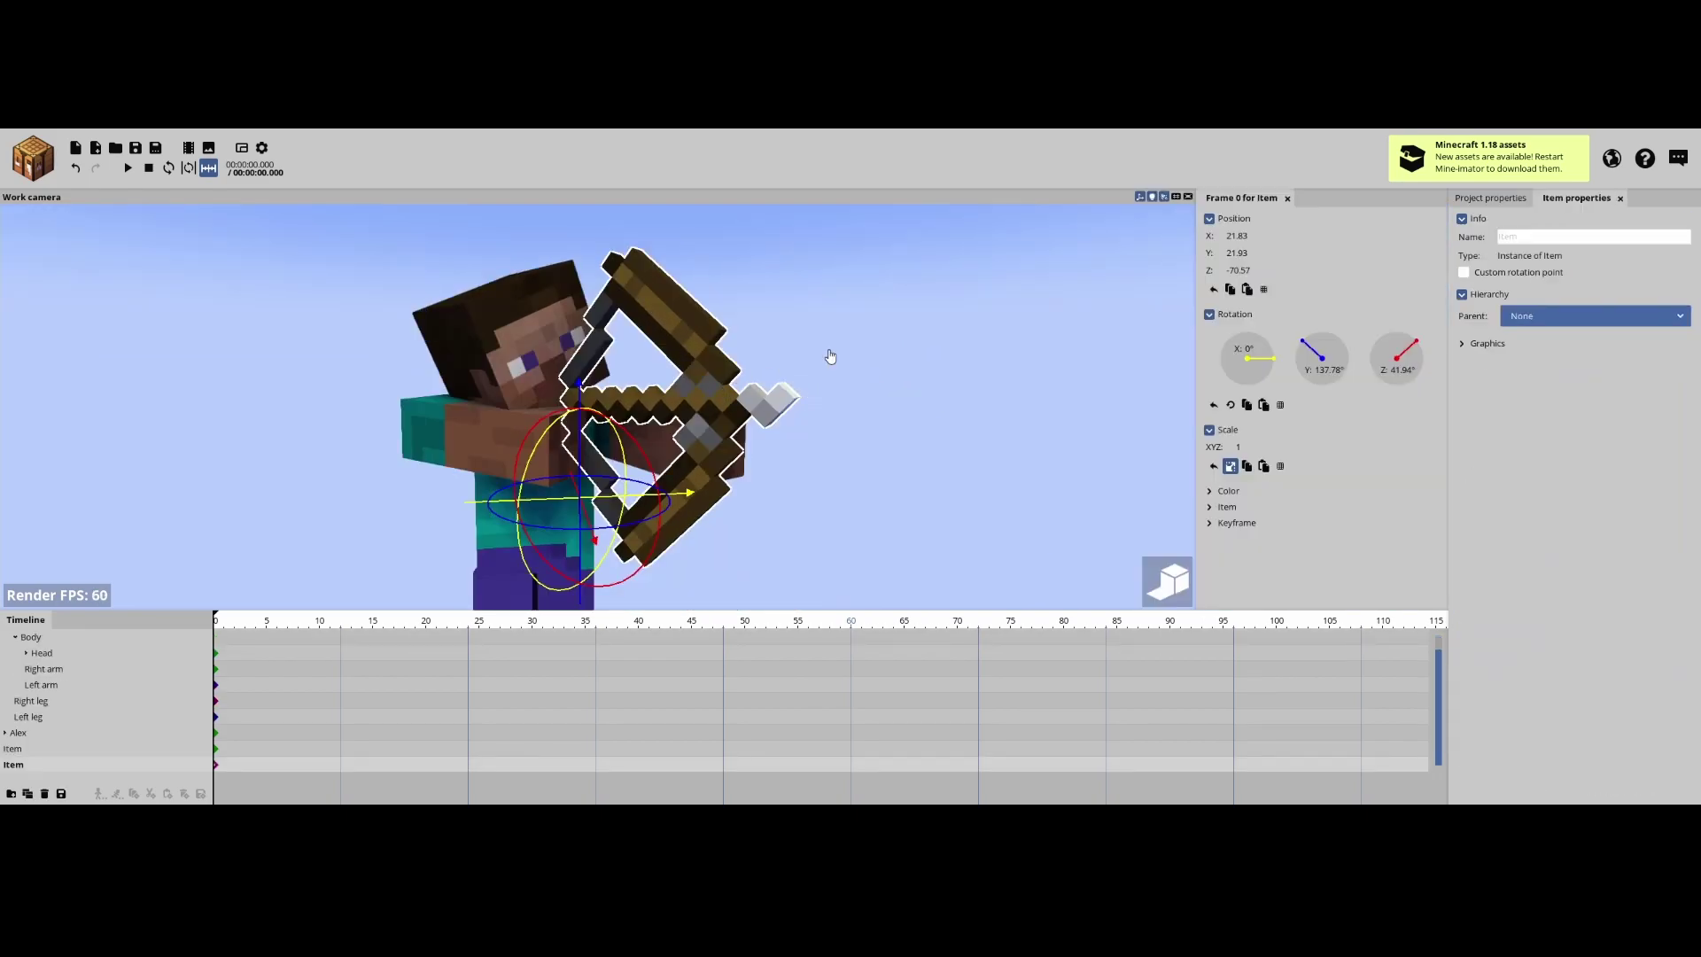
left_click(830, 356)
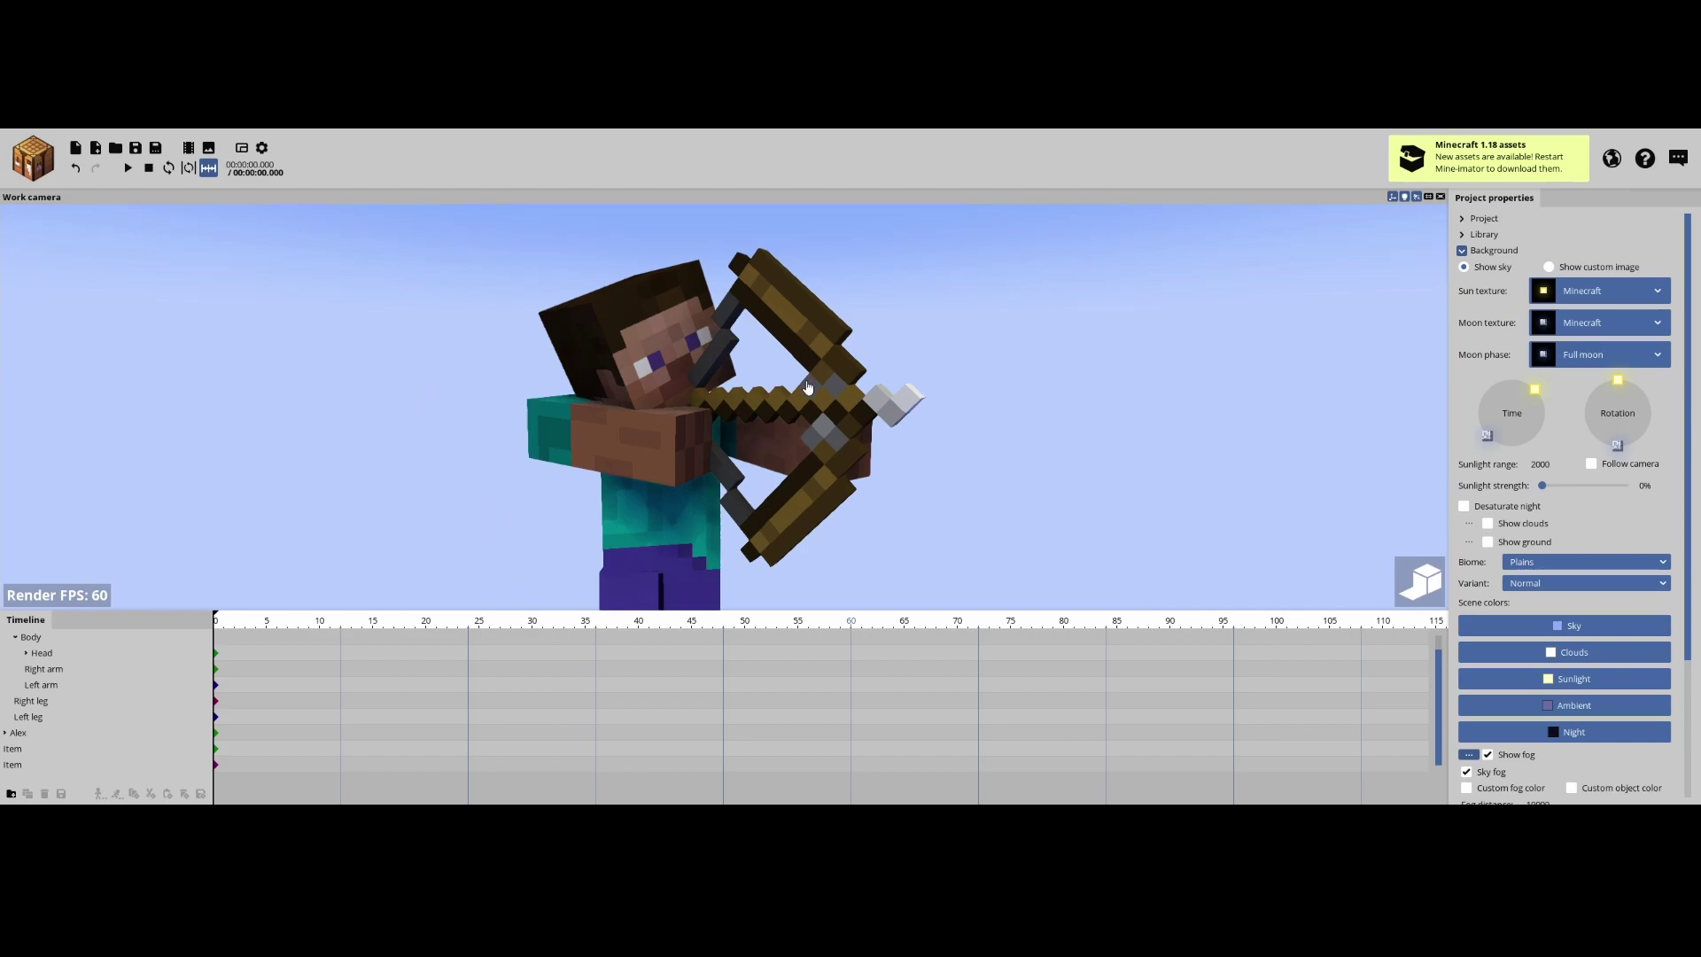
left_click(808, 387)
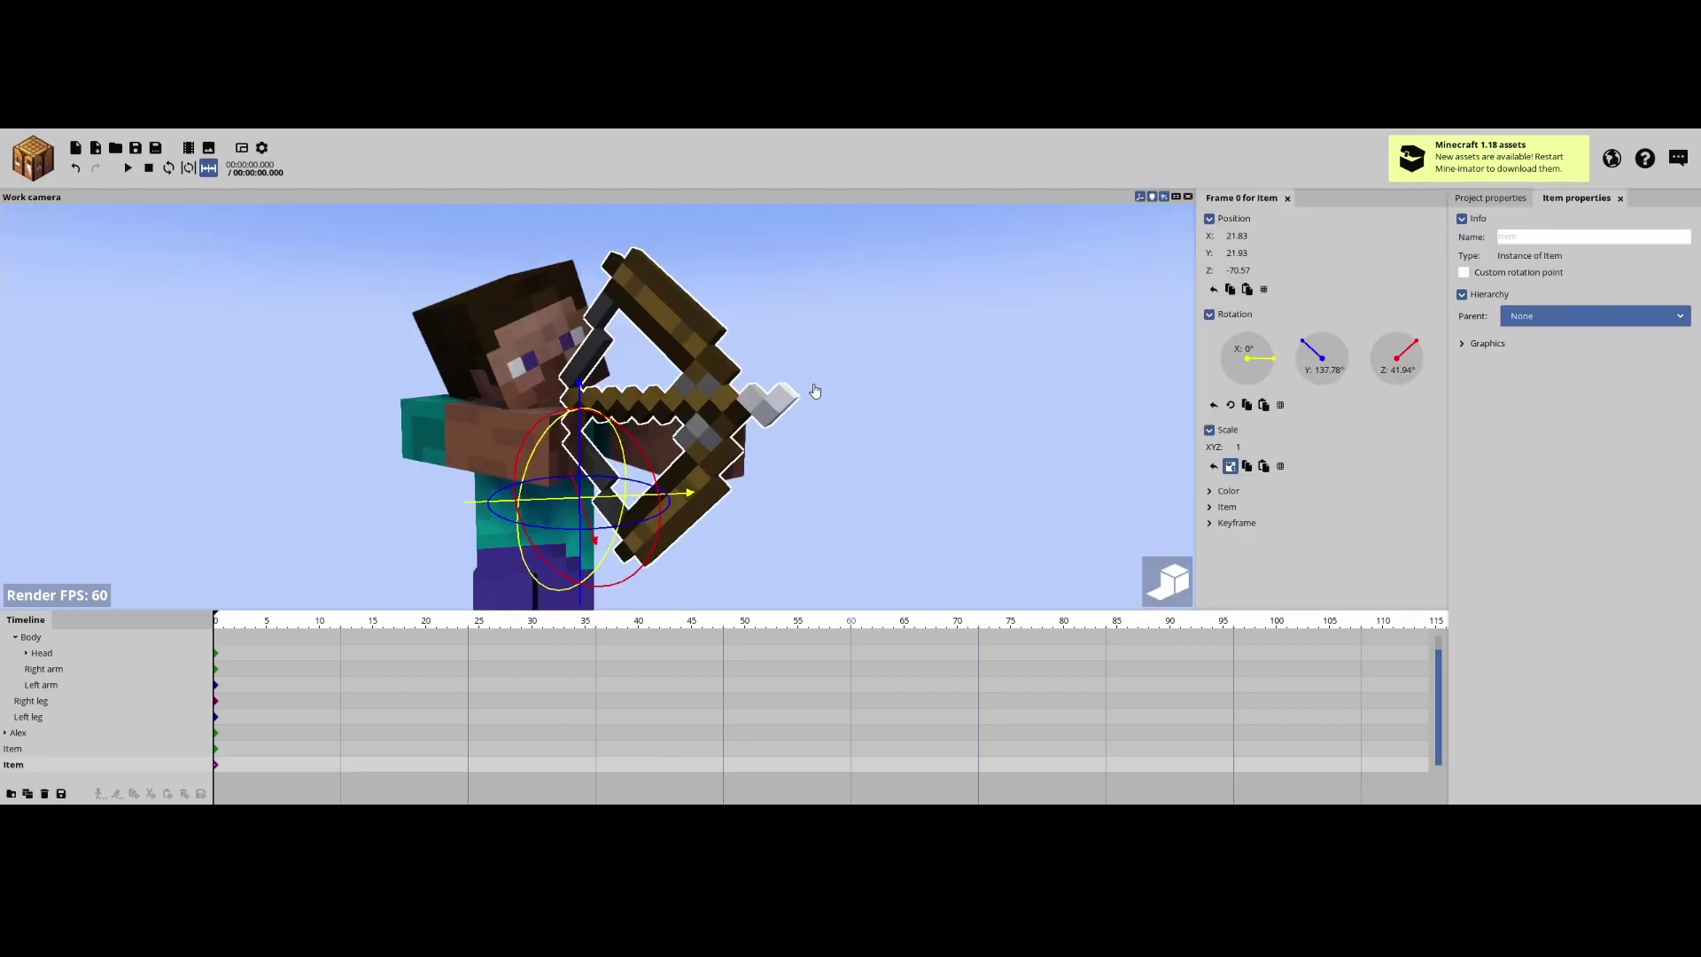
left_click(1494, 201)
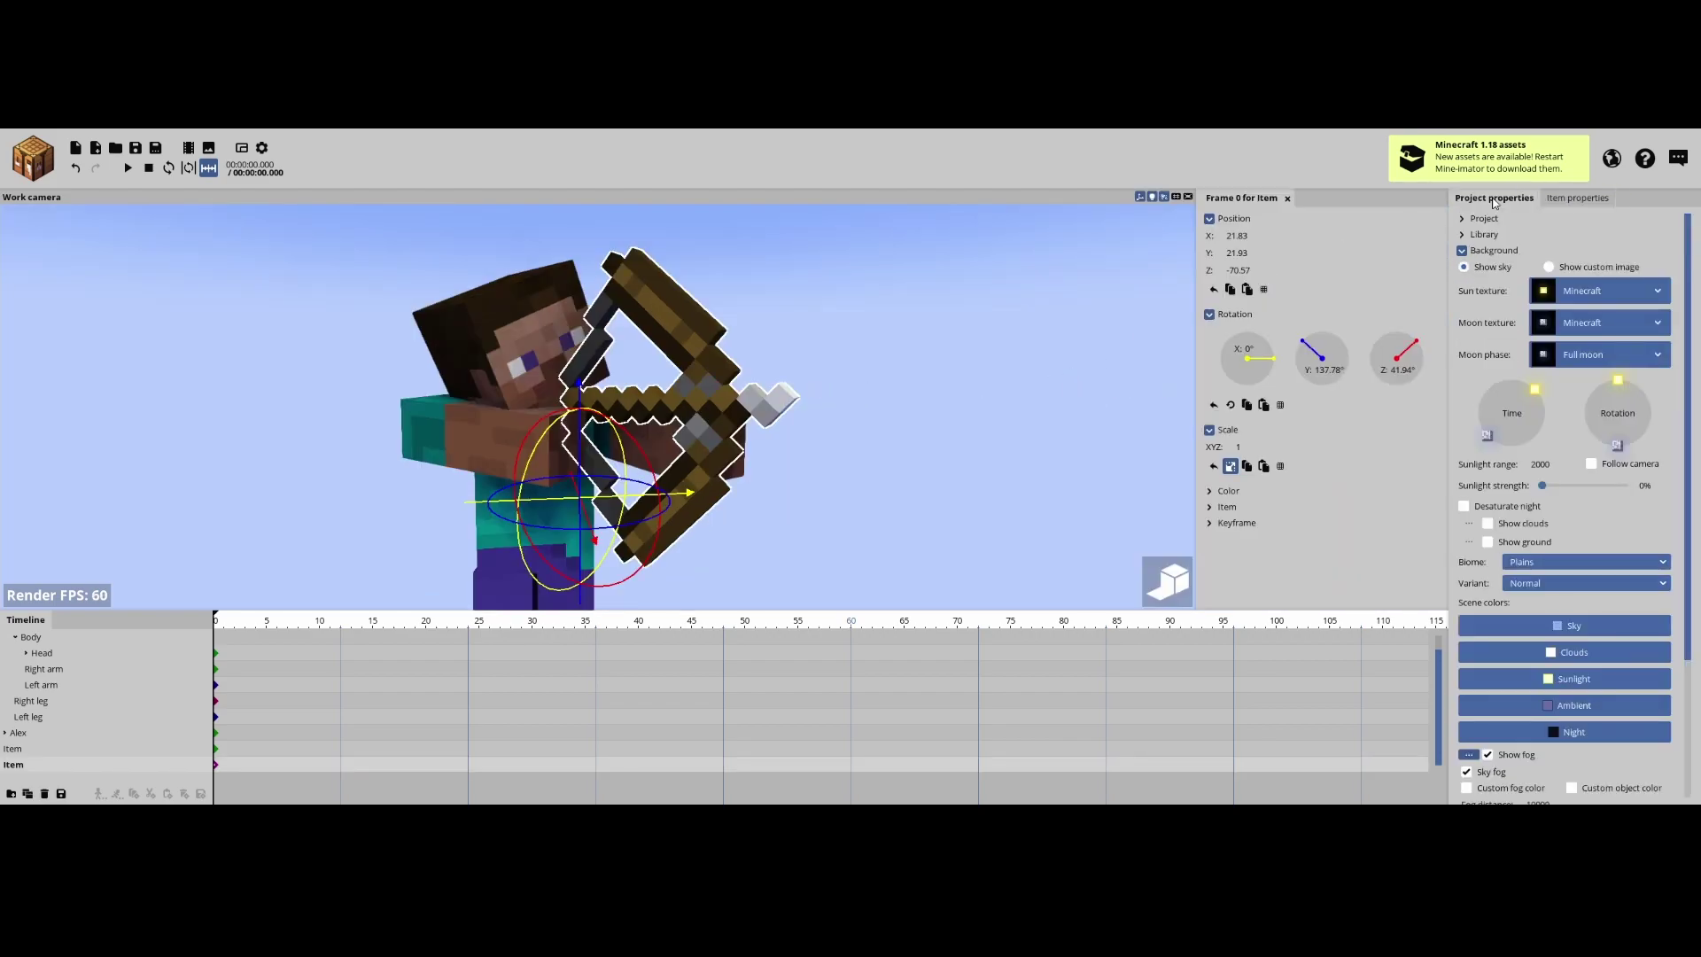
left_click(1569, 200)
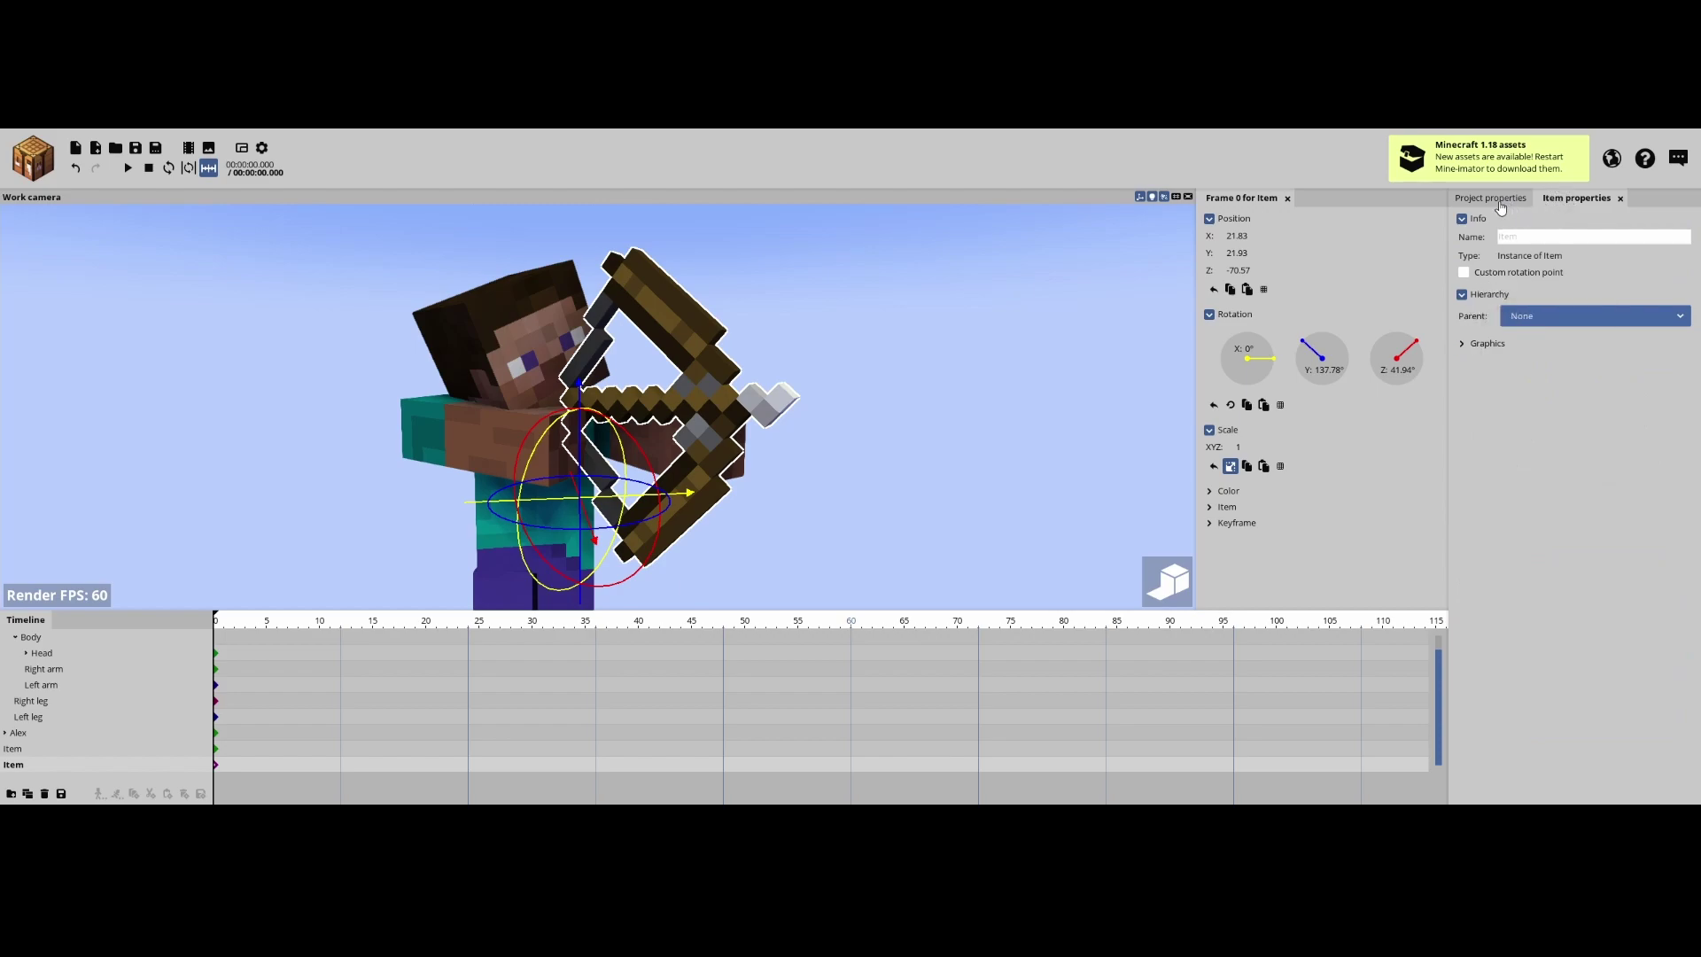
Step: Enable Glow in the bow's Graphics settings
left_click(1479, 345)
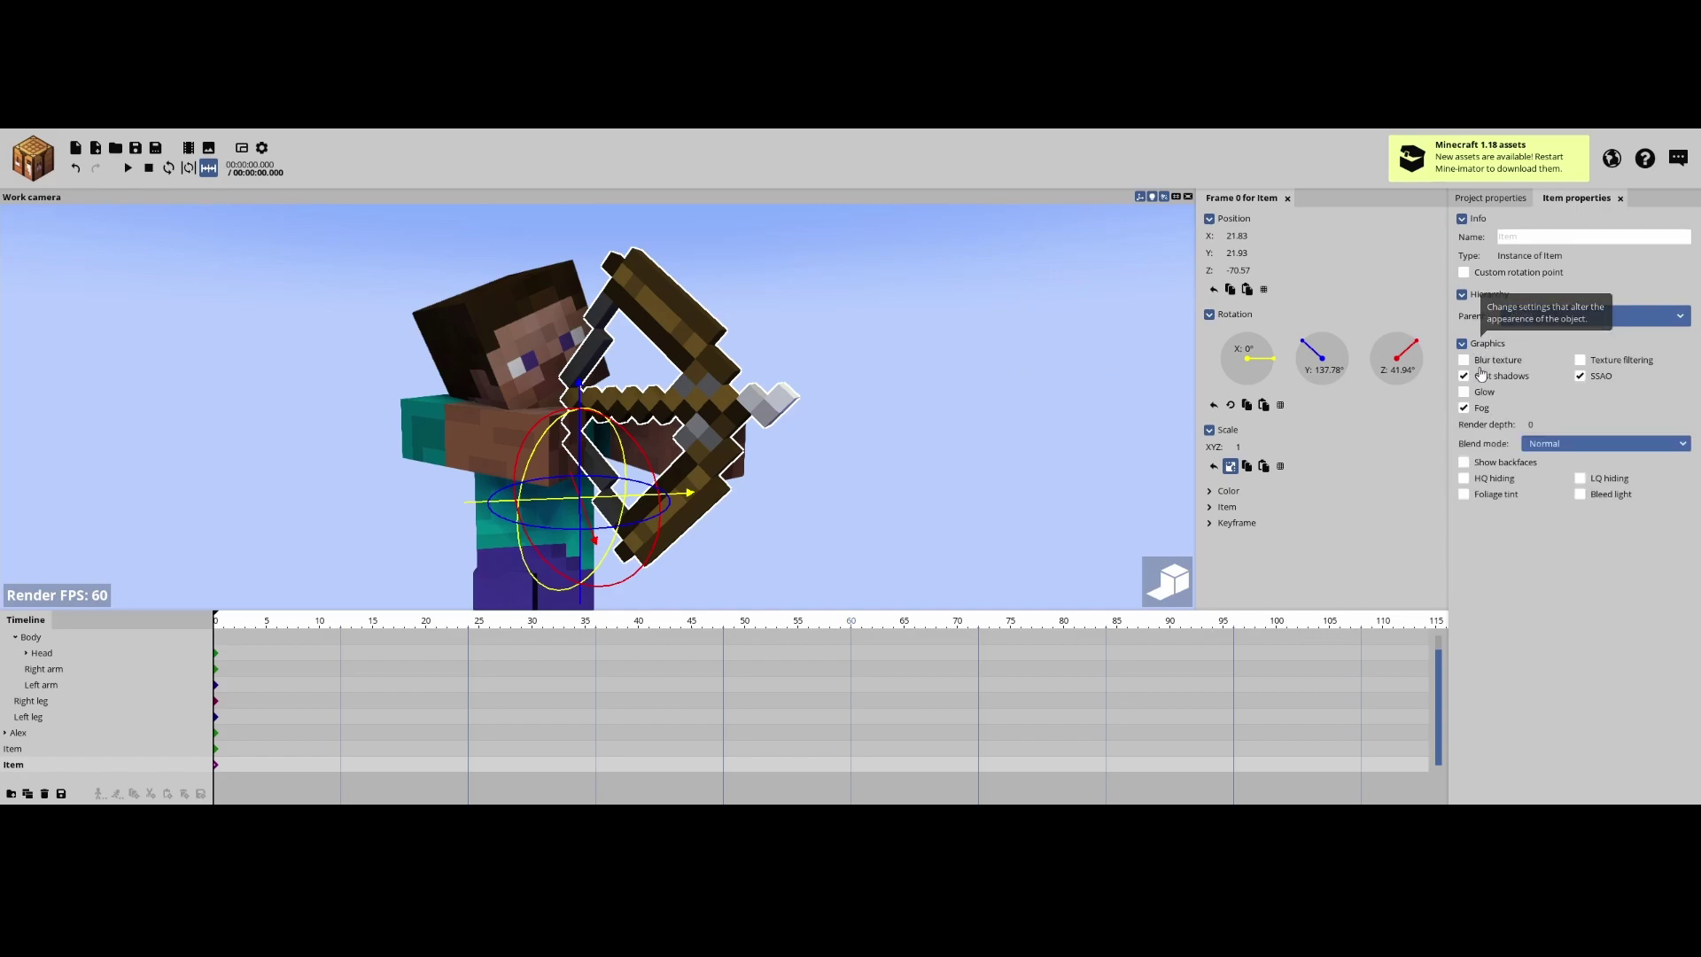
left_click(1463, 391)
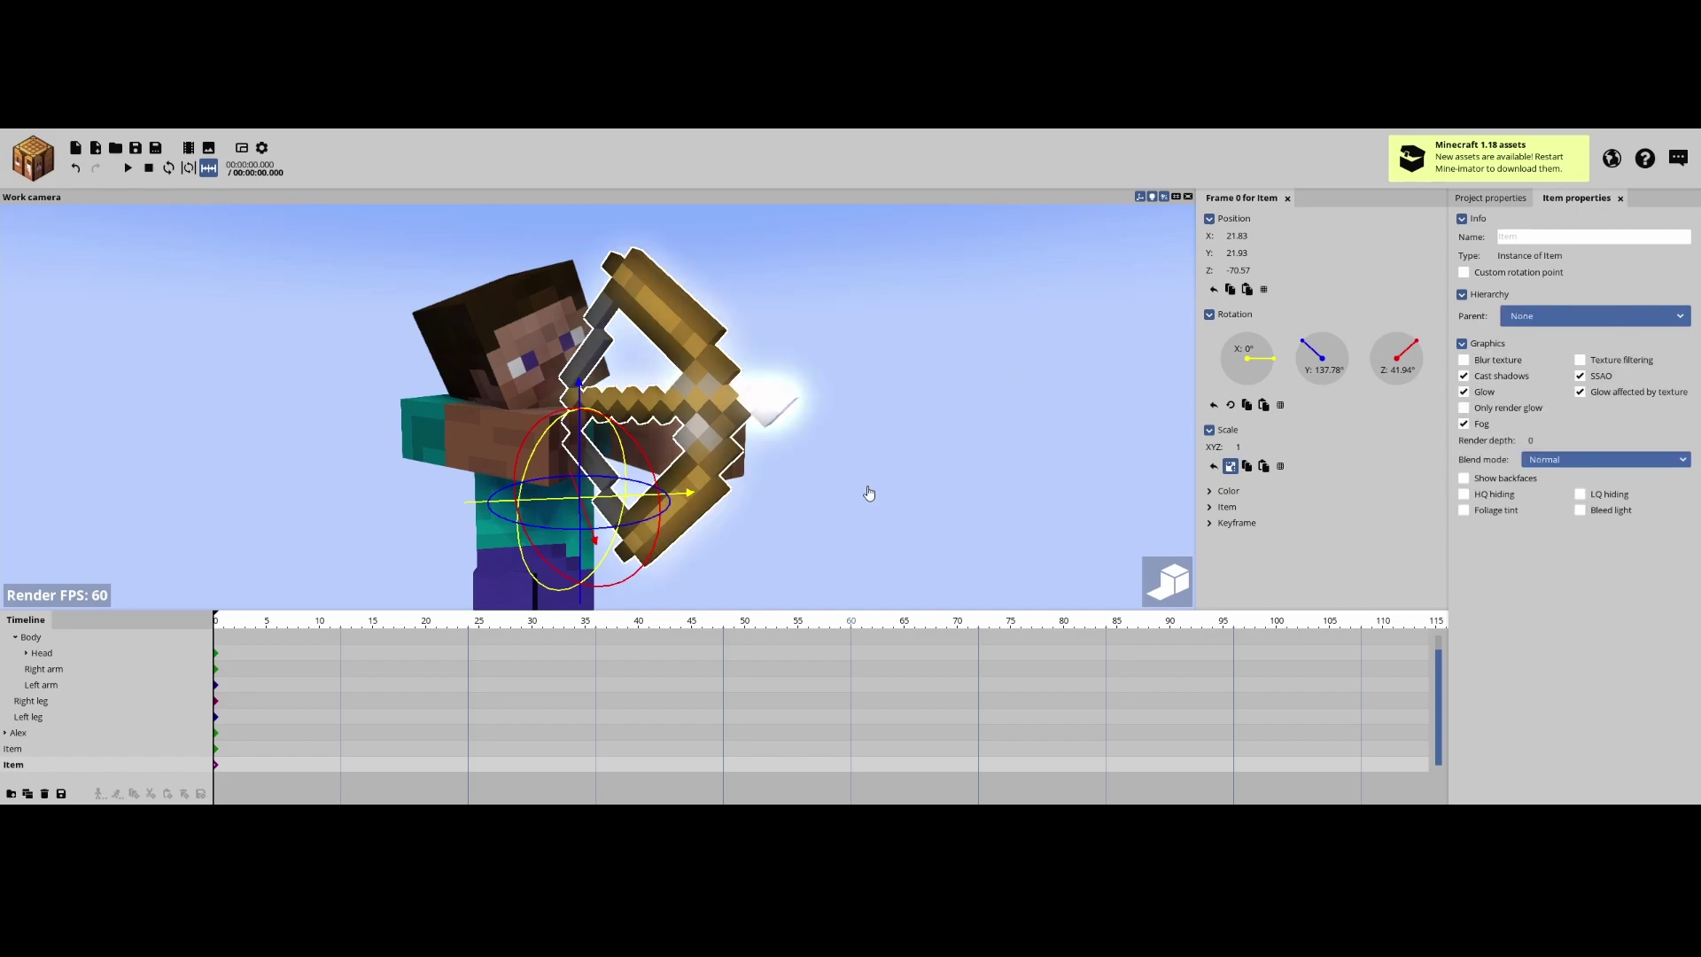
left_click(1472, 391)
left_click(1471, 391)
Step: Set the bow's glow colour to pink-magenta (R 255, G 119, B 231)
left_click(1228, 491)
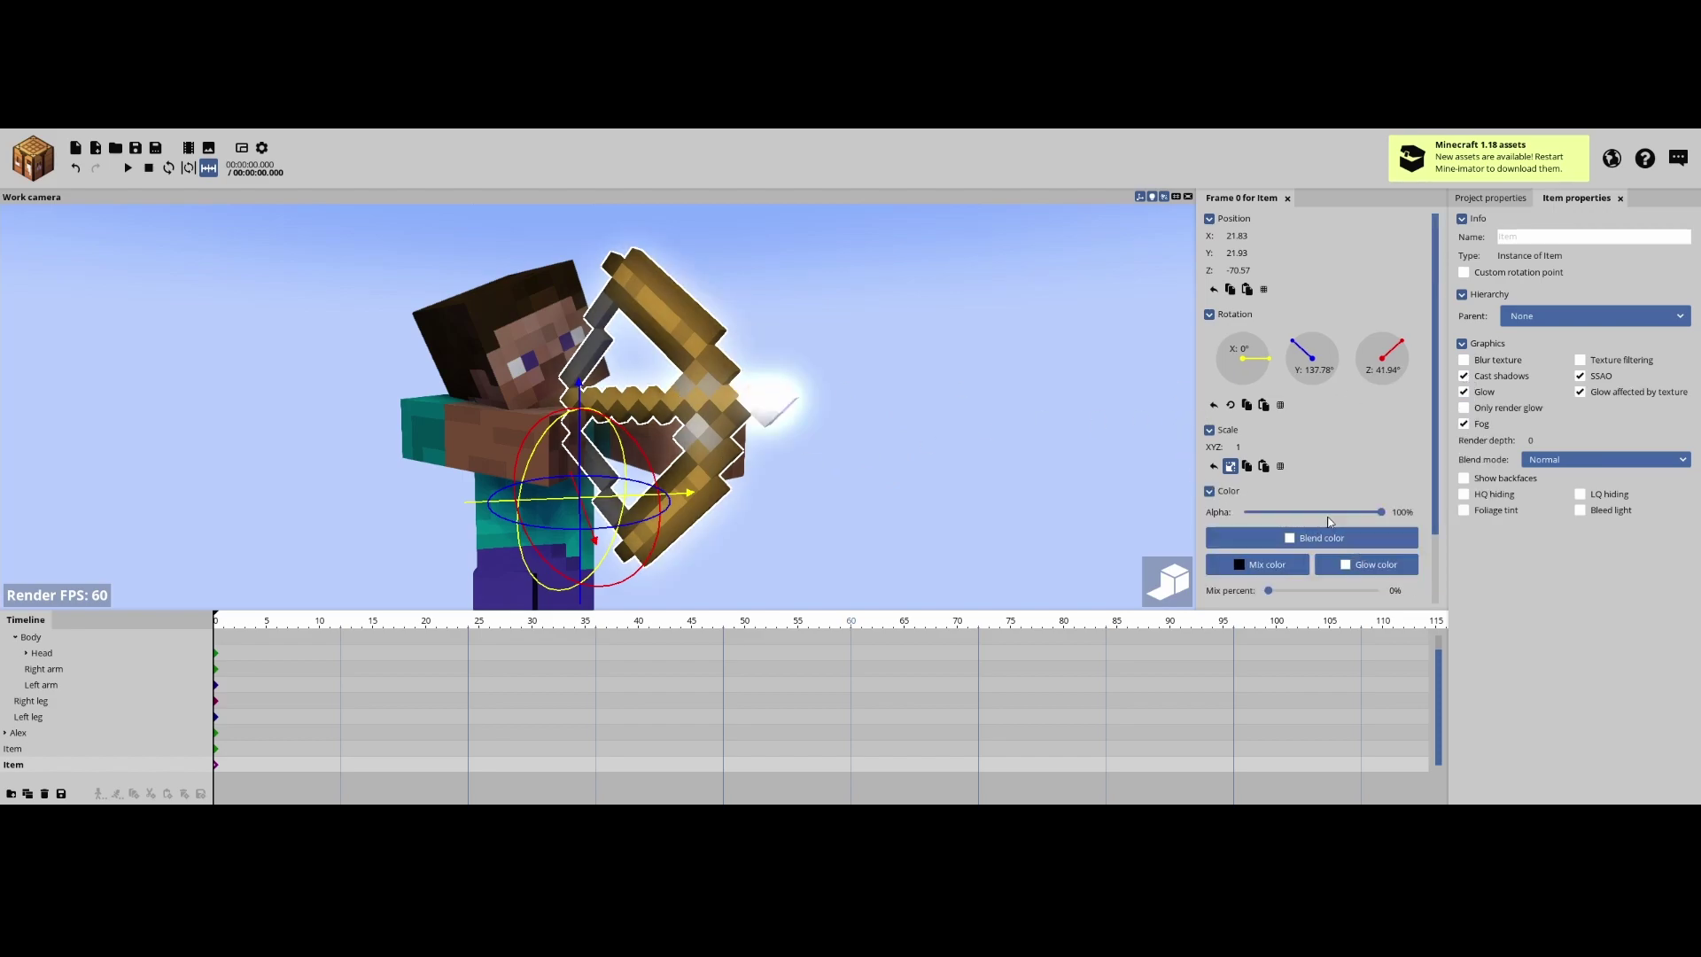
left_click(1228, 491)
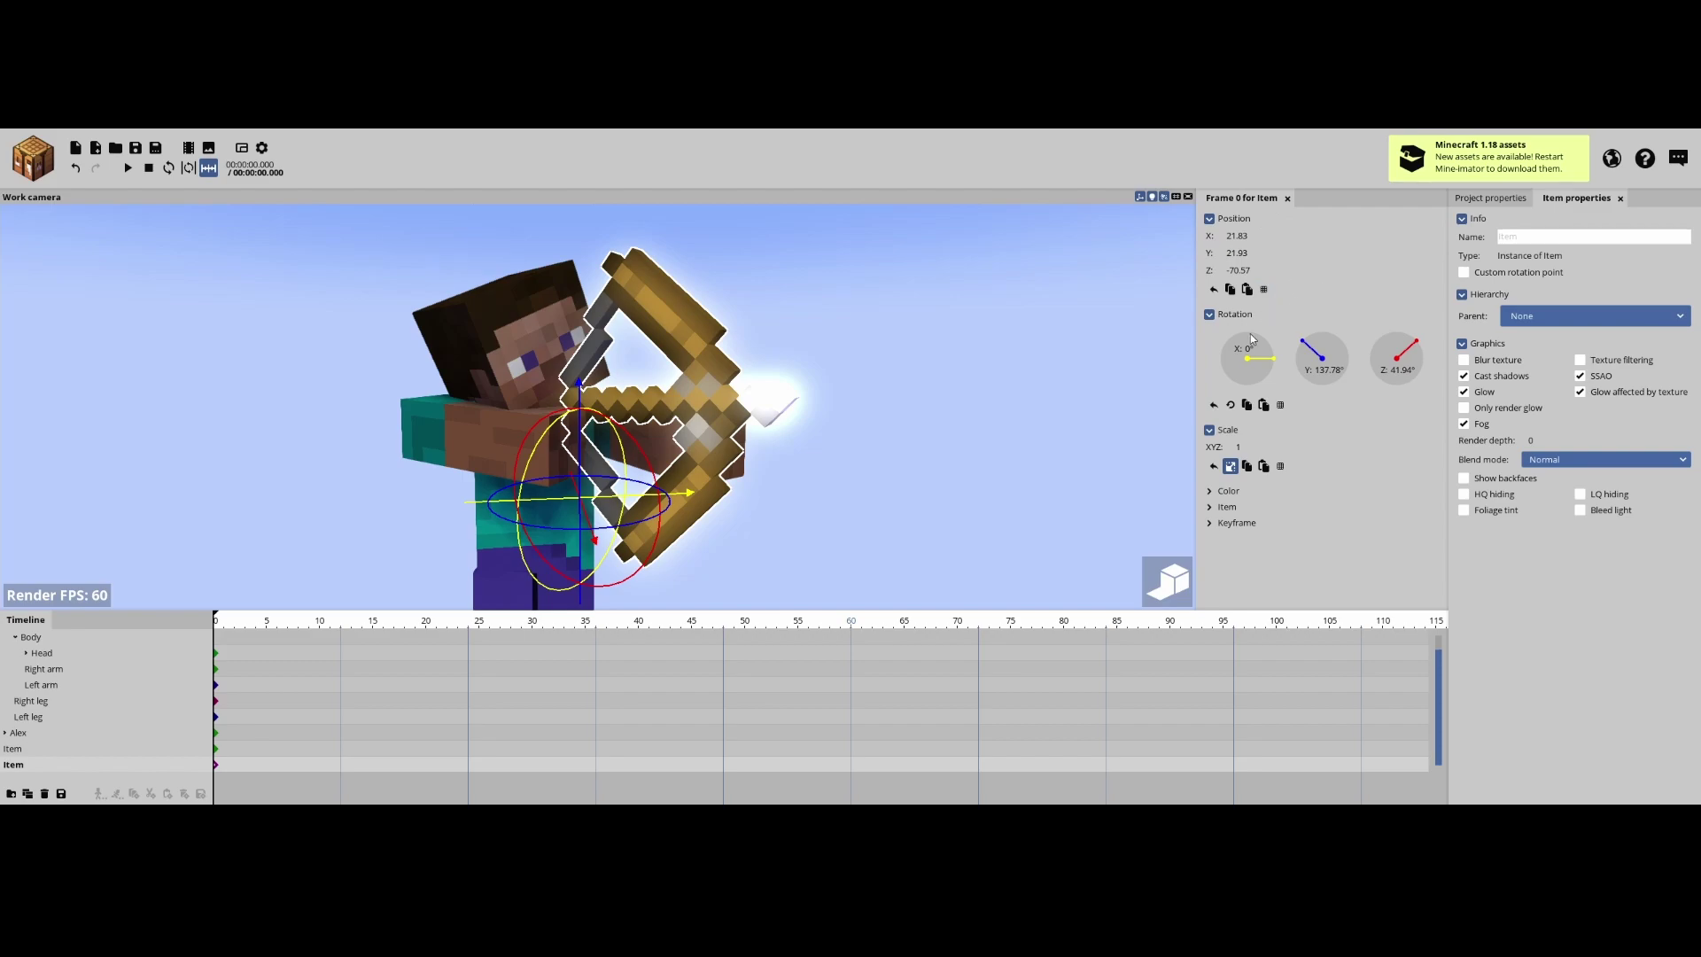
left_click(1225, 493)
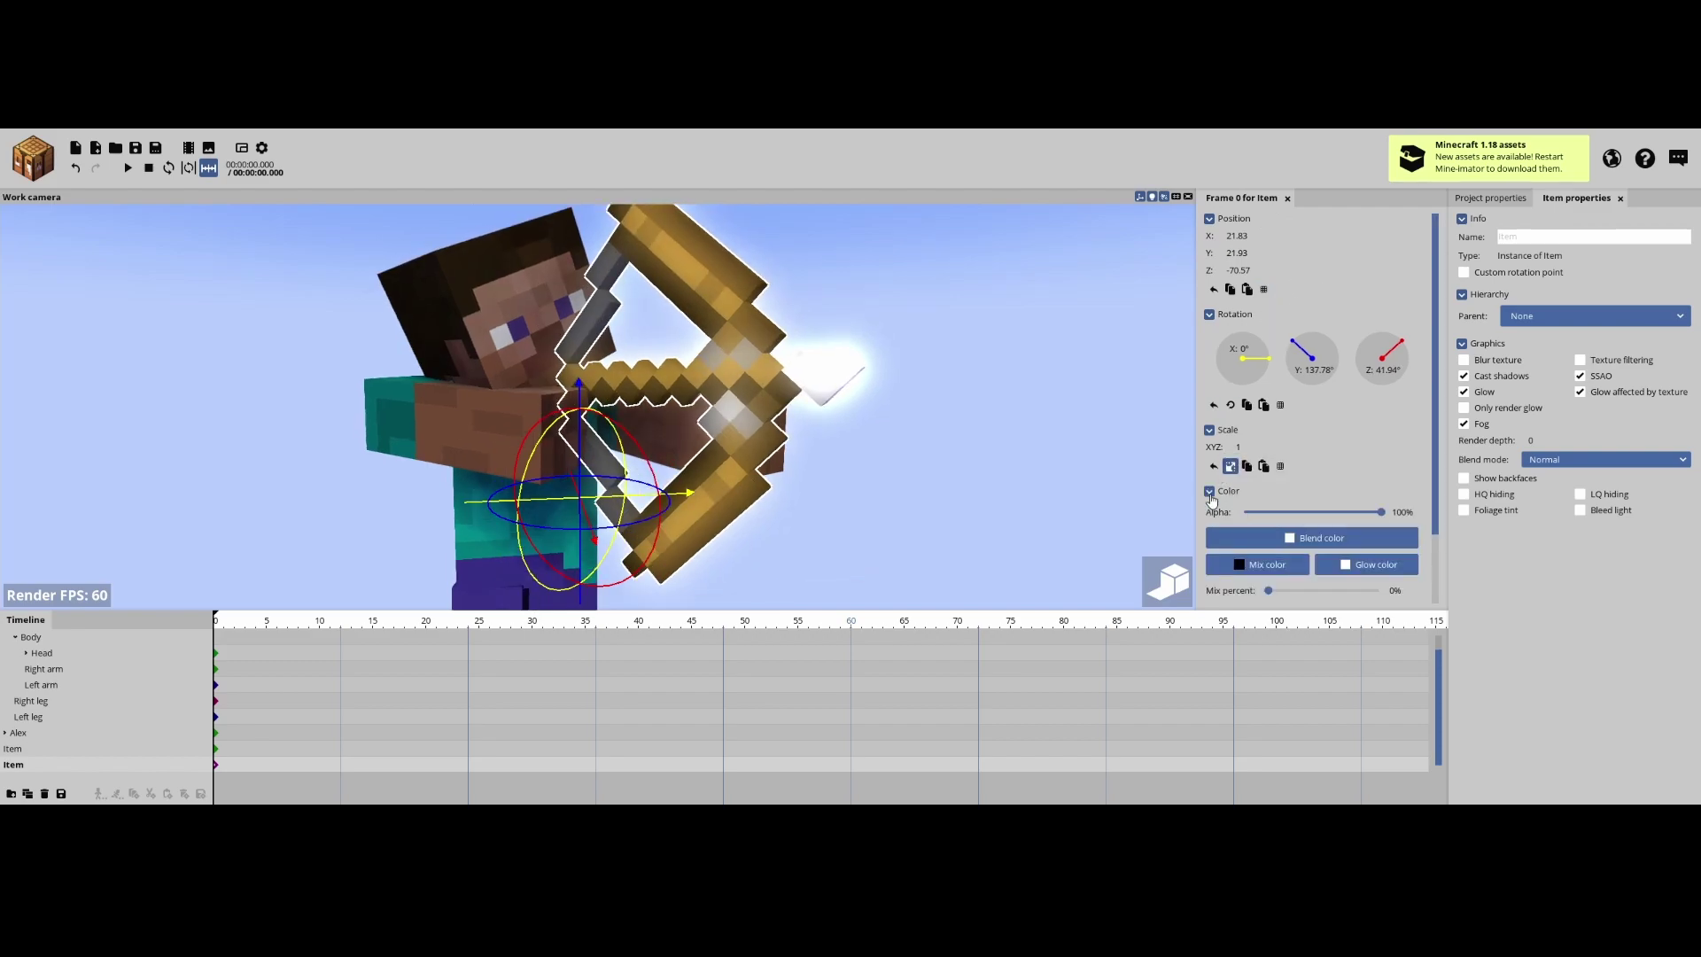
left_click(1373, 567)
mouse_move(866, 410)
left_mouse_down()
mouse_move(854, 387)
mouse_move(779, 378)
mouse_move(867, 407)
left_mouse_up()
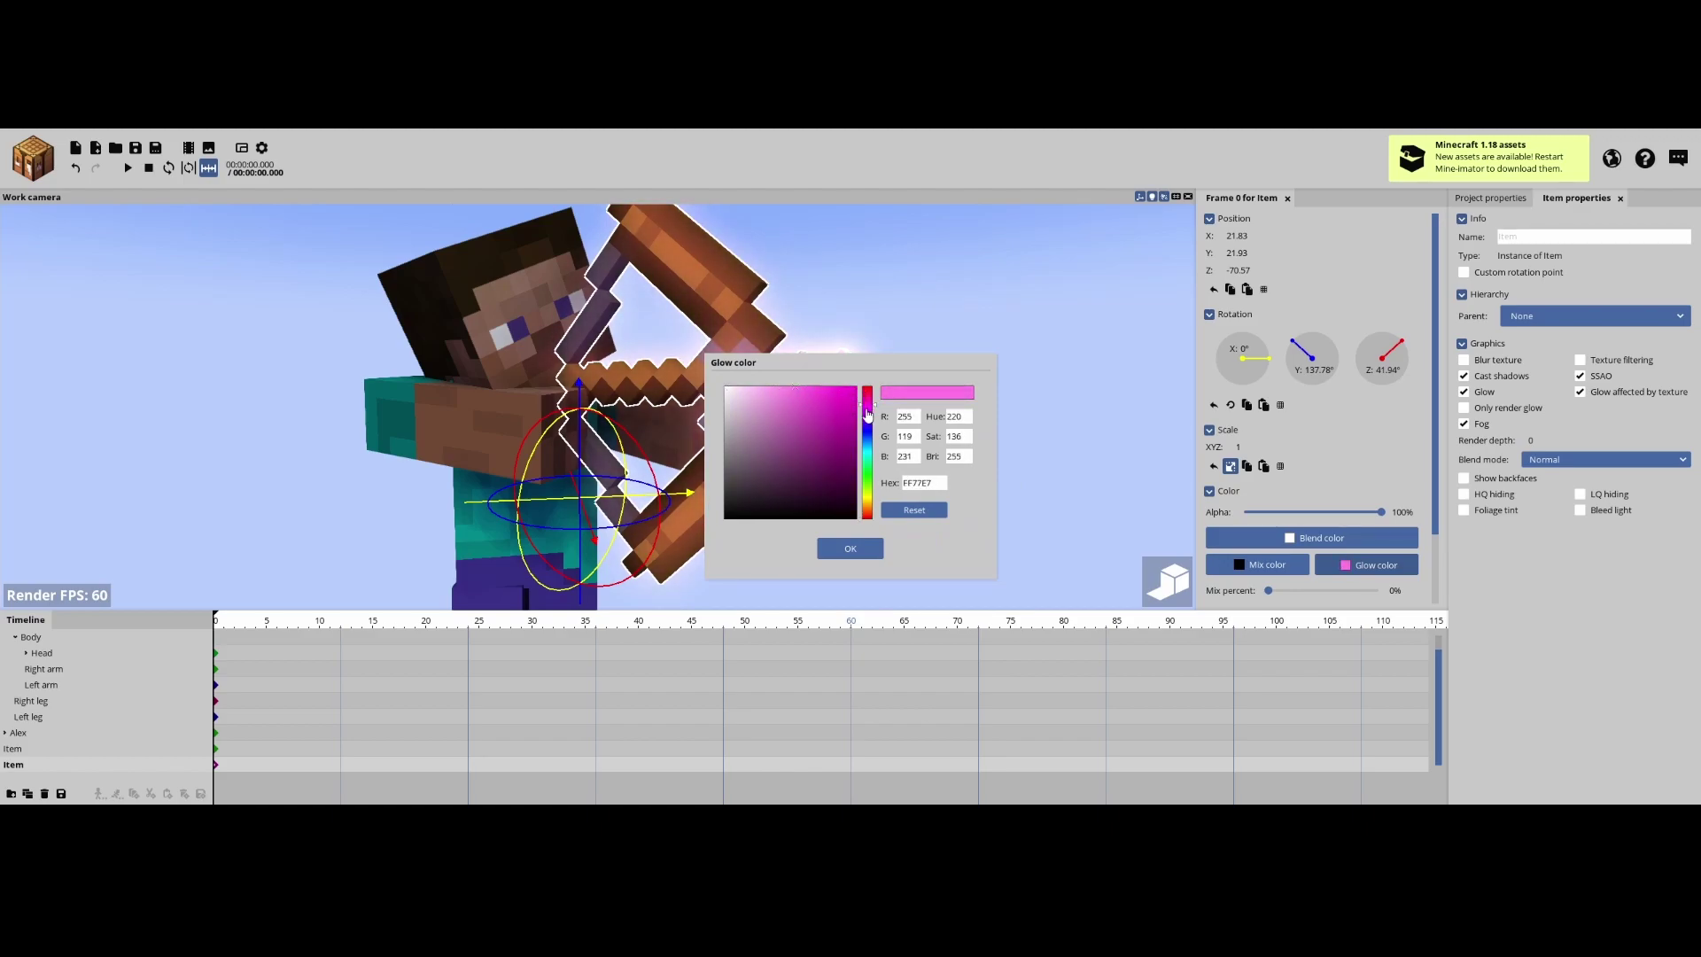
left_click(849, 548)
left_click(997, 487)
right_click_drag(997, 487, 957, 481)
Step: Add a diamond sword item to the Mine-imator scene
scroll(724, 406, "down", 4)
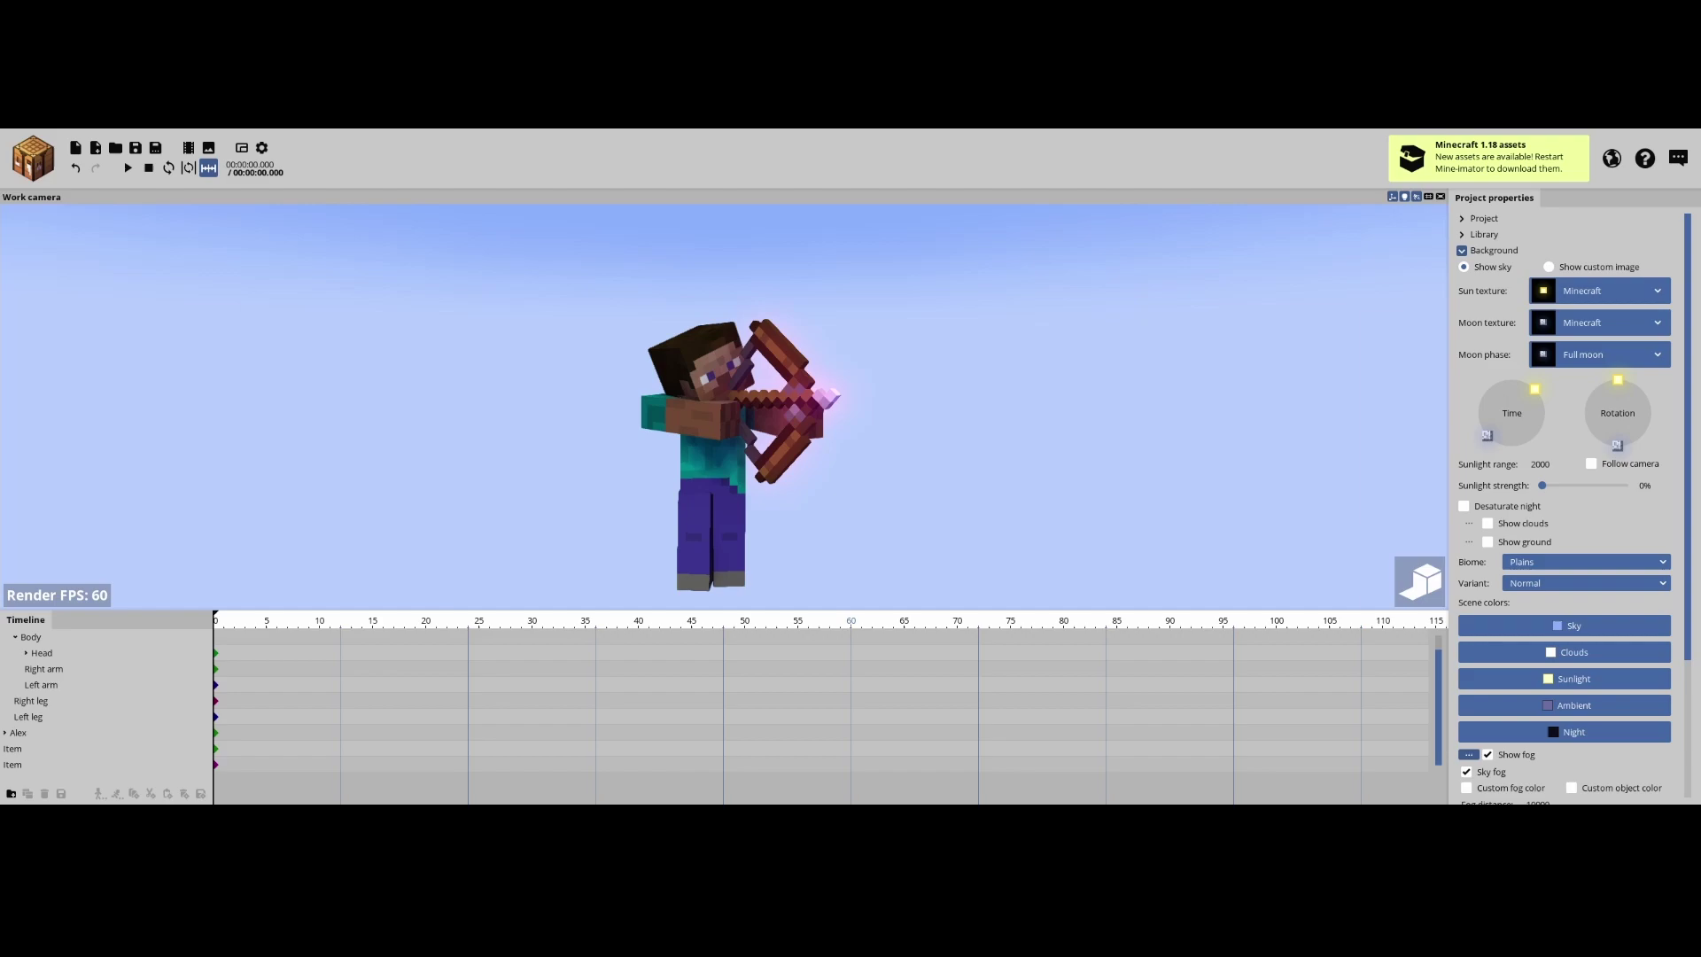
scroll(723, 407, "up", 8)
scroll(723, 406, "down", 10)
scroll(724, 406, "up", 5)
scroll(722, 405, "down", 3)
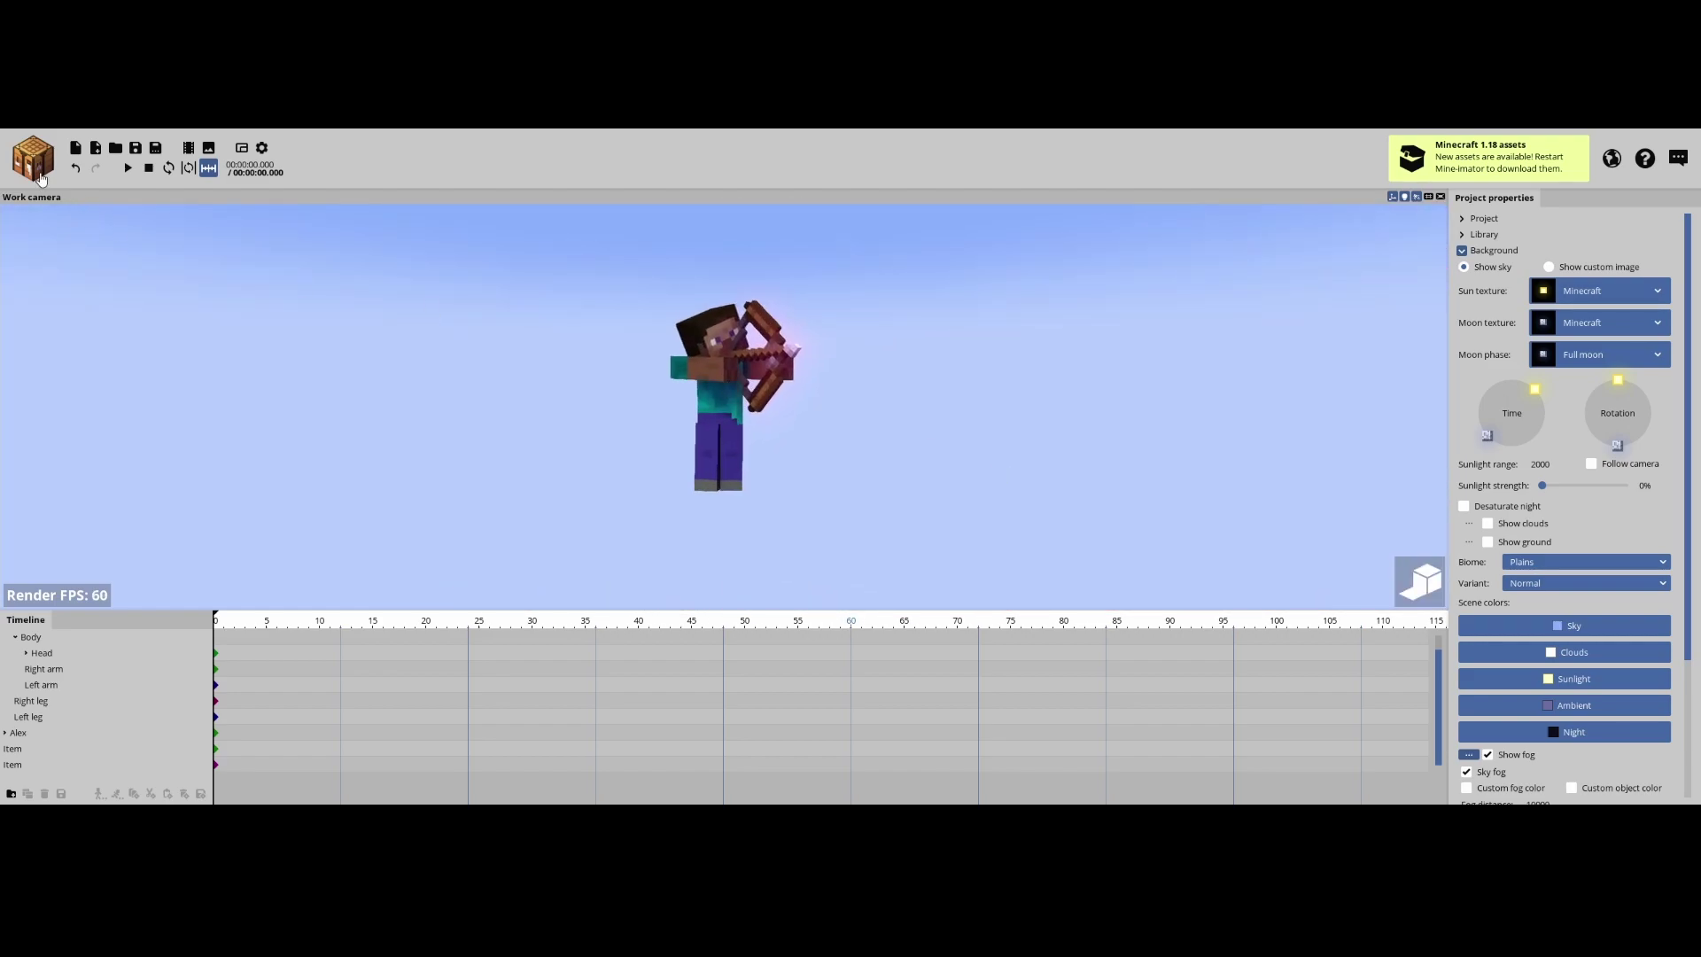
left_click(36, 168)
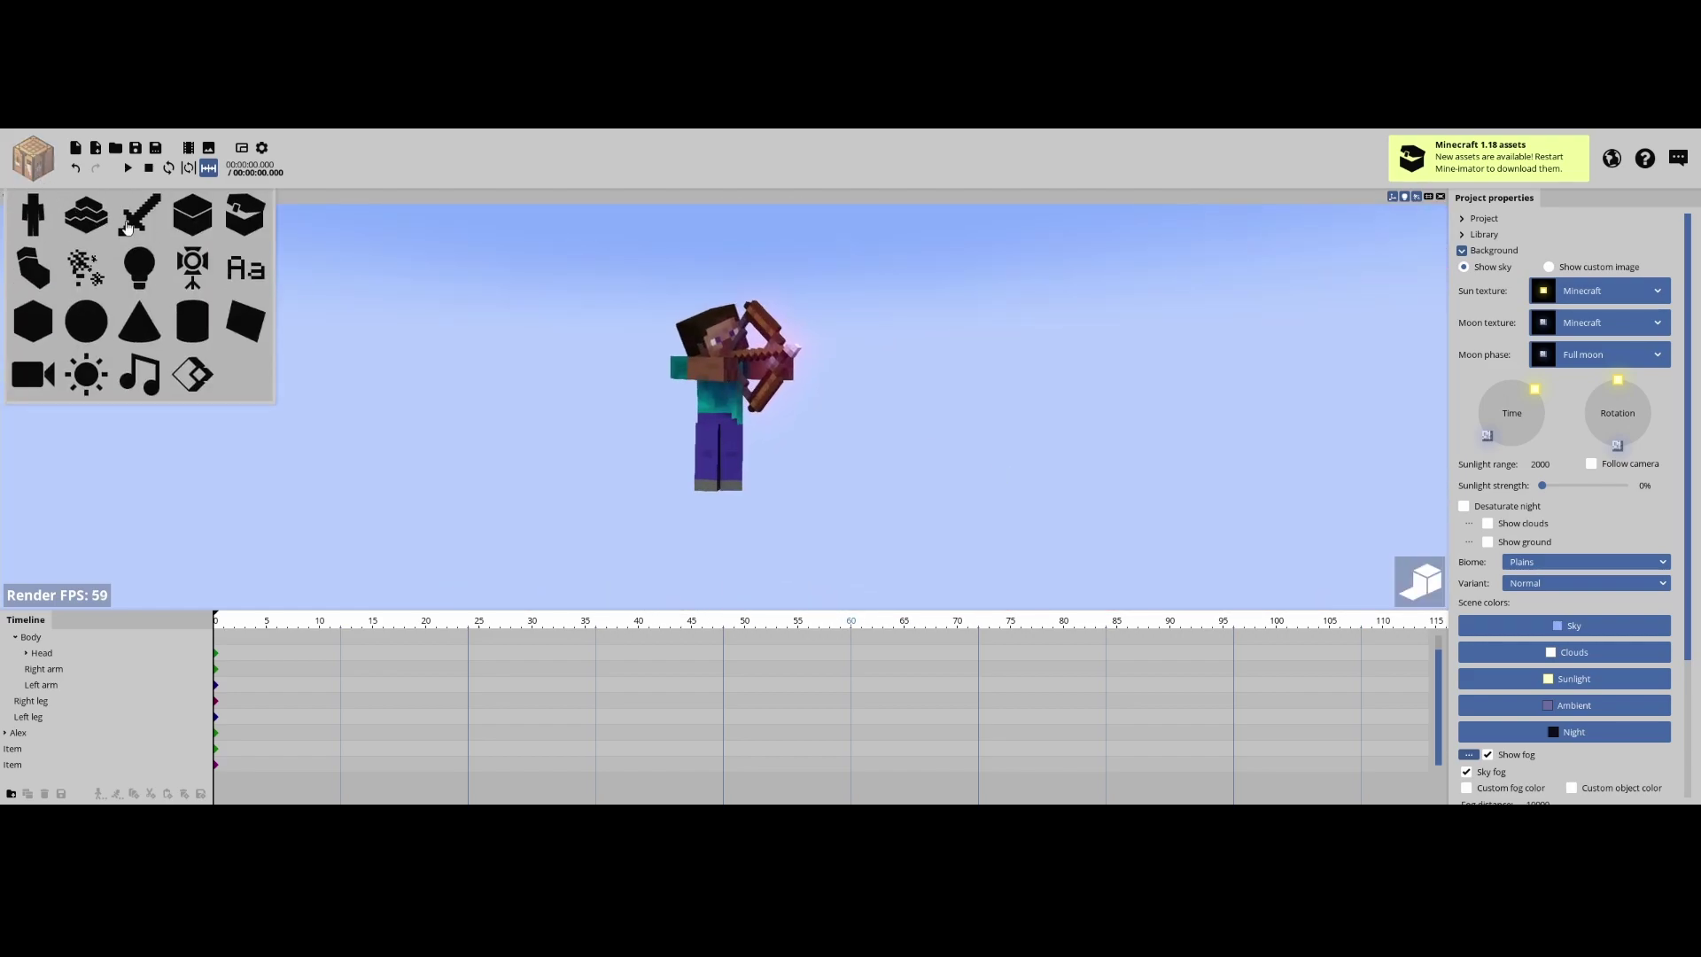
left_click(139, 215)
left_click(330, 403)
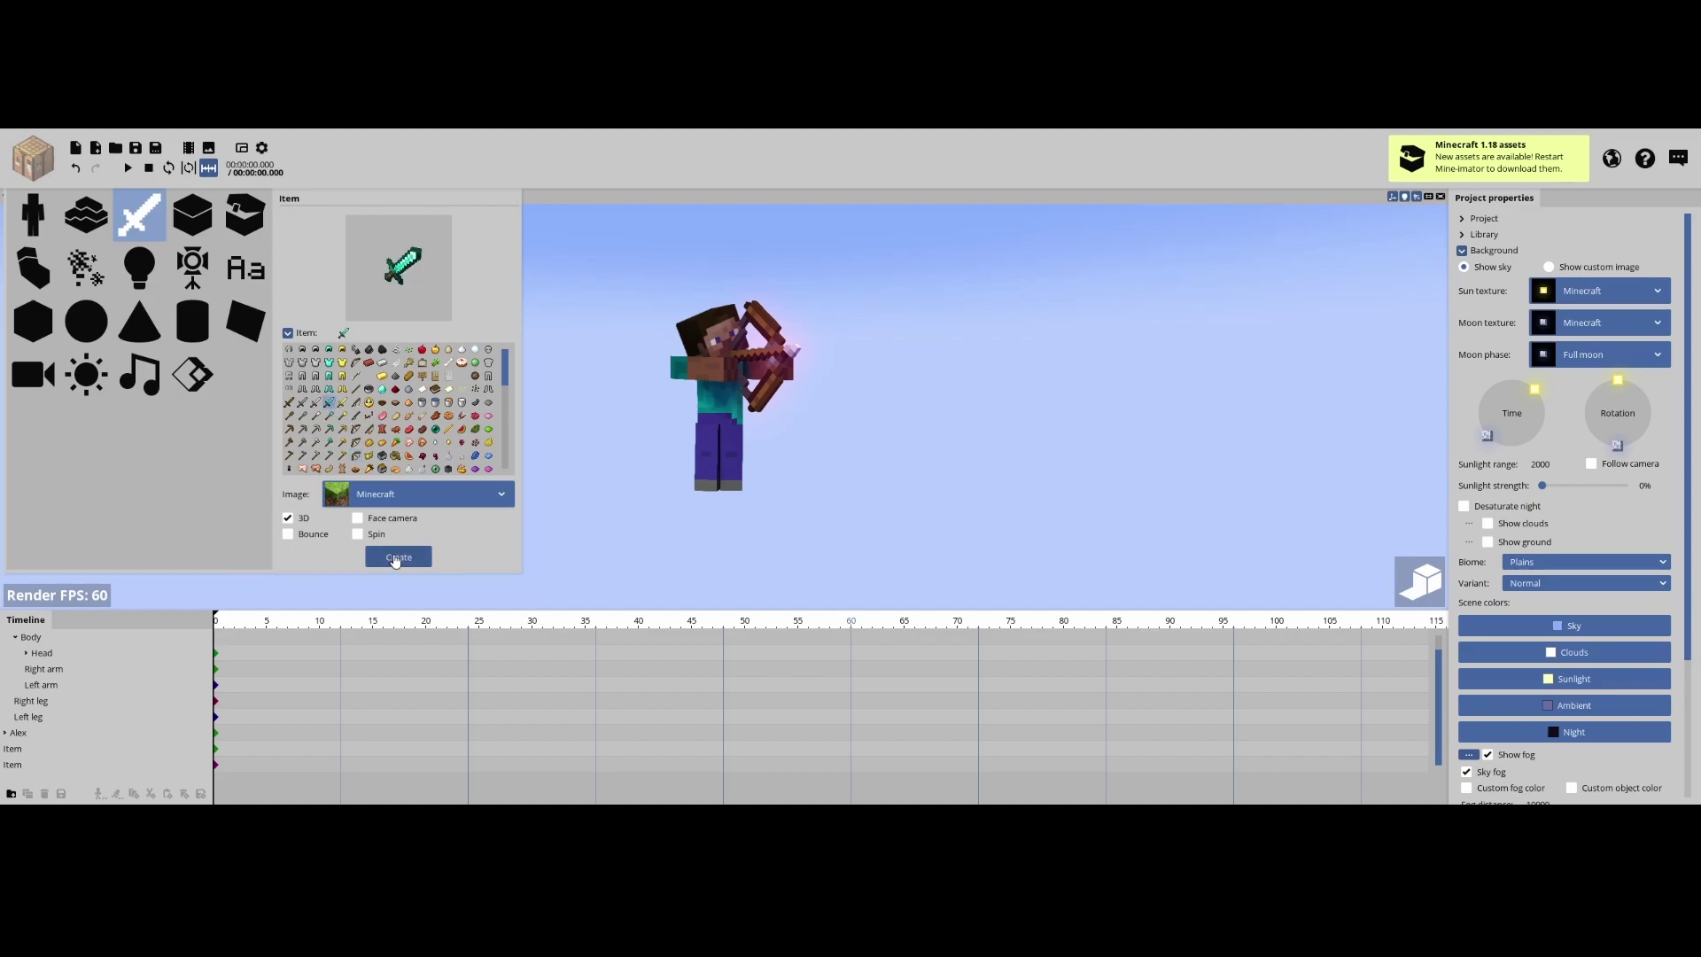
left_click(399, 556)
Step: Rotate and slide the sword against Steve's back, ending at -87.47° on Z
left_click_drag(658, 497, 337, 521)
left_click_drag(714, 440, 1107, 306)
left_click_drag(621, 380, 510, 381)
scroll(509, 381, "down", 4)
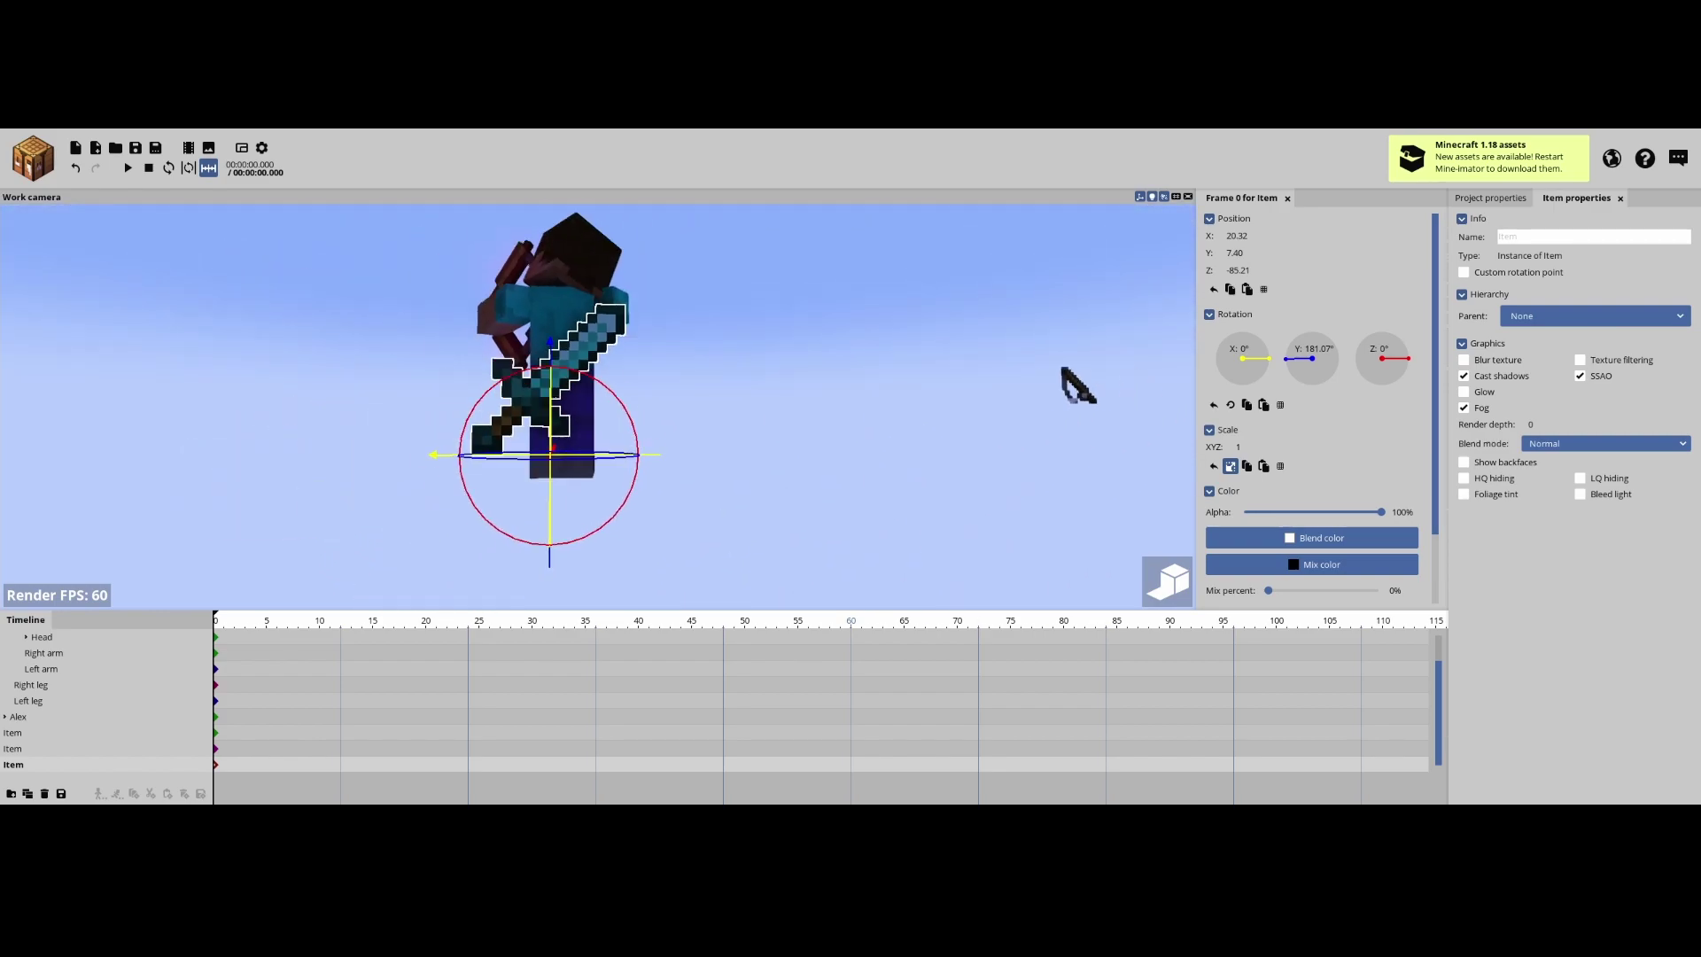
left_click_drag(651, 354, 680, 550)
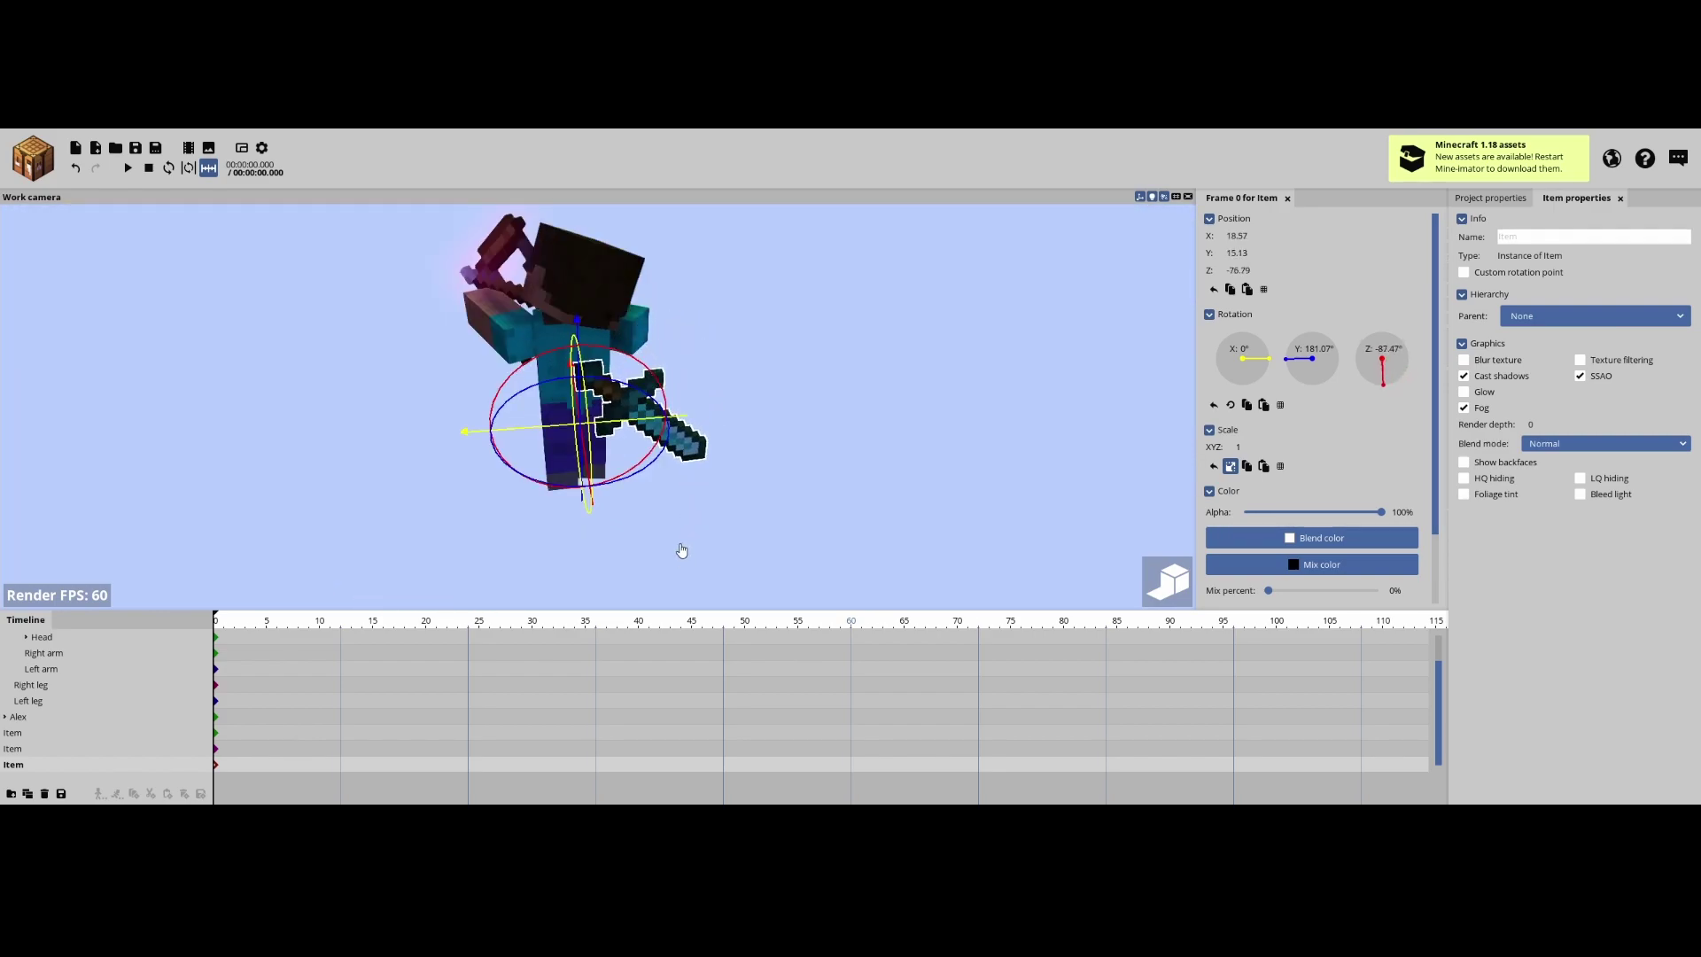
left_click_drag(577, 333, 574, 302)
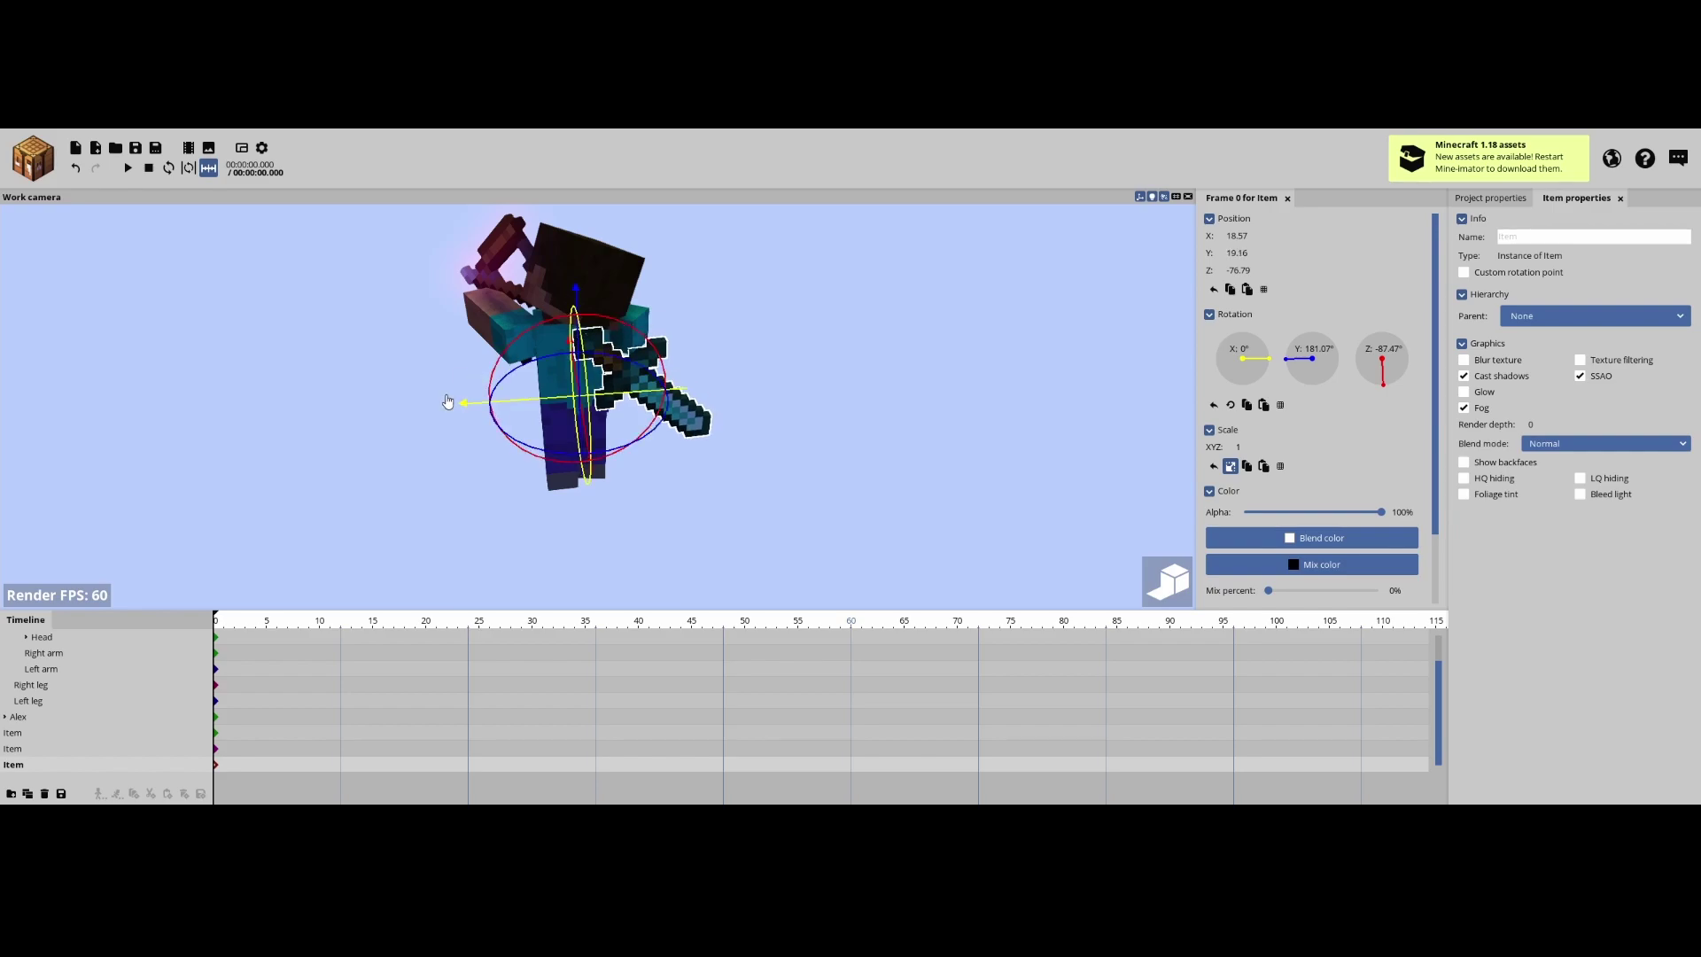
left_click_drag(461, 403, 884, 467)
left_click(395, 406)
Step: Select the sword on Steve's back and enable Glow for it
left_click(883, 468)
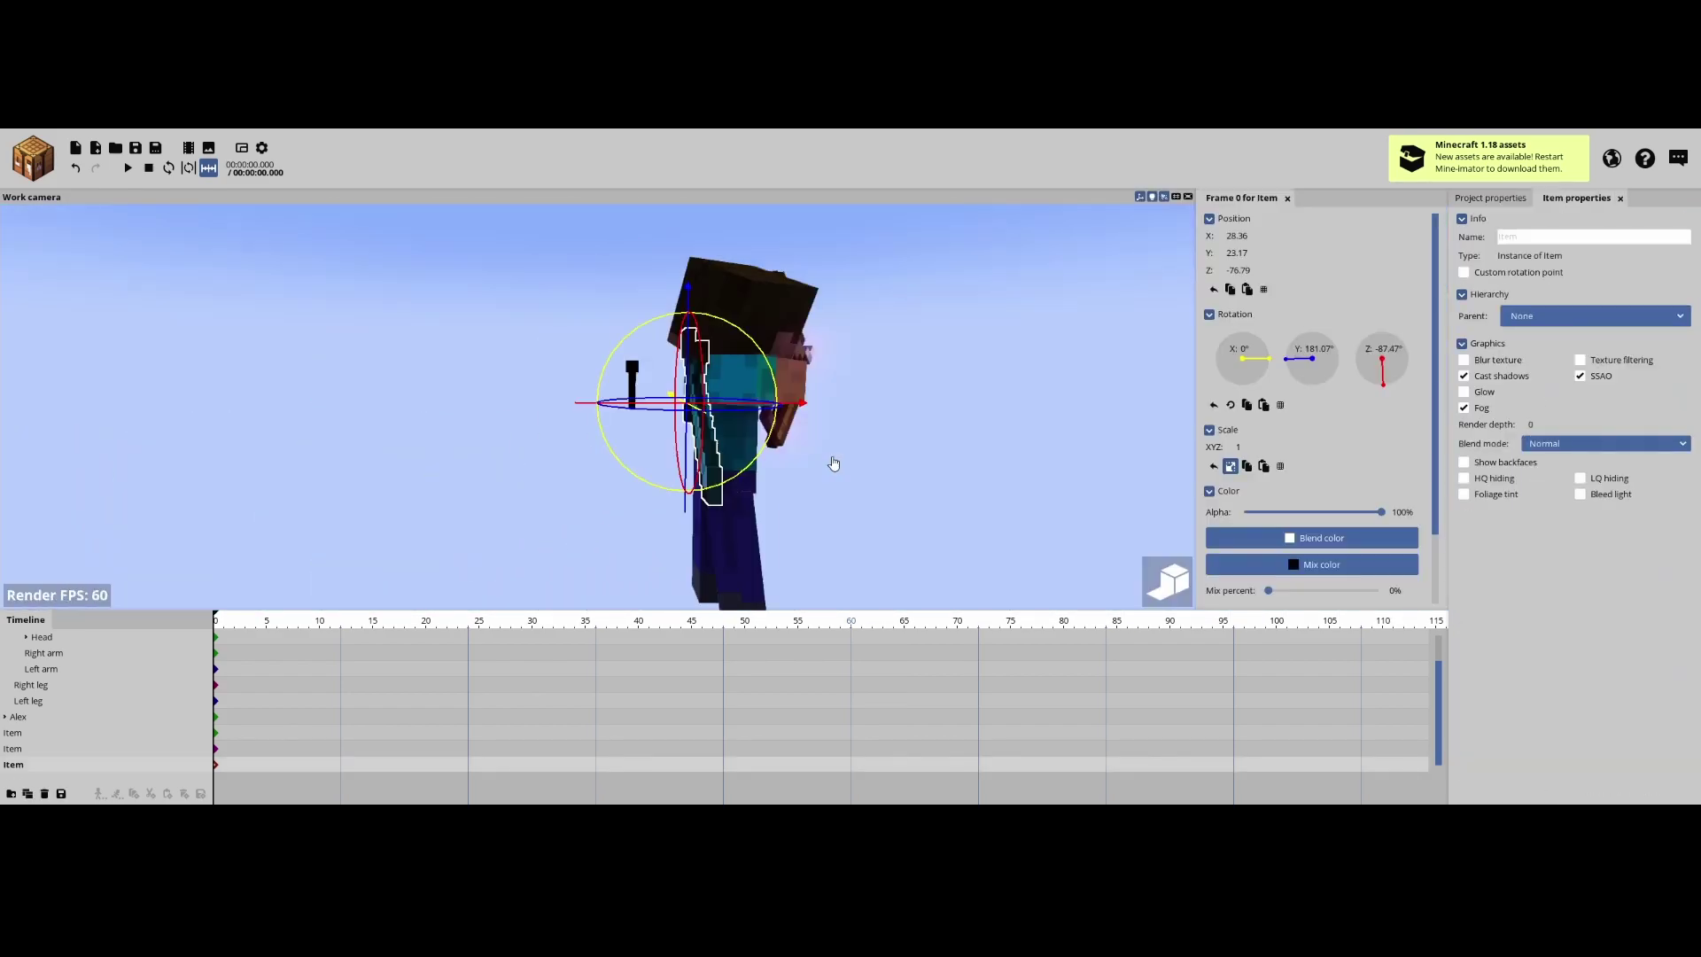
middle_click_drag(832, 463, 1151, 494)
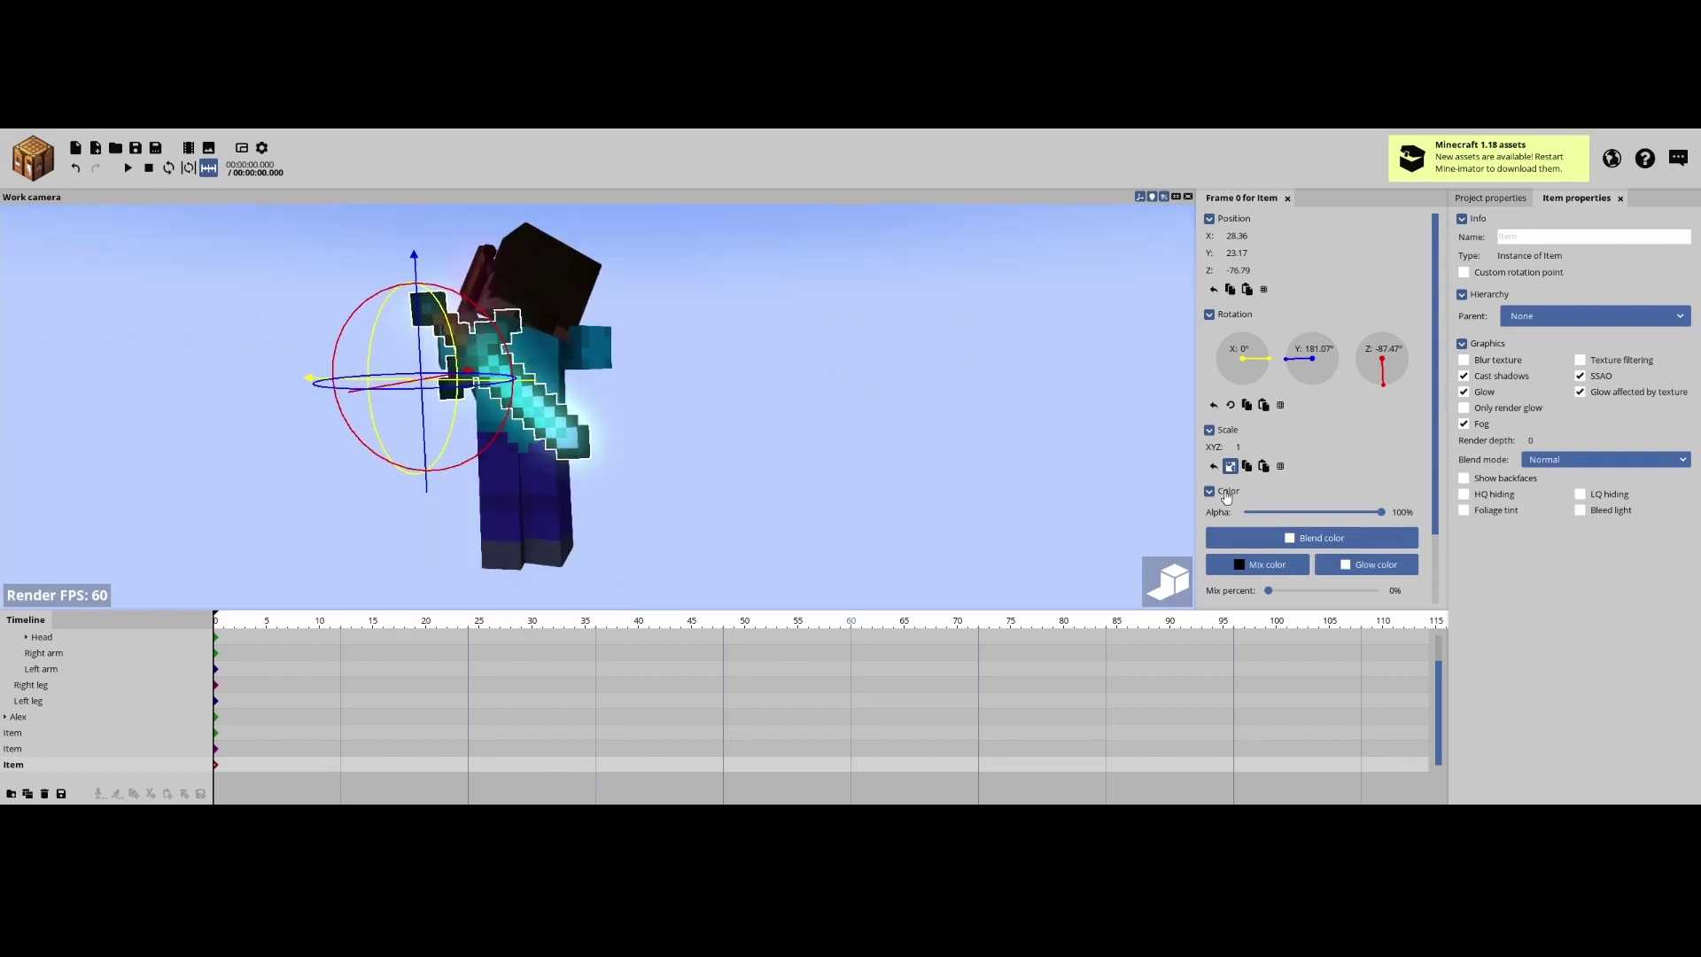
left_click(1355, 567)
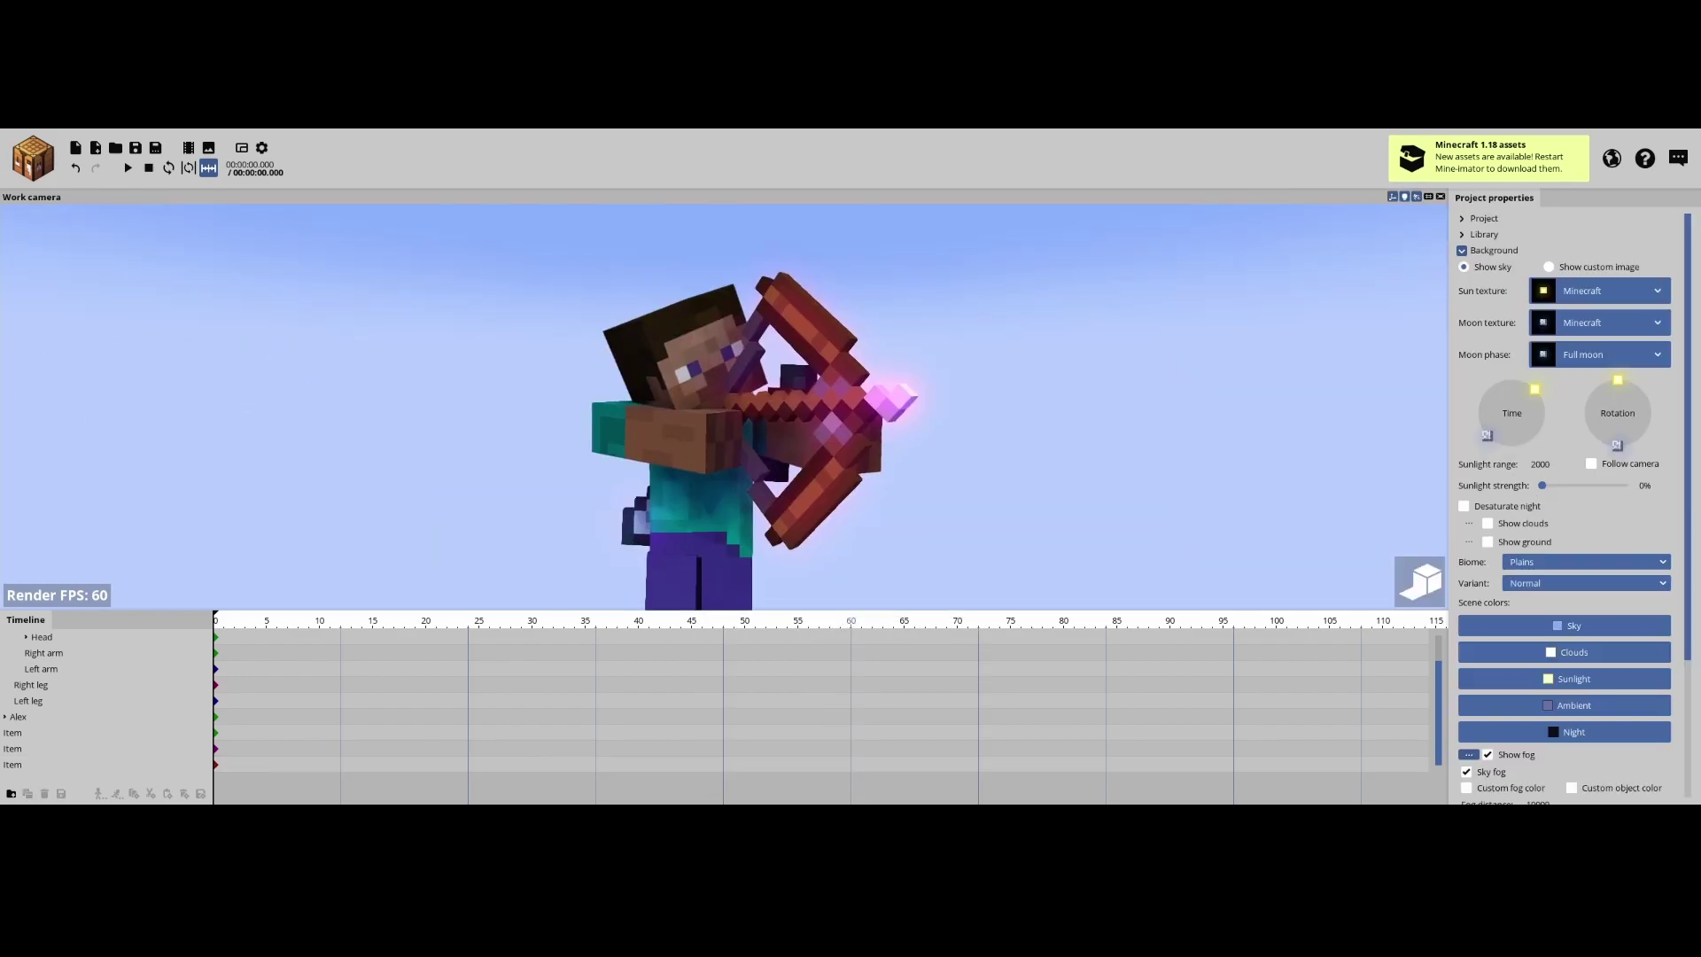
Step: Move the work camera closer to frame Steve and open Export image
scroll(724, 407, "up", 4)
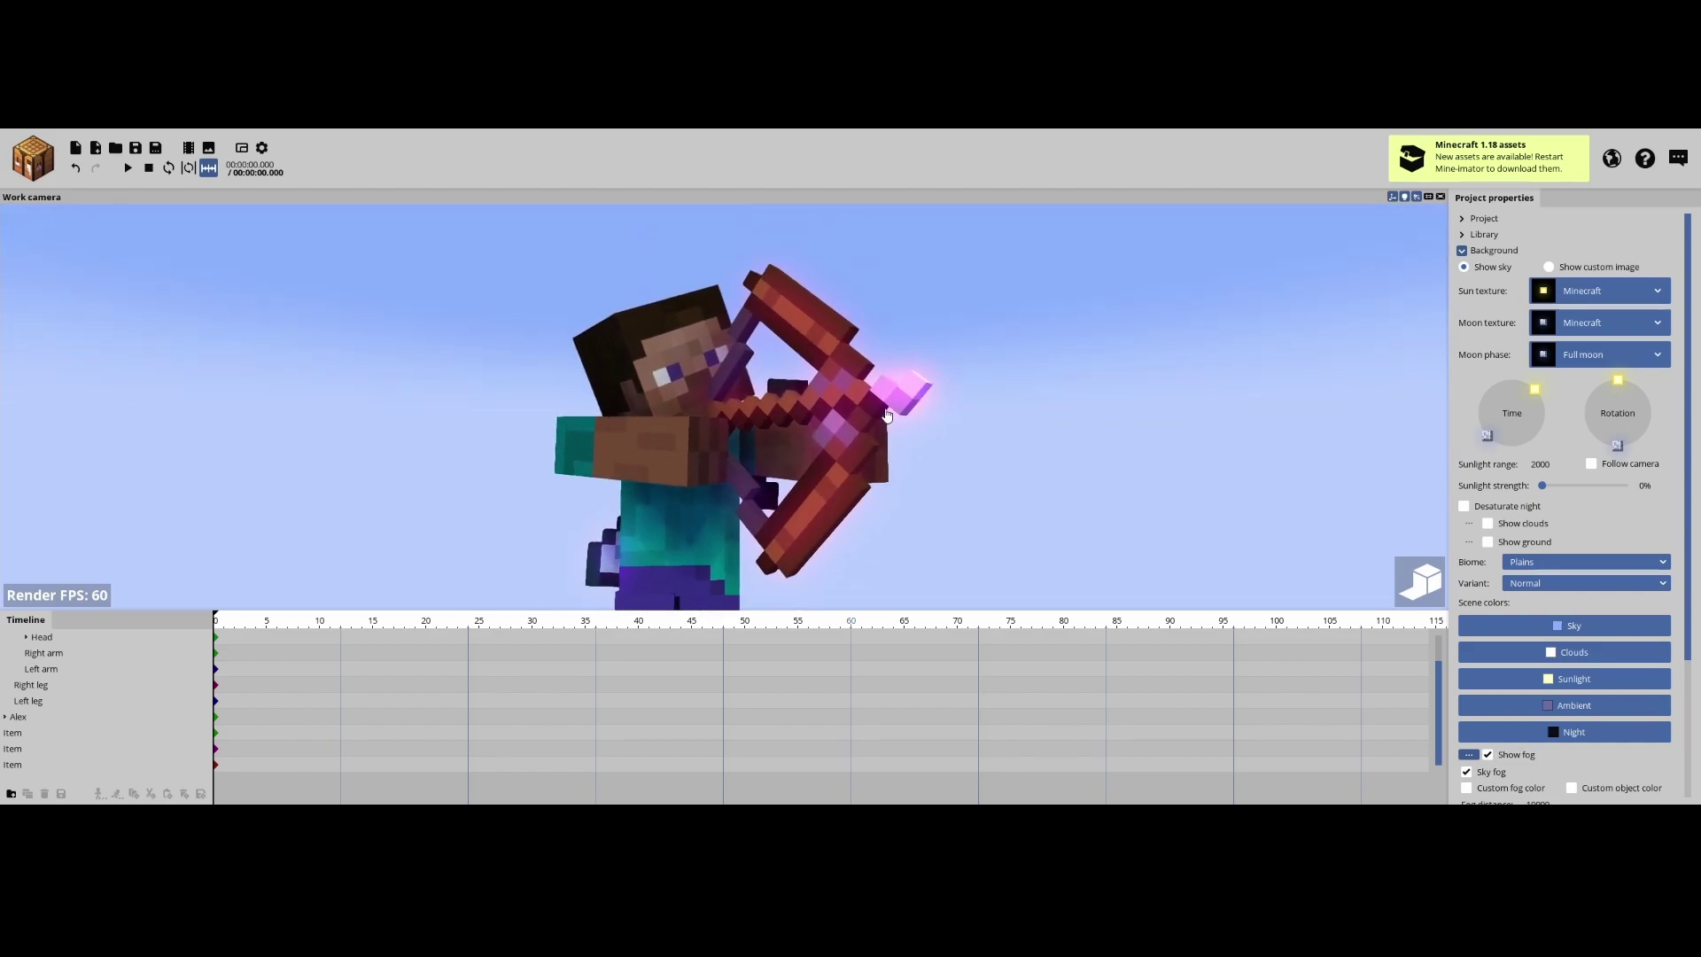
mouse_move(886, 415)
left_mouse_down()
mouse_move(851, 394)
mouse_move(881, 386)
left_mouse_up()
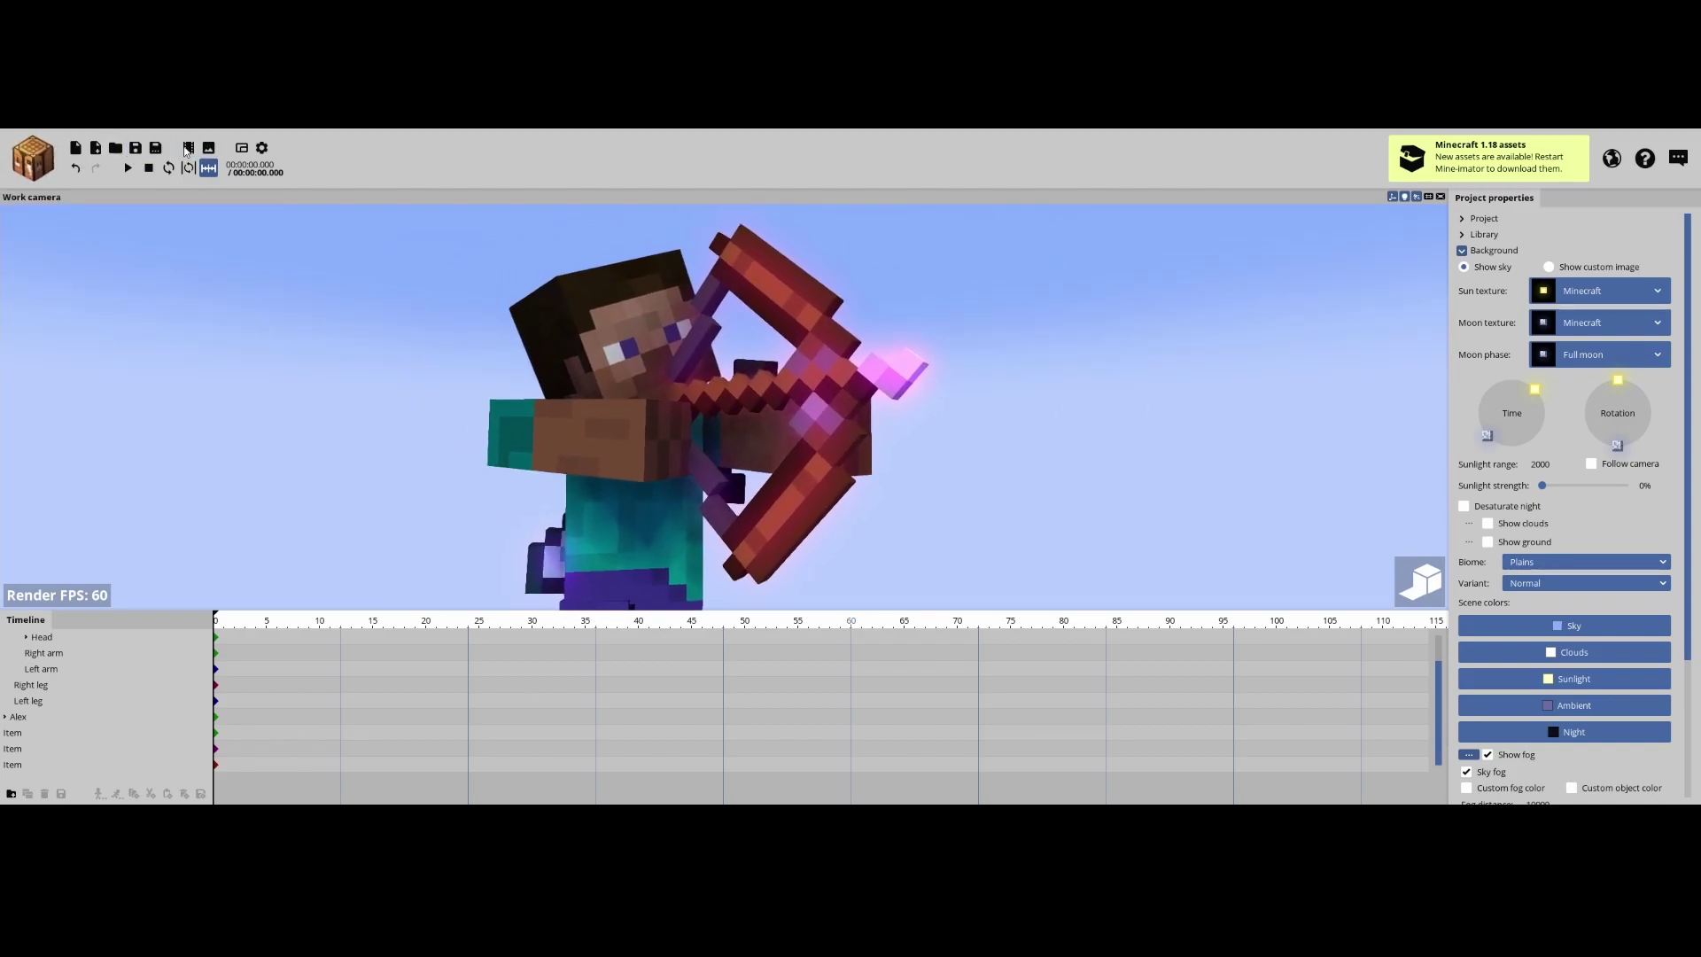
left_click(207, 148)
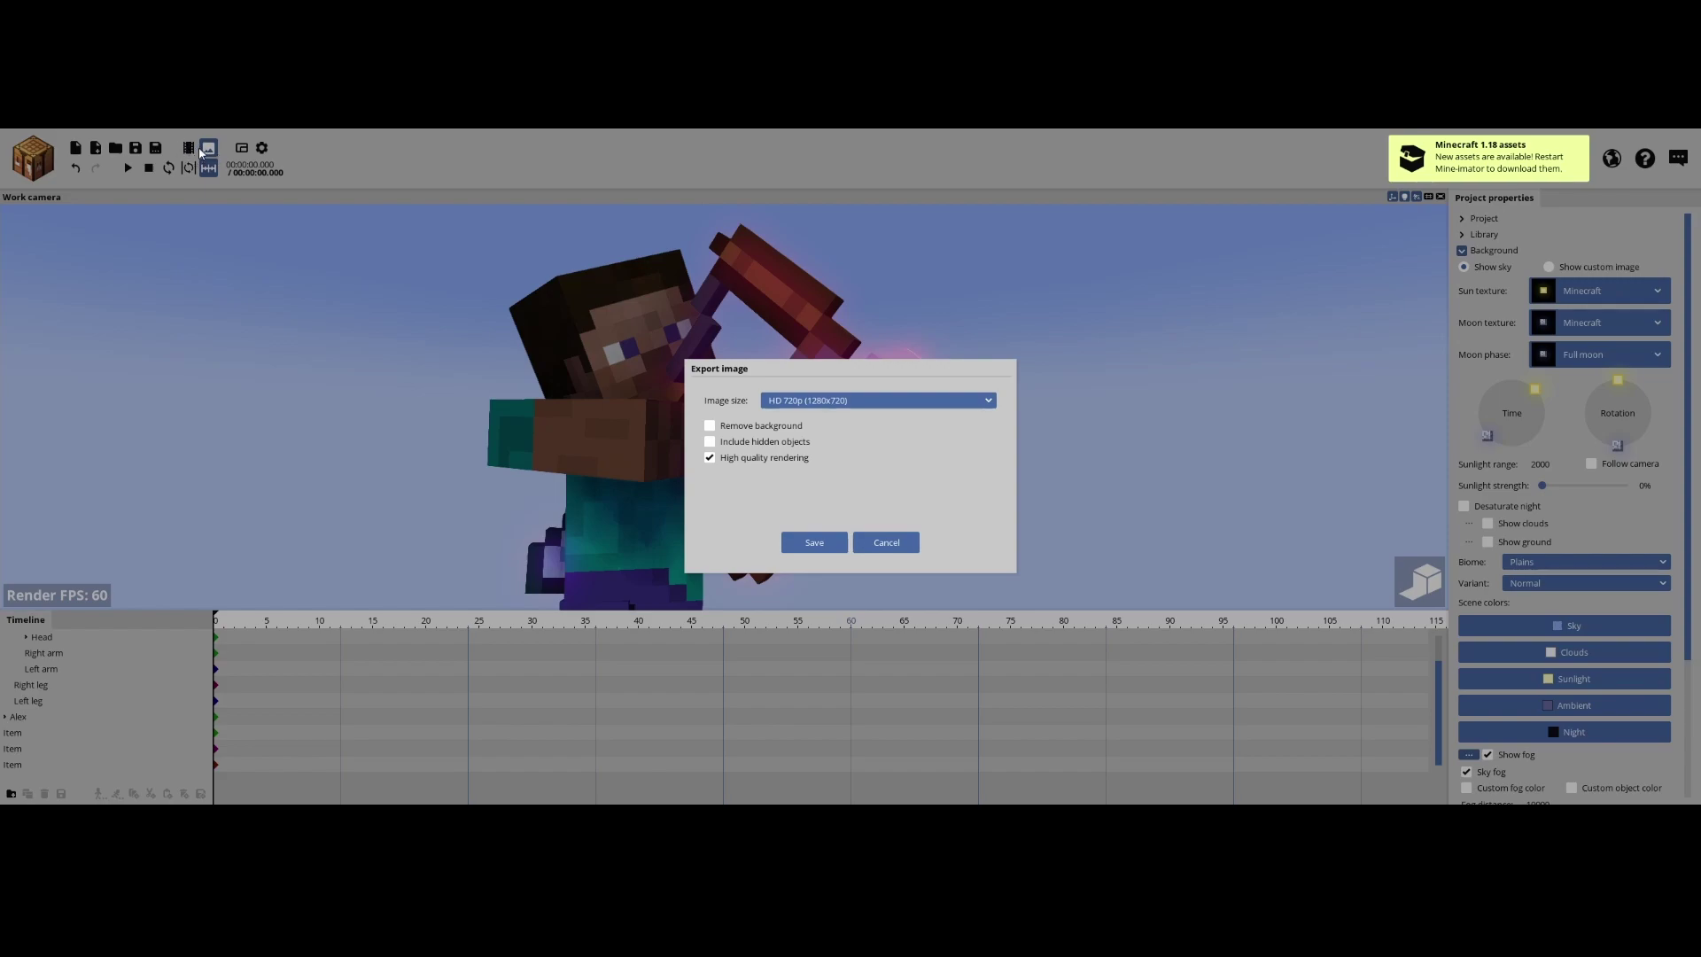
Step: Set the export size to QHD 1440p (2560x1440) with the background removed
left_click(818, 401)
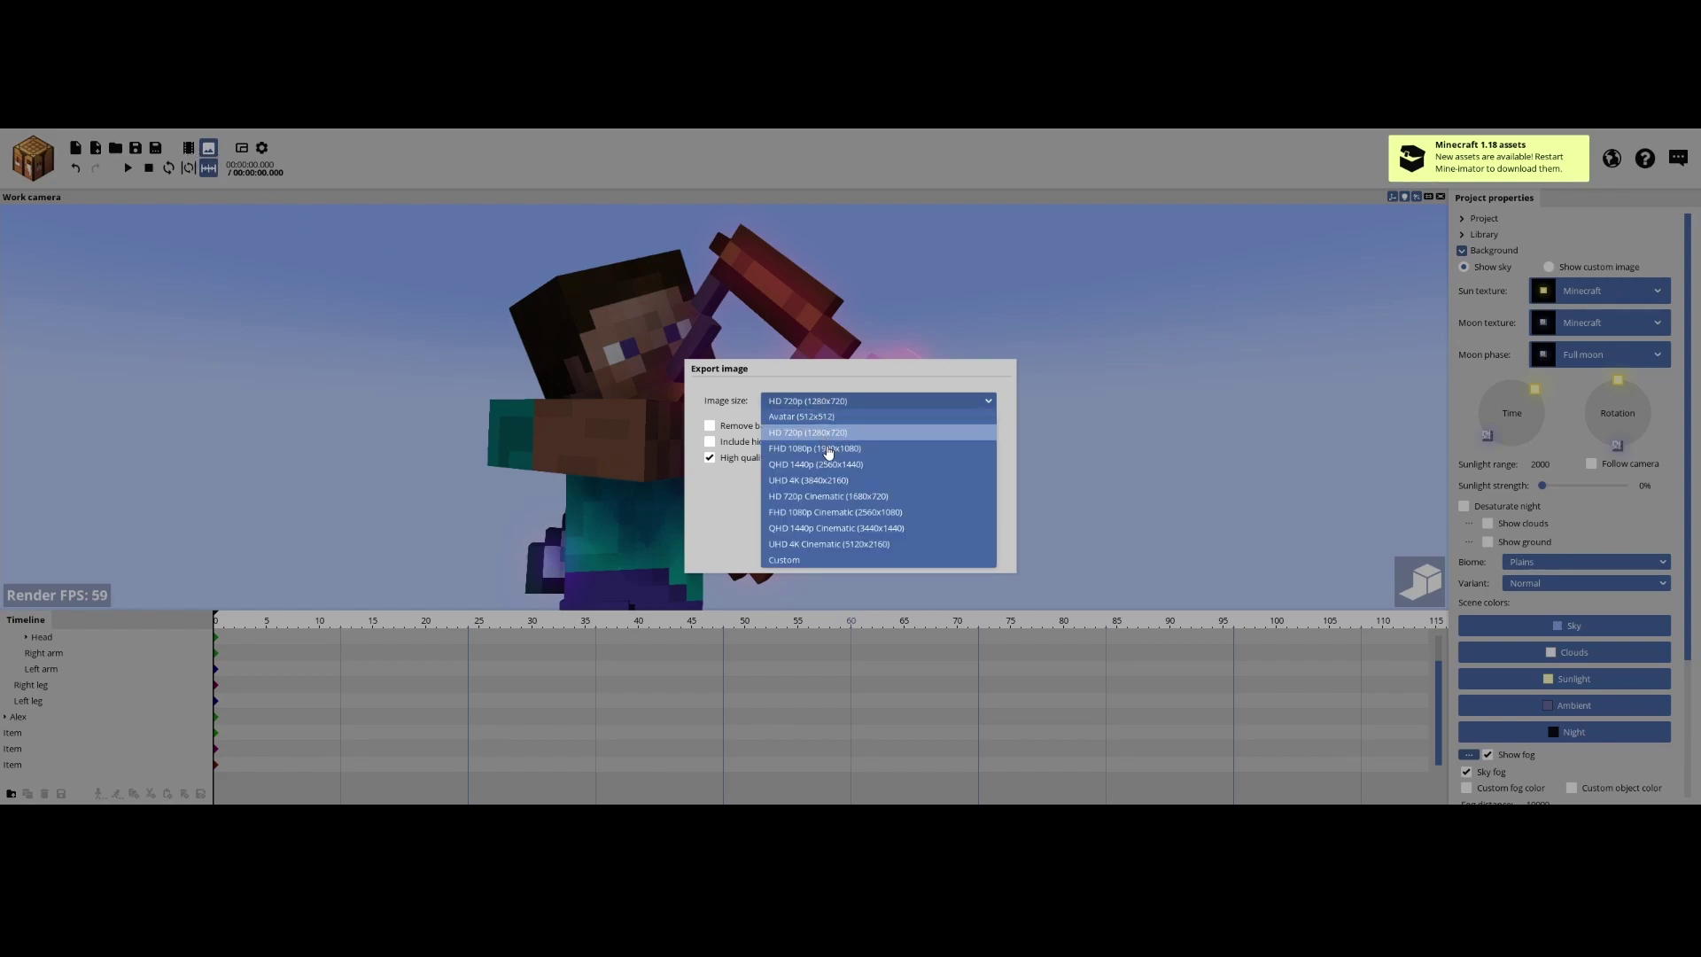
left_click(828, 448)
left_click(833, 401)
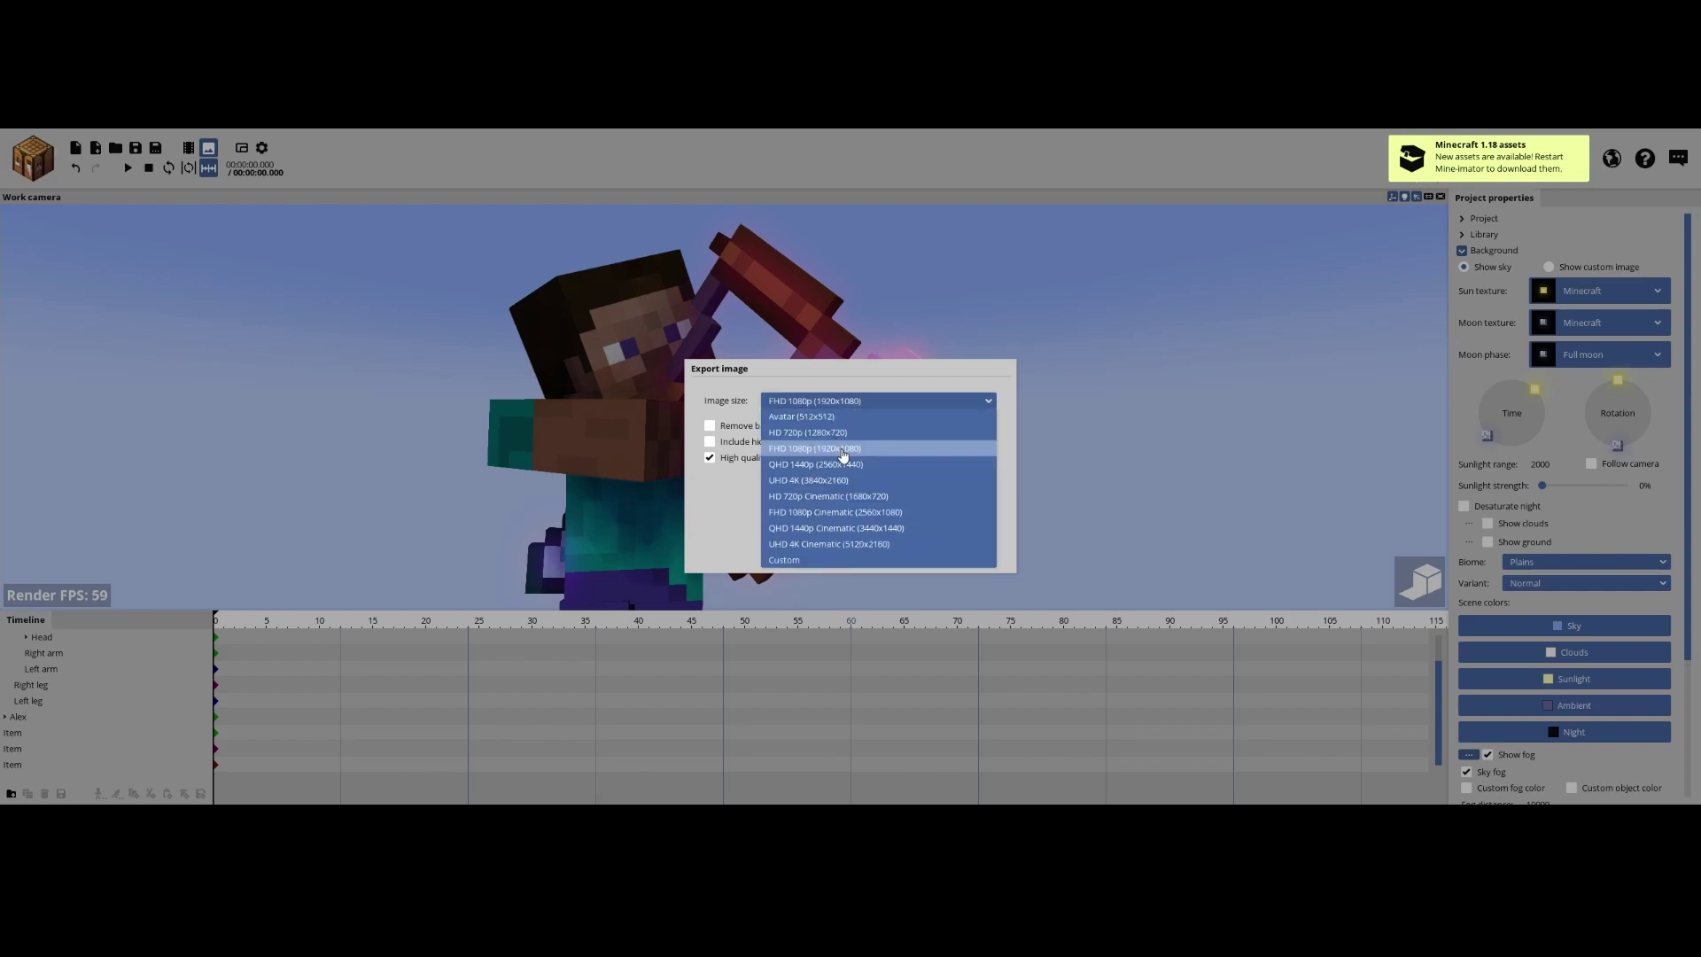
left_click(836, 415)
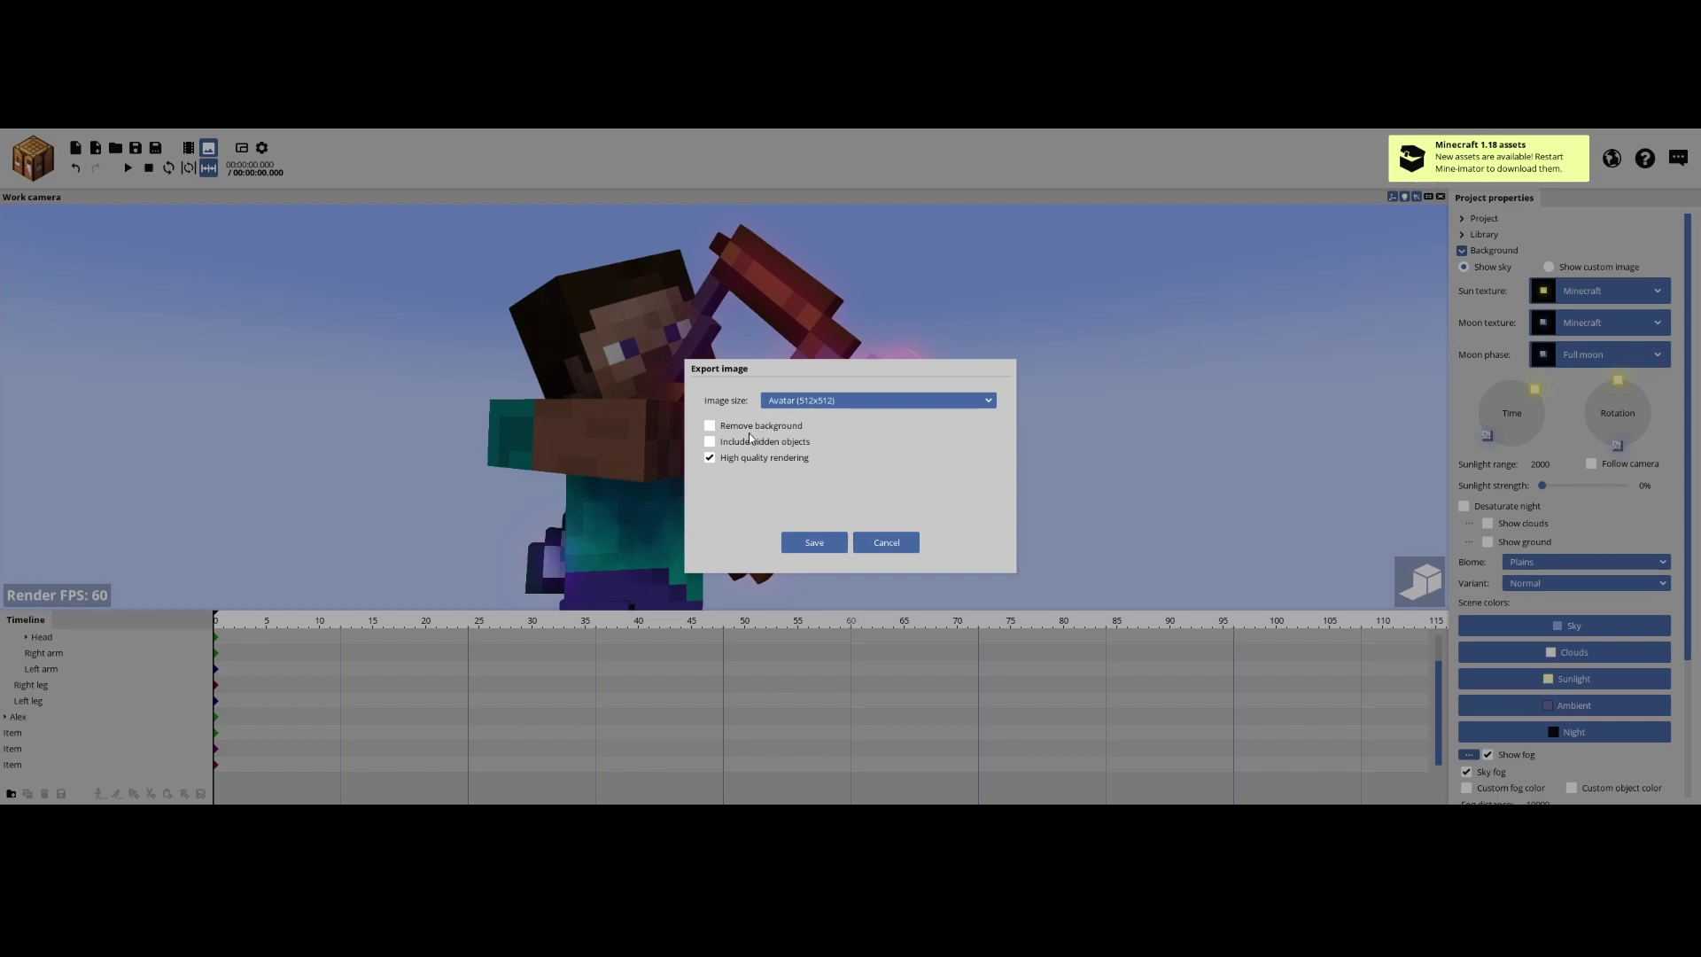
left_click(810, 401)
left_click(824, 448)
left_click(837, 406)
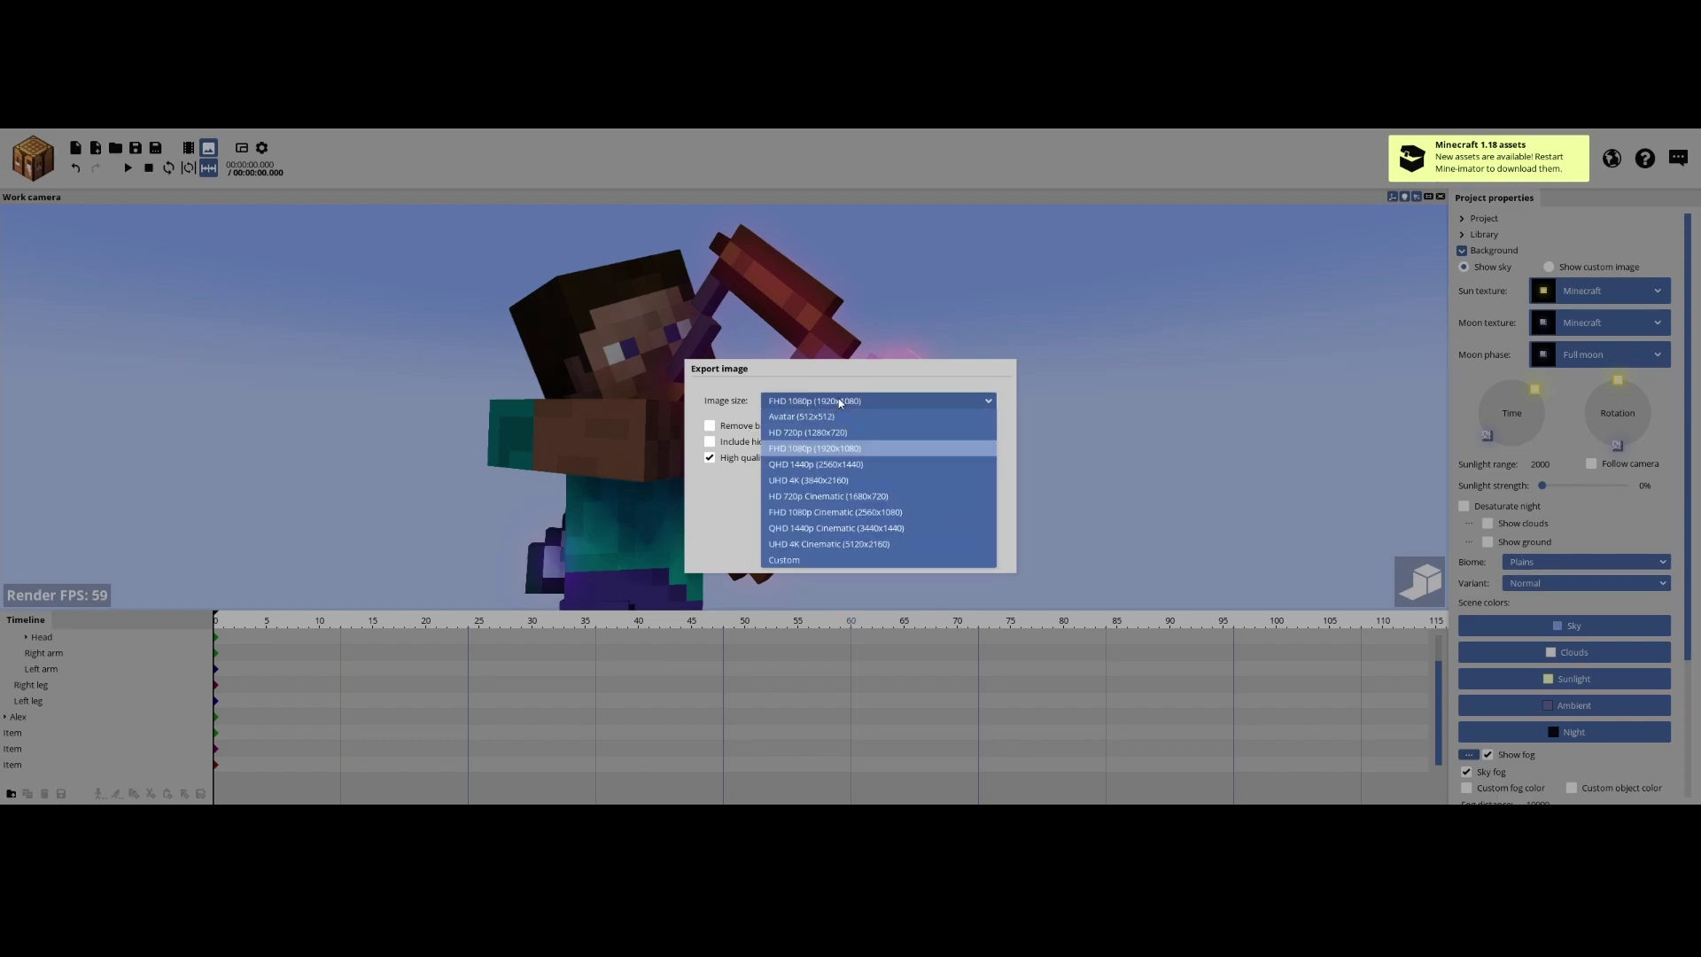
left_click(815, 432)
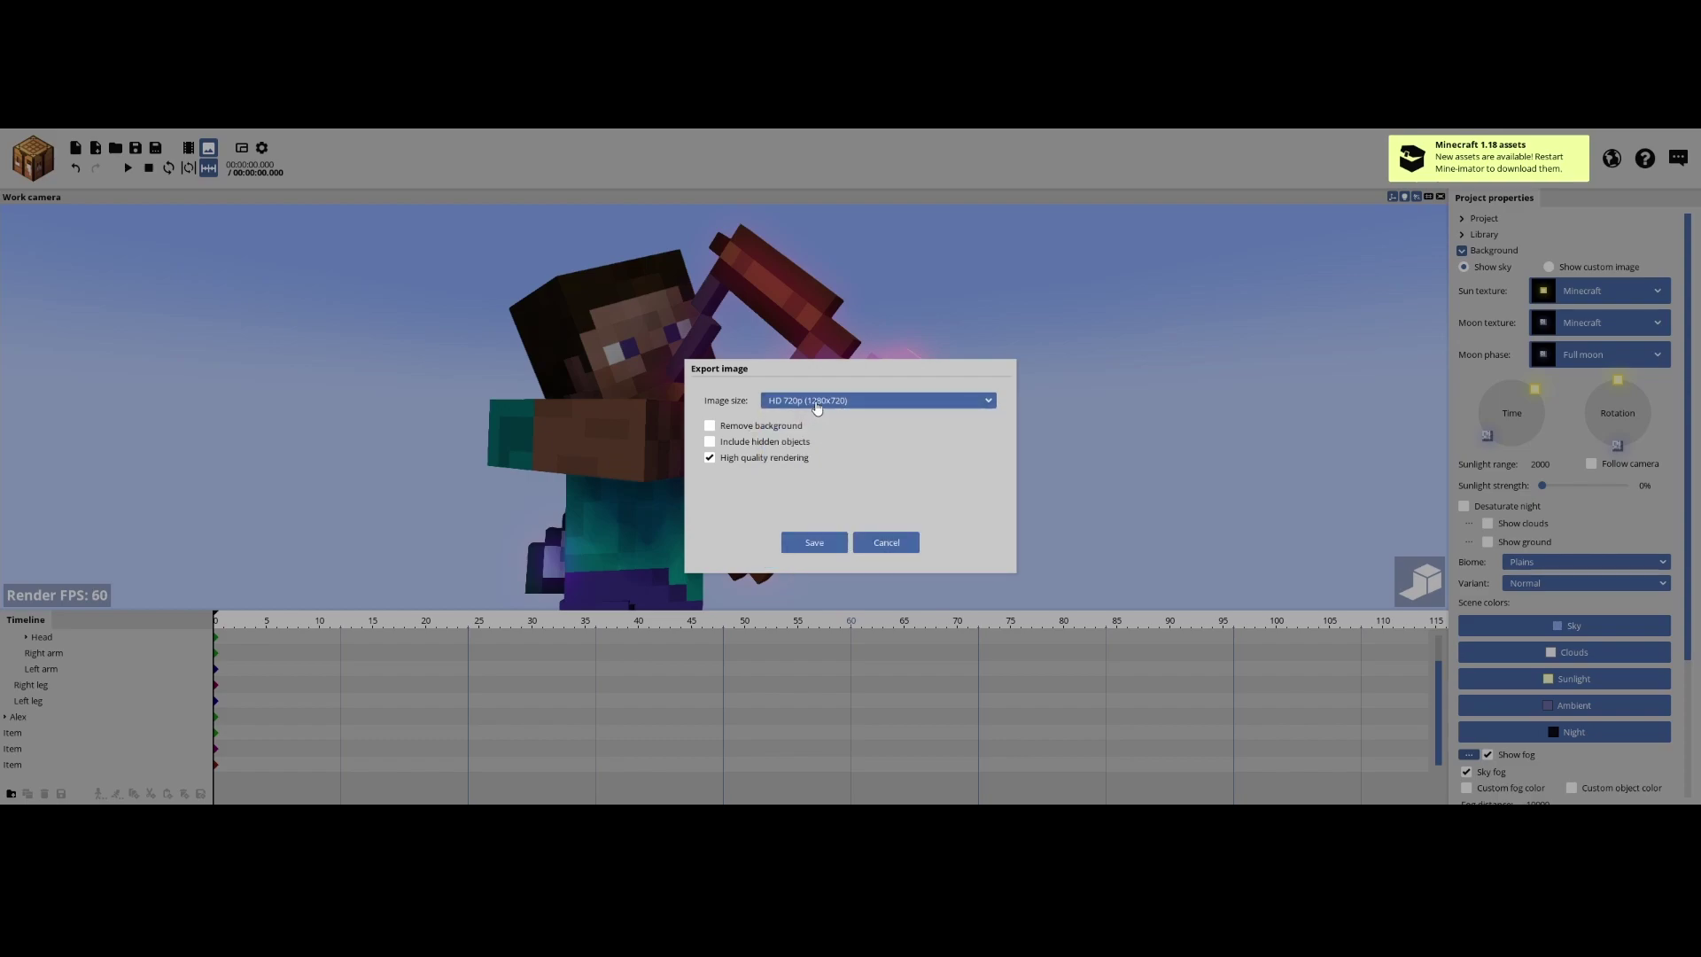
left_click(817, 403)
left_click(811, 414)
left_click(797, 403)
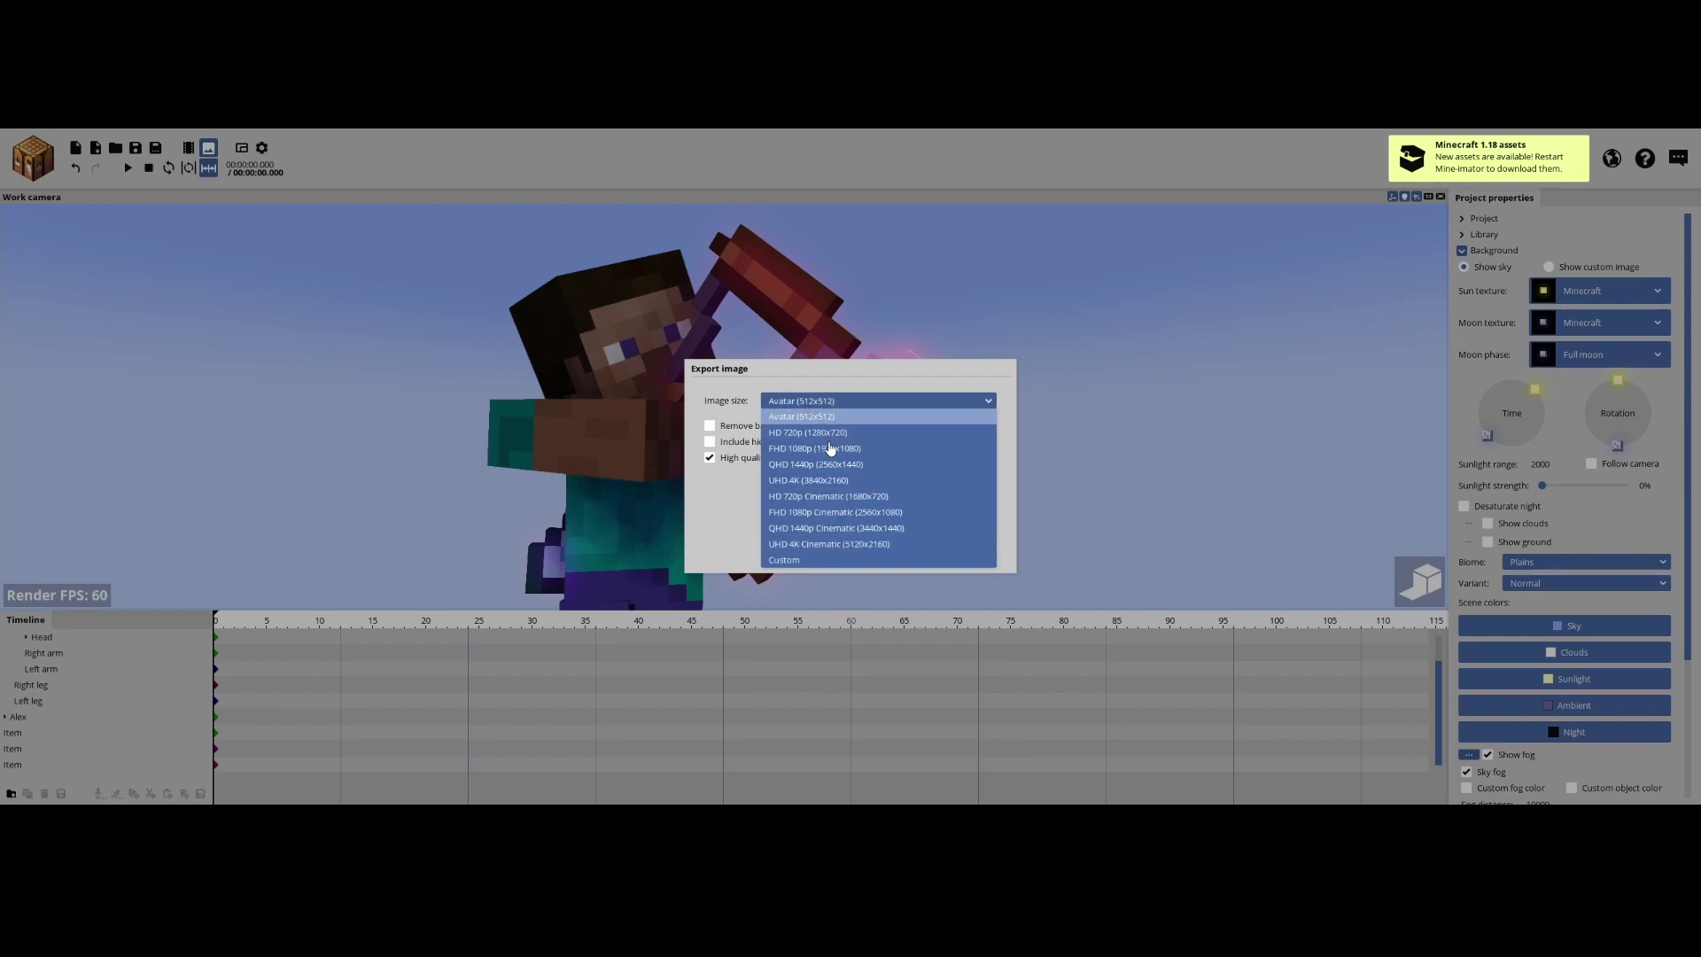
left_click(832, 448)
left_click(850, 400)
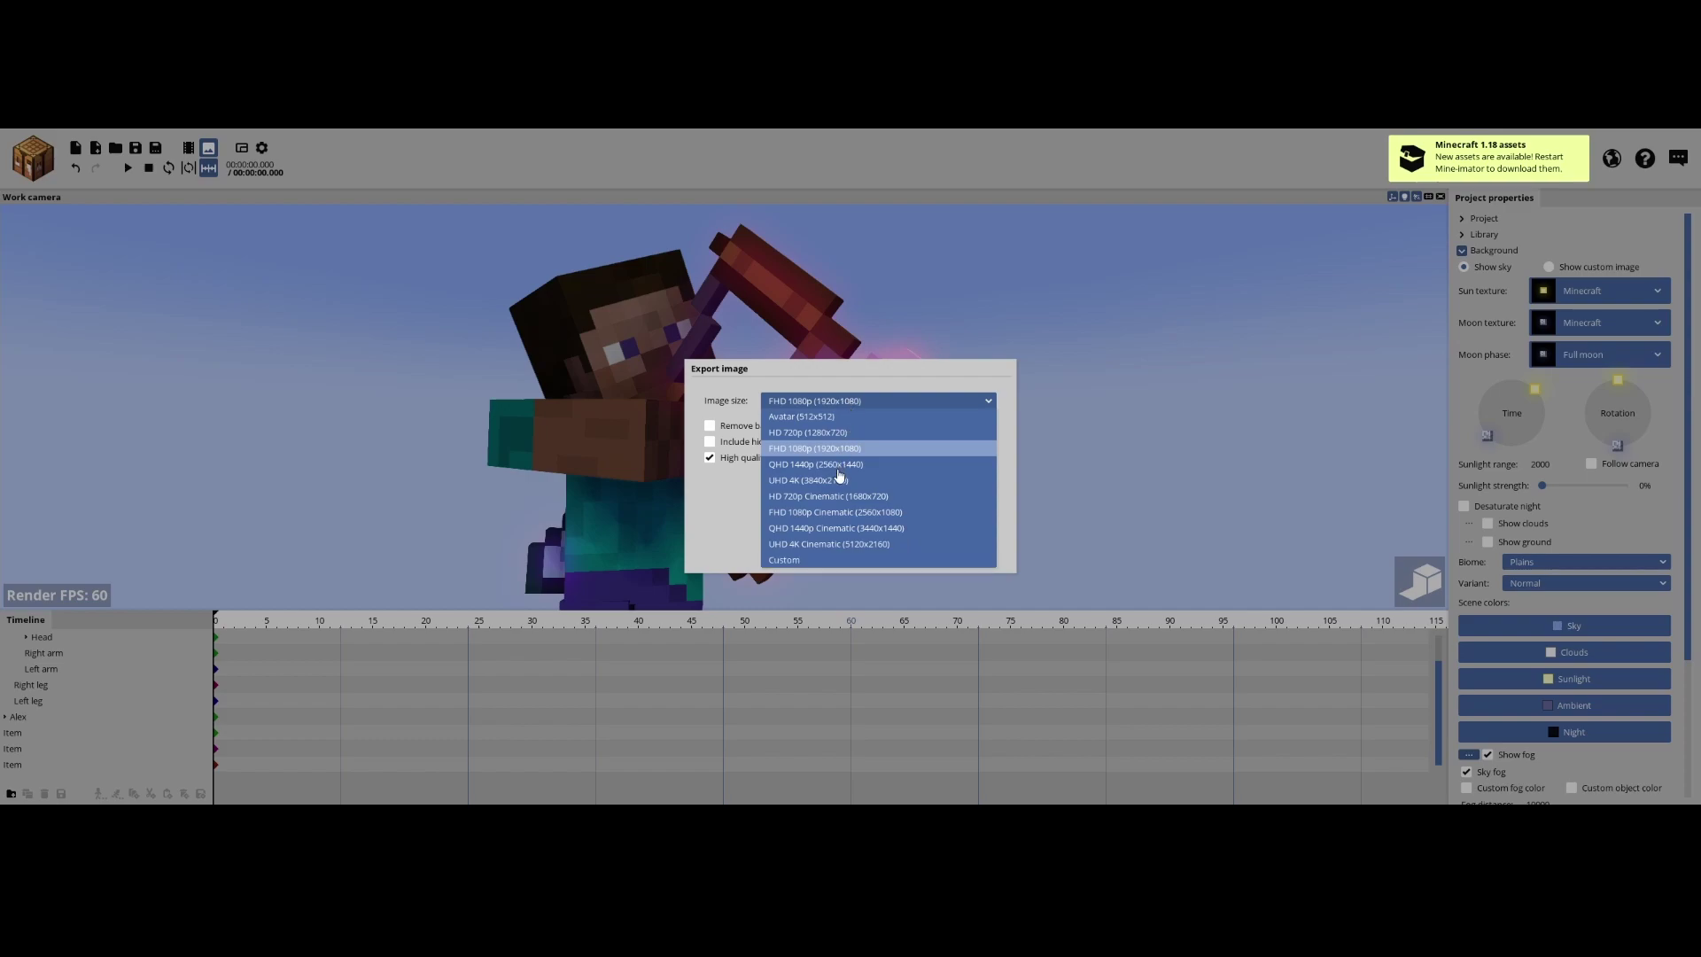
left_click(857, 463)
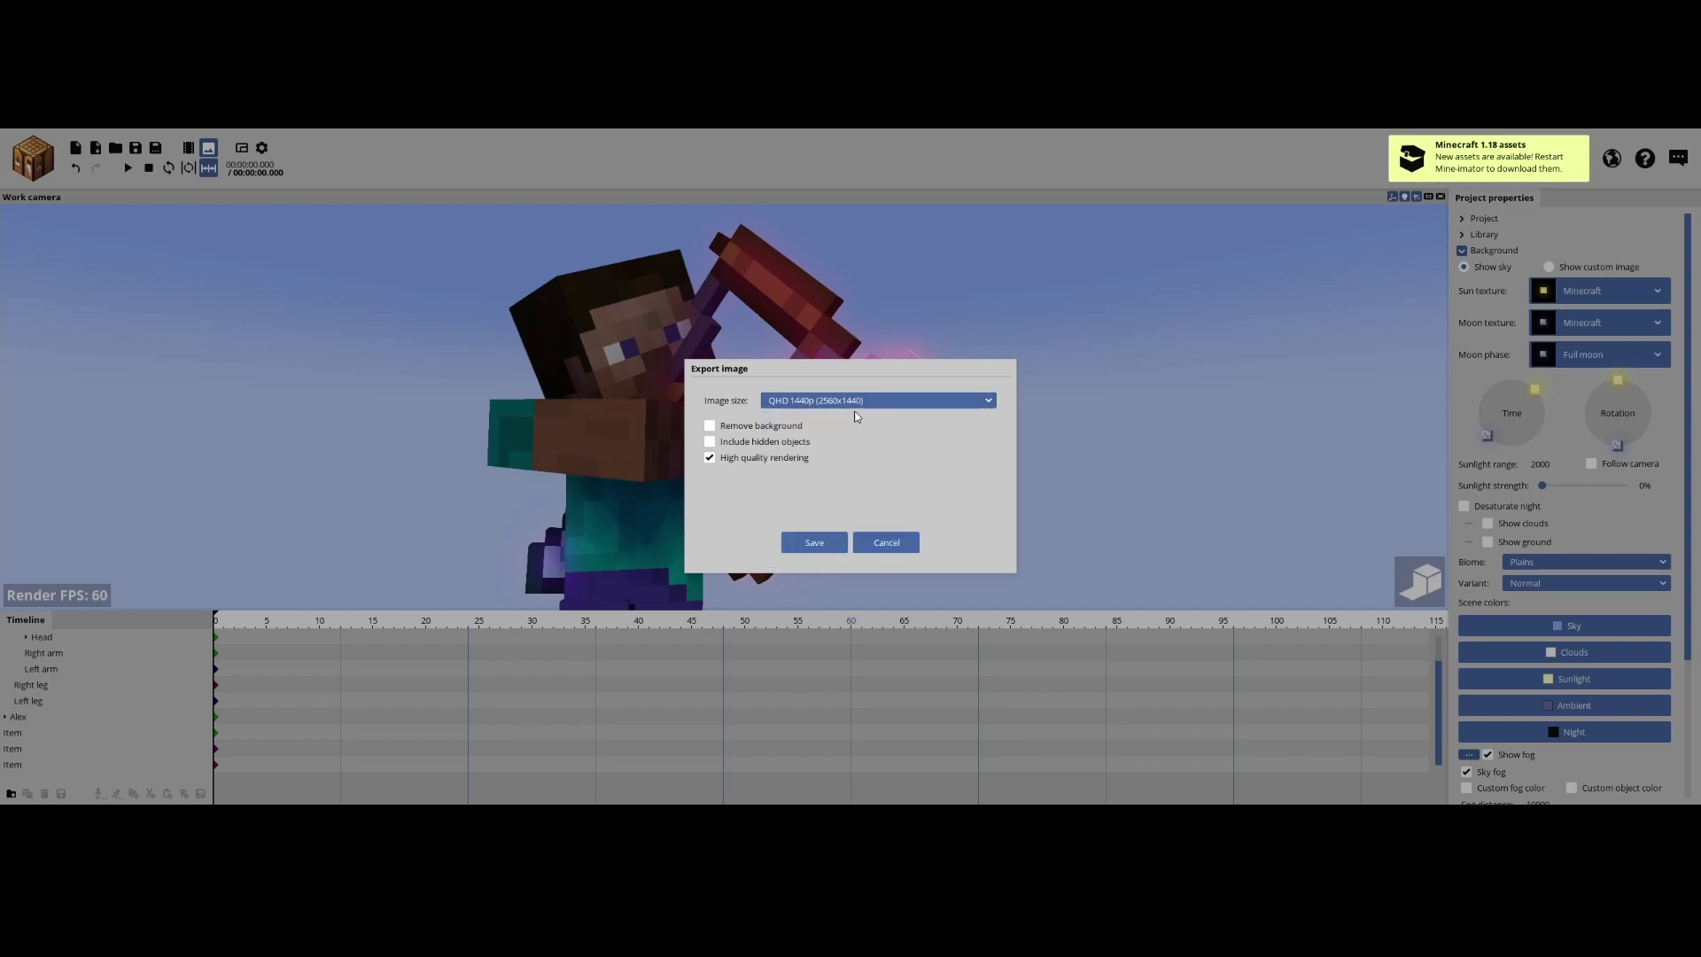
left_click(770, 429)
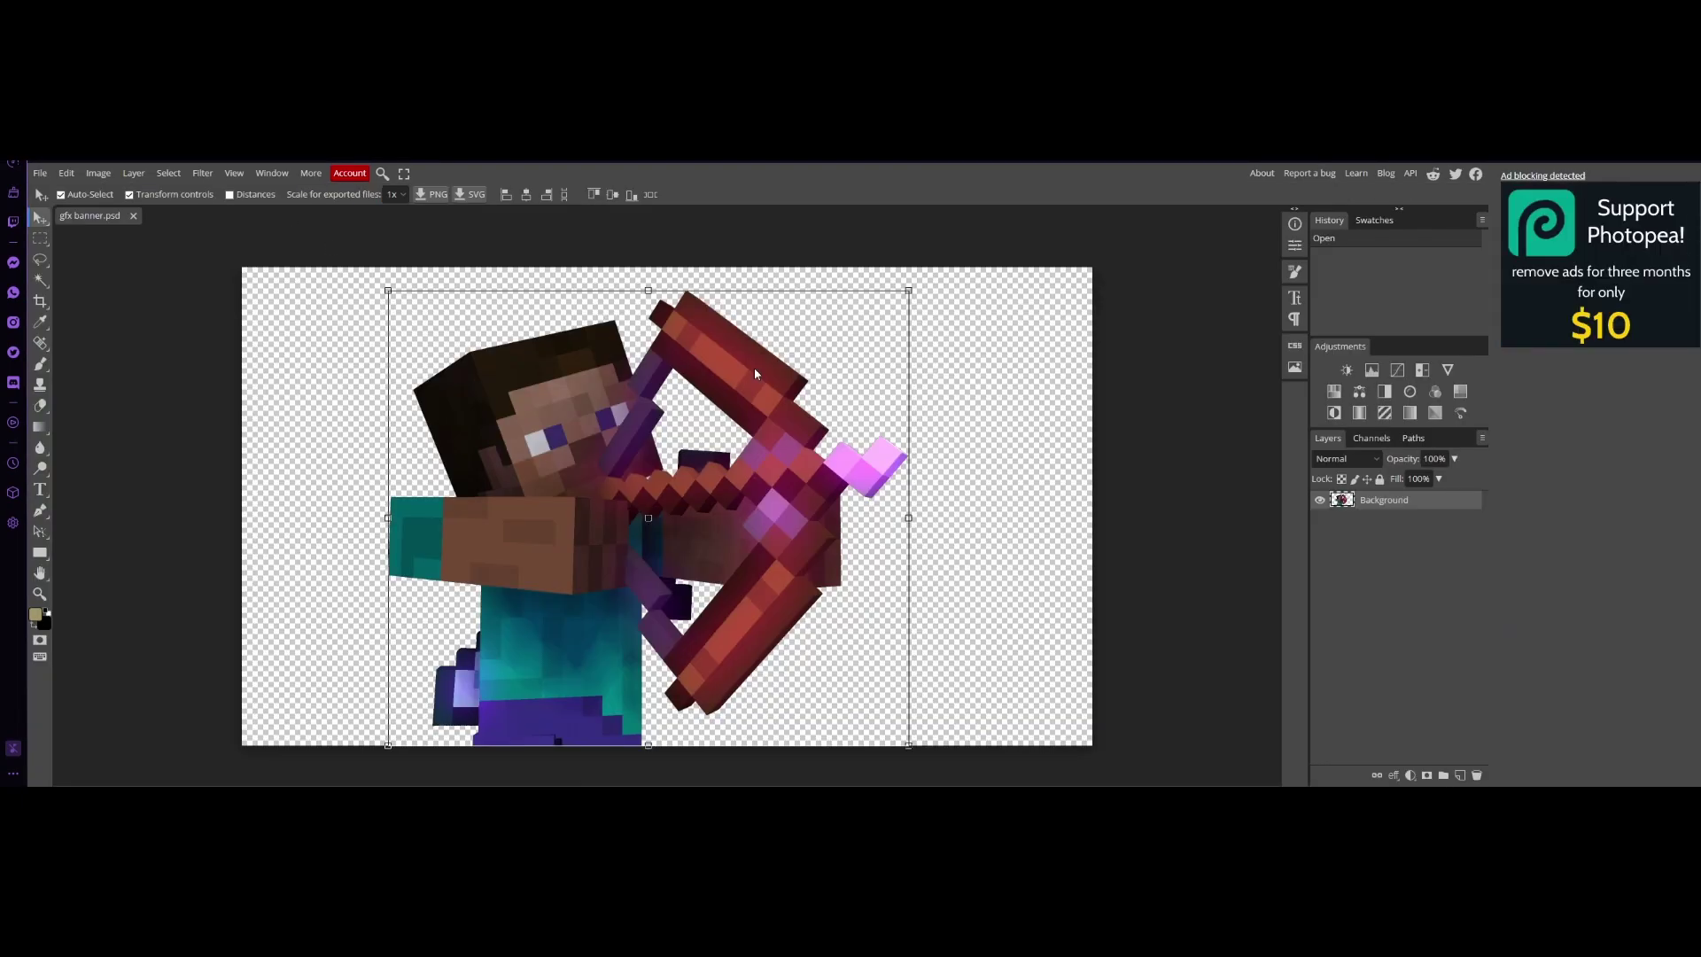
Step: Nudge Steve right, then create a new transparent 2560×1440 Youtube Cover document
left_click_drag(759, 411, 784, 411)
left_click(40, 172)
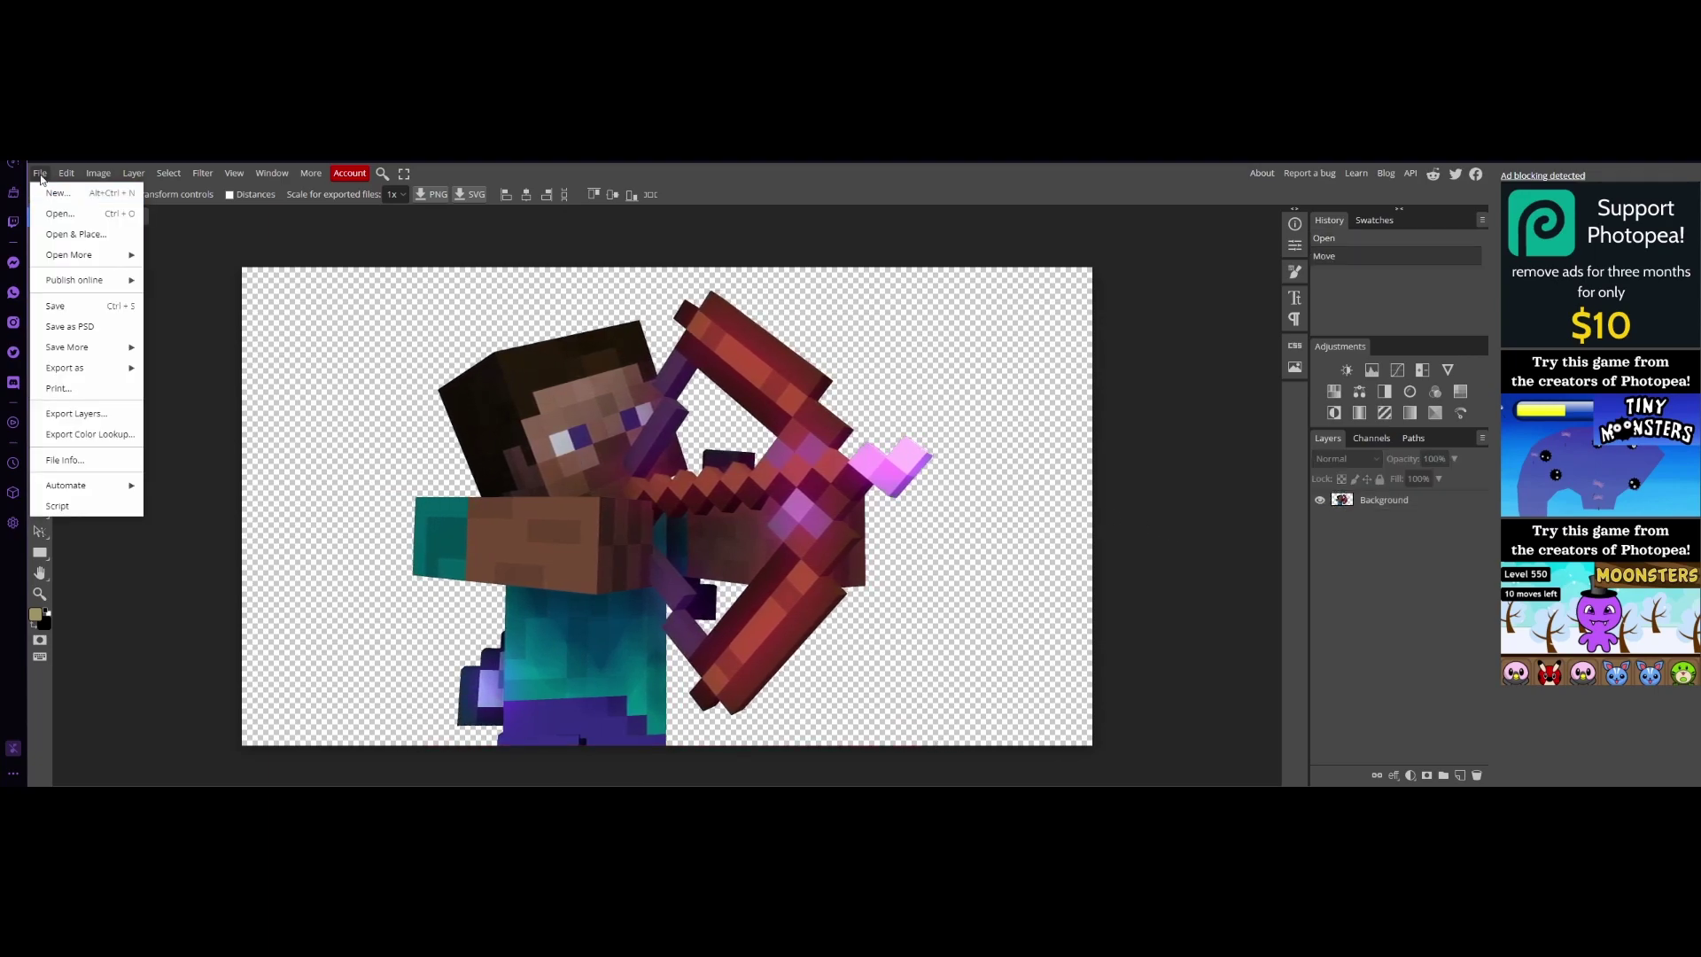
left_click(50, 194)
left_click(189, 546)
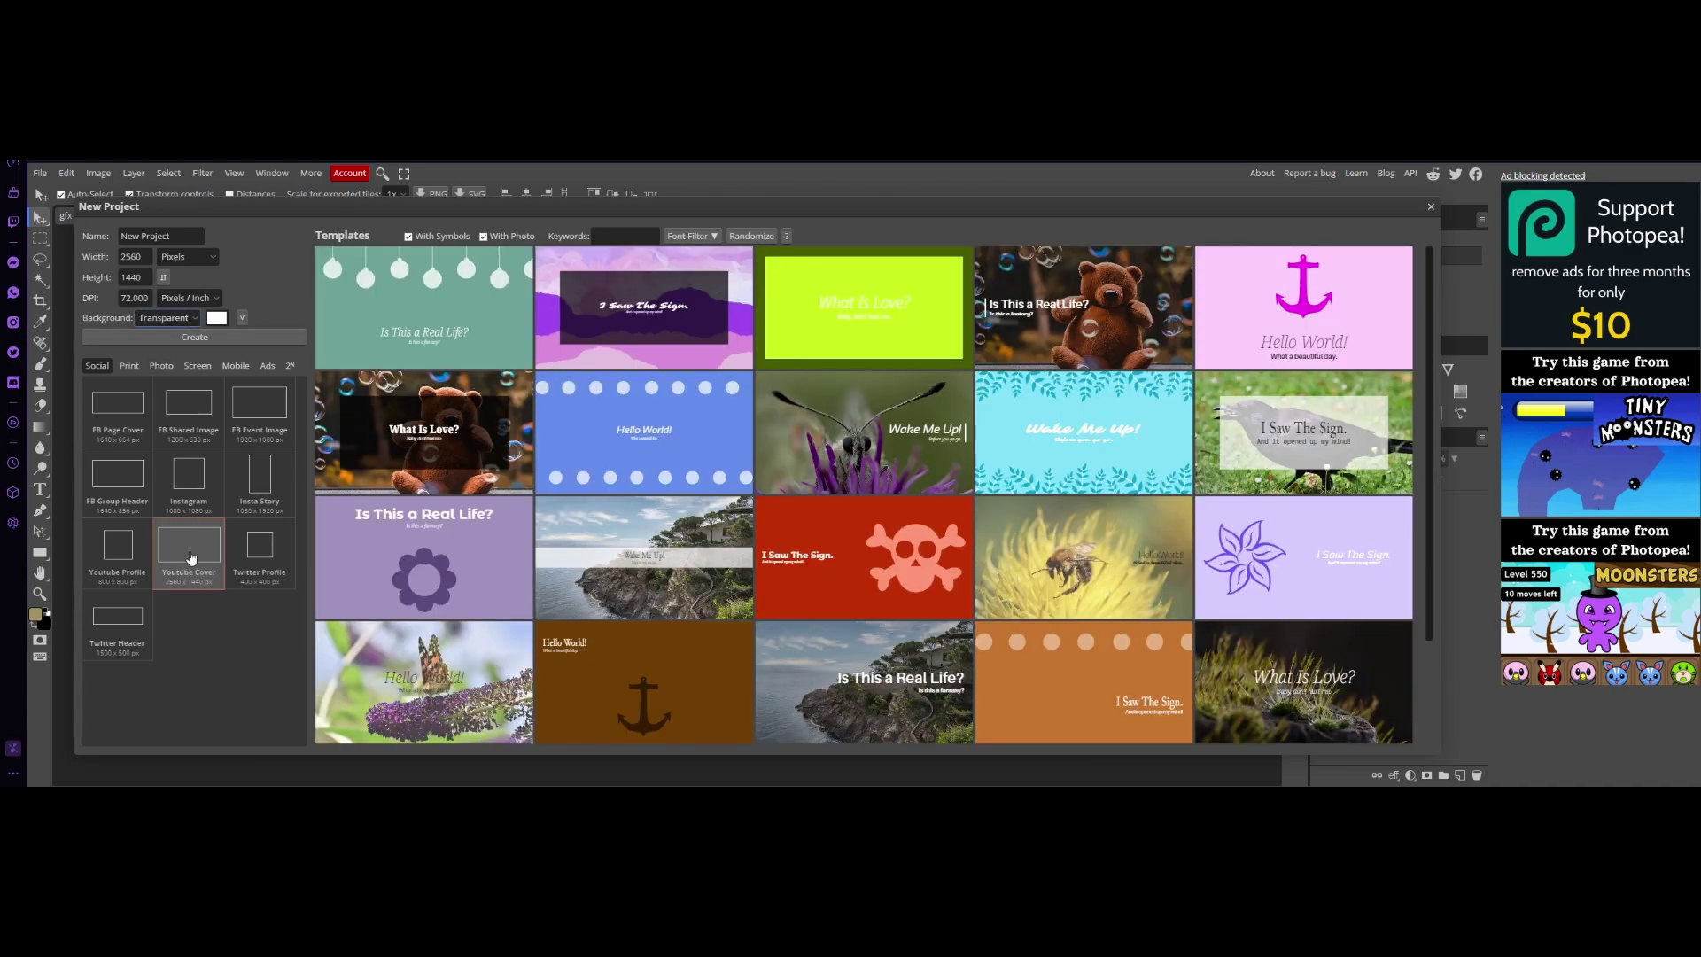
left_click(195, 337)
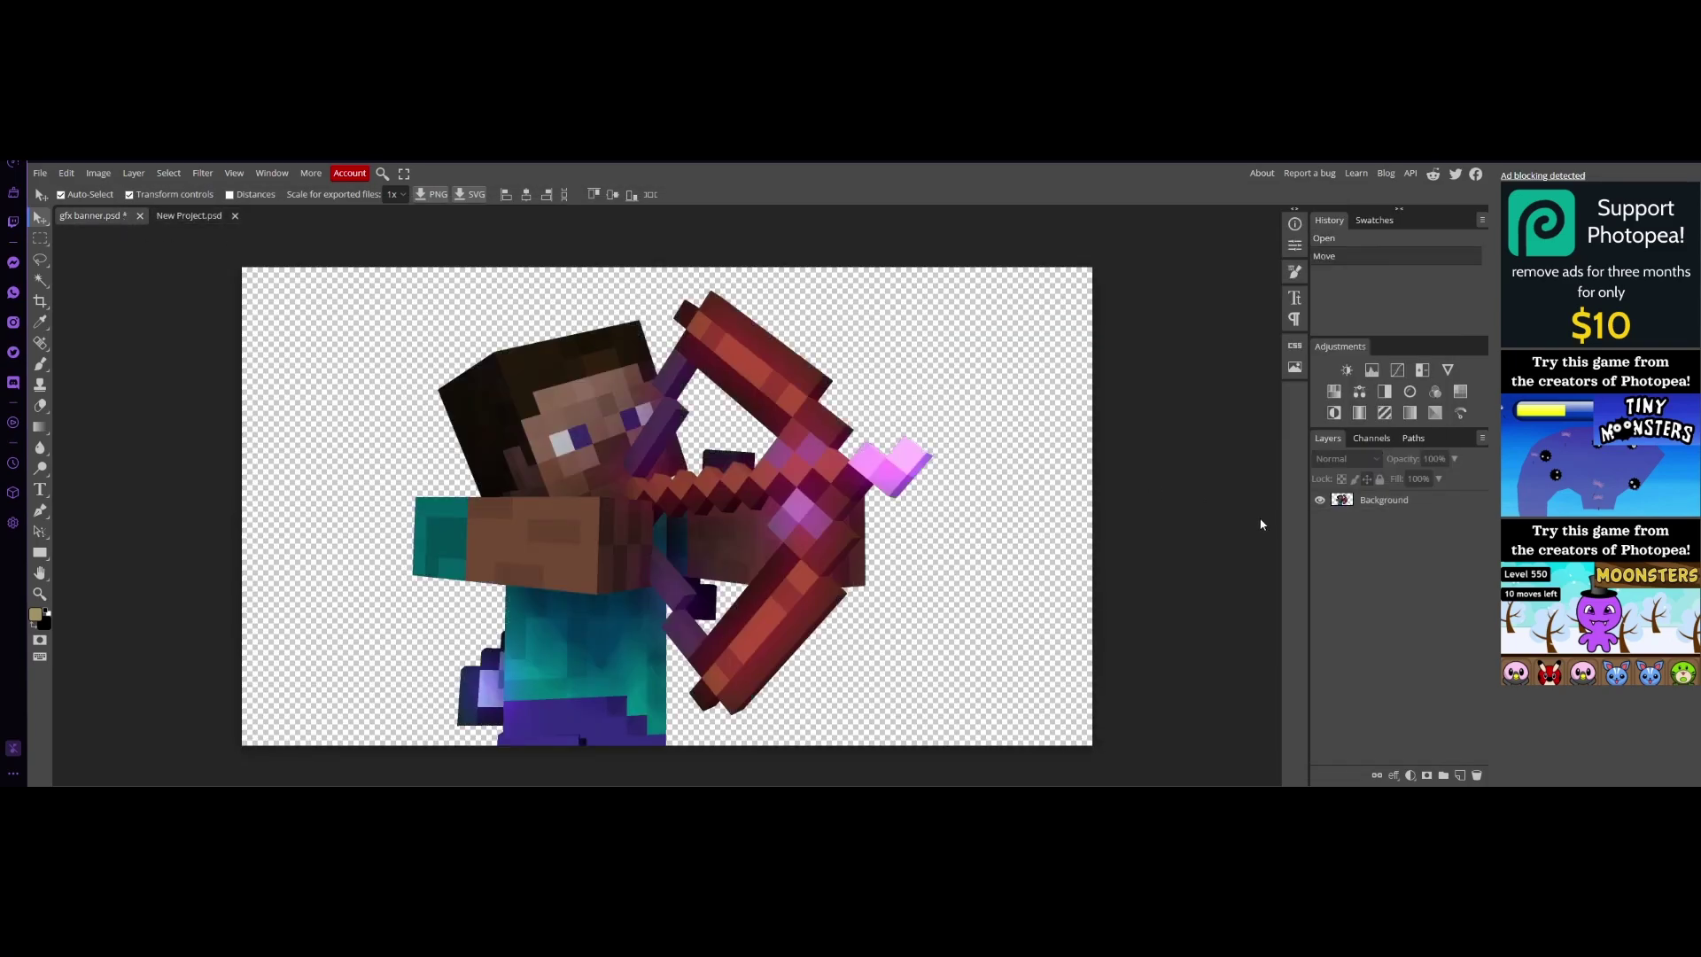
Step: Copy Steve into New Project at 62.22% and stretch the banner template across the canvas
left_click(1365, 505)
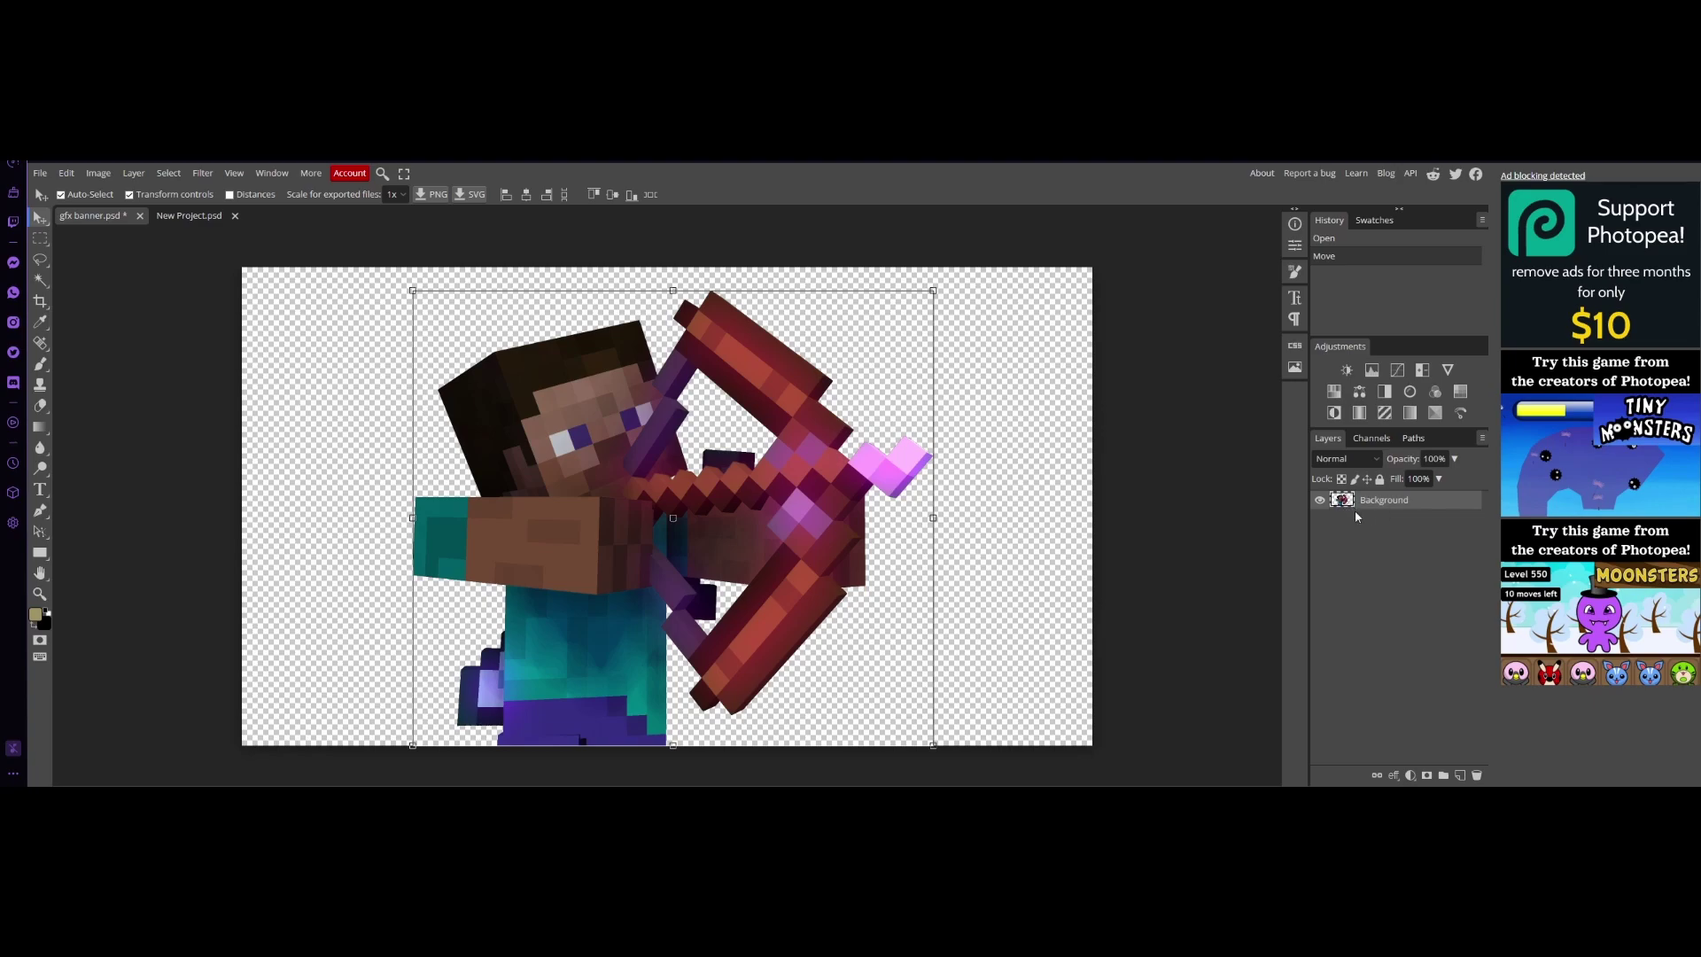
left_click_drag(301, 251, 174, 213)
left_click_drag(413, 291, 610, 459)
left_click_drag(695, 552, 521, 475)
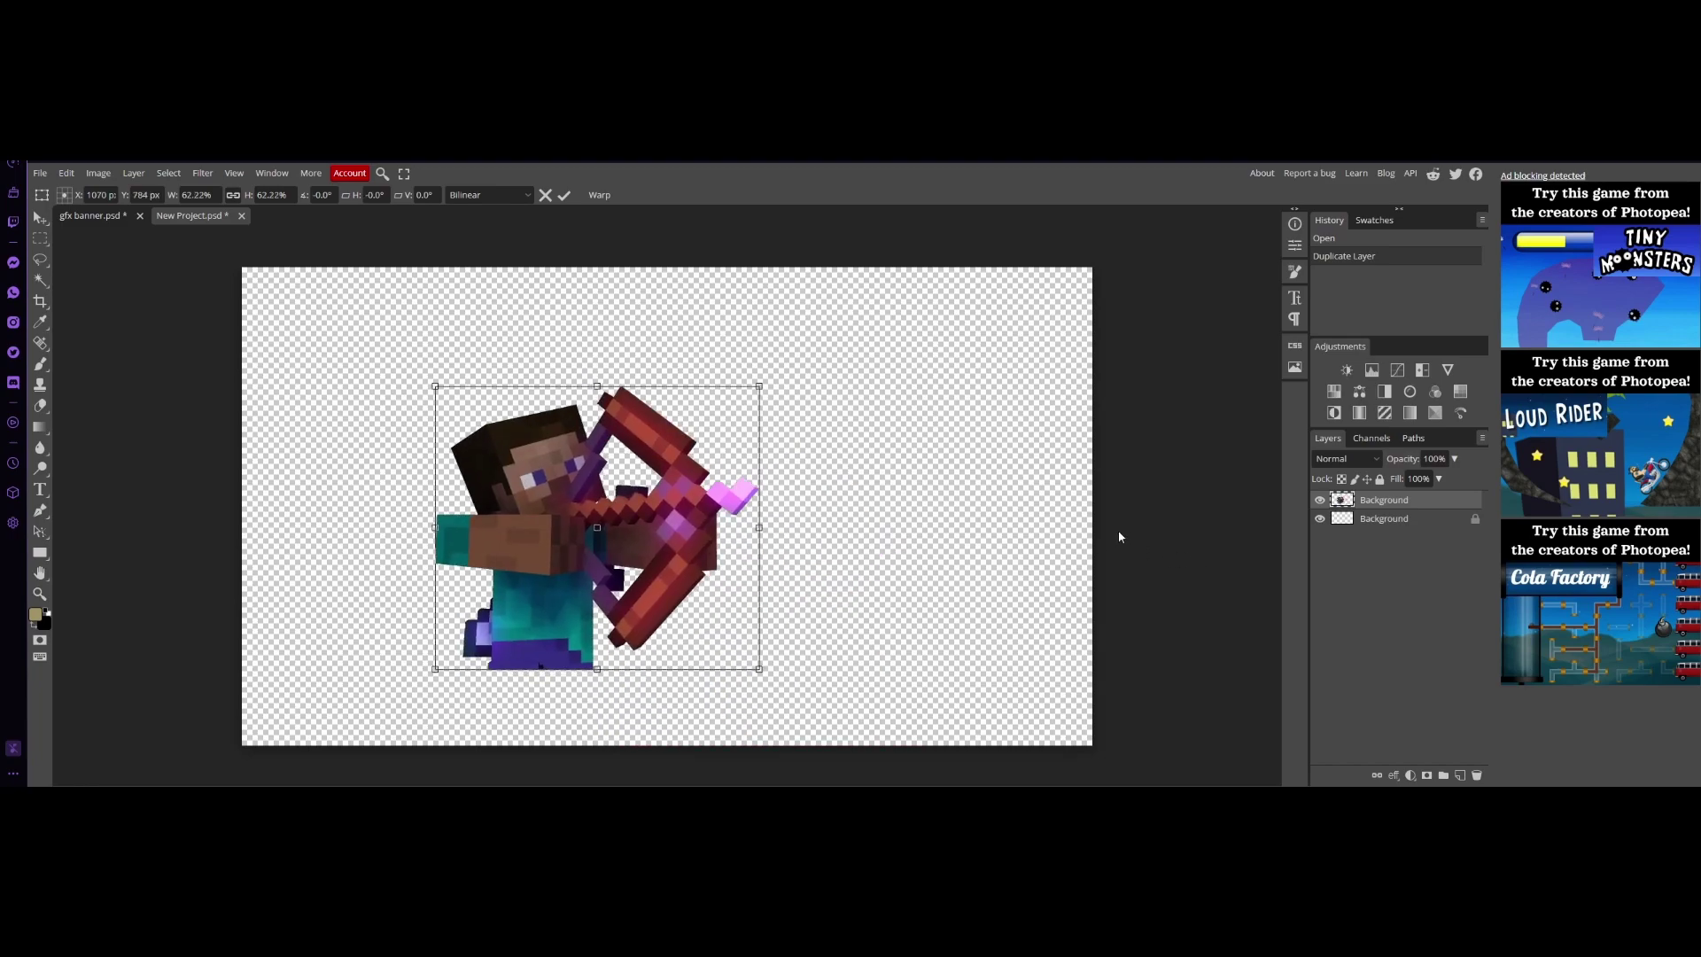
left_click(40, 218)
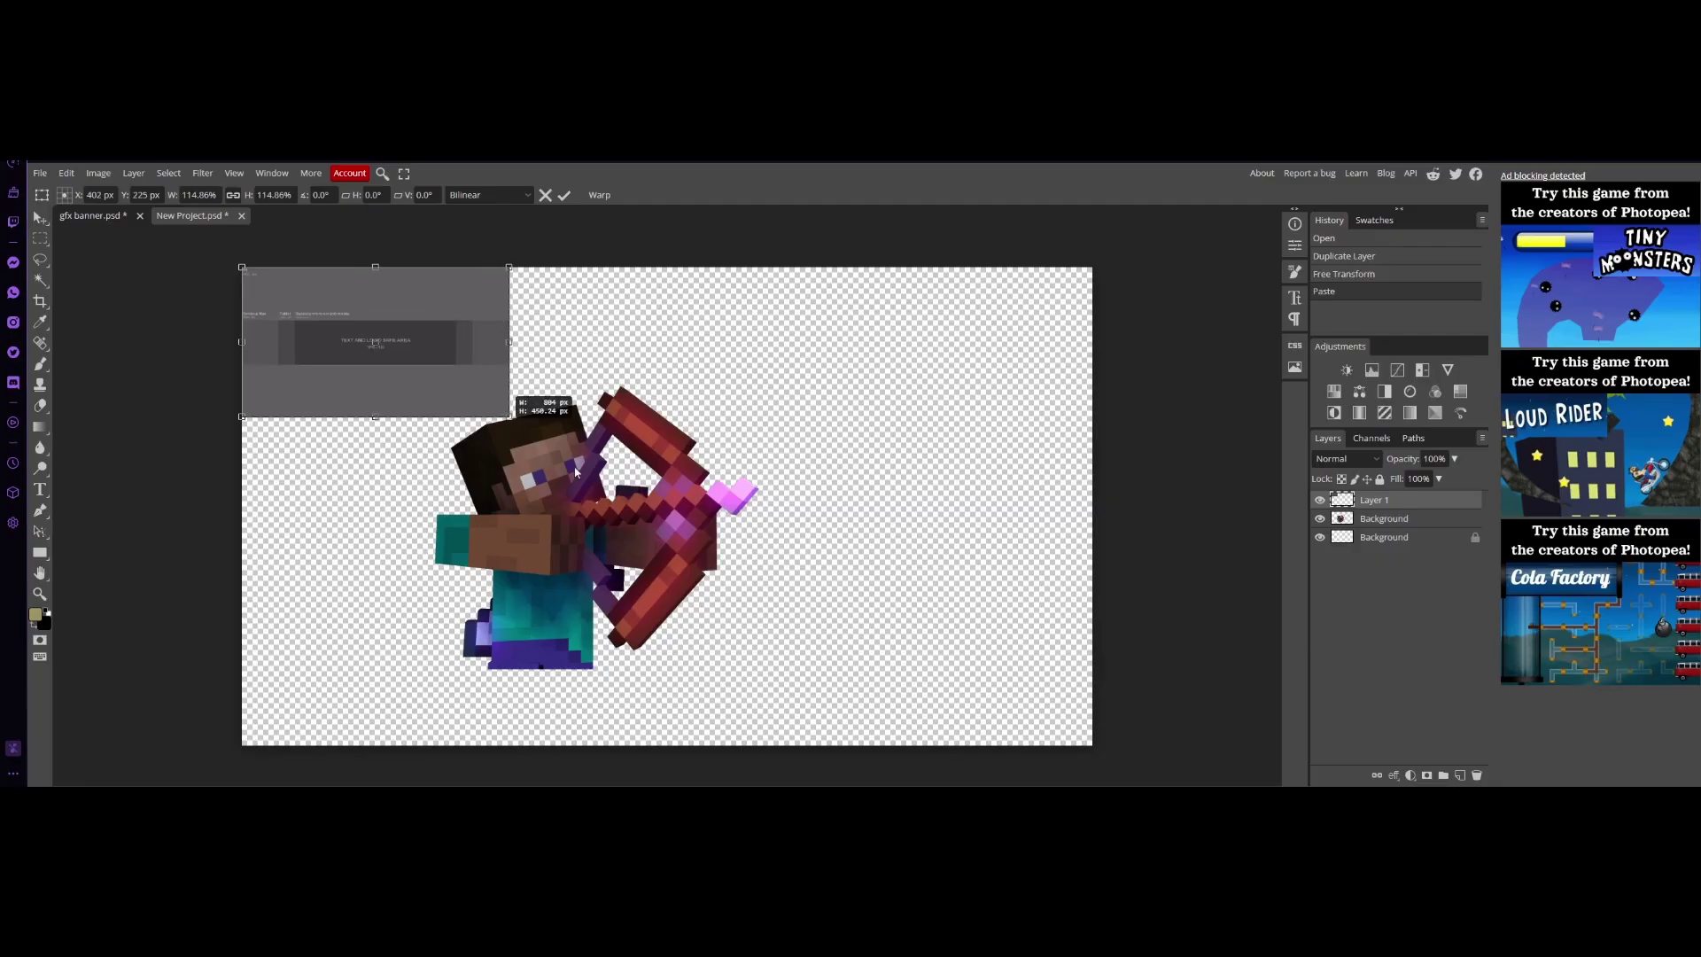
left_click_drag(500, 403, 1091, 711)
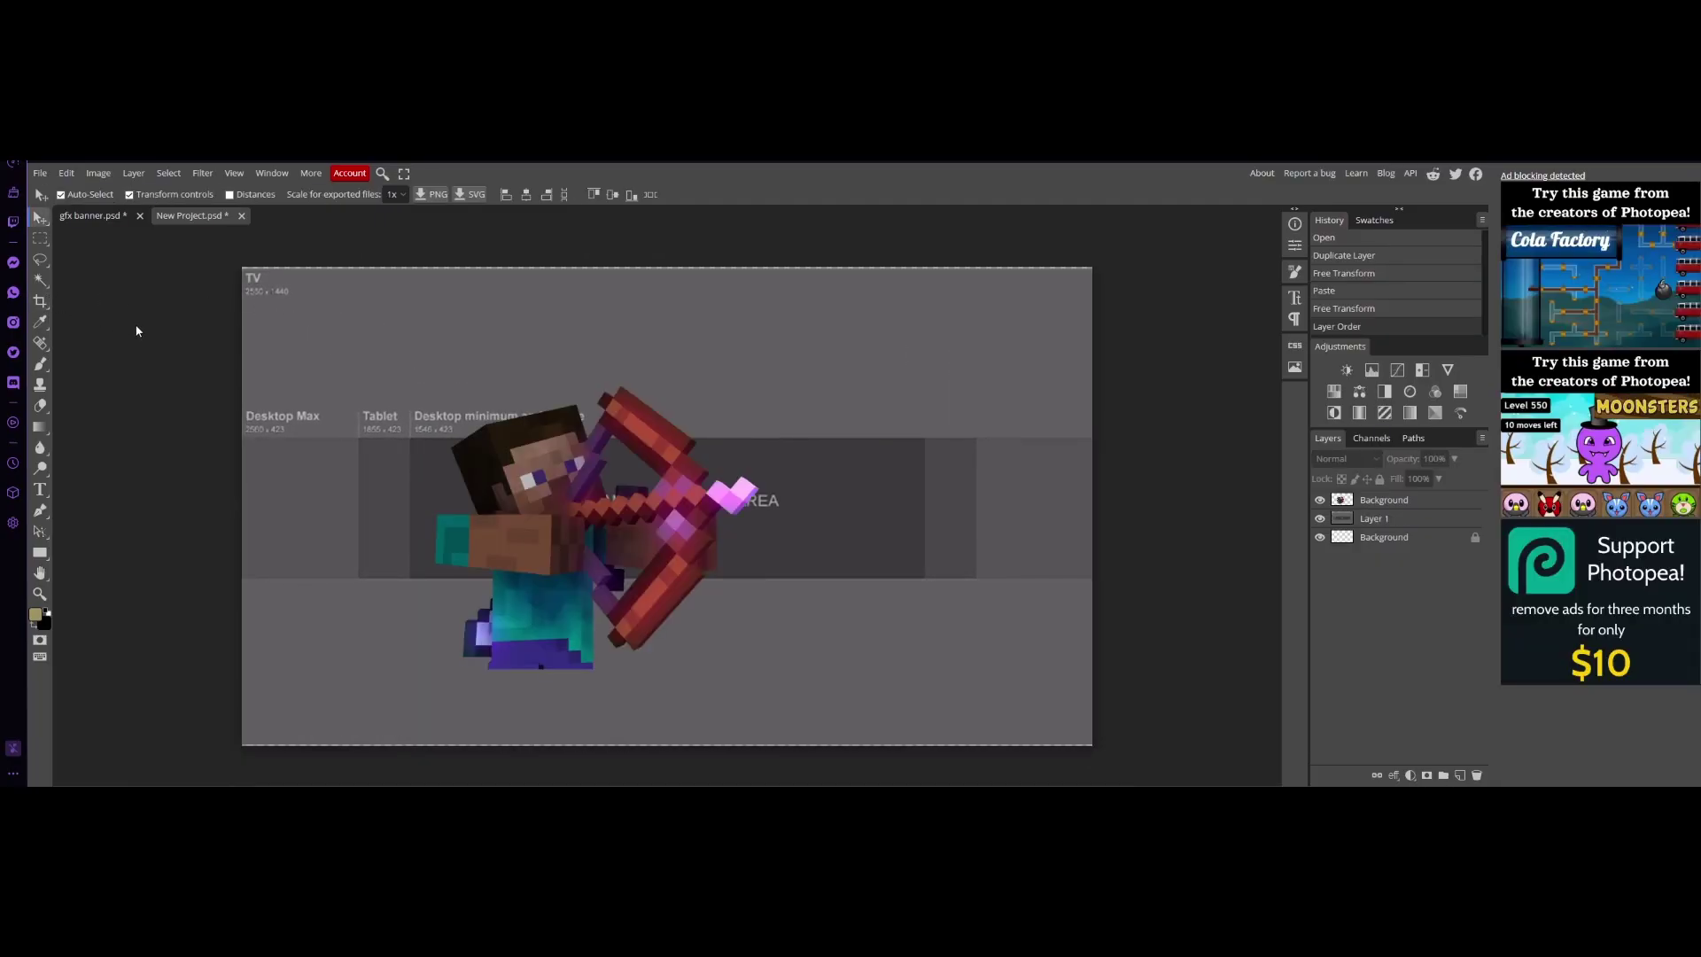
Step: Draw black rectangles over the banner's top and bottom sections
left_click(39, 554)
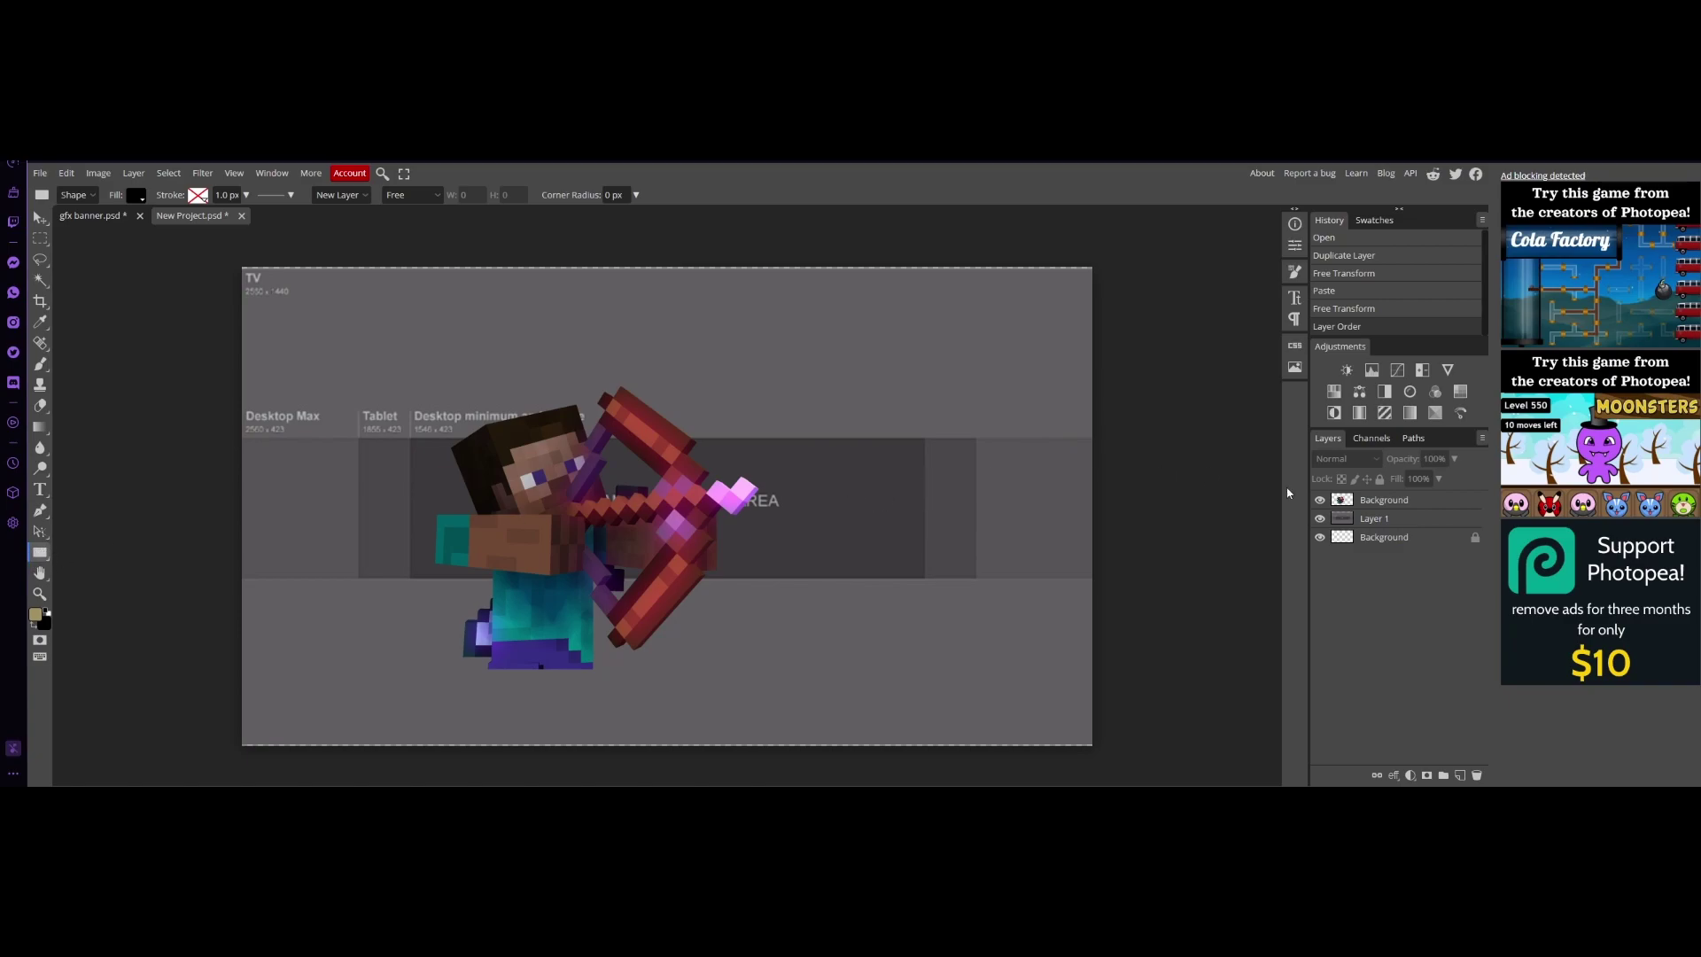
left_click_drag(1319, 509, 1371, 534)
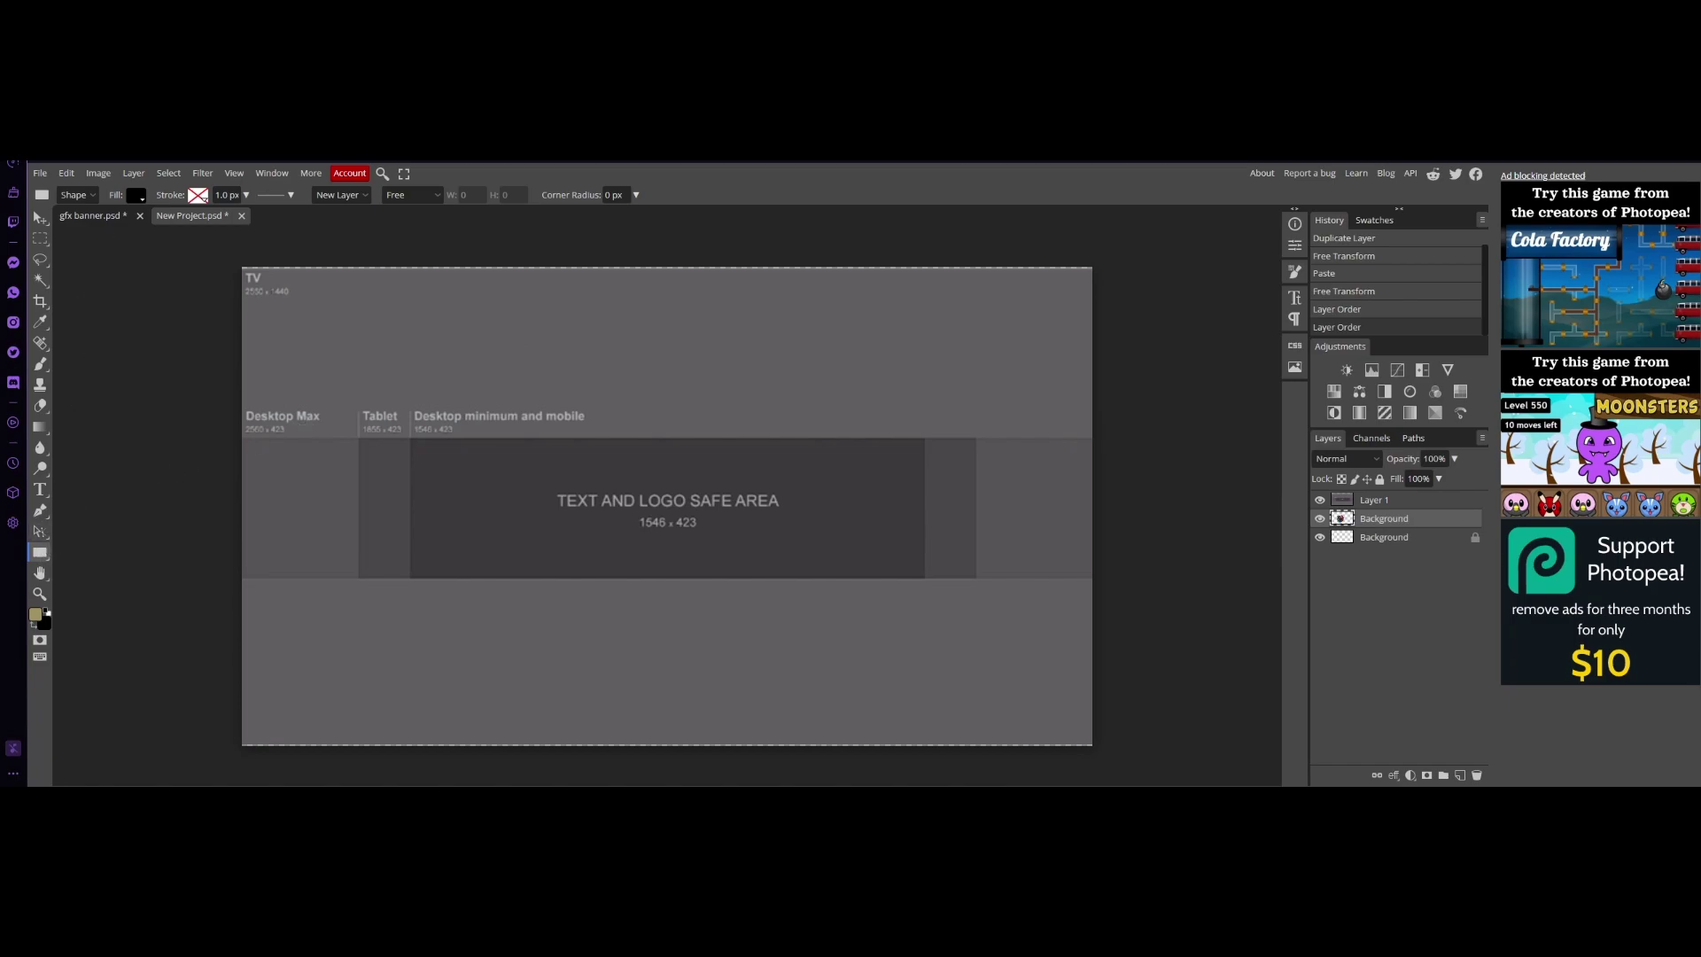
right_click(39, 556)
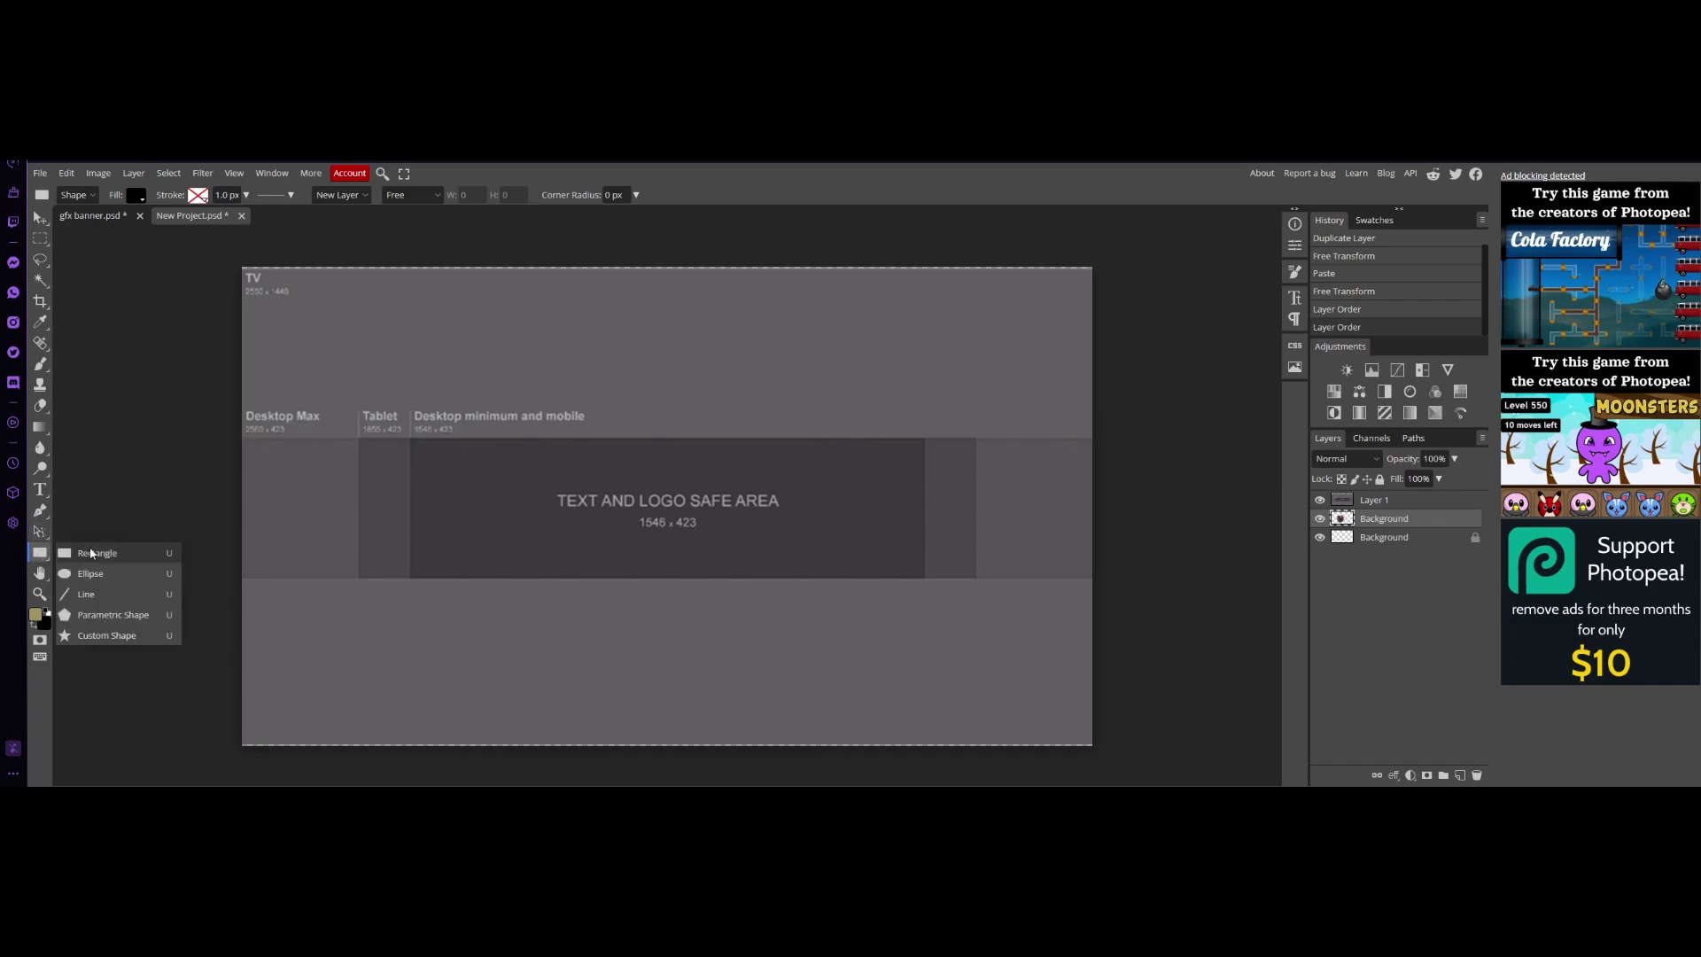
left_click(88, 550)
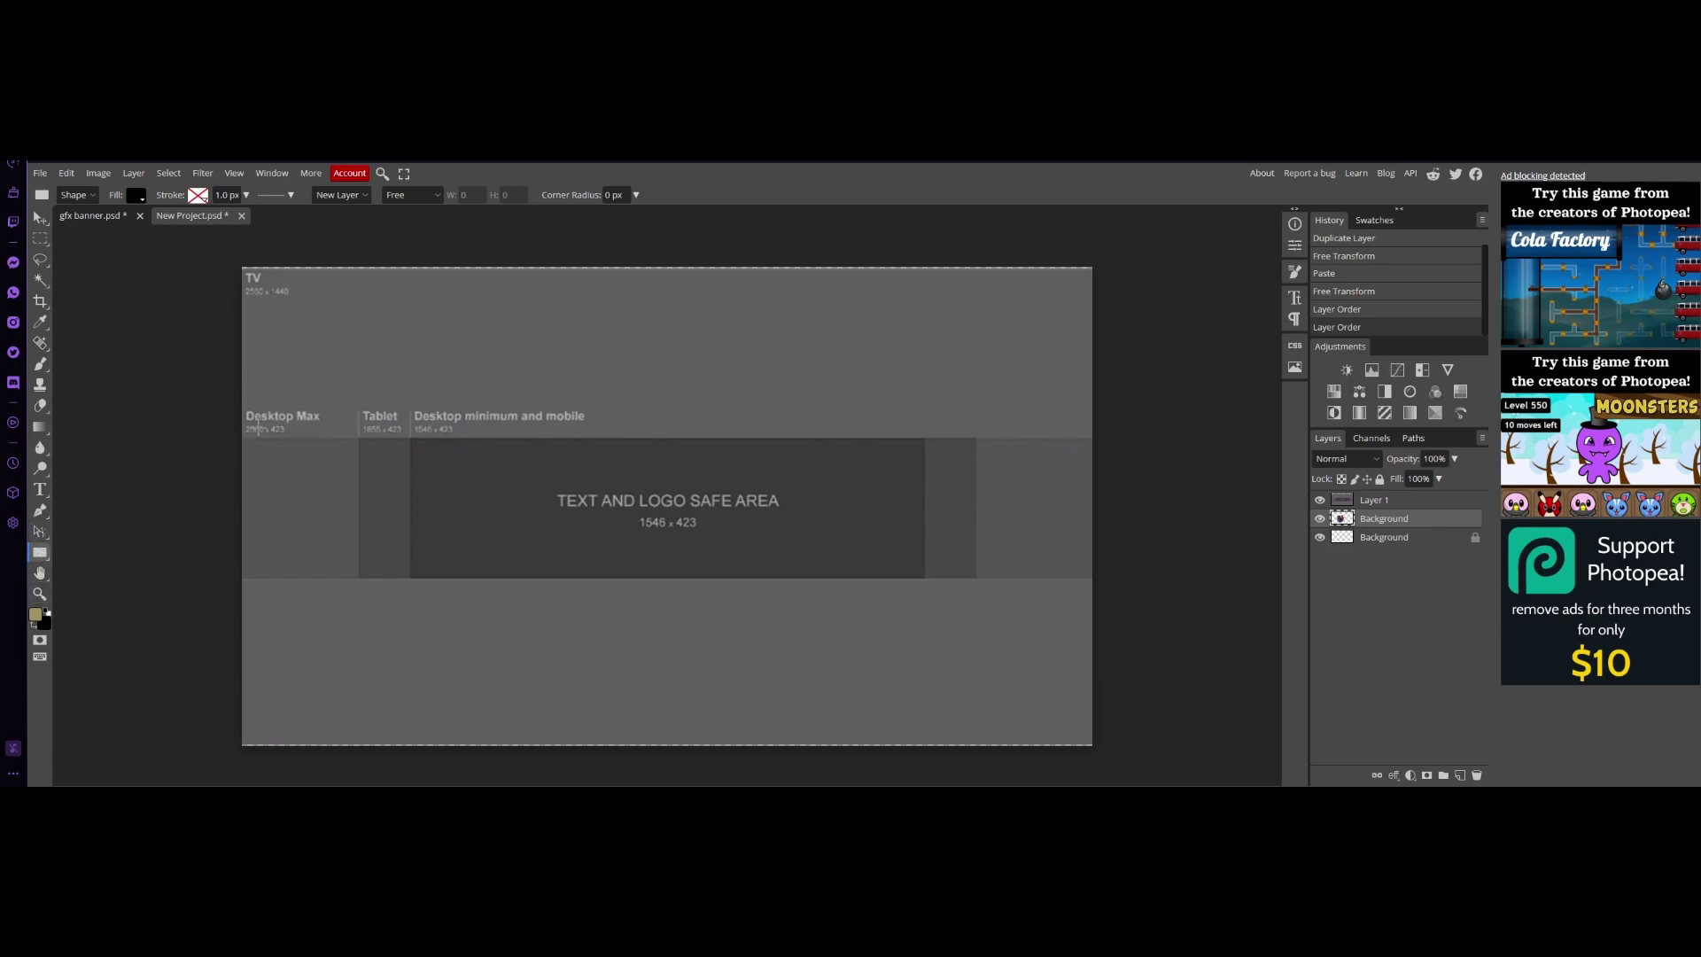
left_click_drag(241, 266, 1091, 438)
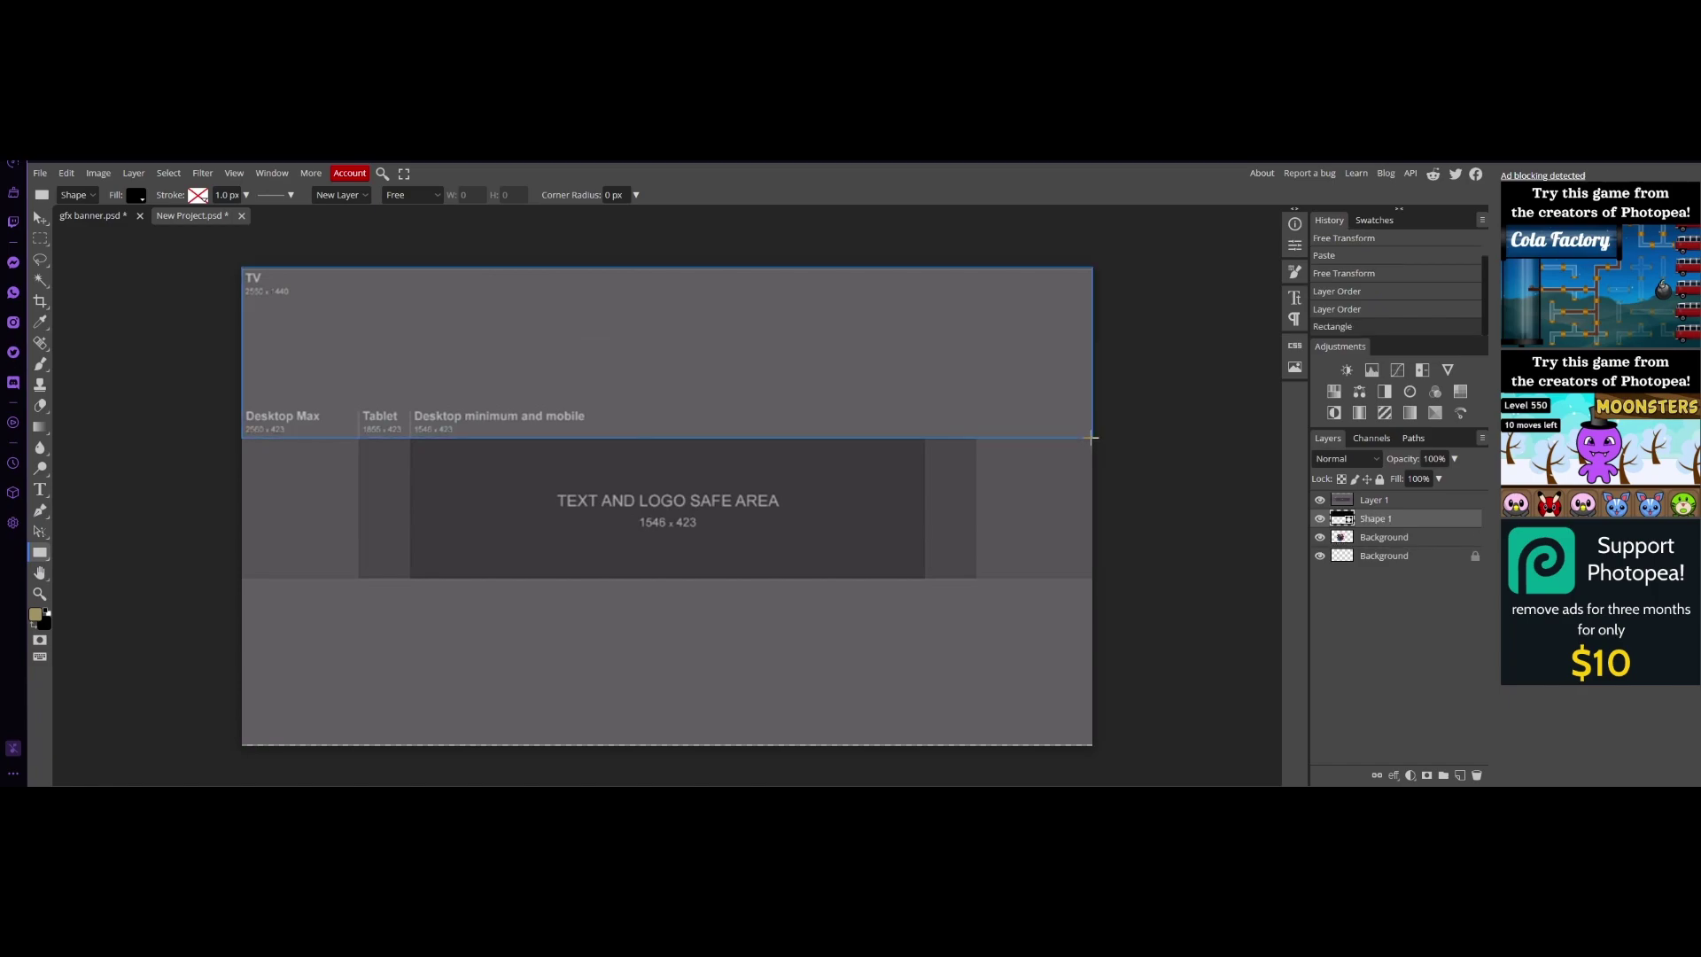
left_click_drag(1344, 519, 1344, 498)
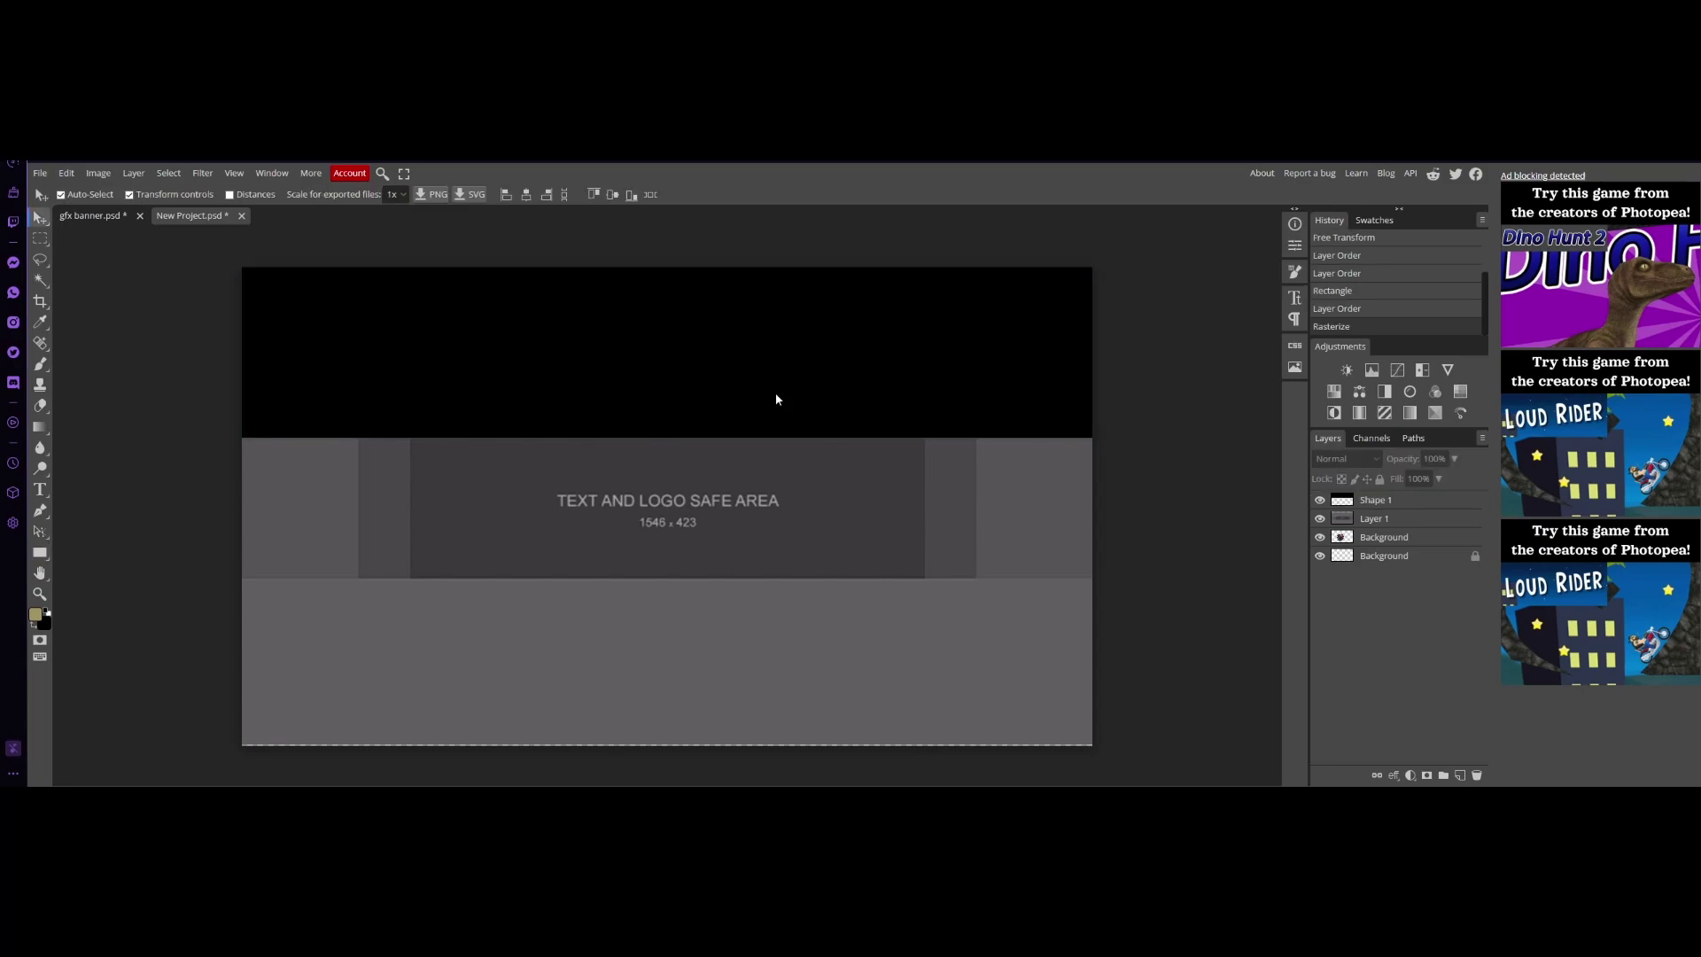
left_click(38, 431)
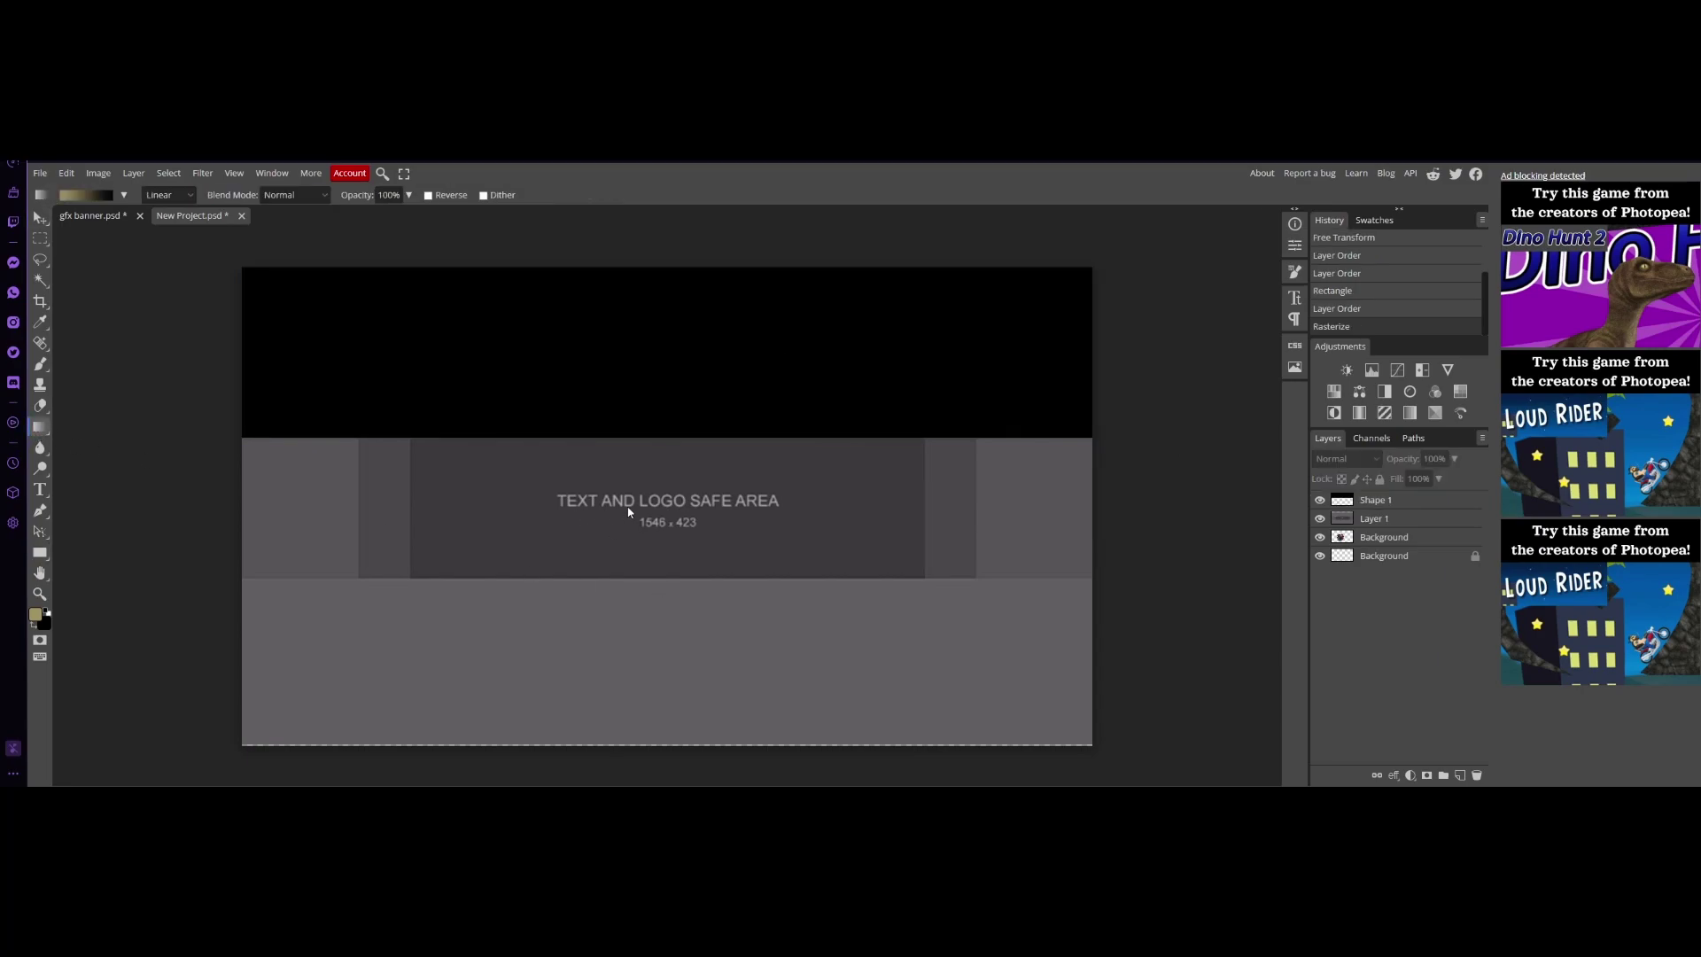
left_click(39, 553)
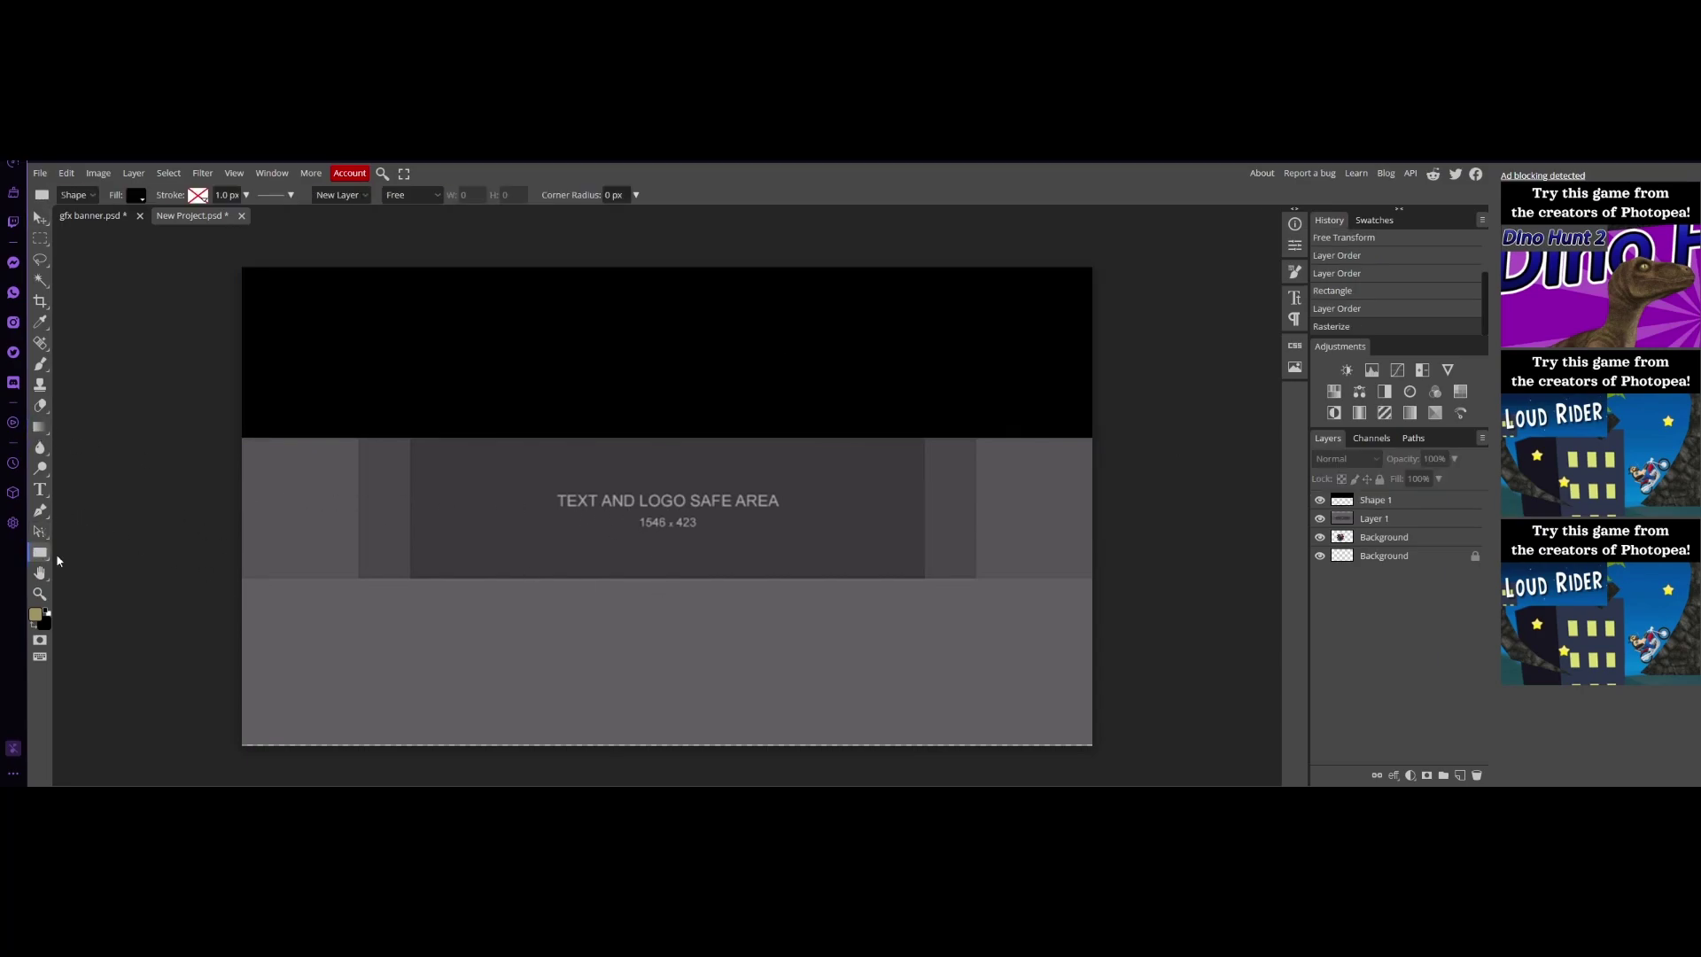
left_click_drag(240, 577, 1095, 746)
Step: Hide the template layer, shift Steve left in the middle strip, and clear the image search query
key("v")
left_click(1320, 538)
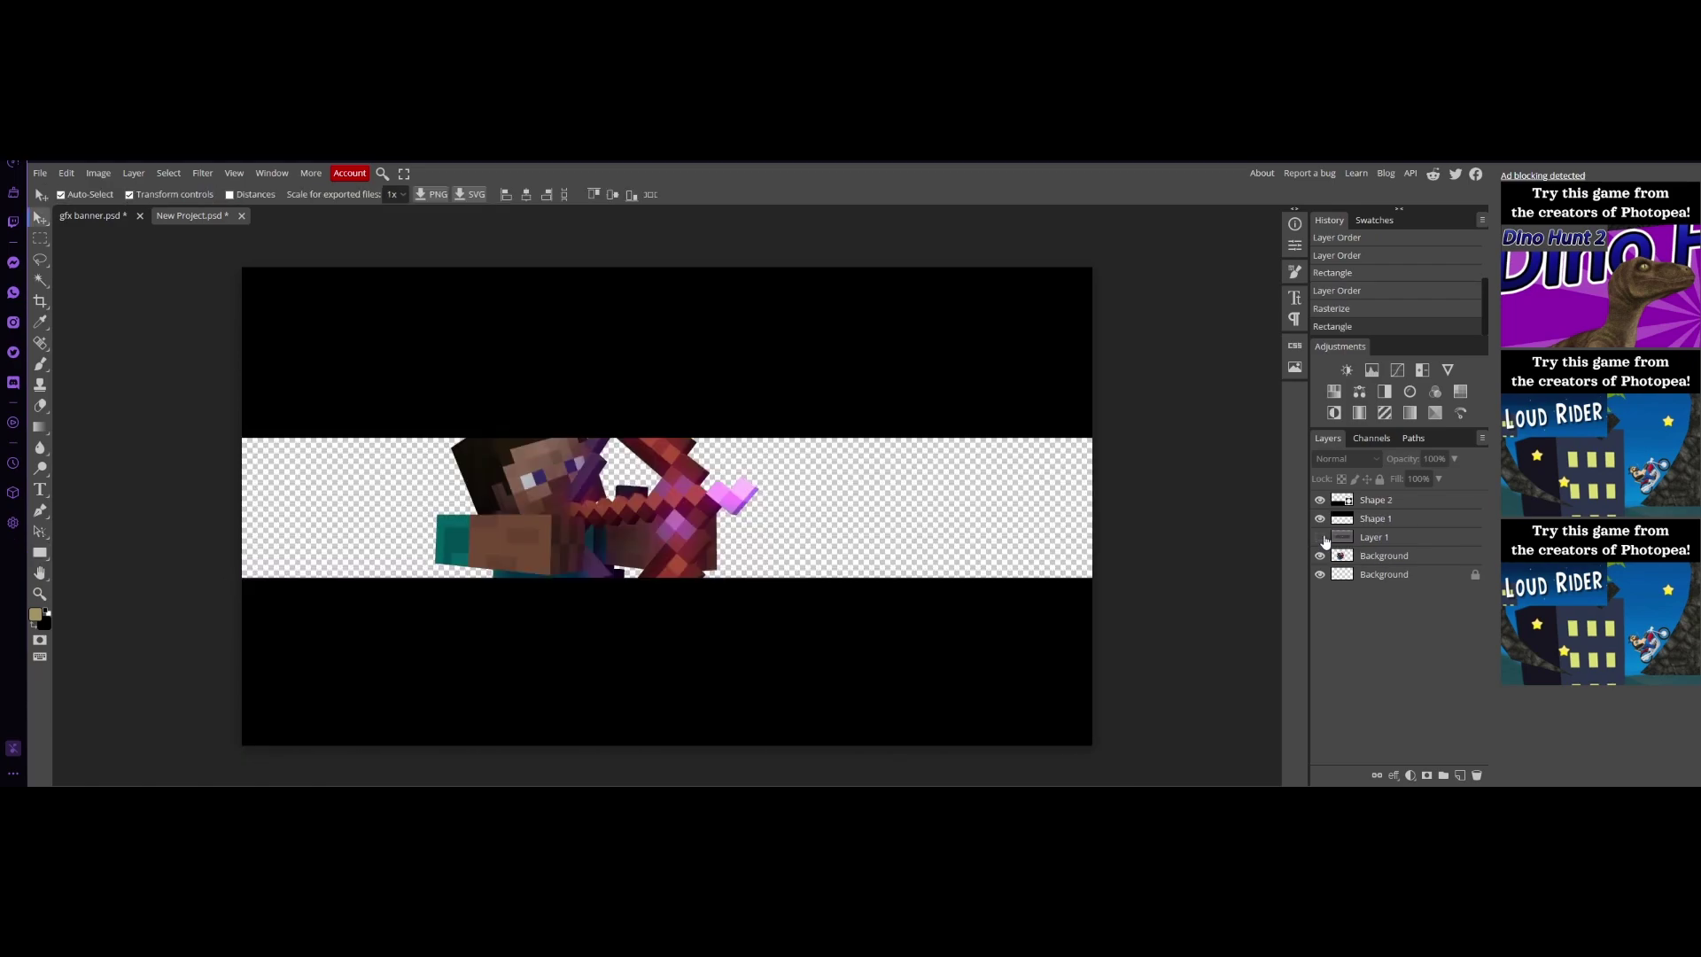
left_click_drag(564, 508, 471, 537)
left_click(83, 266)
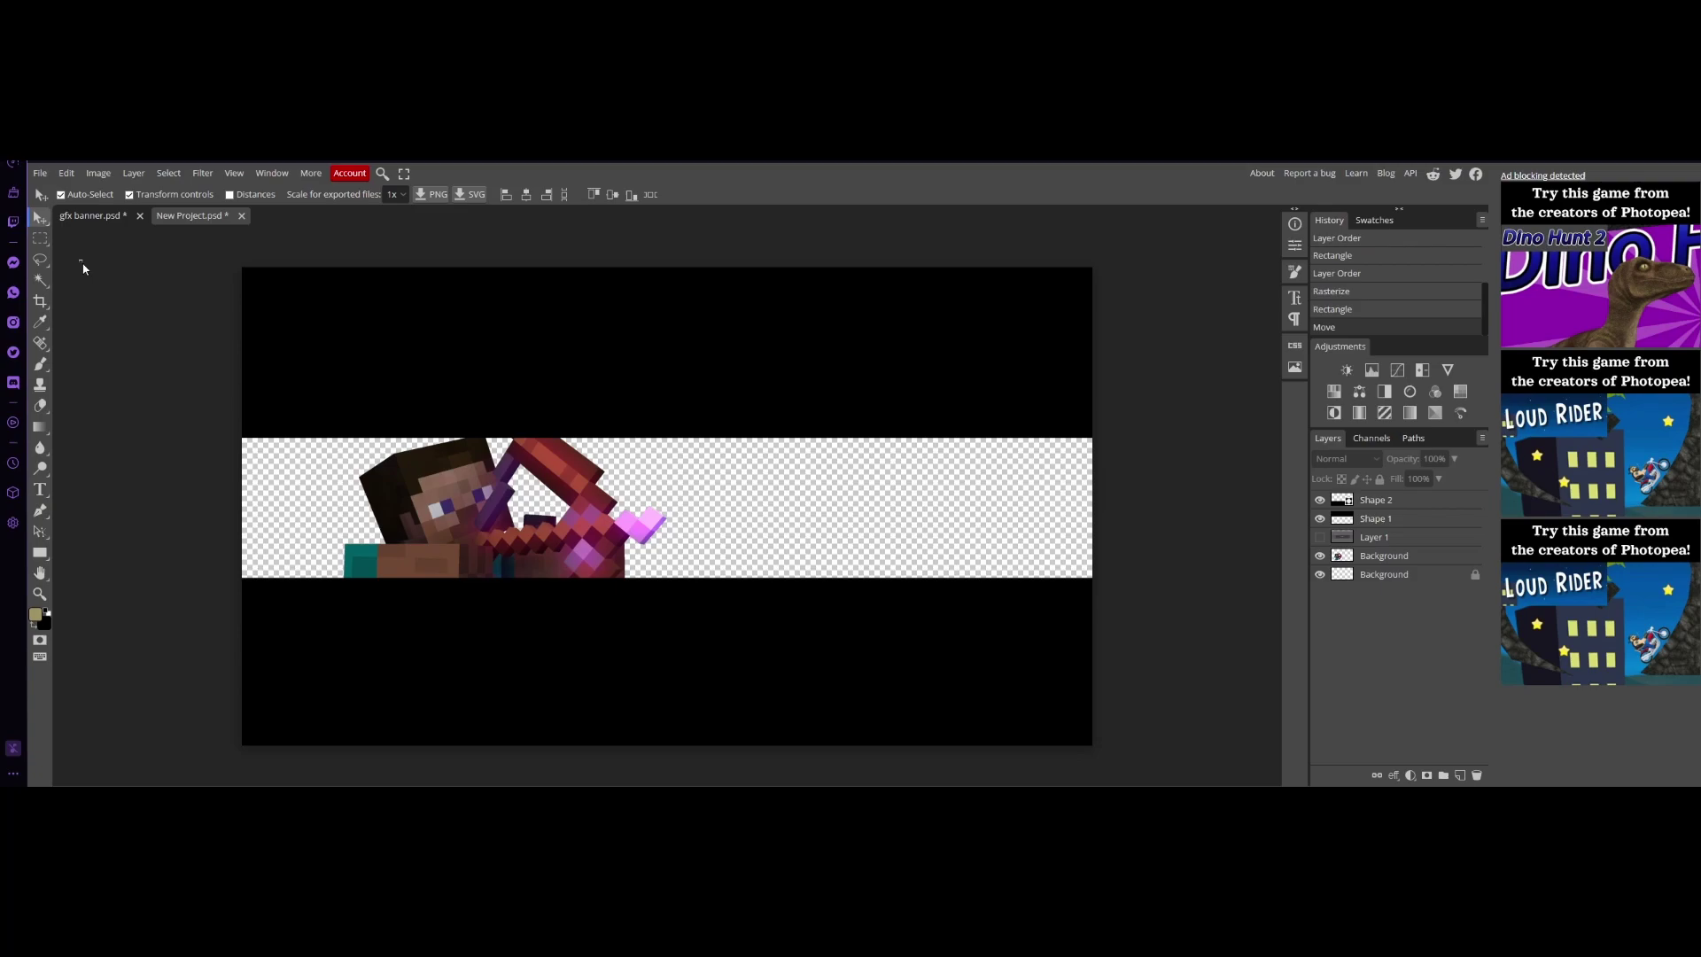
left_click_drag(521, 462, 507, 466)
left_click(106, 255)
left_click(516, 504)
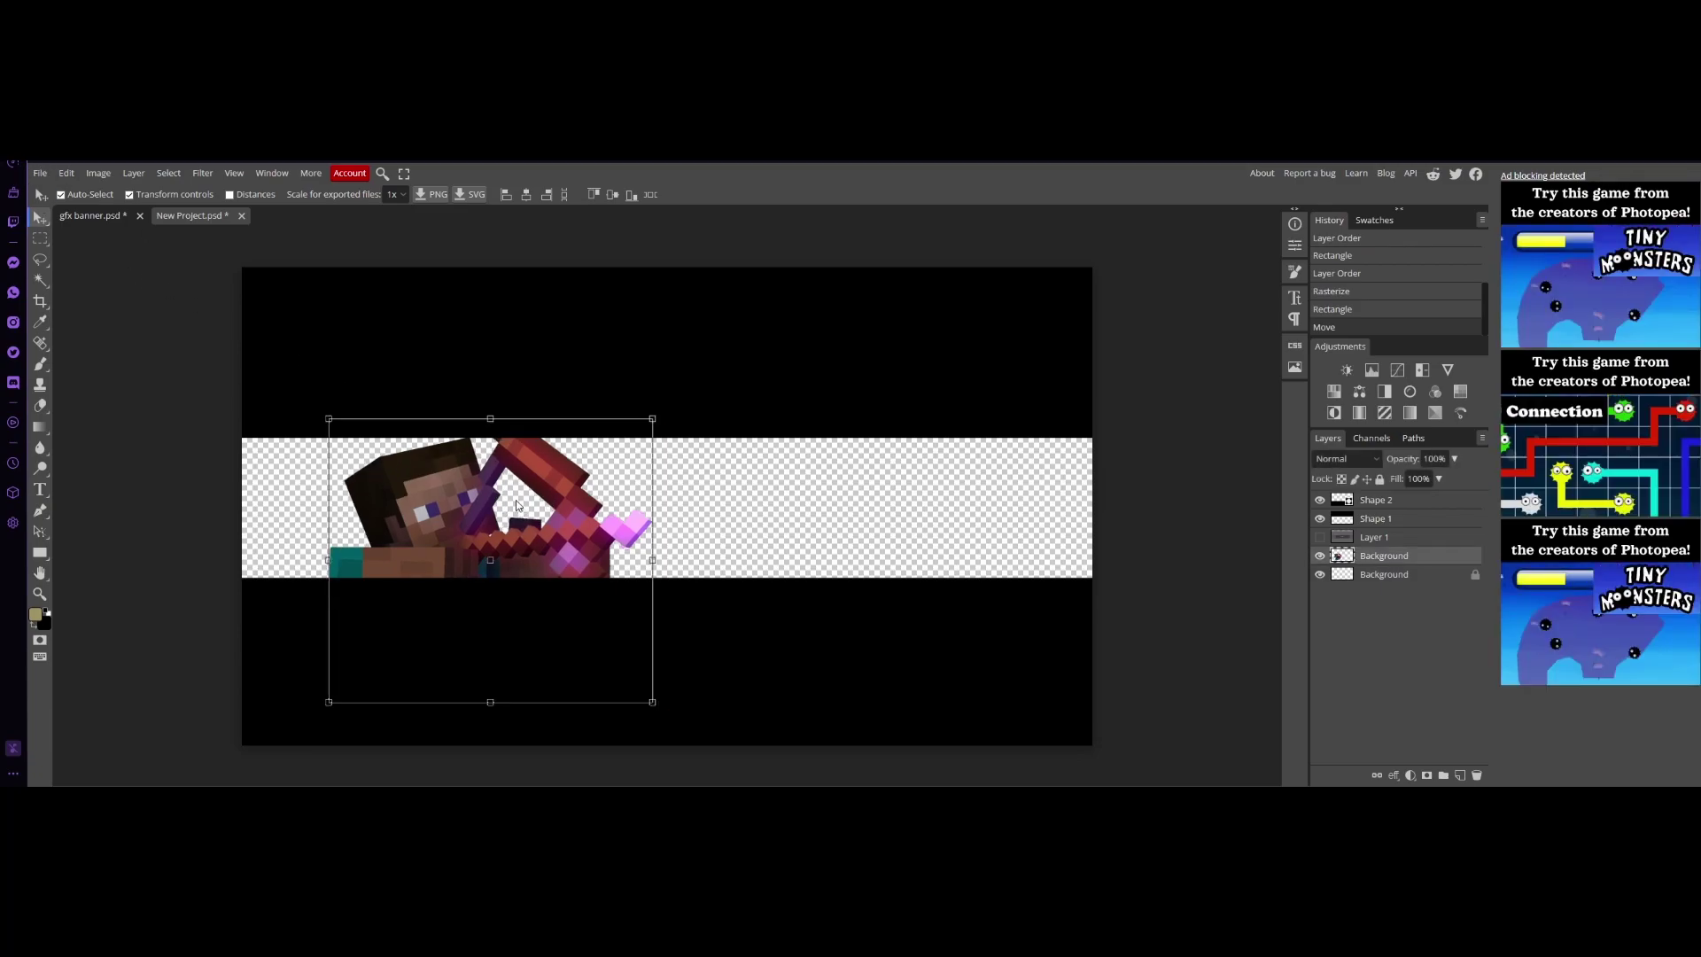
left_click_drag(555, 517, 572, 519)
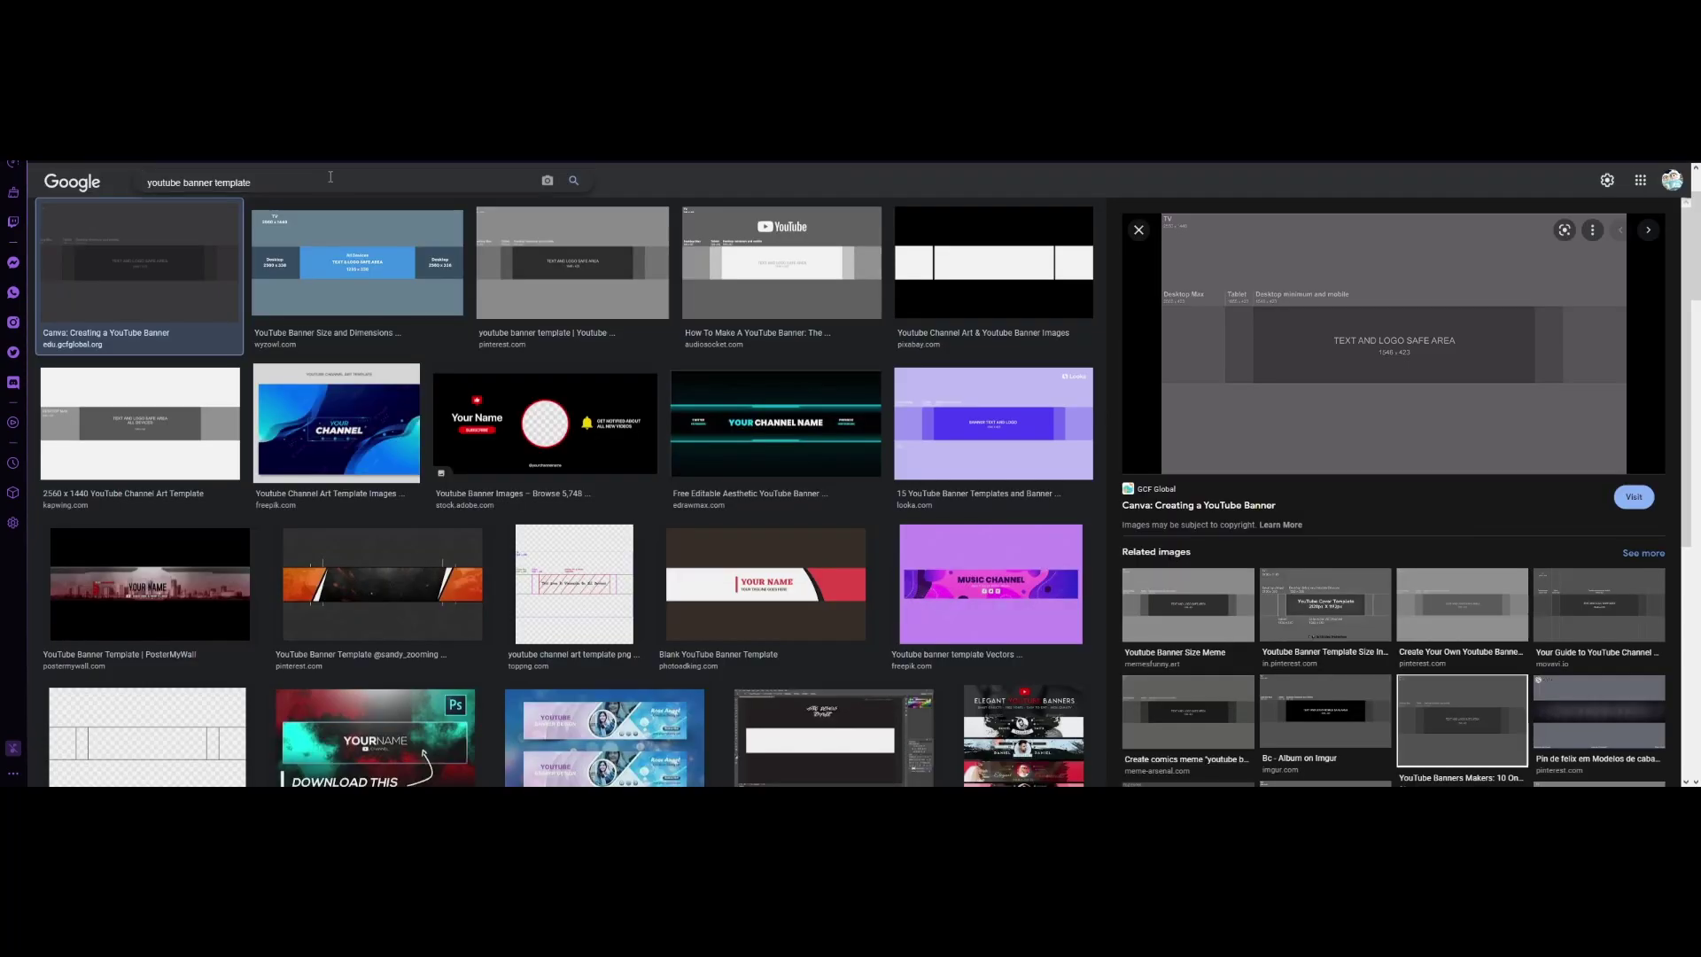
left_click(331, 176)
key("ctrl+a")
Step: Search Google Images for 'starry ni' and preview the Milky Way starry sky photo
type("starry ni")
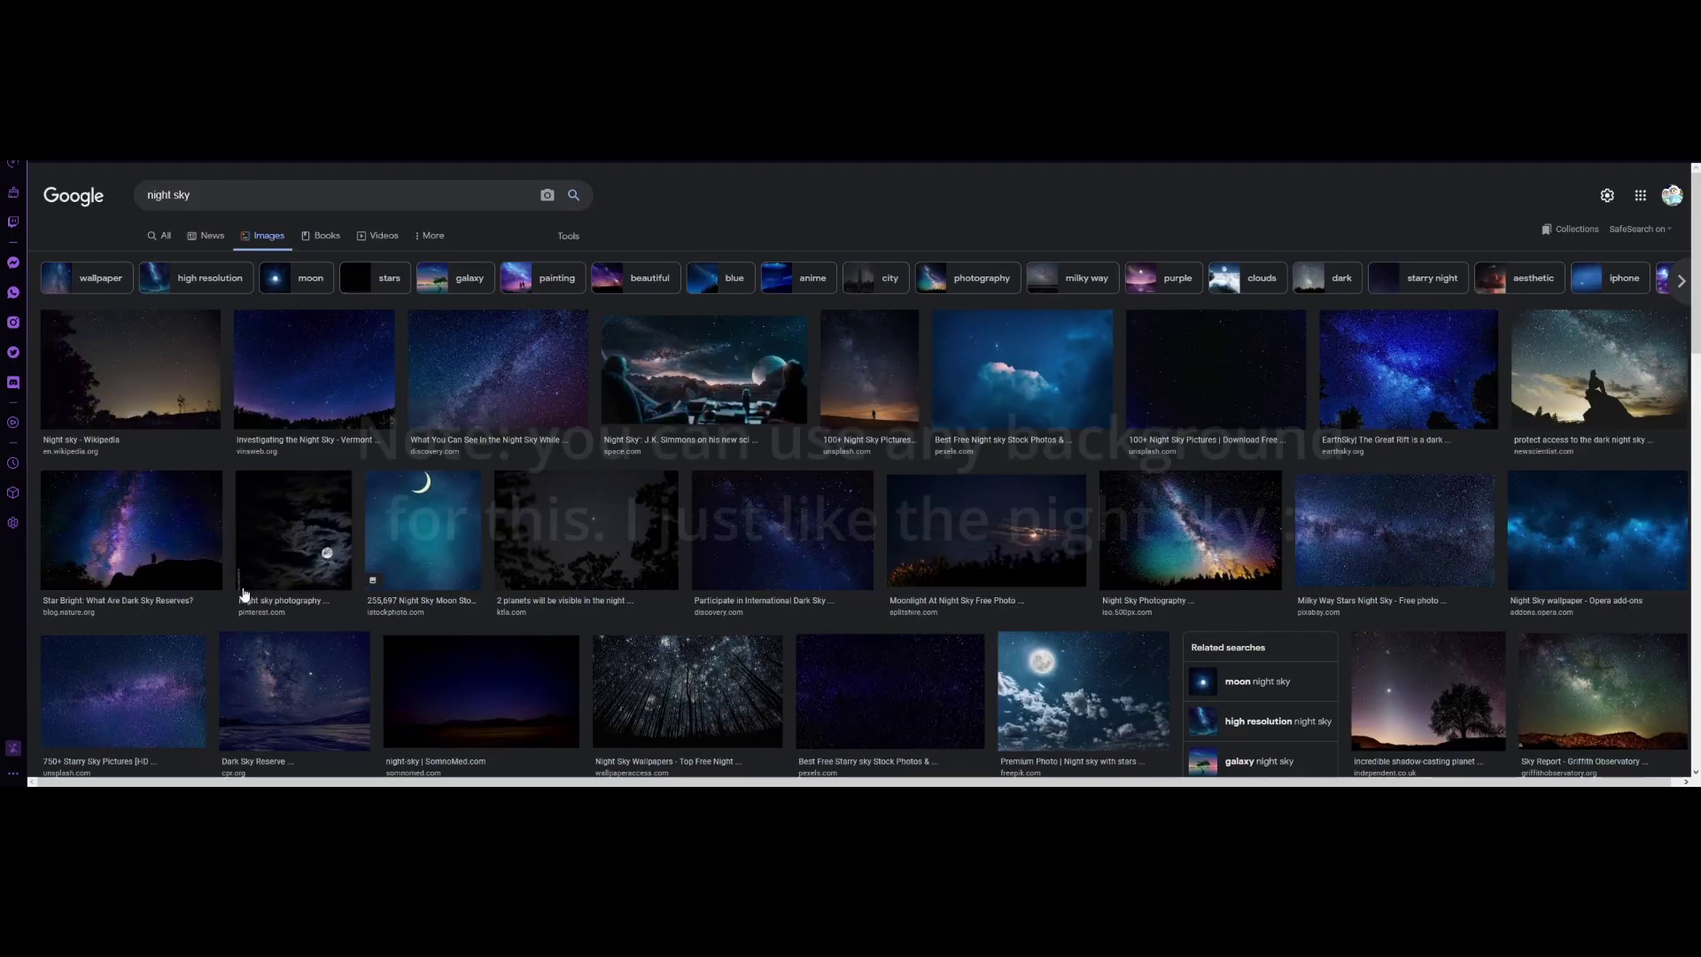
scroll(1541, 492, "down", 3)
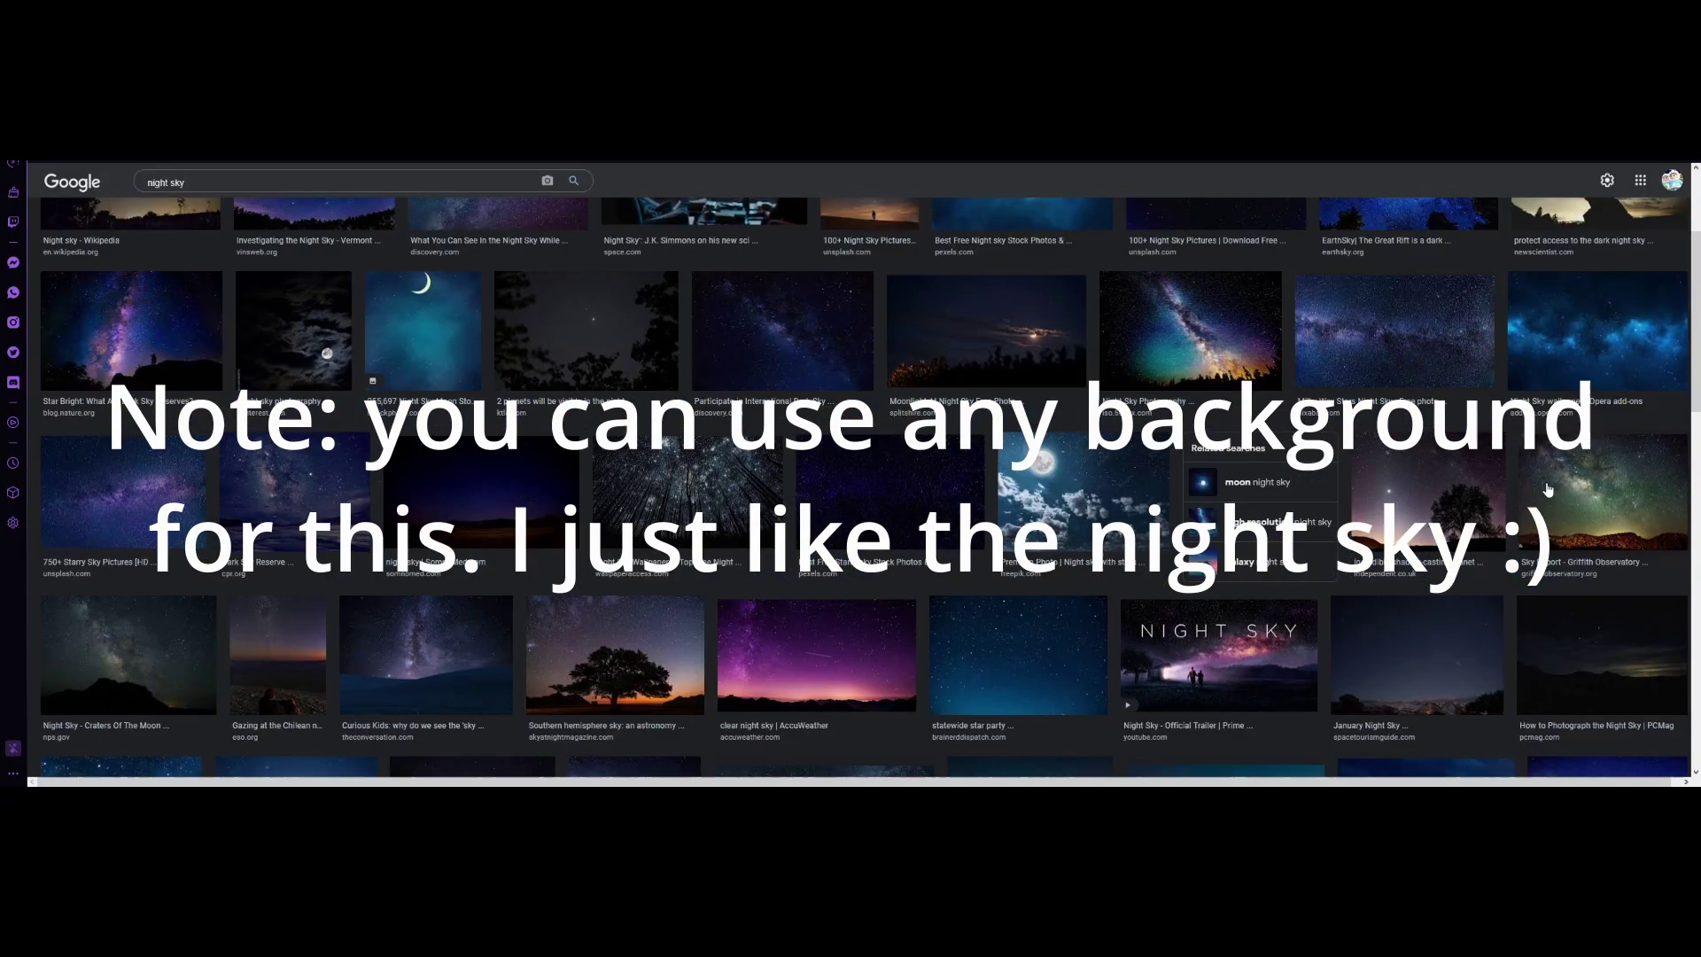
left_click(847, 502)
left_click(1001, 626)
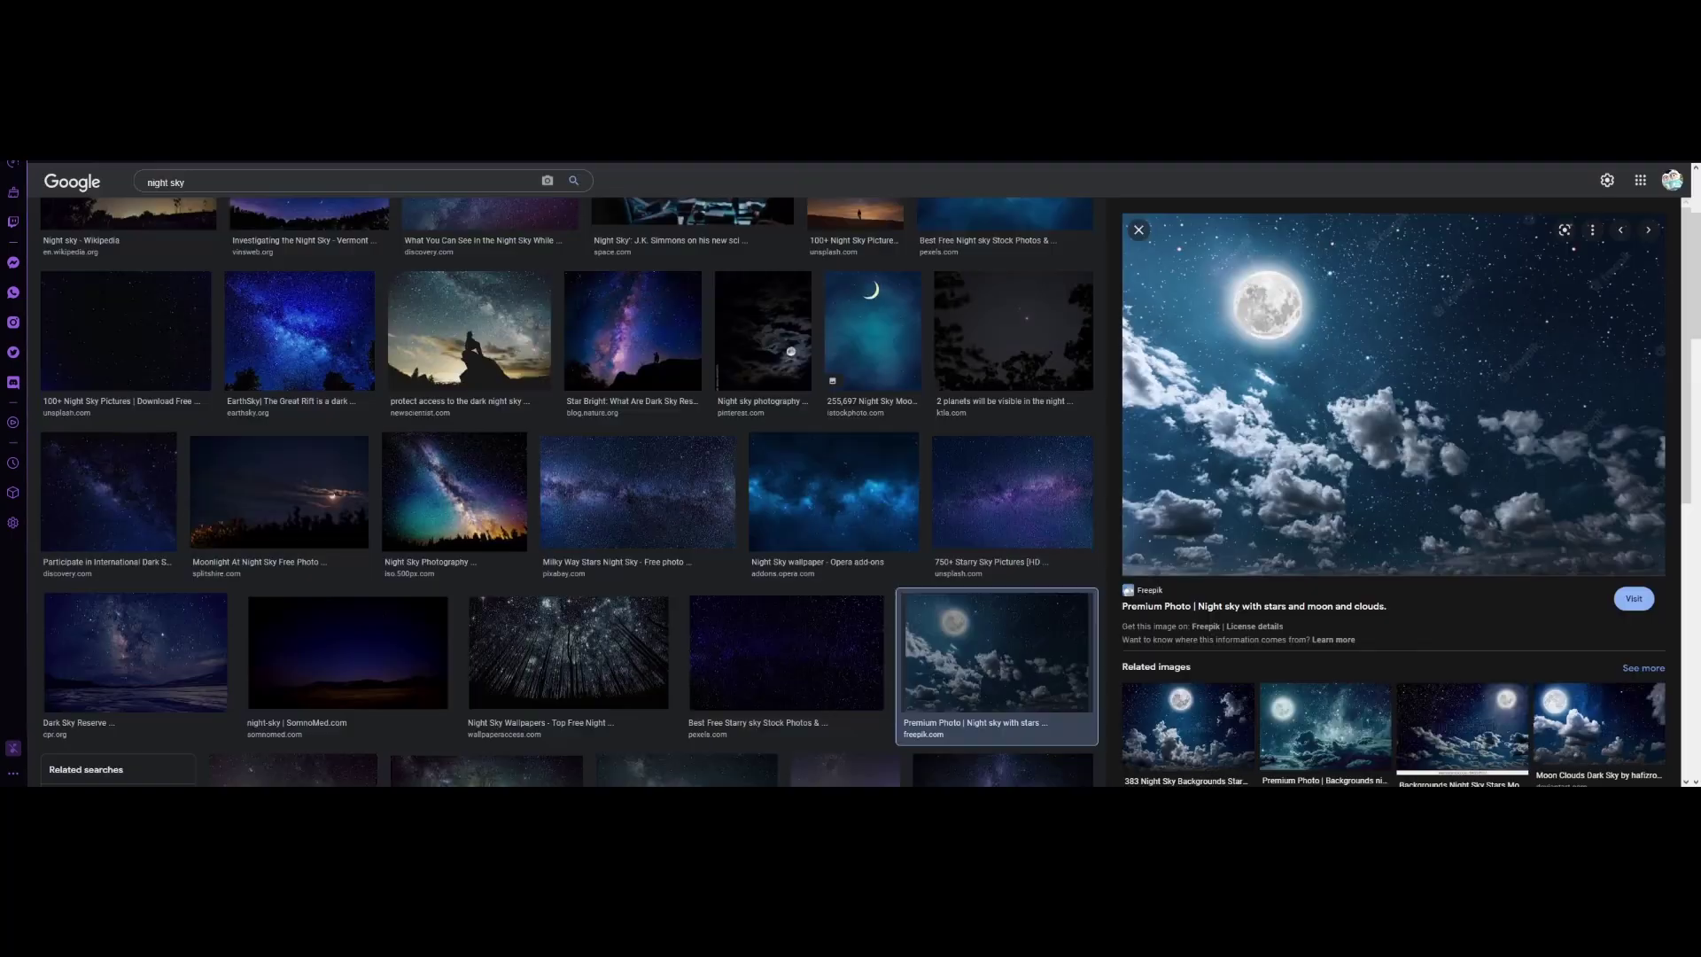
left_click(1039, 478)
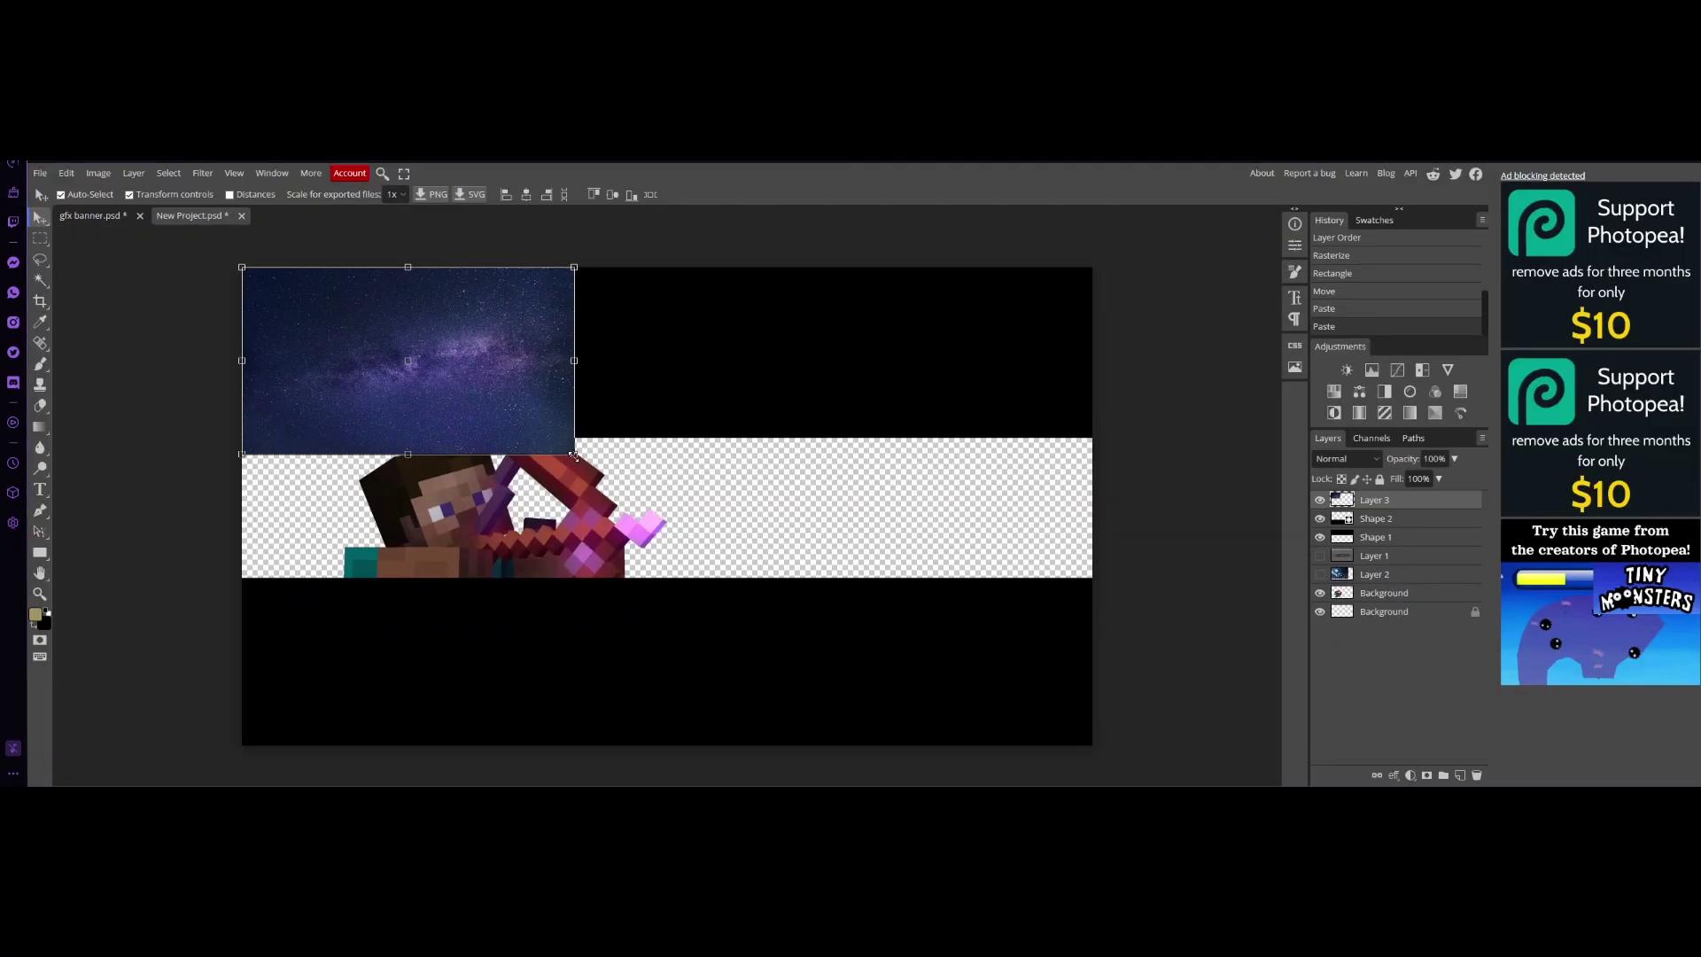
Step: Scale the starry image to 256% to fill the banner, place it below Steve, nudge Steve up
left_click_drag(573, 455, 1092, 745)
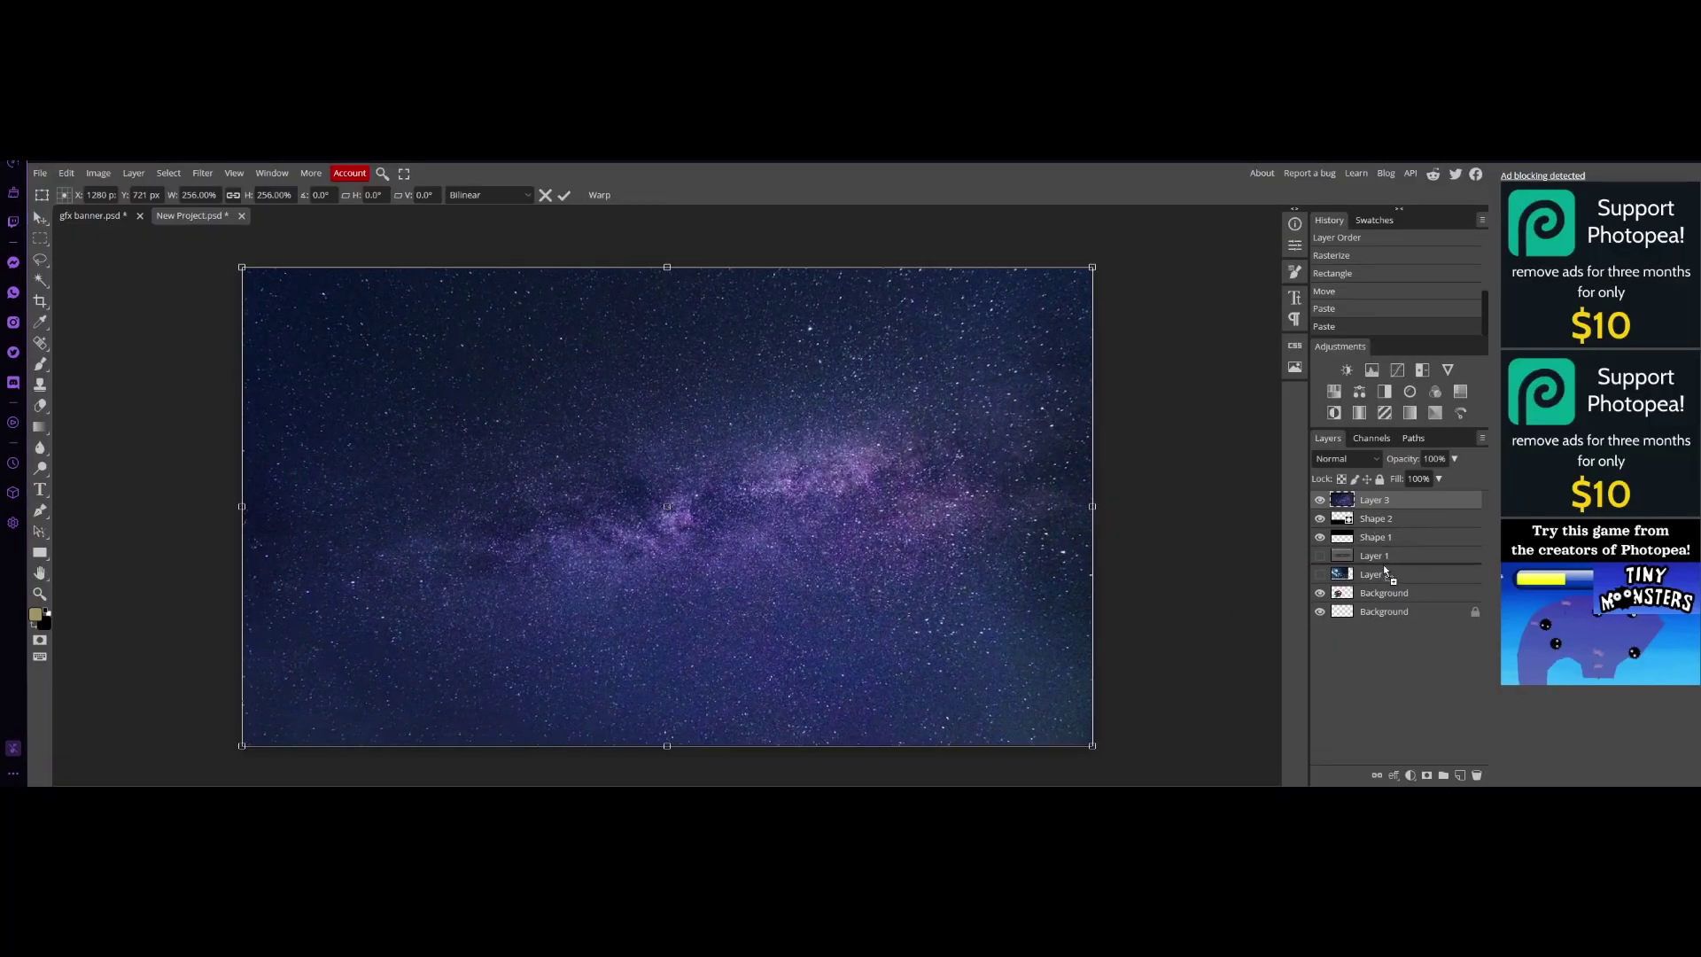
mouse_move(1384, 567)
left_mouse_down()
mouse_move(1379, 592)
mouse_move(1372, 571)
left_mouse_up()
left_click(1148, 532)
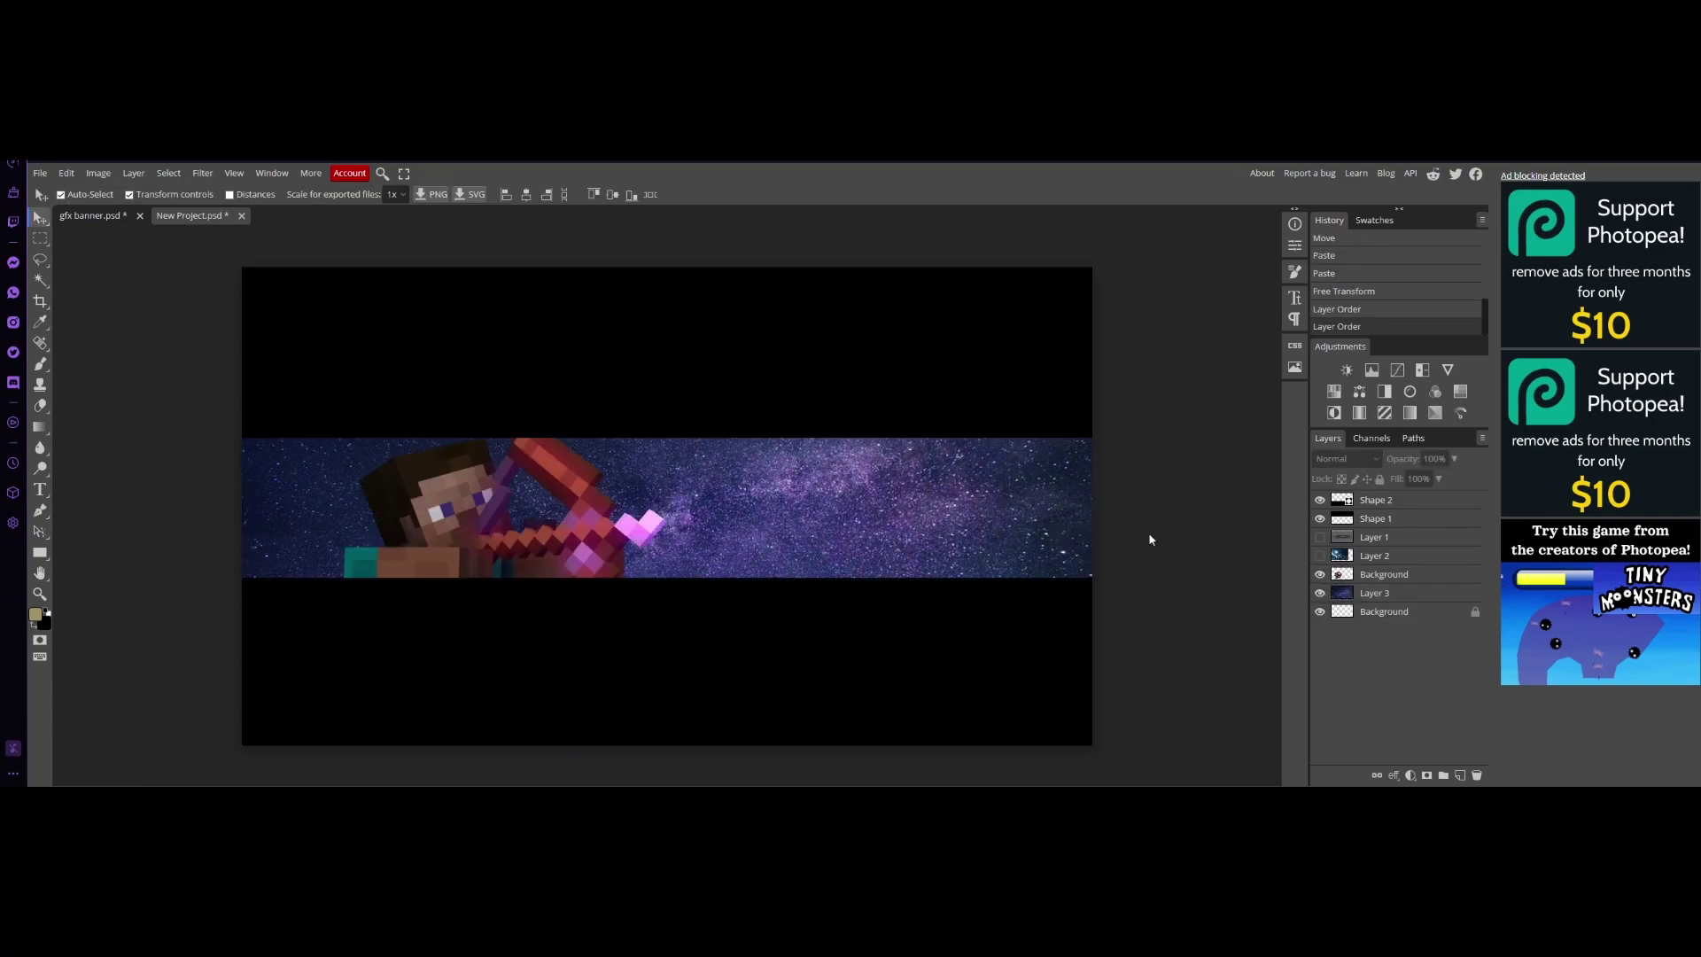
left_click(1365, 596)
left_click(1183, 563)
left_click_drag(557, 535, 547, 526)
Step: Load the Minecraft font and set the text size to 110 px
key("t")
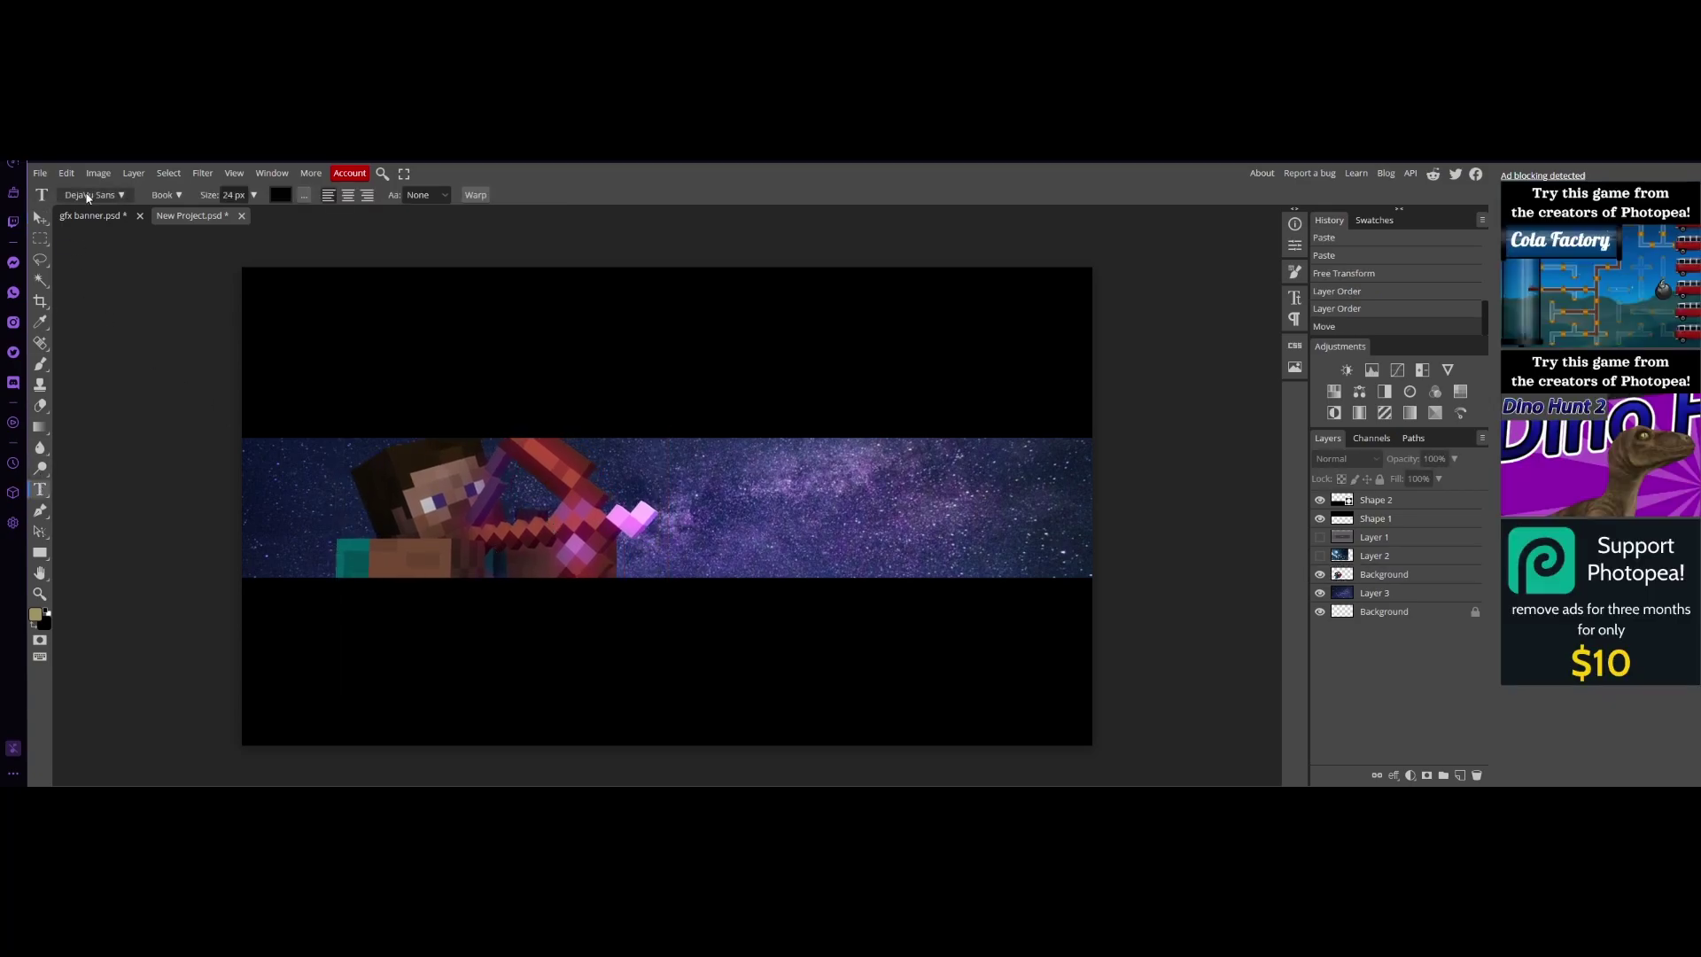
left_click(93, 194)
left_click(129, 248)
type("mine")
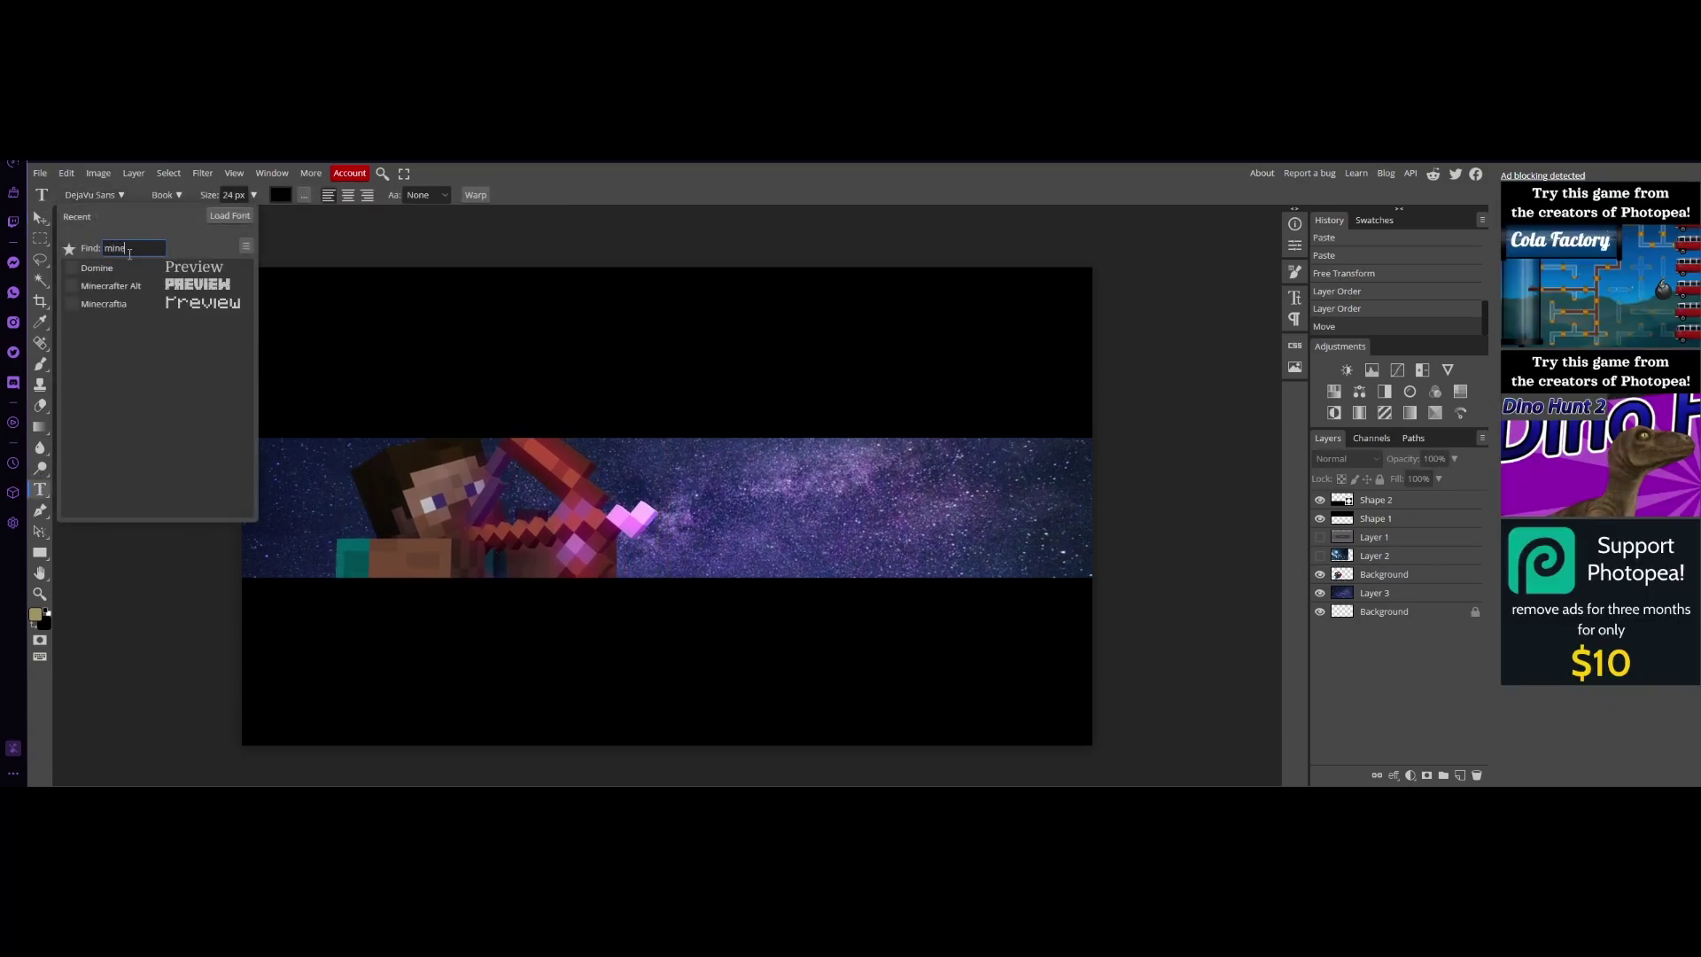
left_click(225, 218)
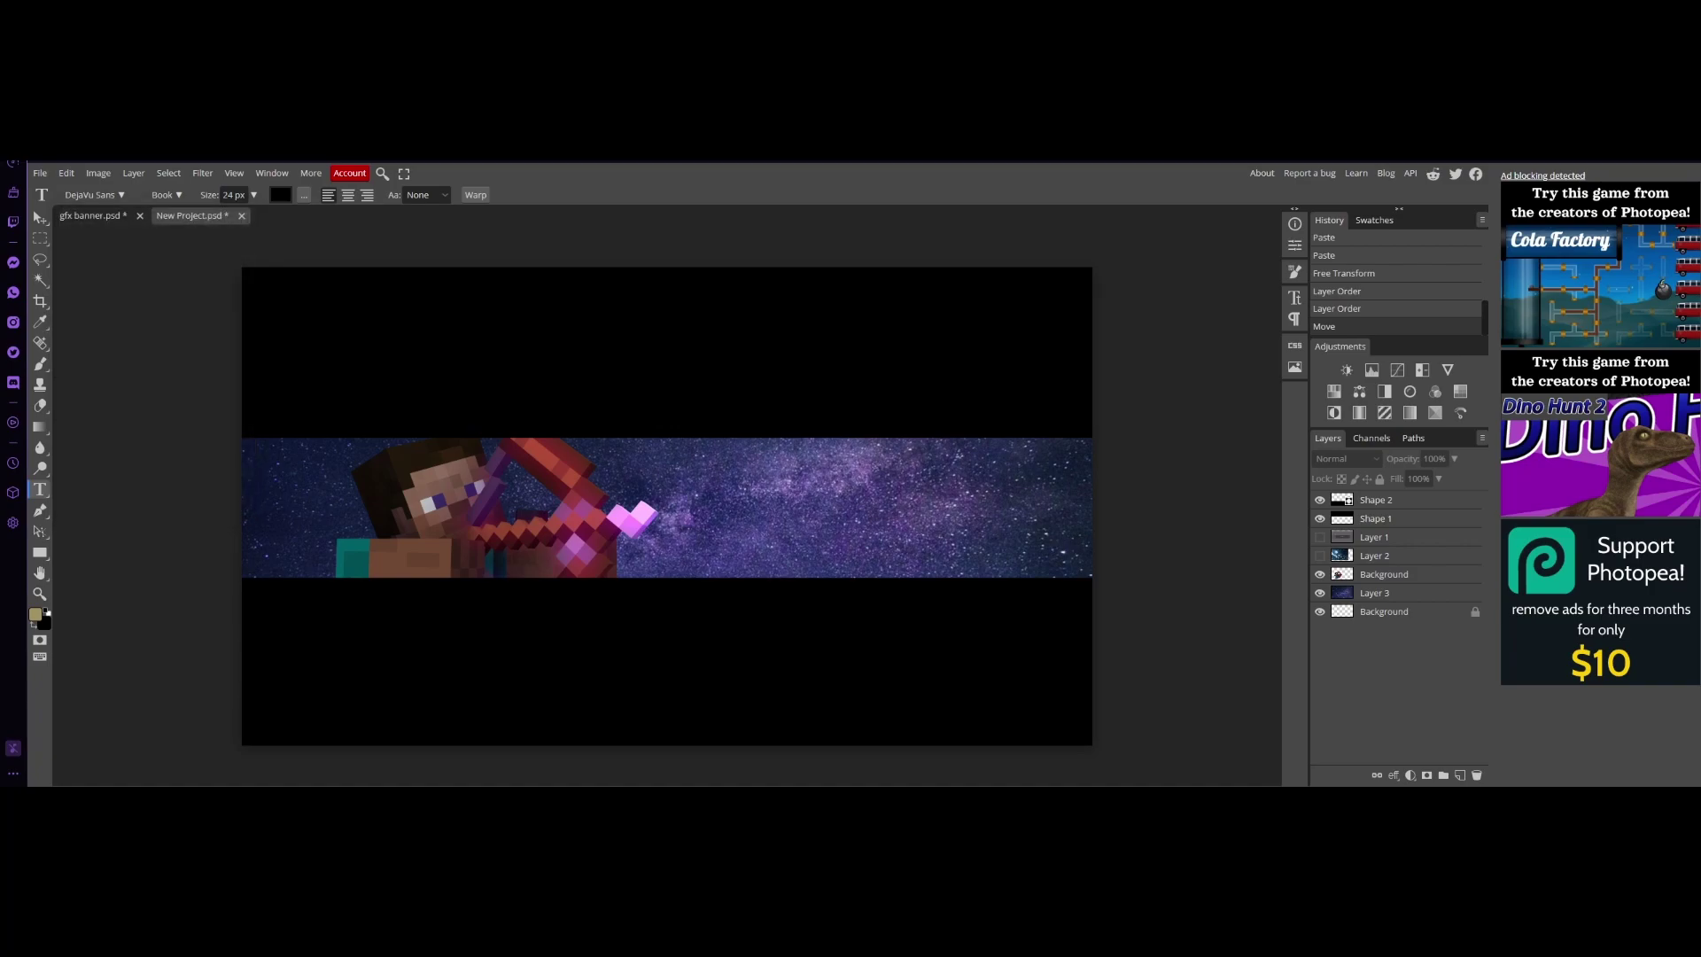
left_click(99, 194)
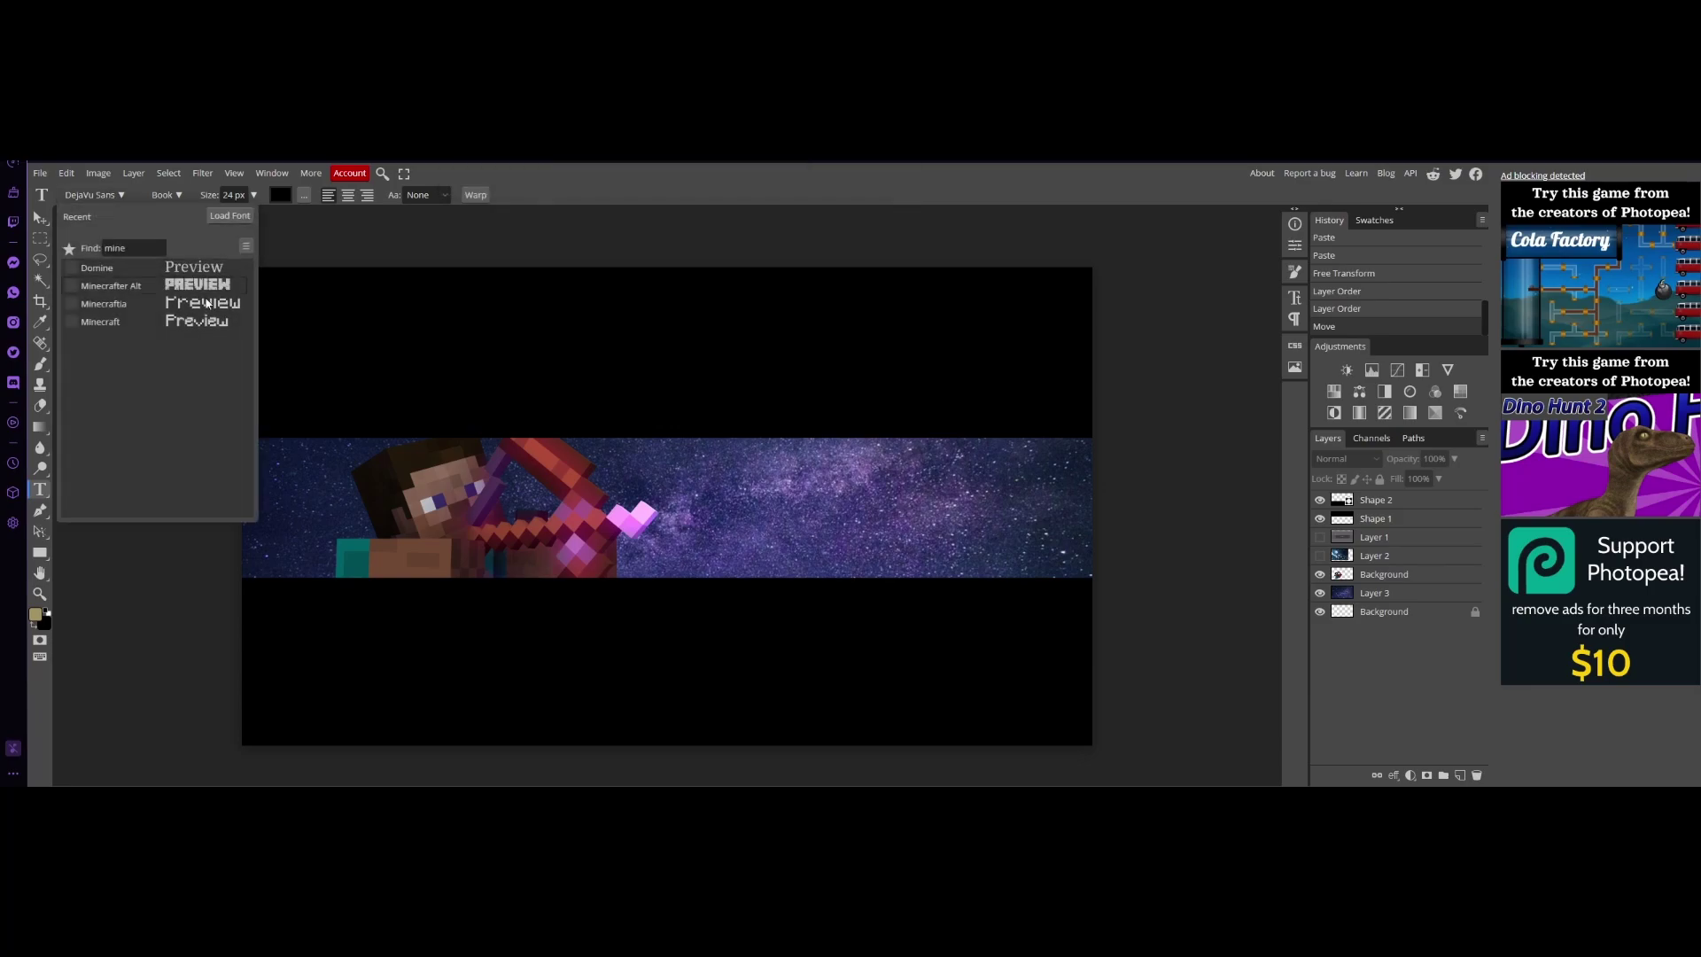
left_click(168, 321)
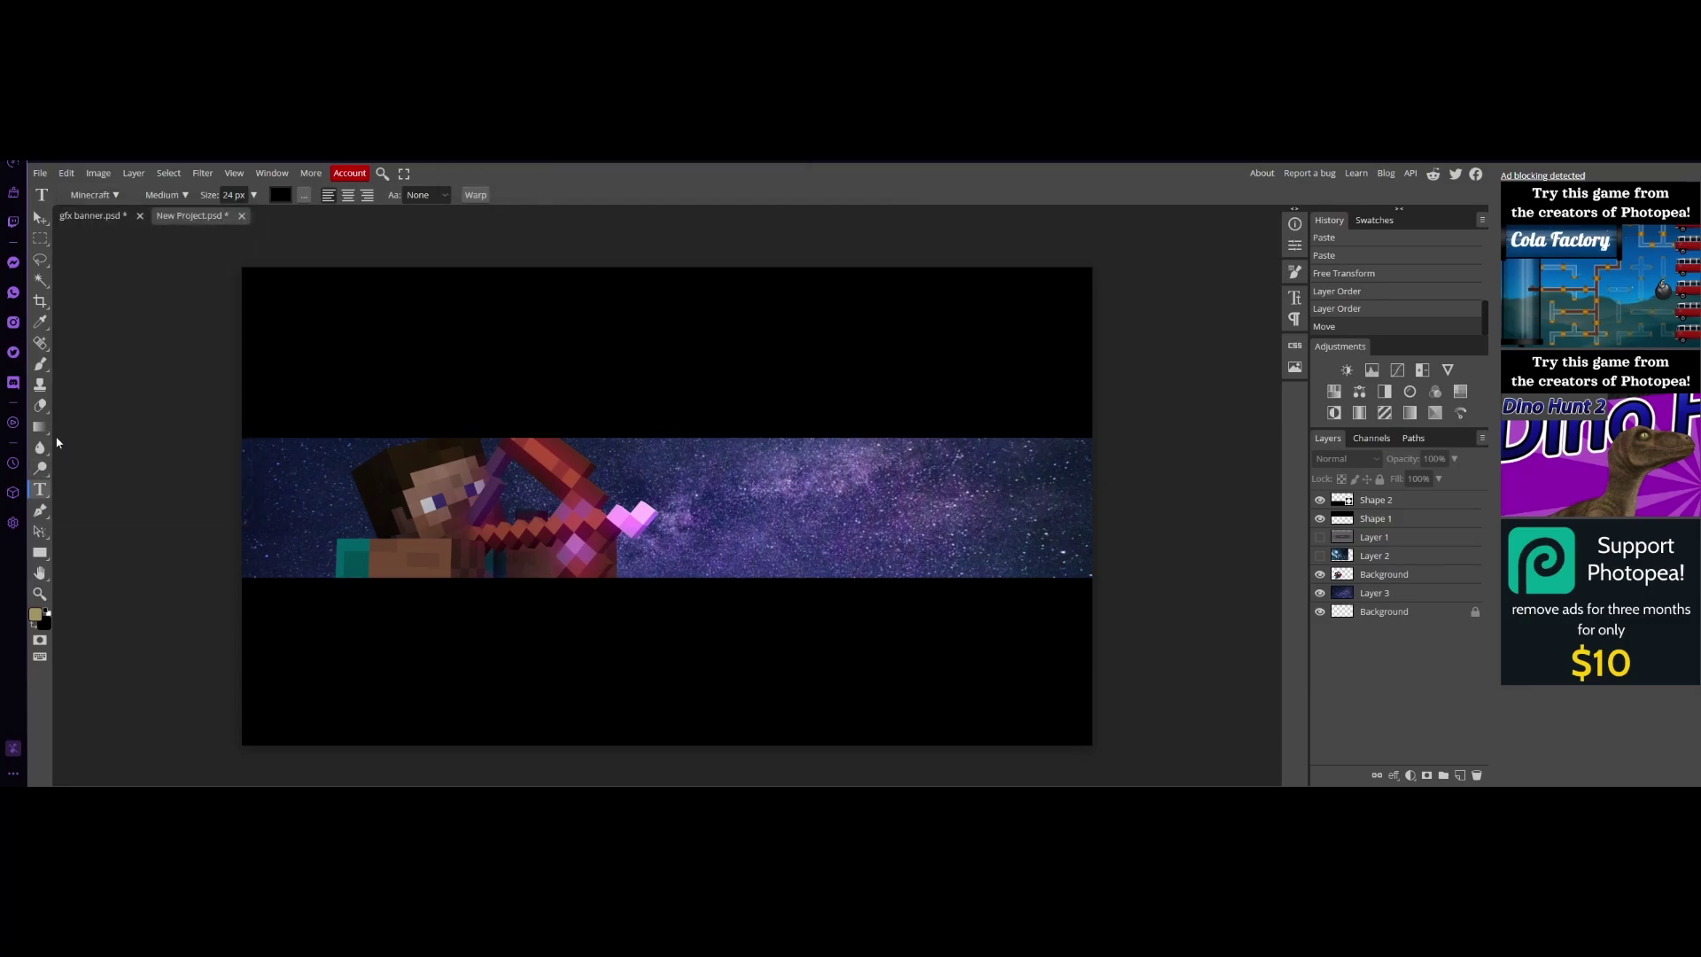
left_click(252, 195)
left_click(249, 216)
left_click_drag(251, 221, 255, 220)
Step: Type 'Crescent', enlarge it to about 202%, and place it beside Steve's bow
left_click(690, 519)
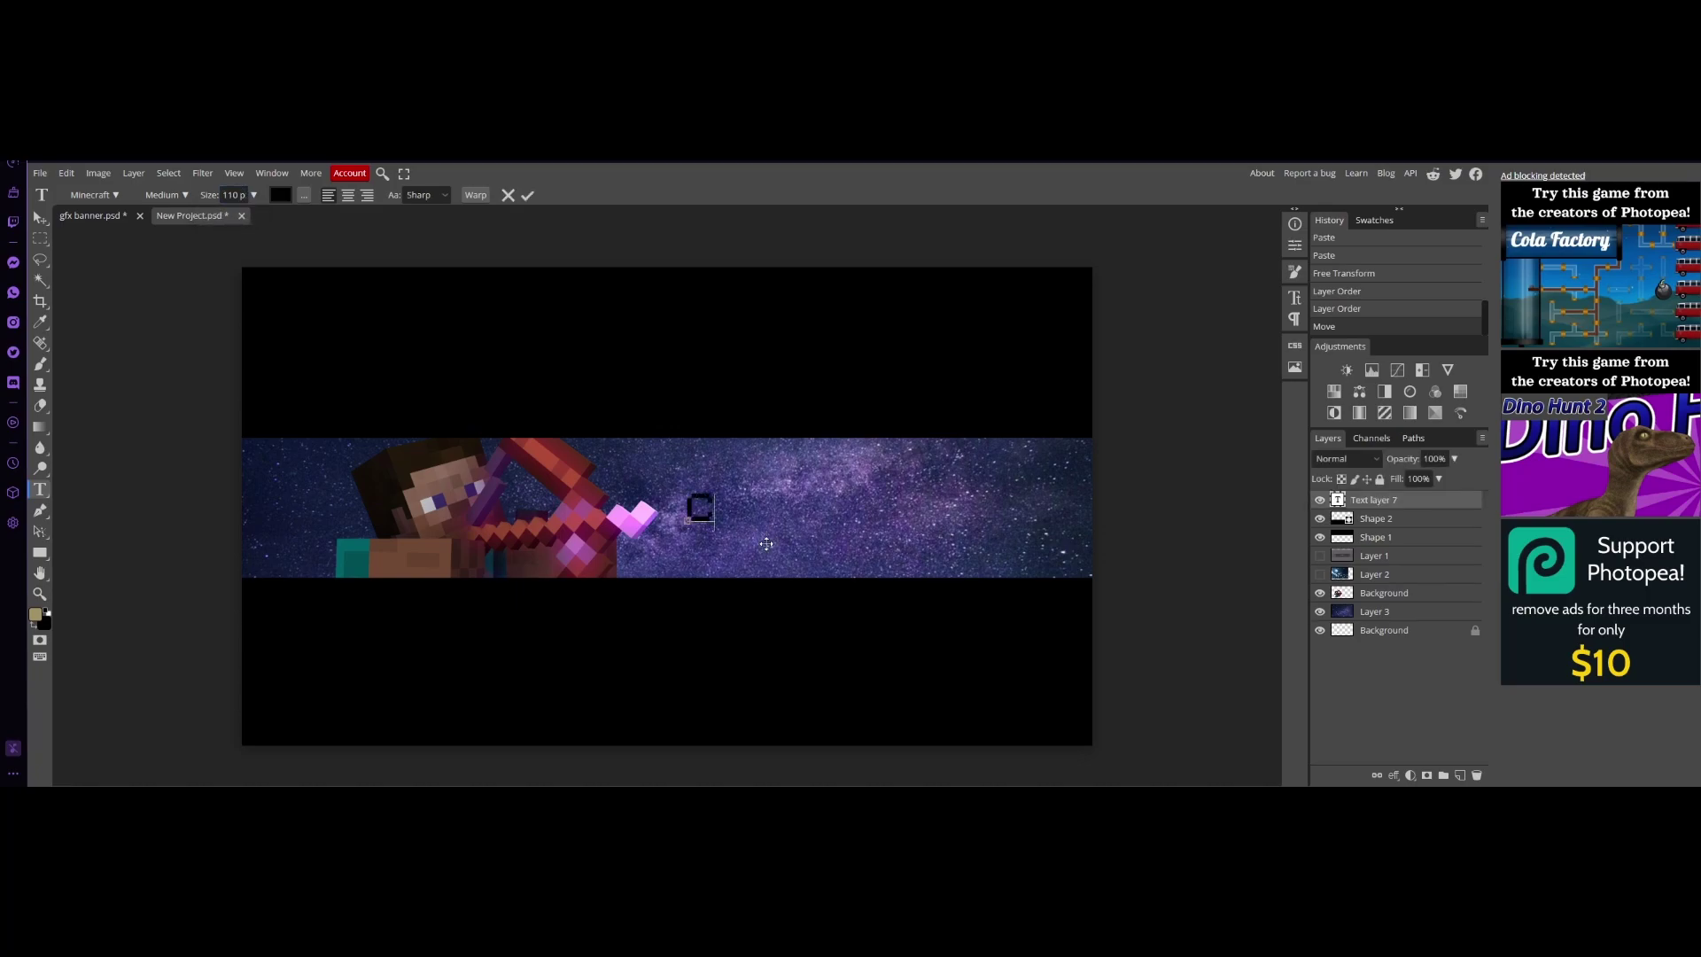
type("Cres")
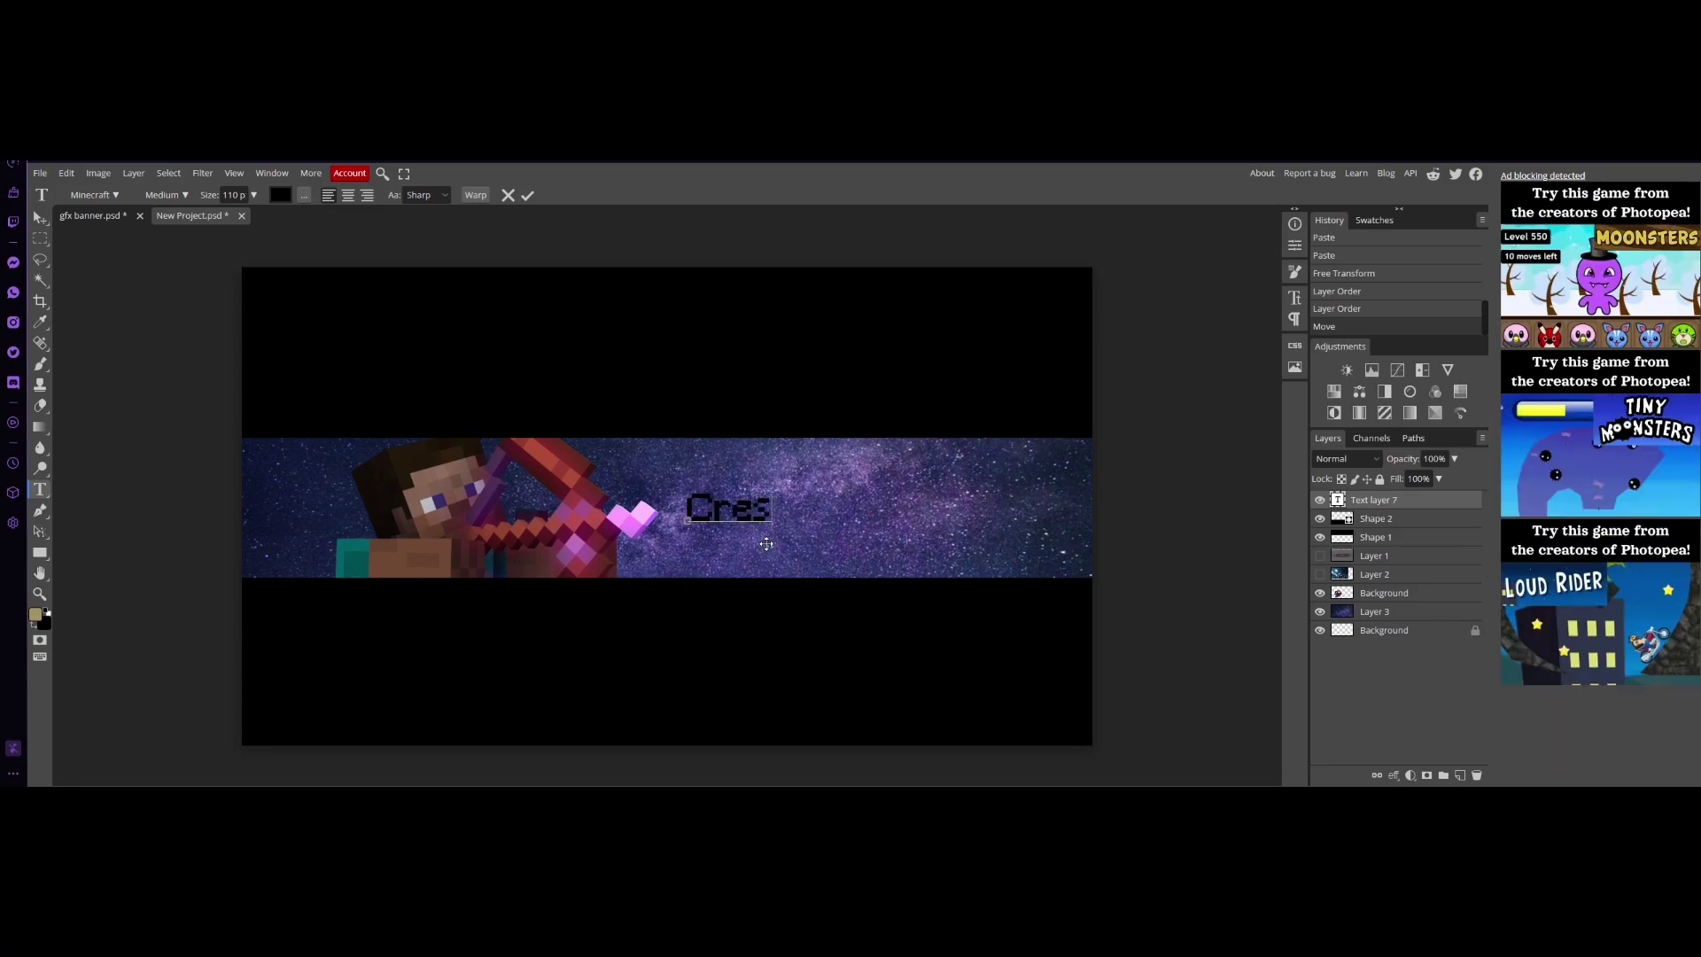
type("cent")
left_click(40, 217)
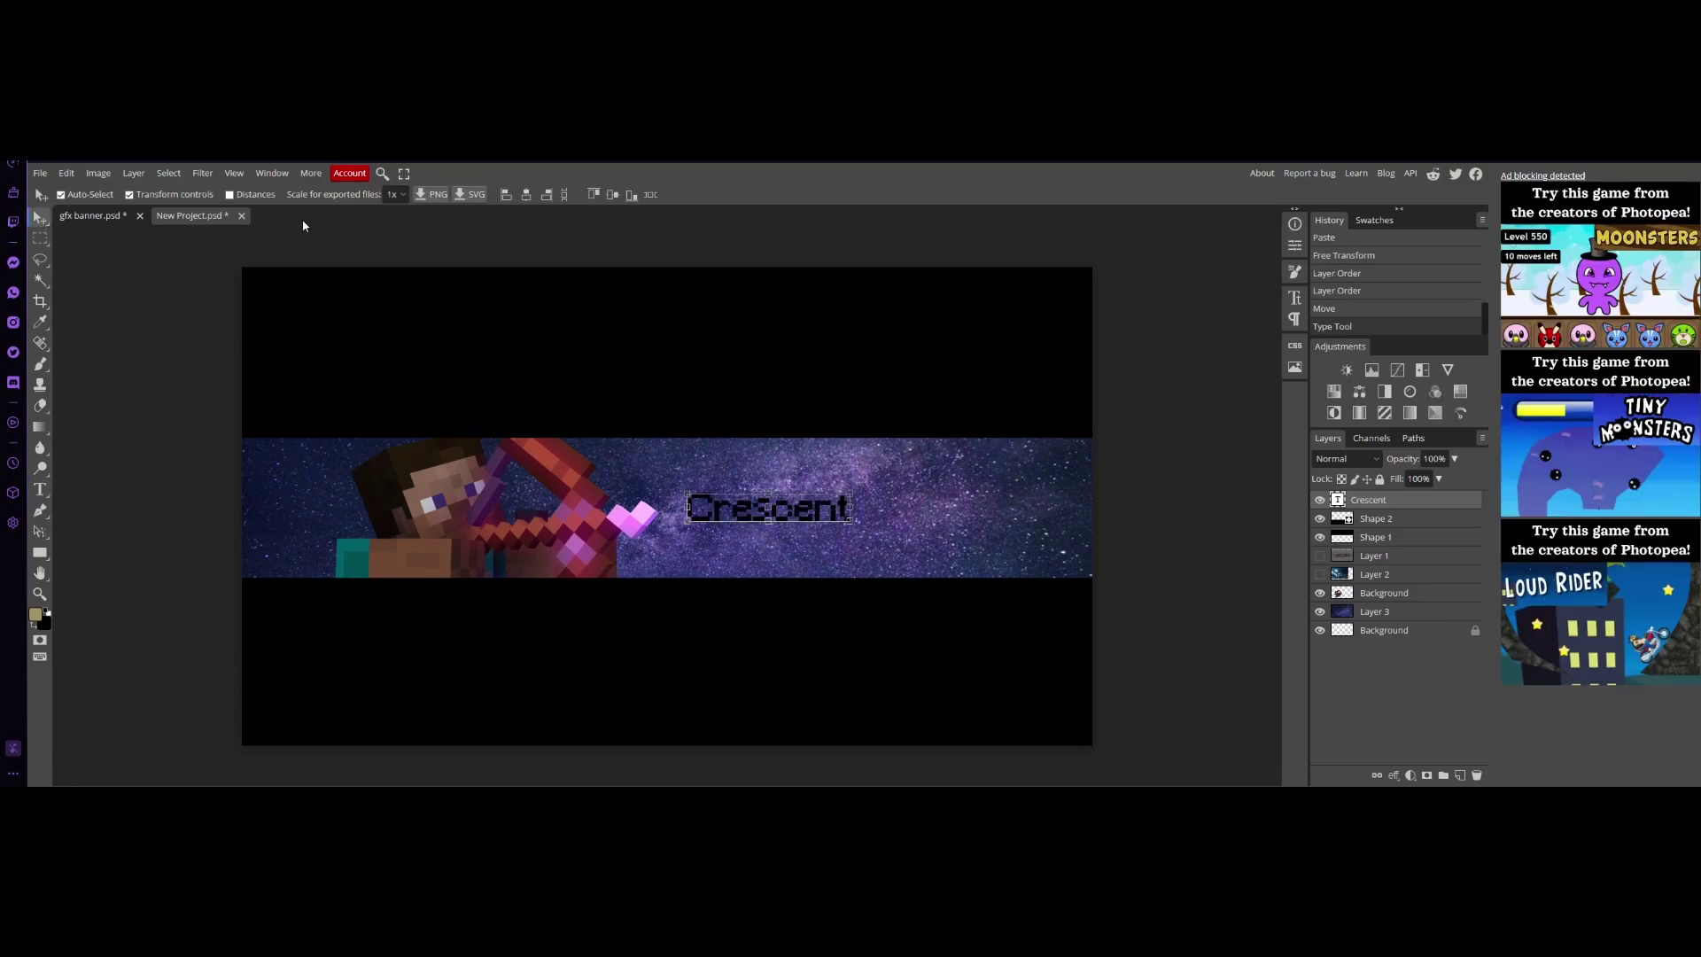
left_click_drag(850, 519, 1011, 567)
left_click_drag(957, 527, 885, 523)
left_click_drag(1381, 500, 1389, 533)
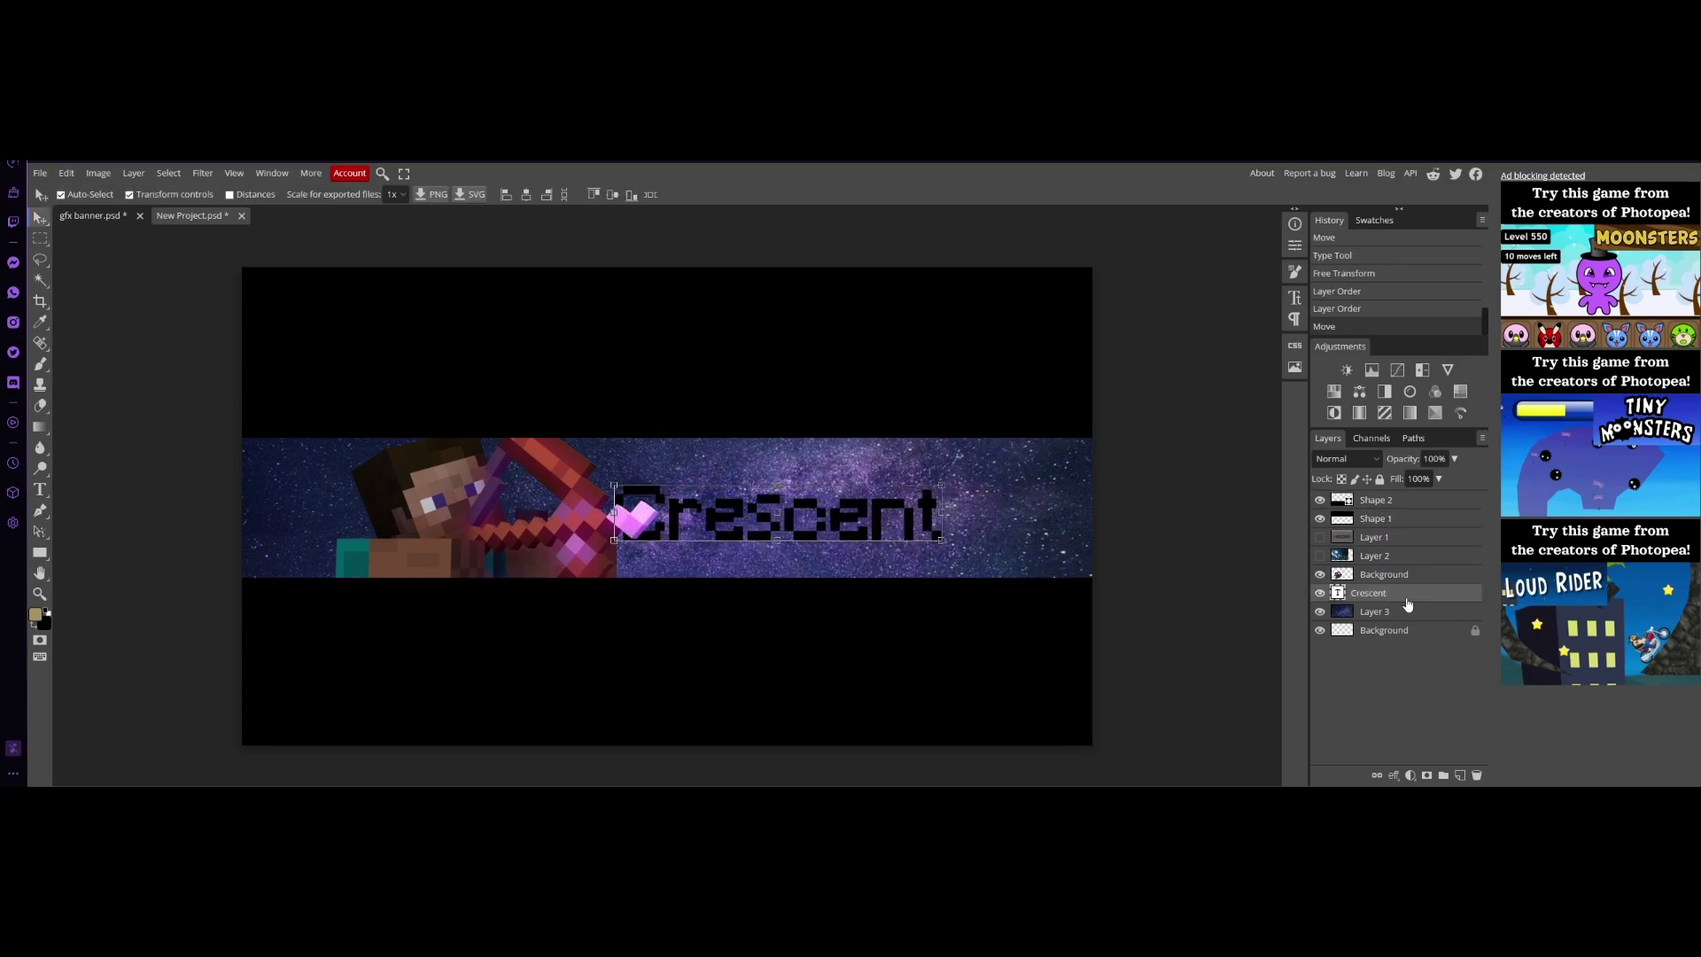
left_click_drag(1384, 590, 1378, 568)
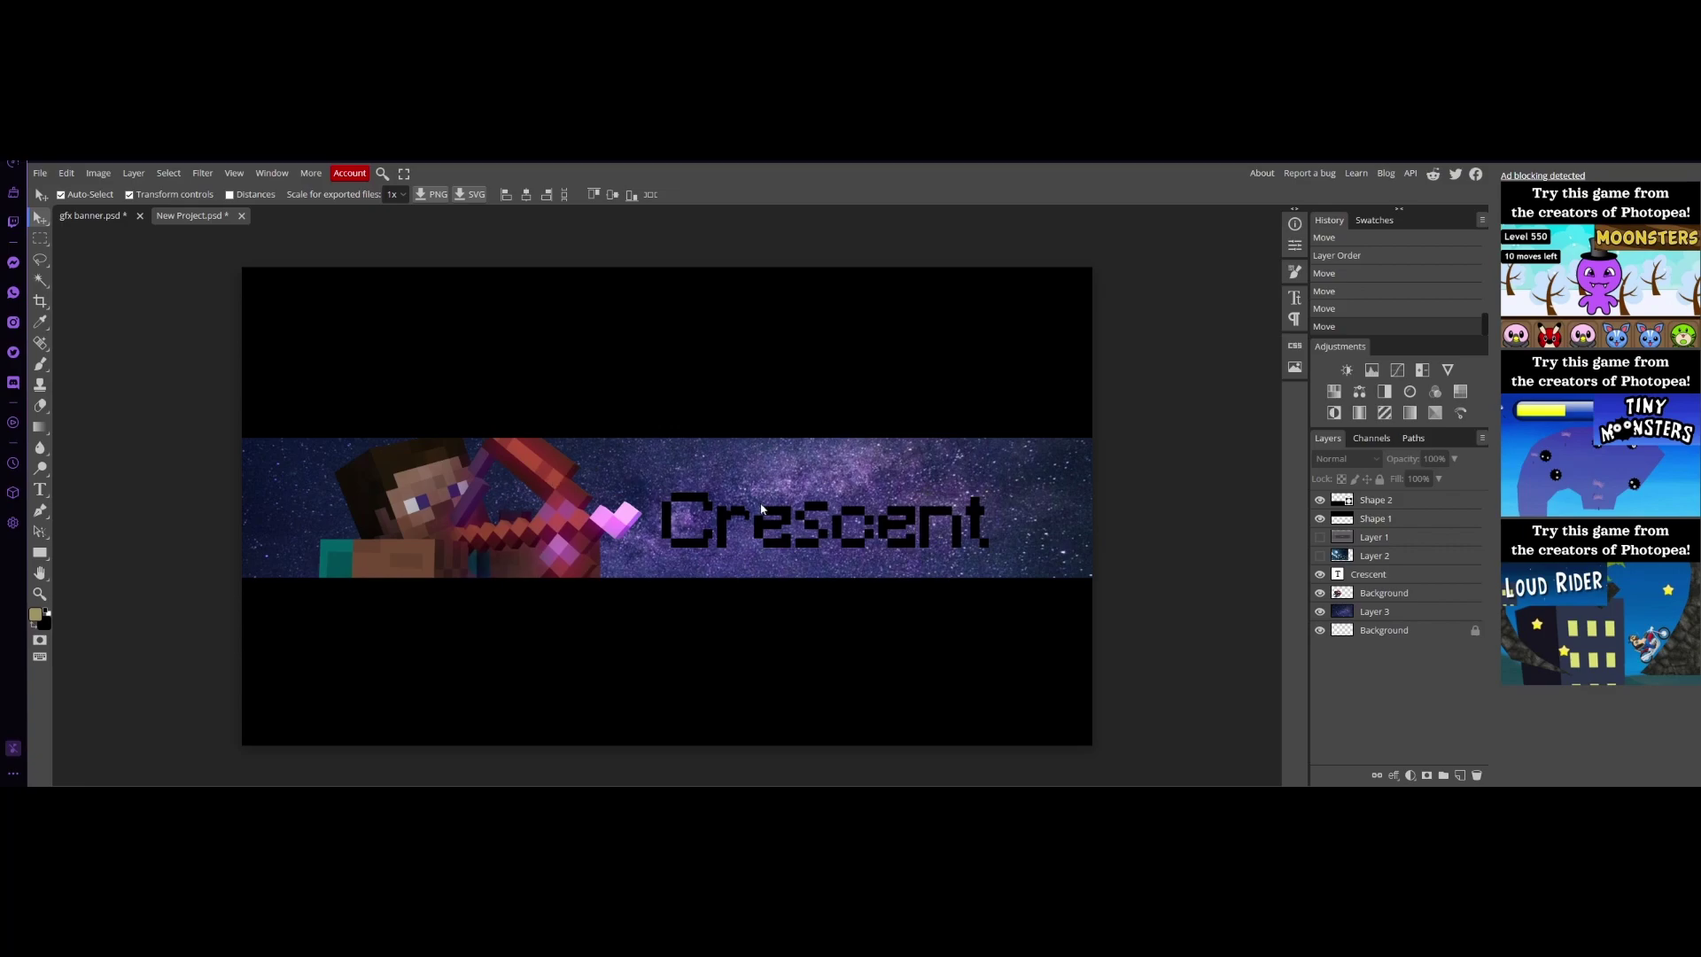
left_click(810, 524)
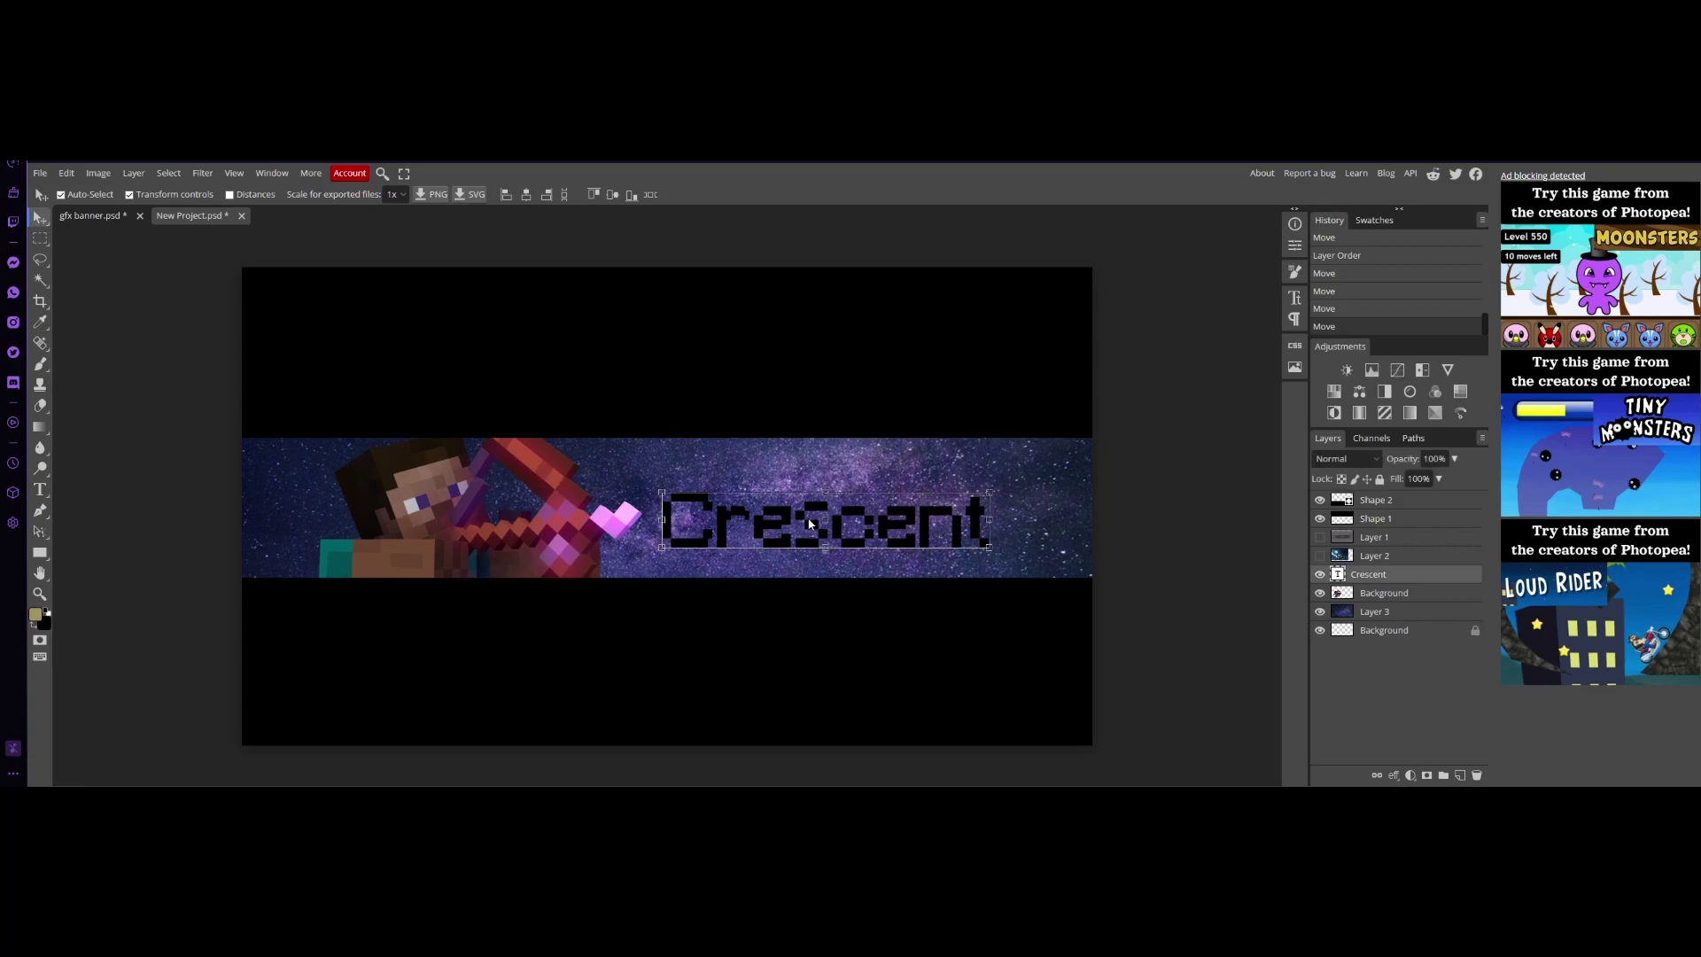
Step: Warp the Crescent text with Arc style at 5% bend
double_click(881, 534)
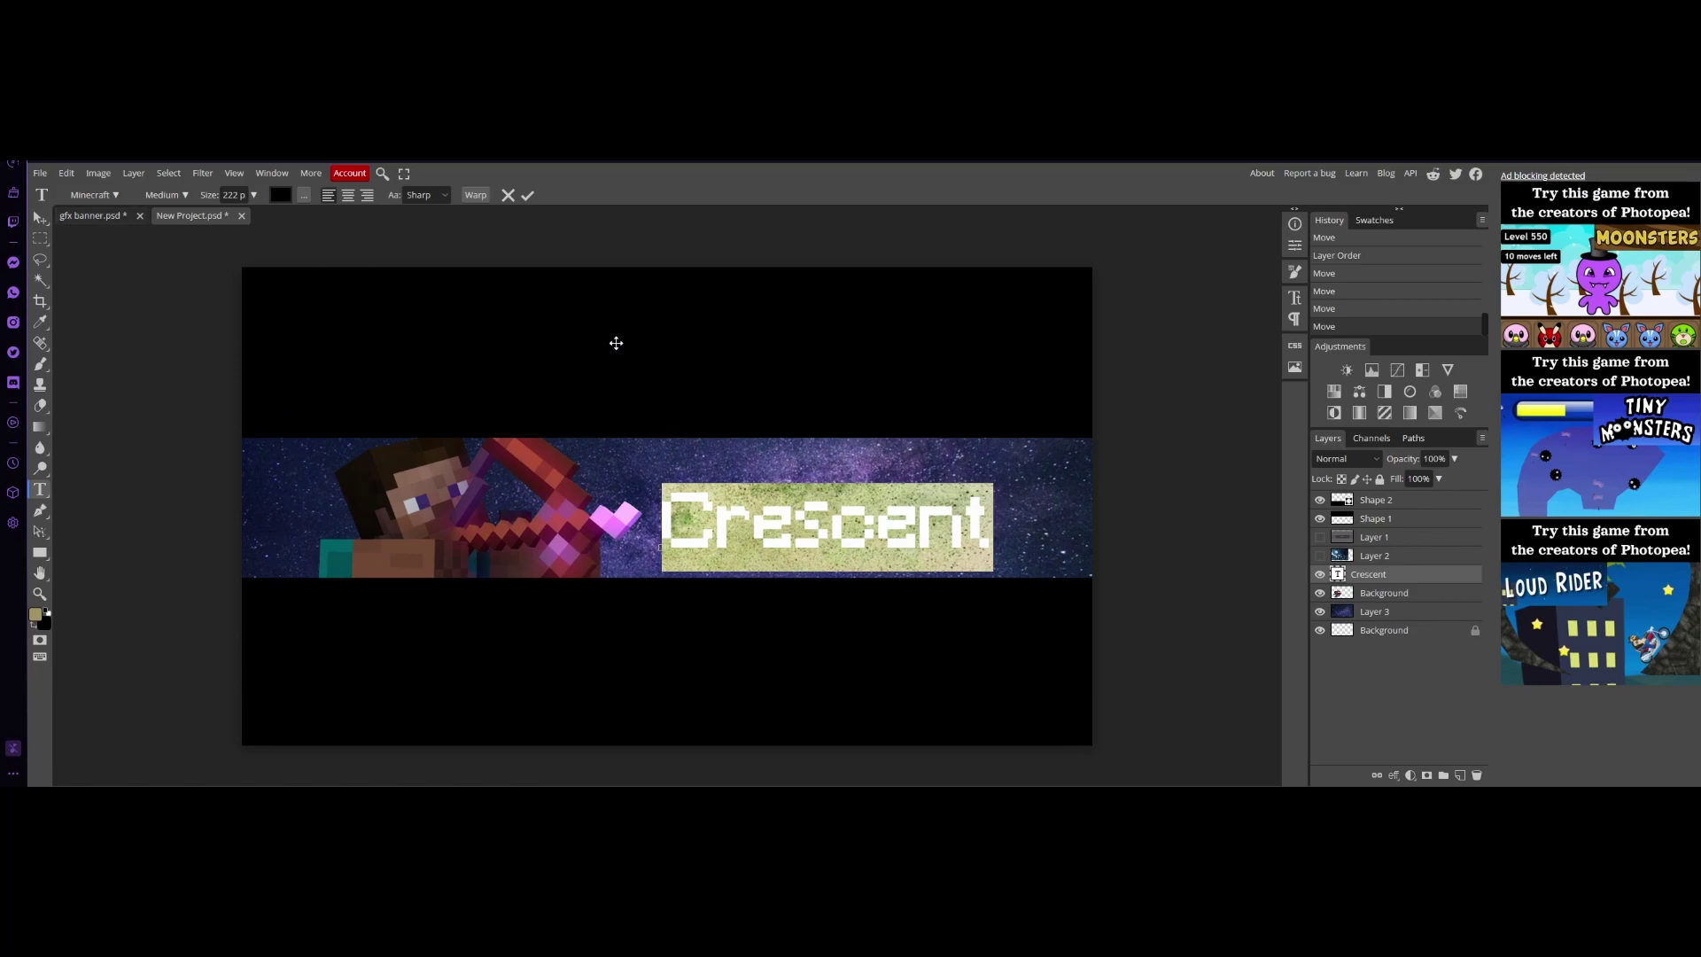
left_click(479, 200)
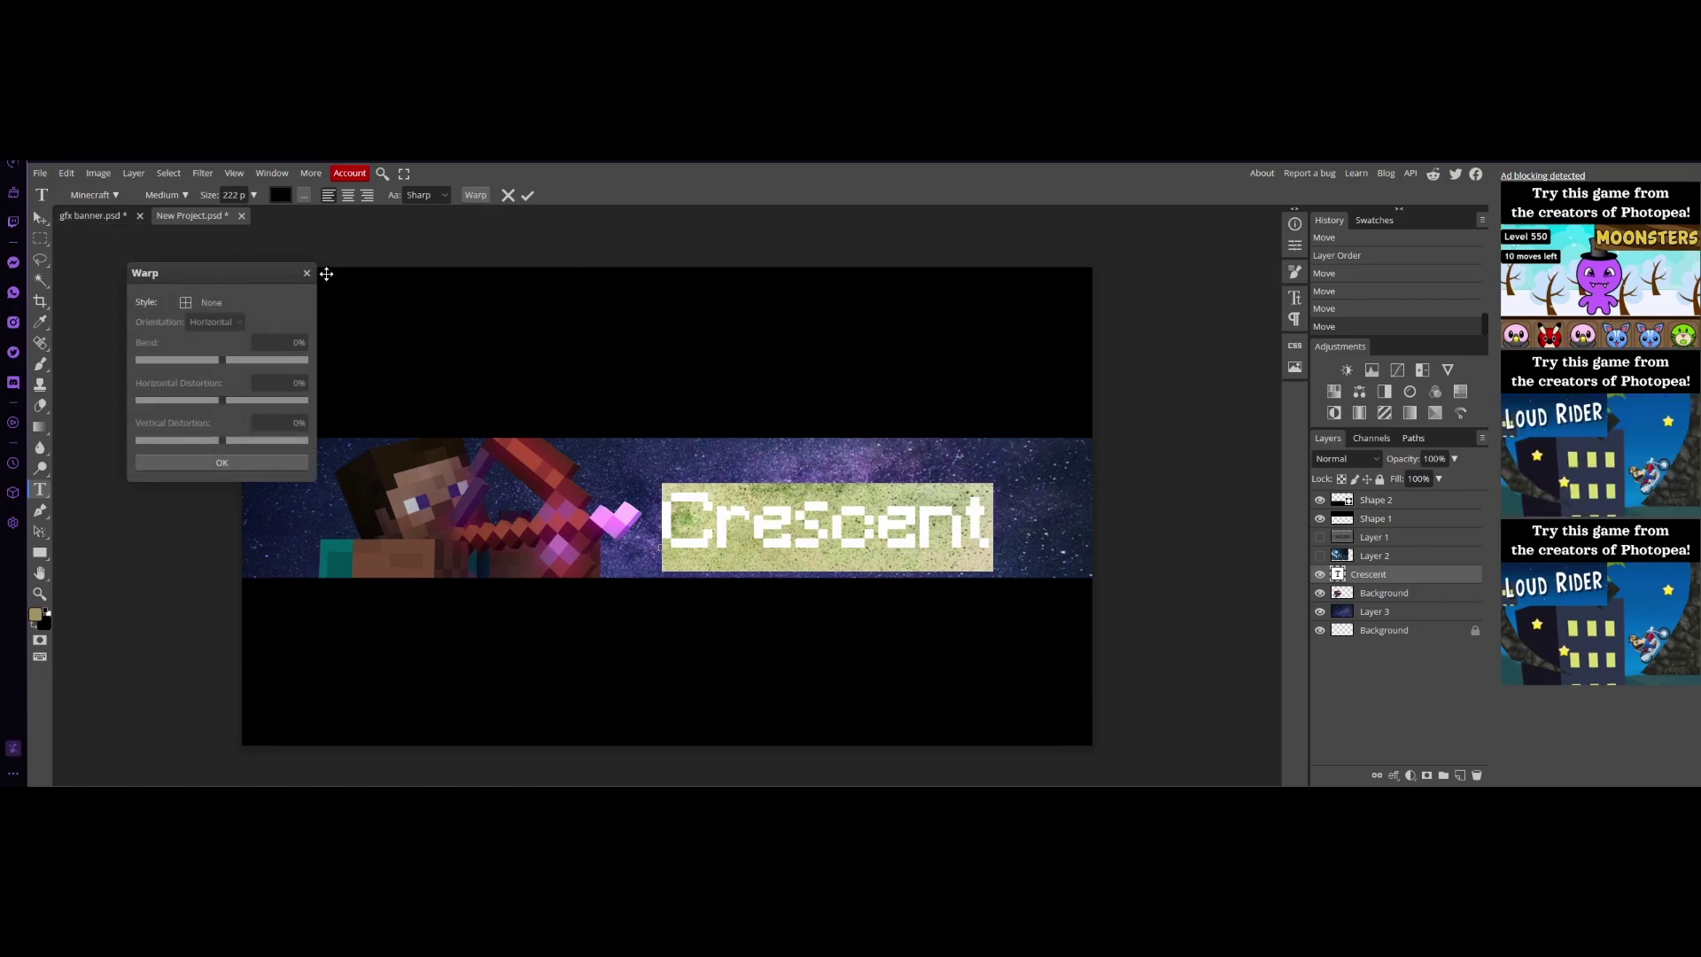
left_click(215, 303)
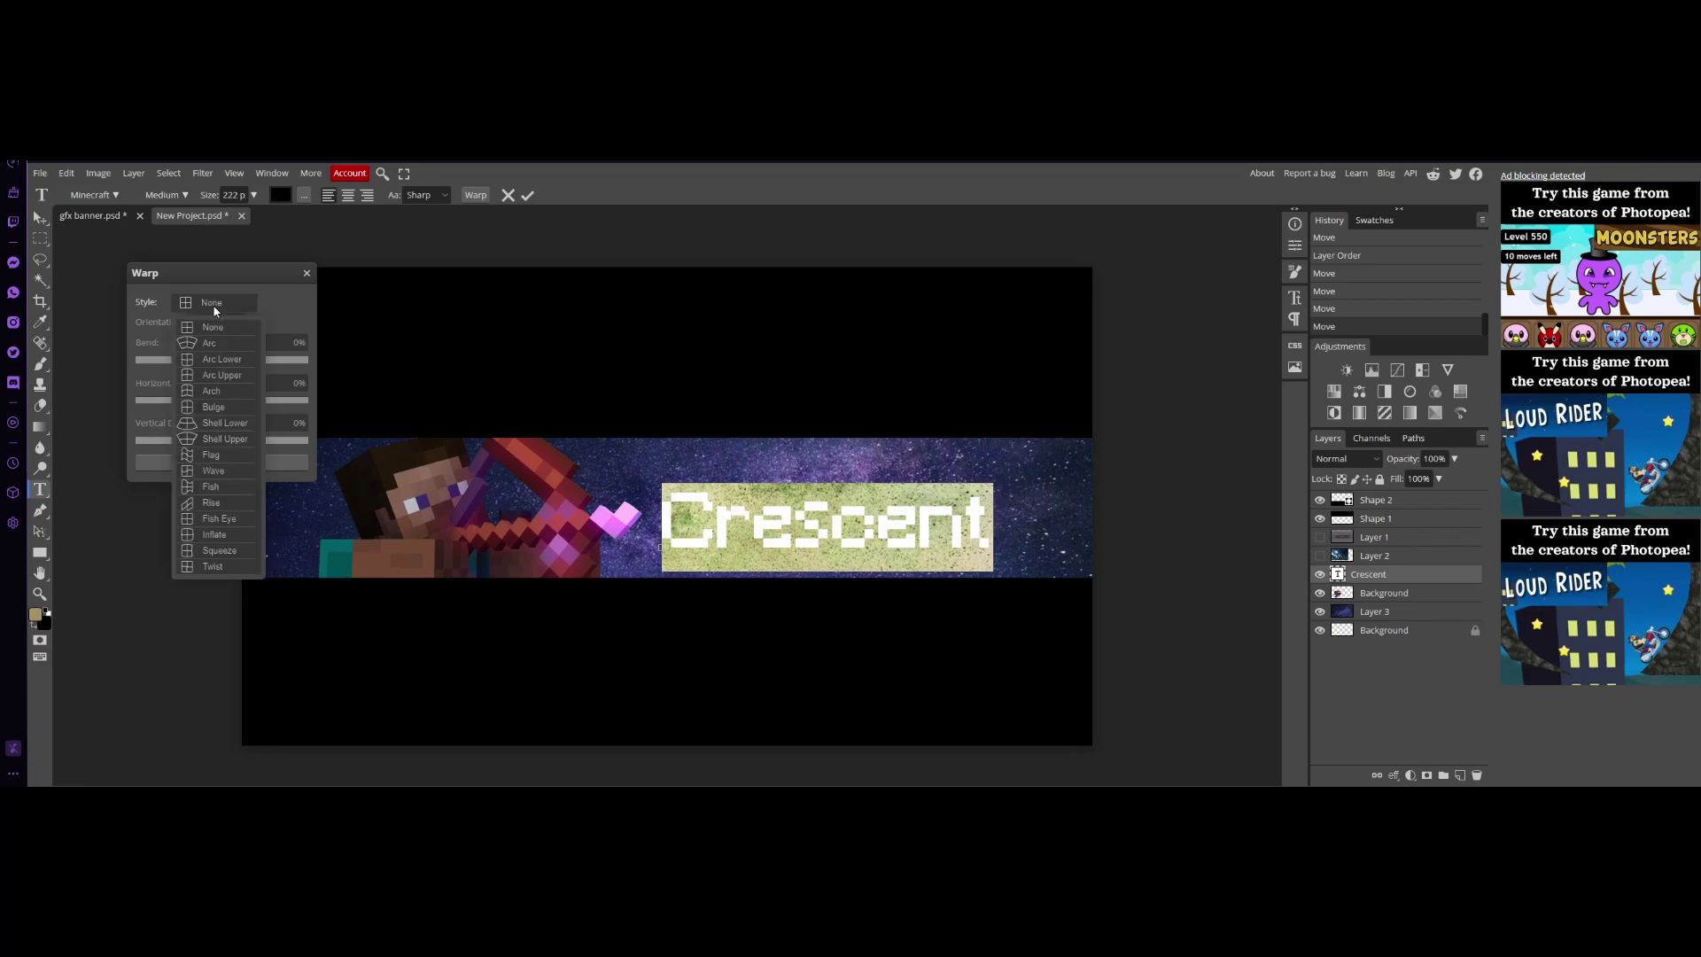
left_click(220, 344)
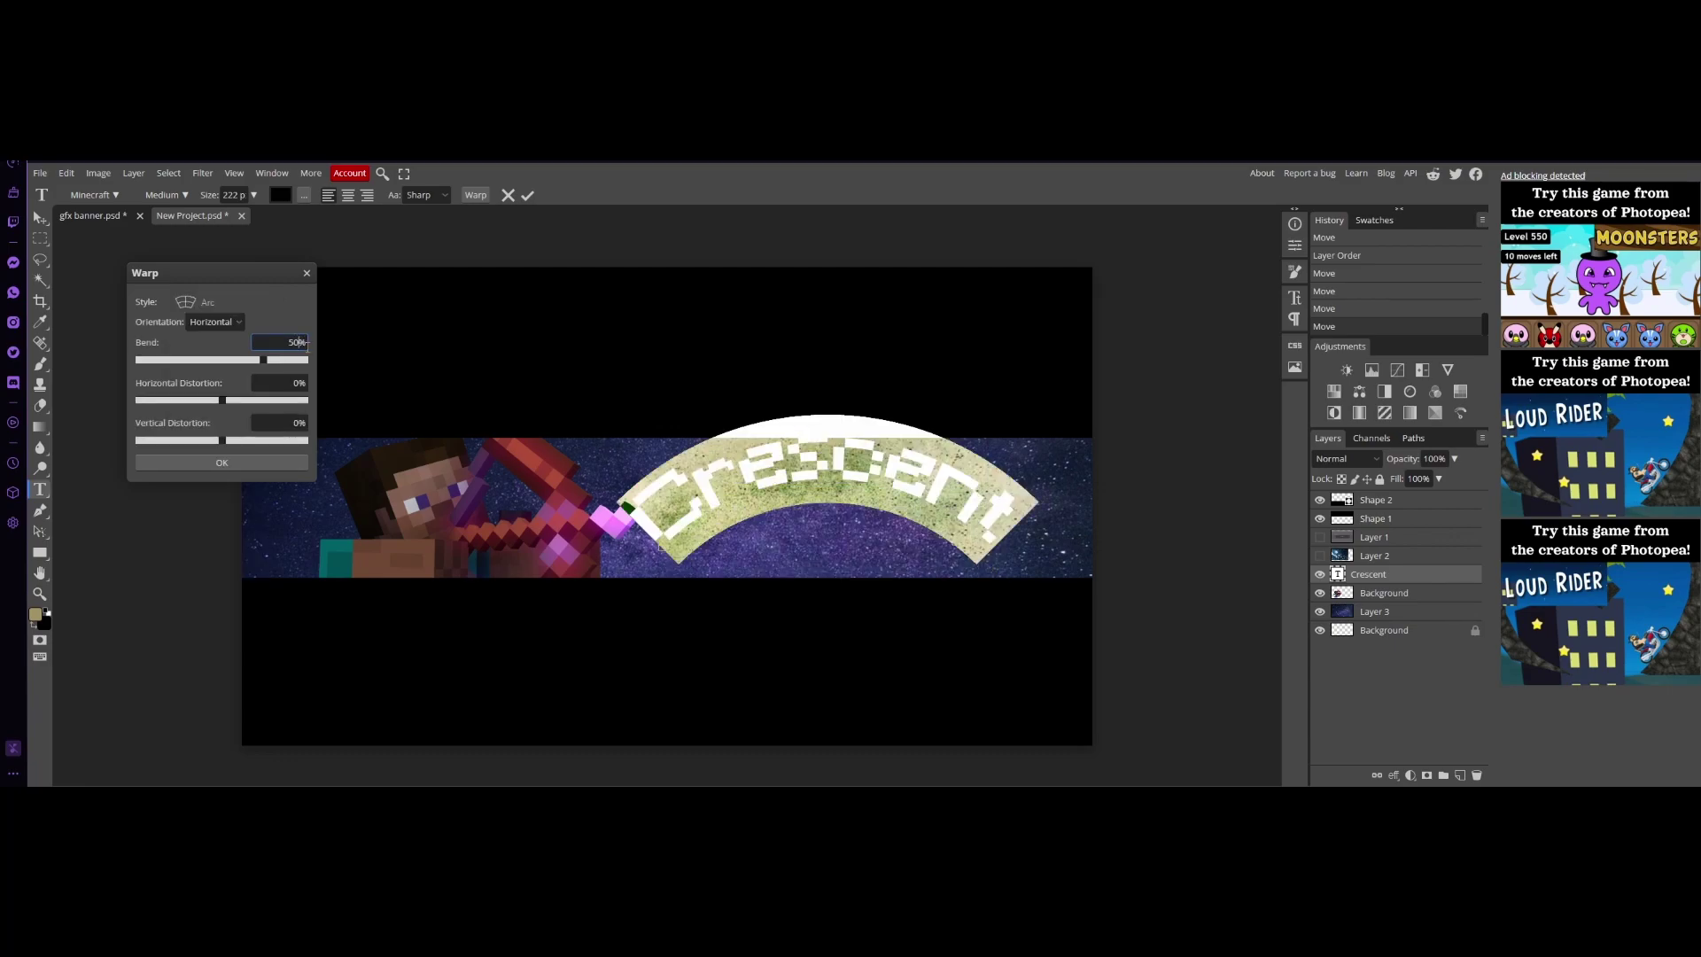
type("5")
key("Return")
left_click(39, 217)
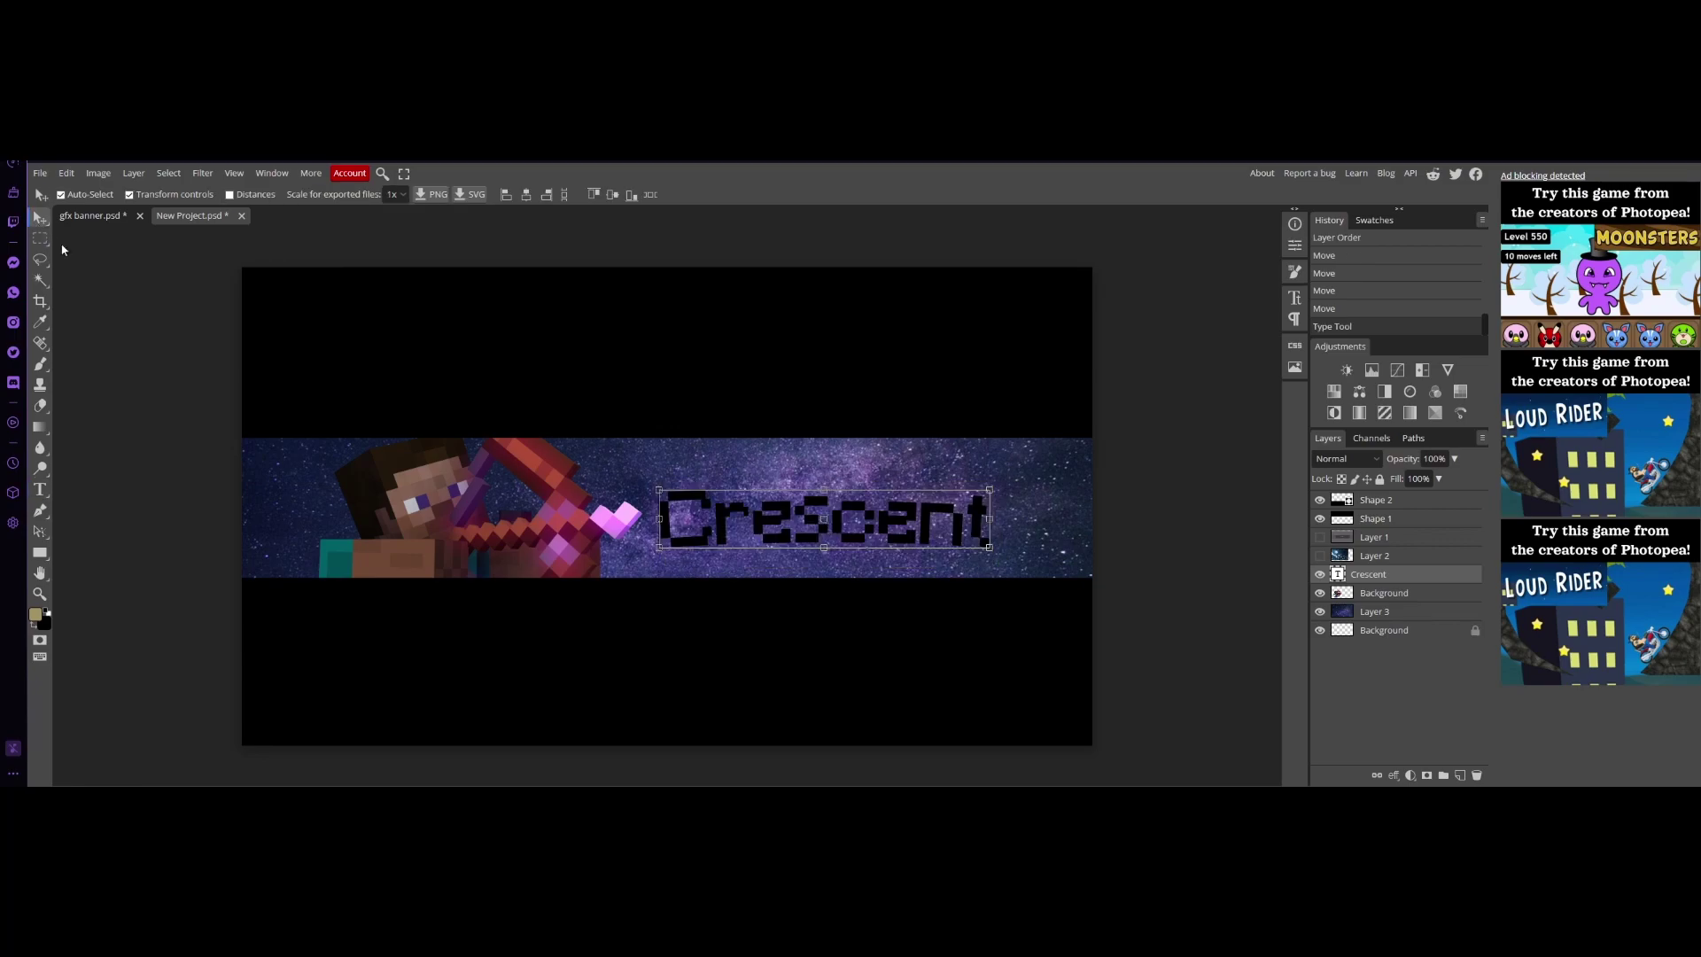
left_click(62, 247)
left_click(894, 538)
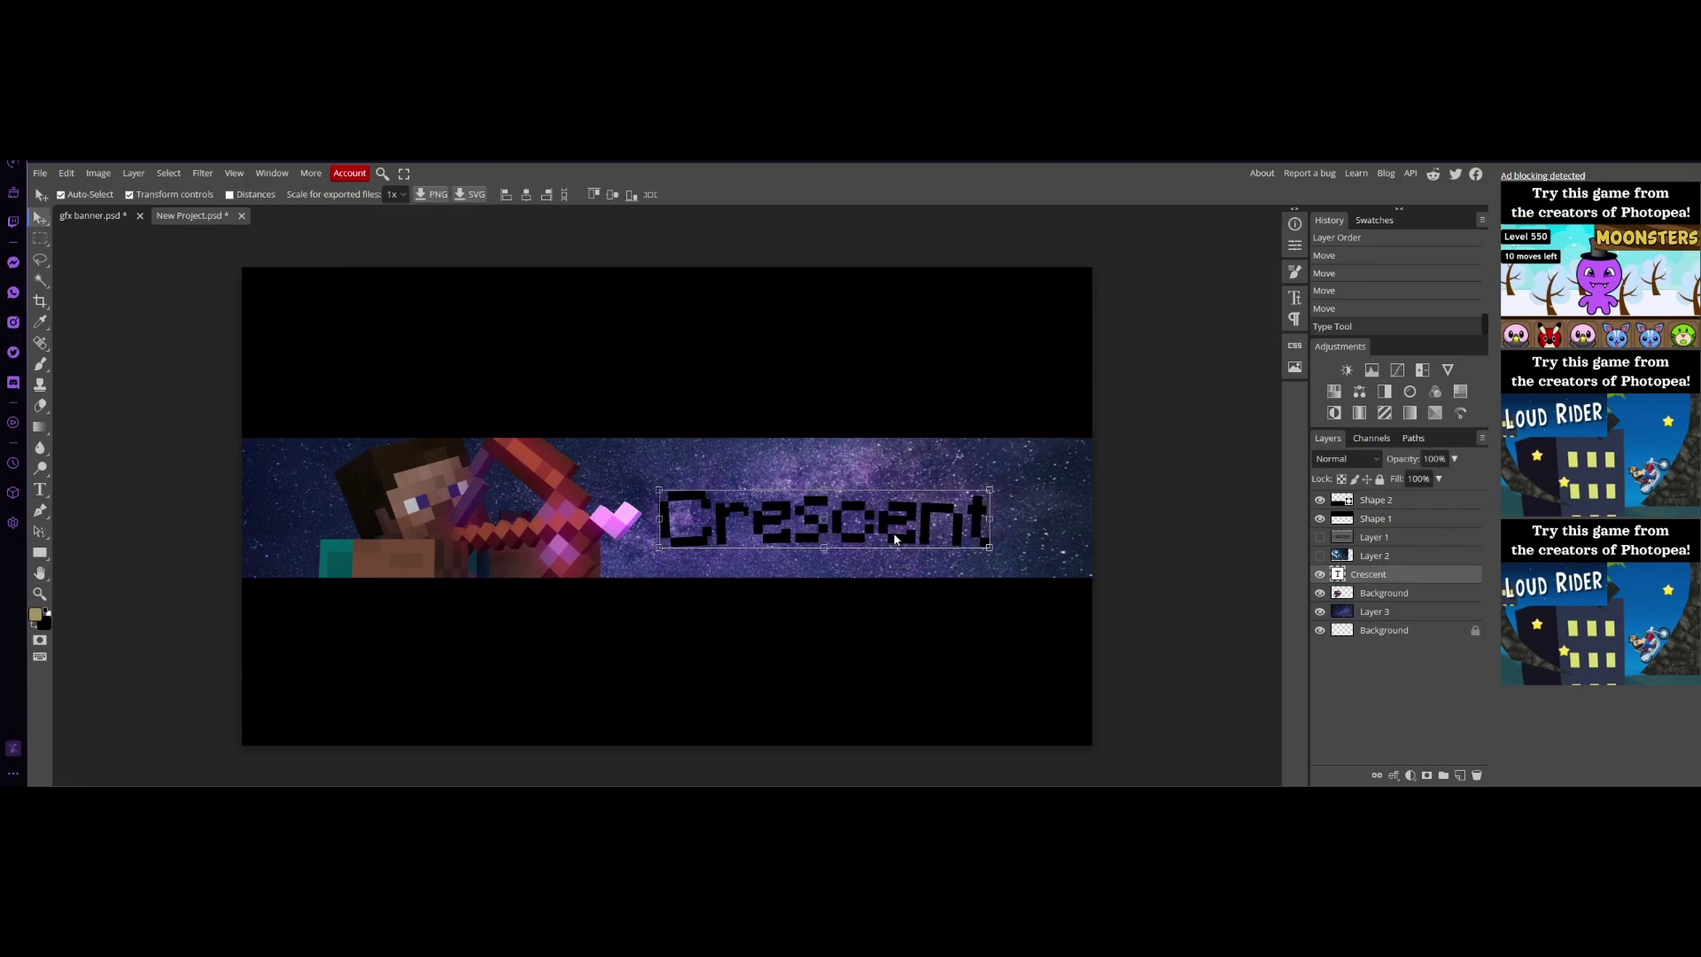
Step: Add a stroke and a gradient overlay to the Crescent text
left_click(1395, 776)
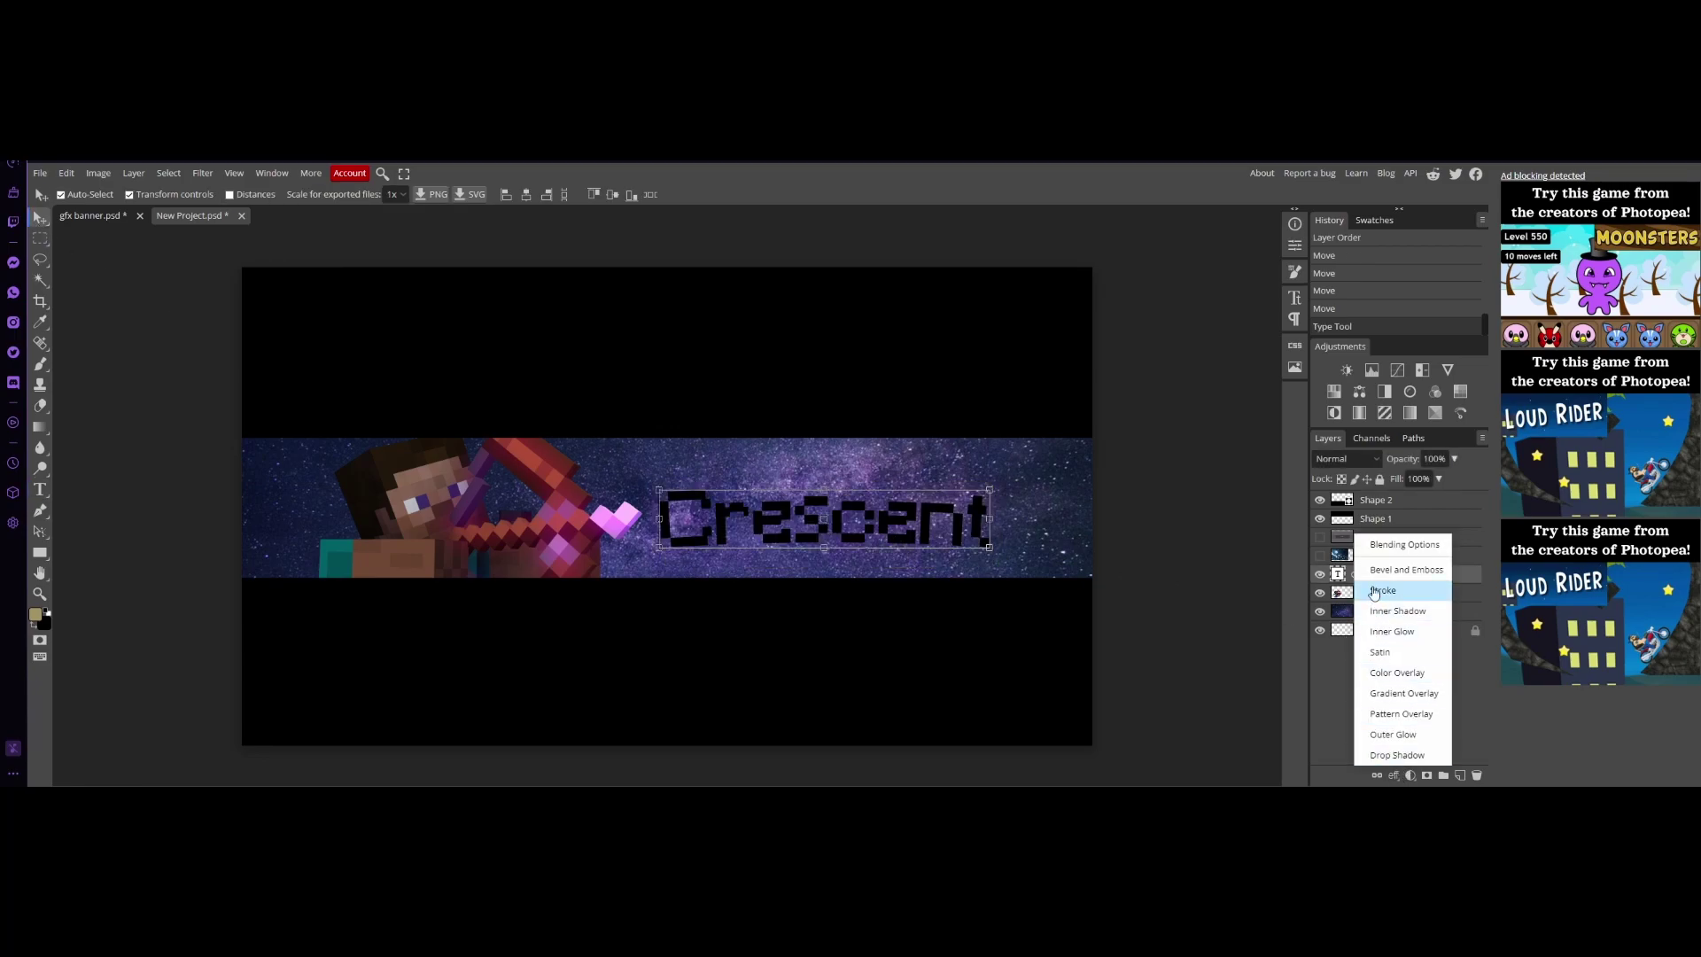
left_click(1379, 590)
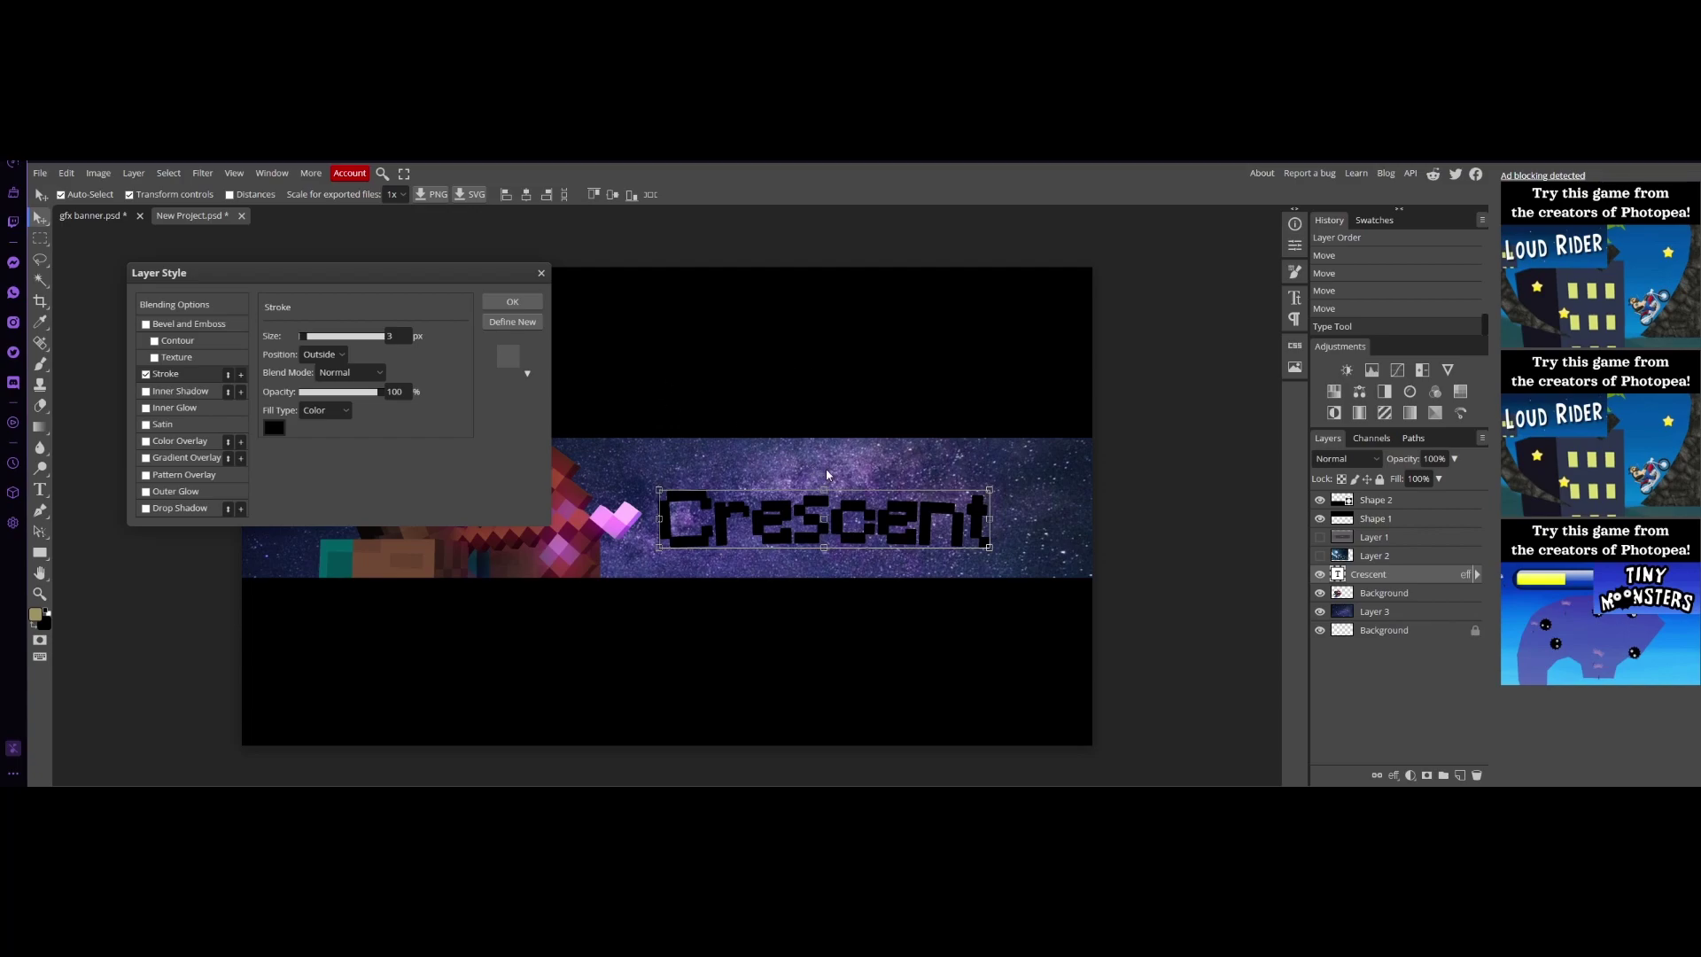
left_click(170, 460)
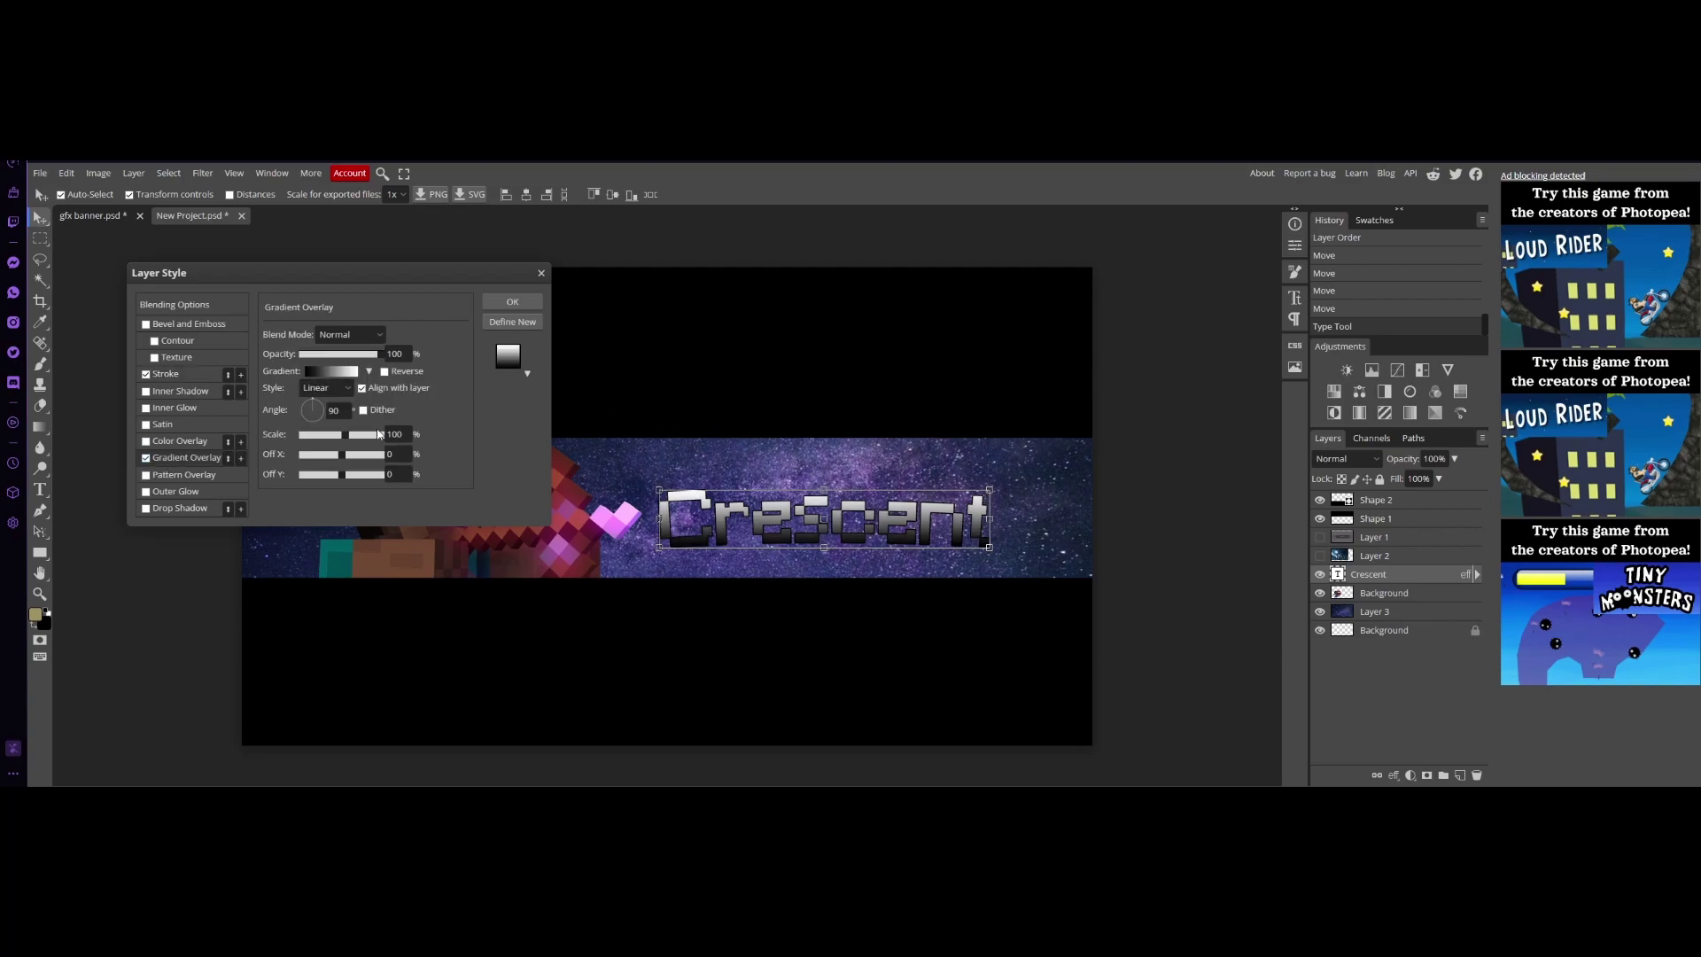
Step: Try a black right stop in the gradient, then move the Layer Style dialog off the text
left_click(338, 372)
left_click(246, 544)
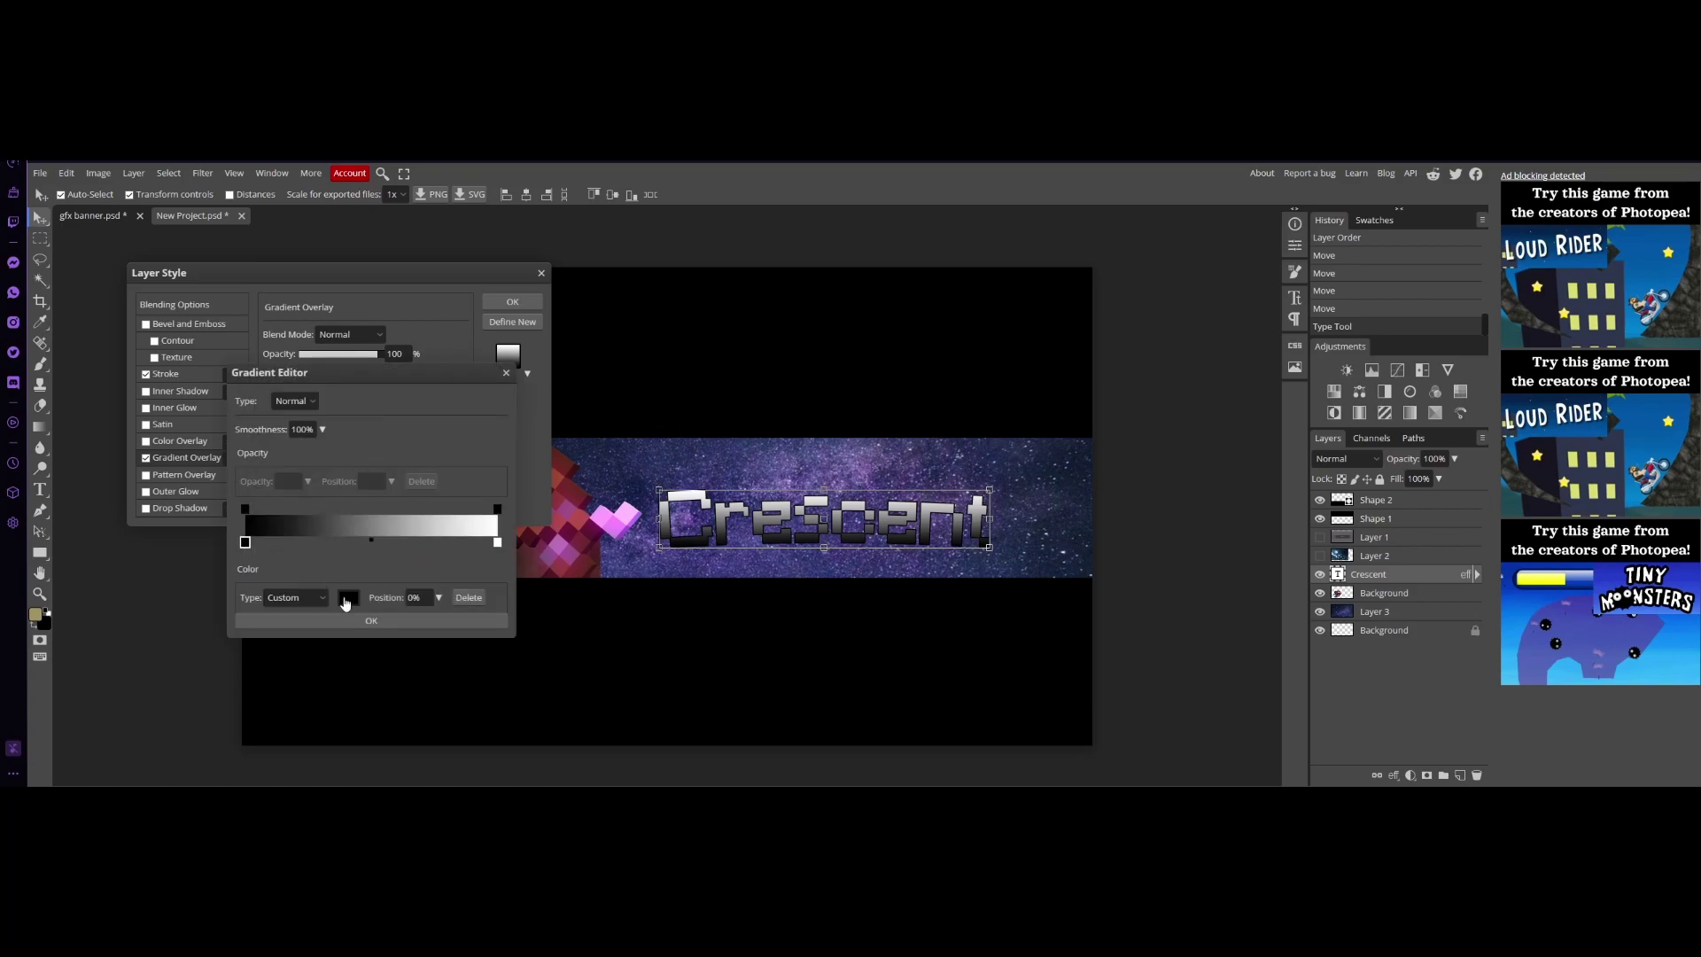
left_click(497, 543)
left_click(349, 598)
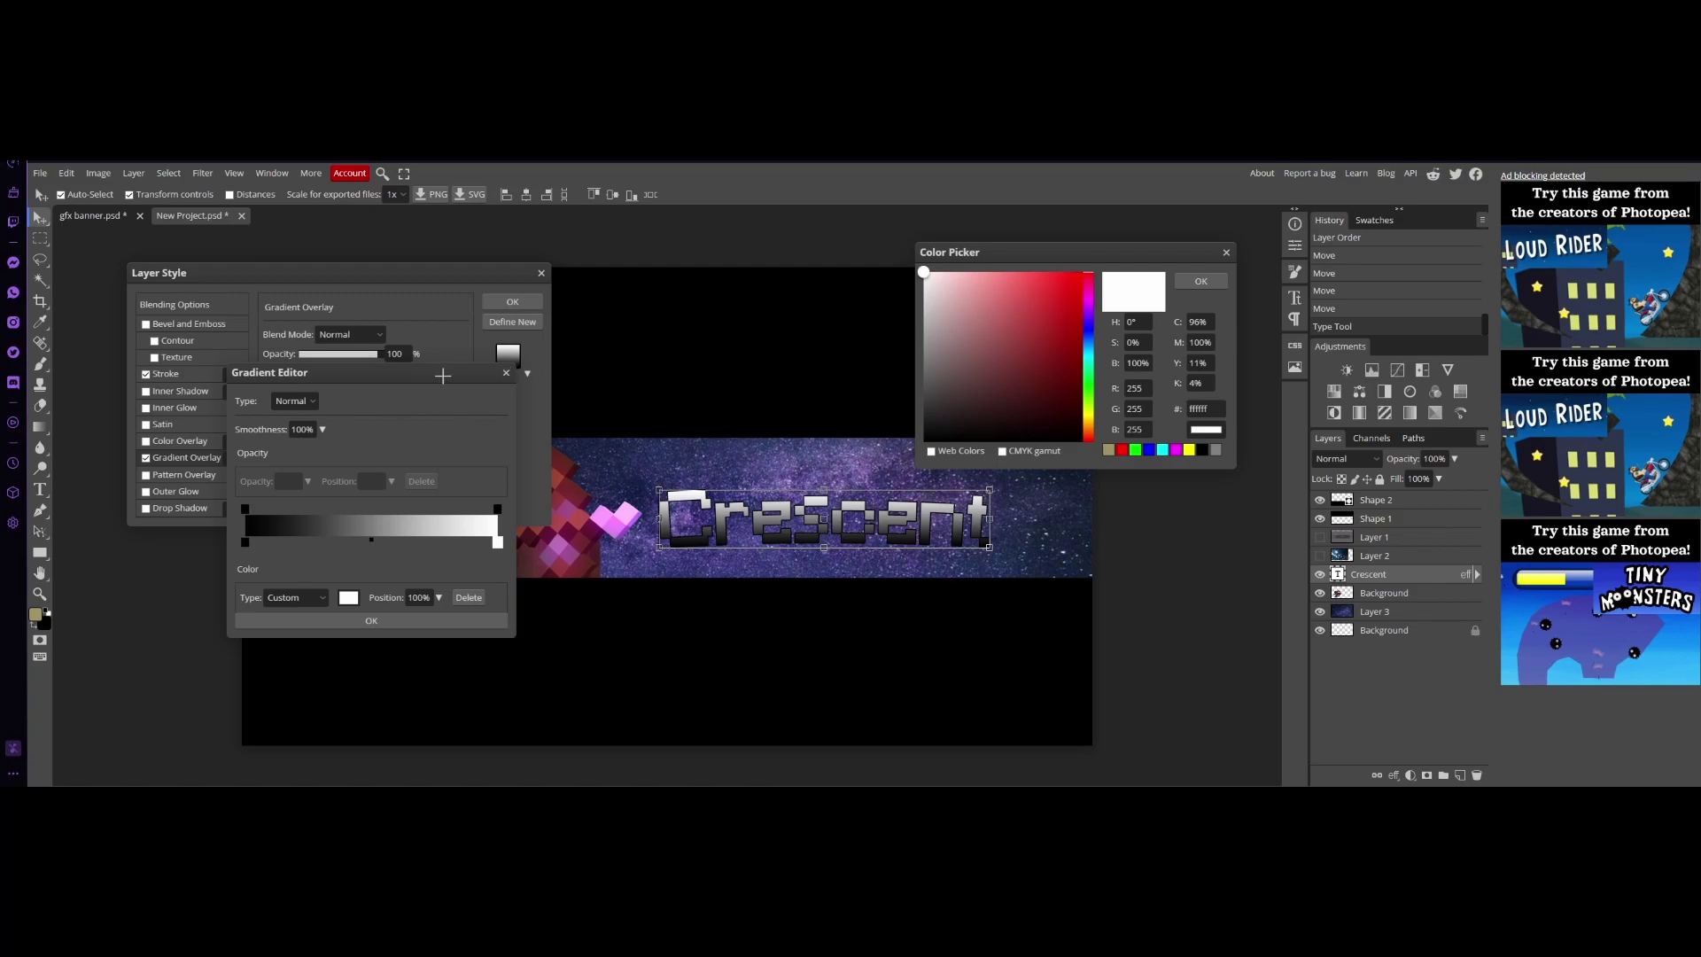
left_click(924, 439)
left_click(1201, 281)
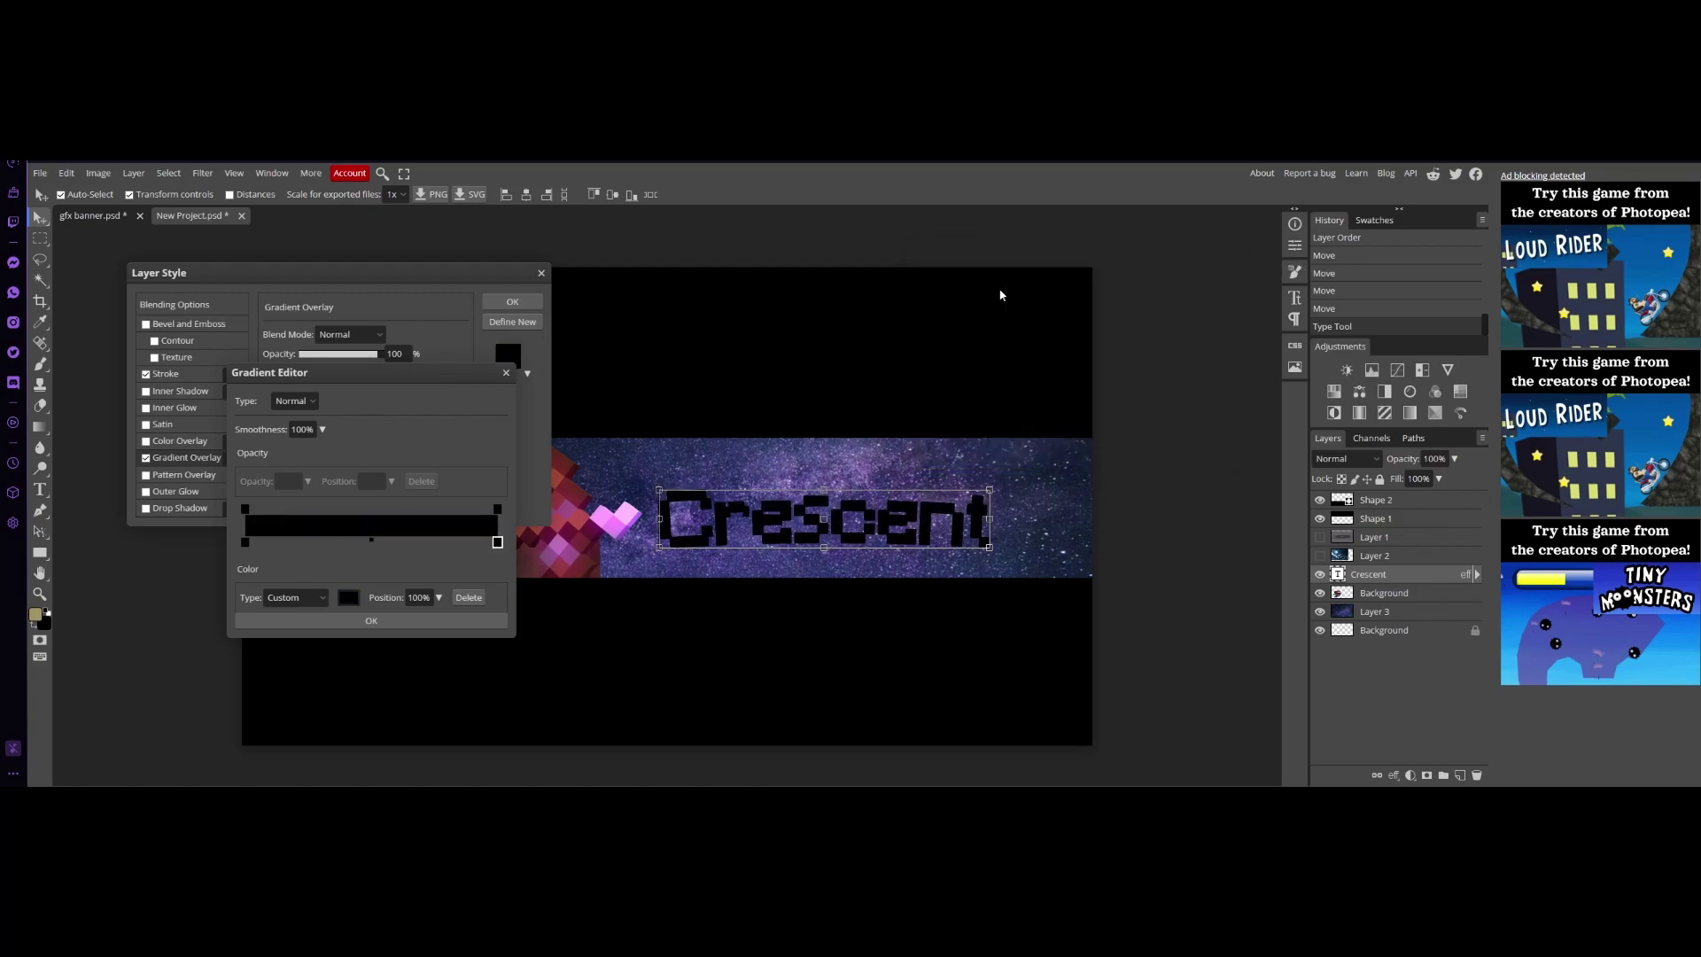
left_click(507, 373)
left_click_drag(425, 273, 1195, 283)
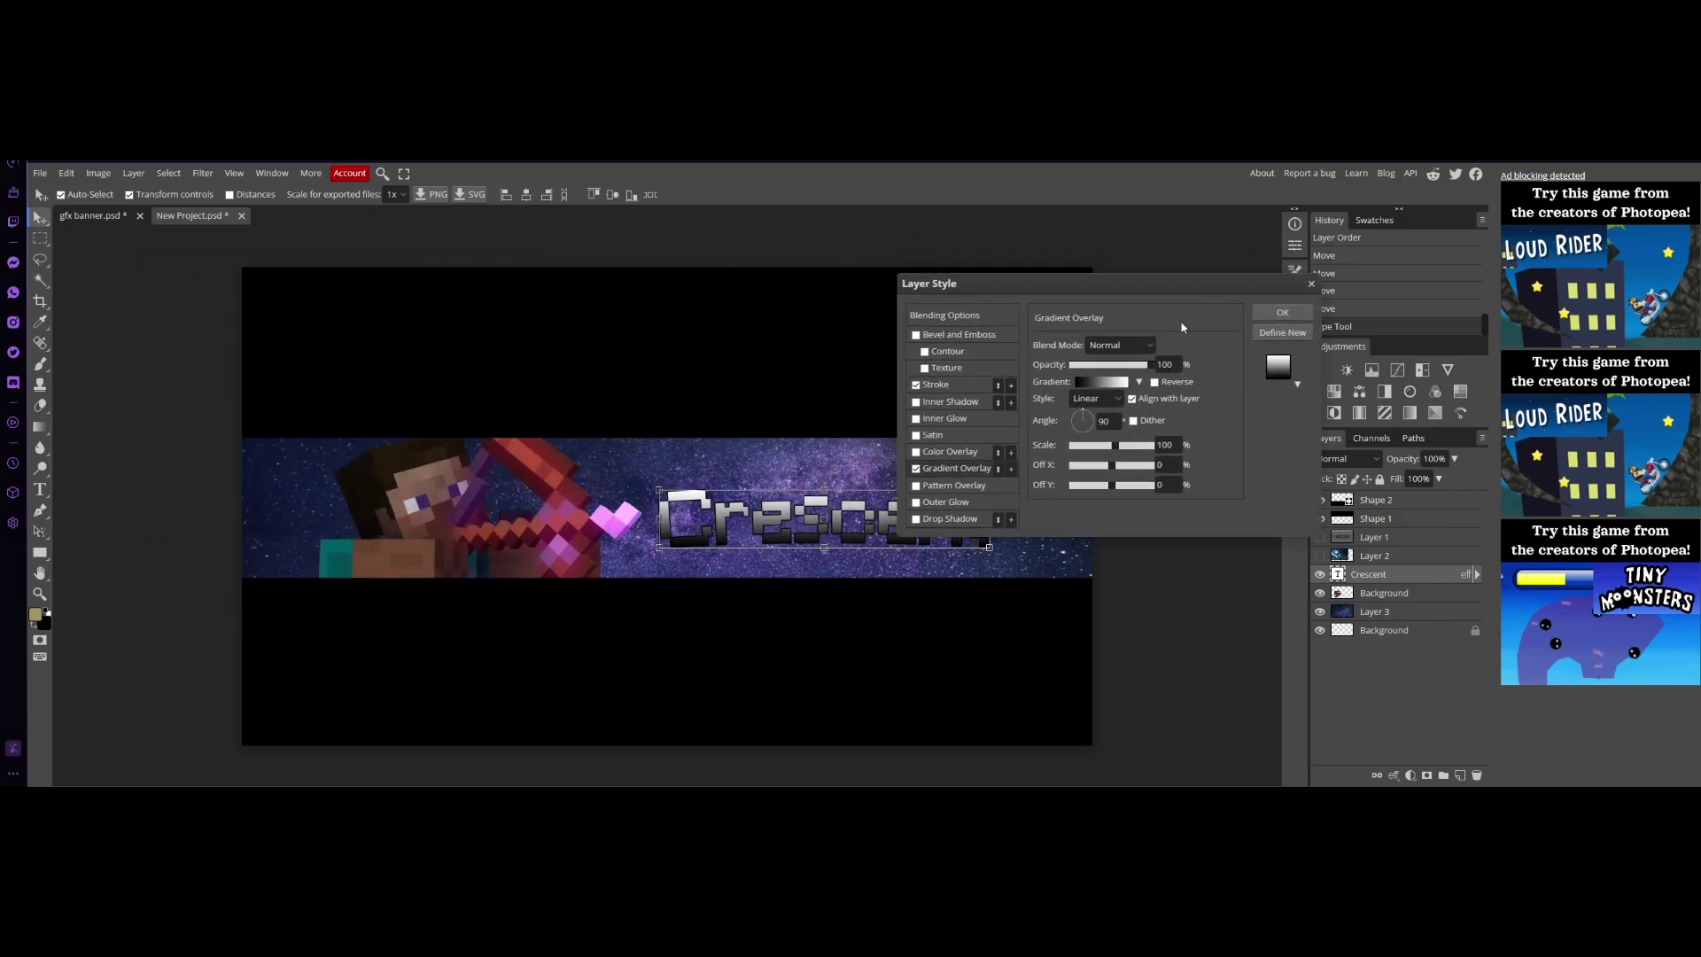
Step: Set the gradient stops to dark teal (0b3c3e) on the left and cyan (00f5ff) on the right
left_click(1099, 382)
left_click_drag(354, 371, 1147, 383)
double_click(1293, 553)
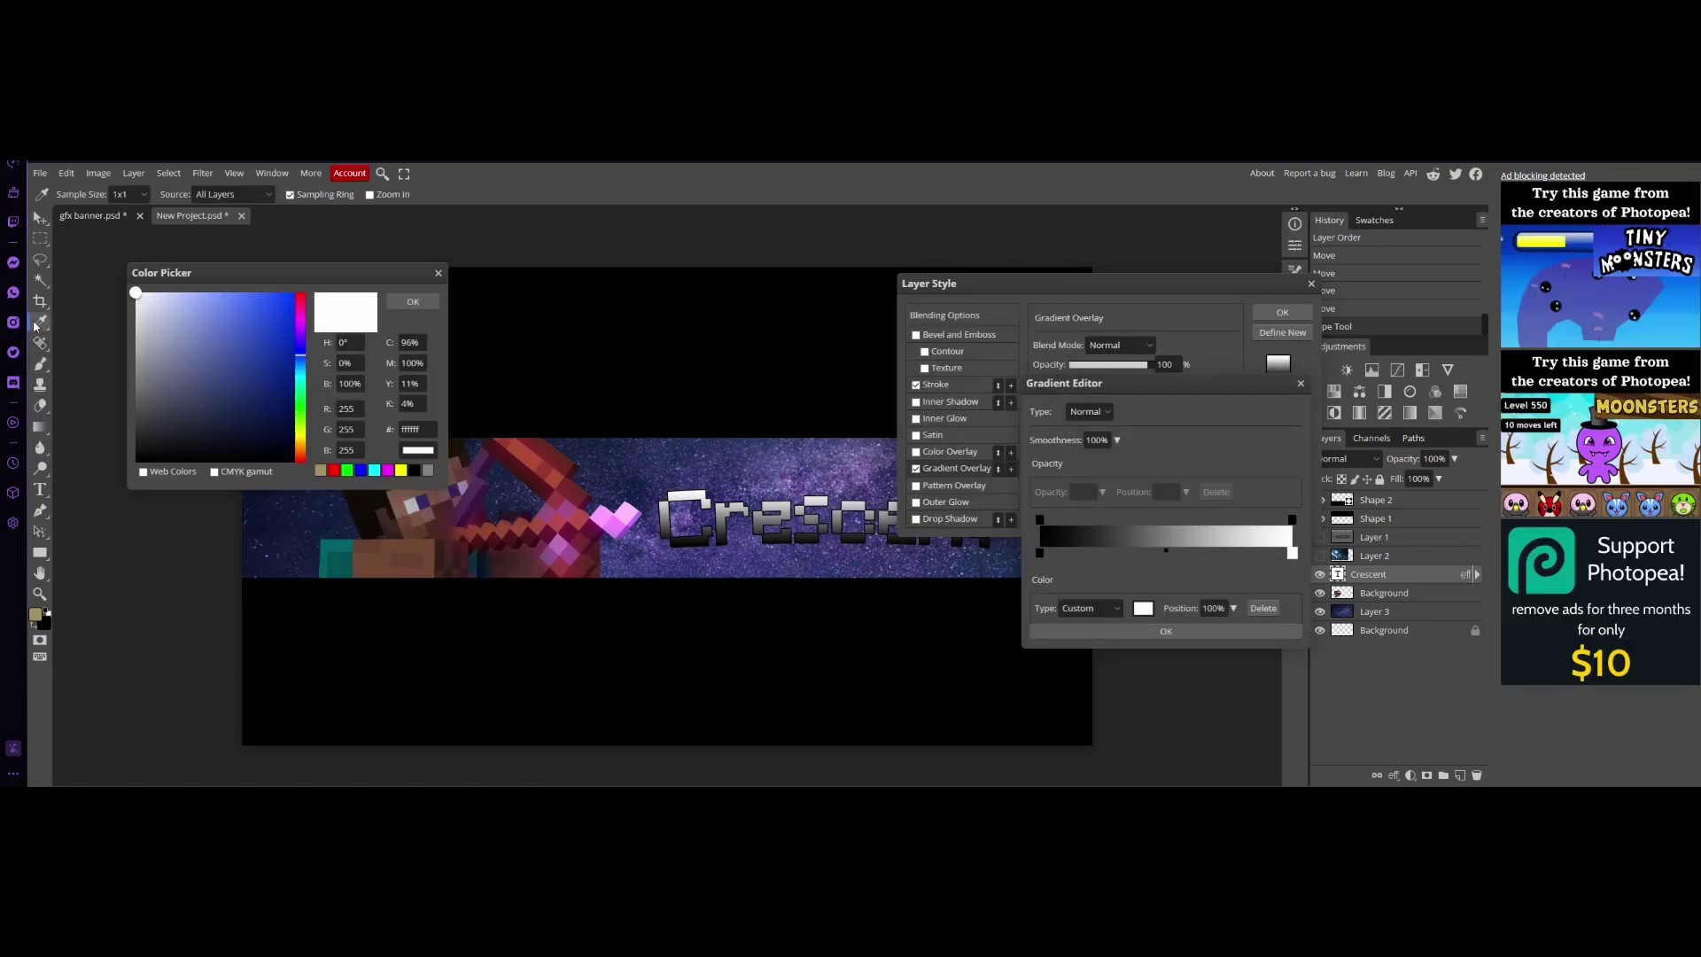
left_click(340, 550)
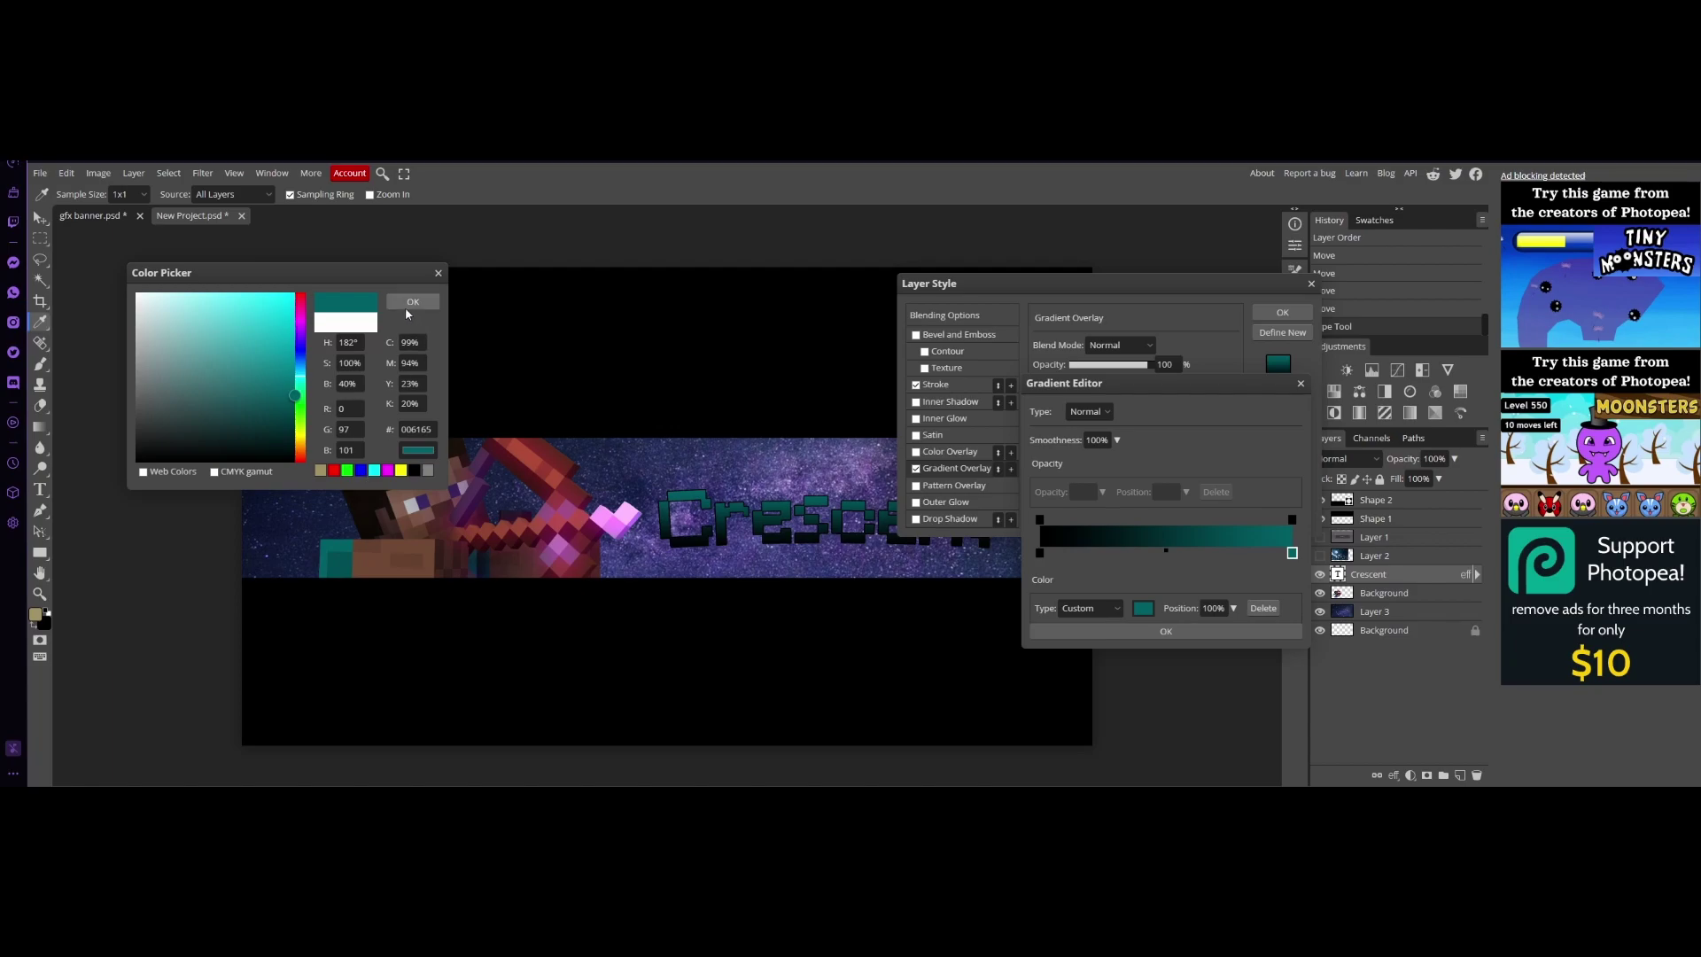
left_click_drag(248, 342, 294, 295)
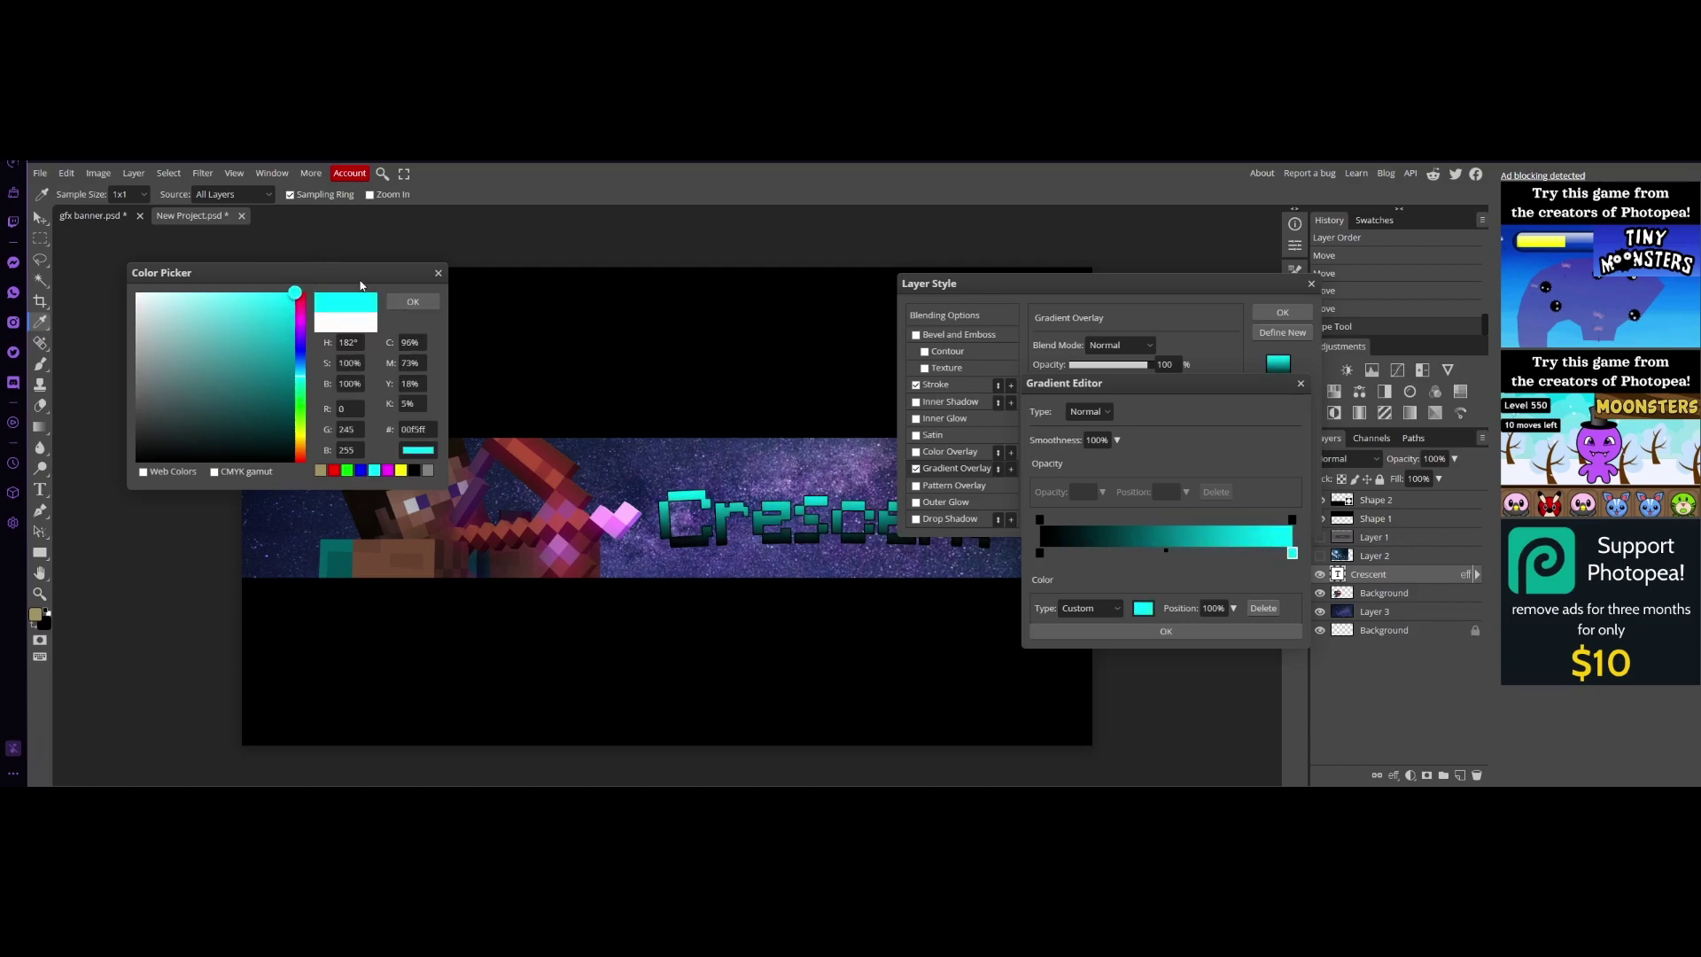
left_click(413, 301)
left_click(1040, 551)
left_click(1142, 607)
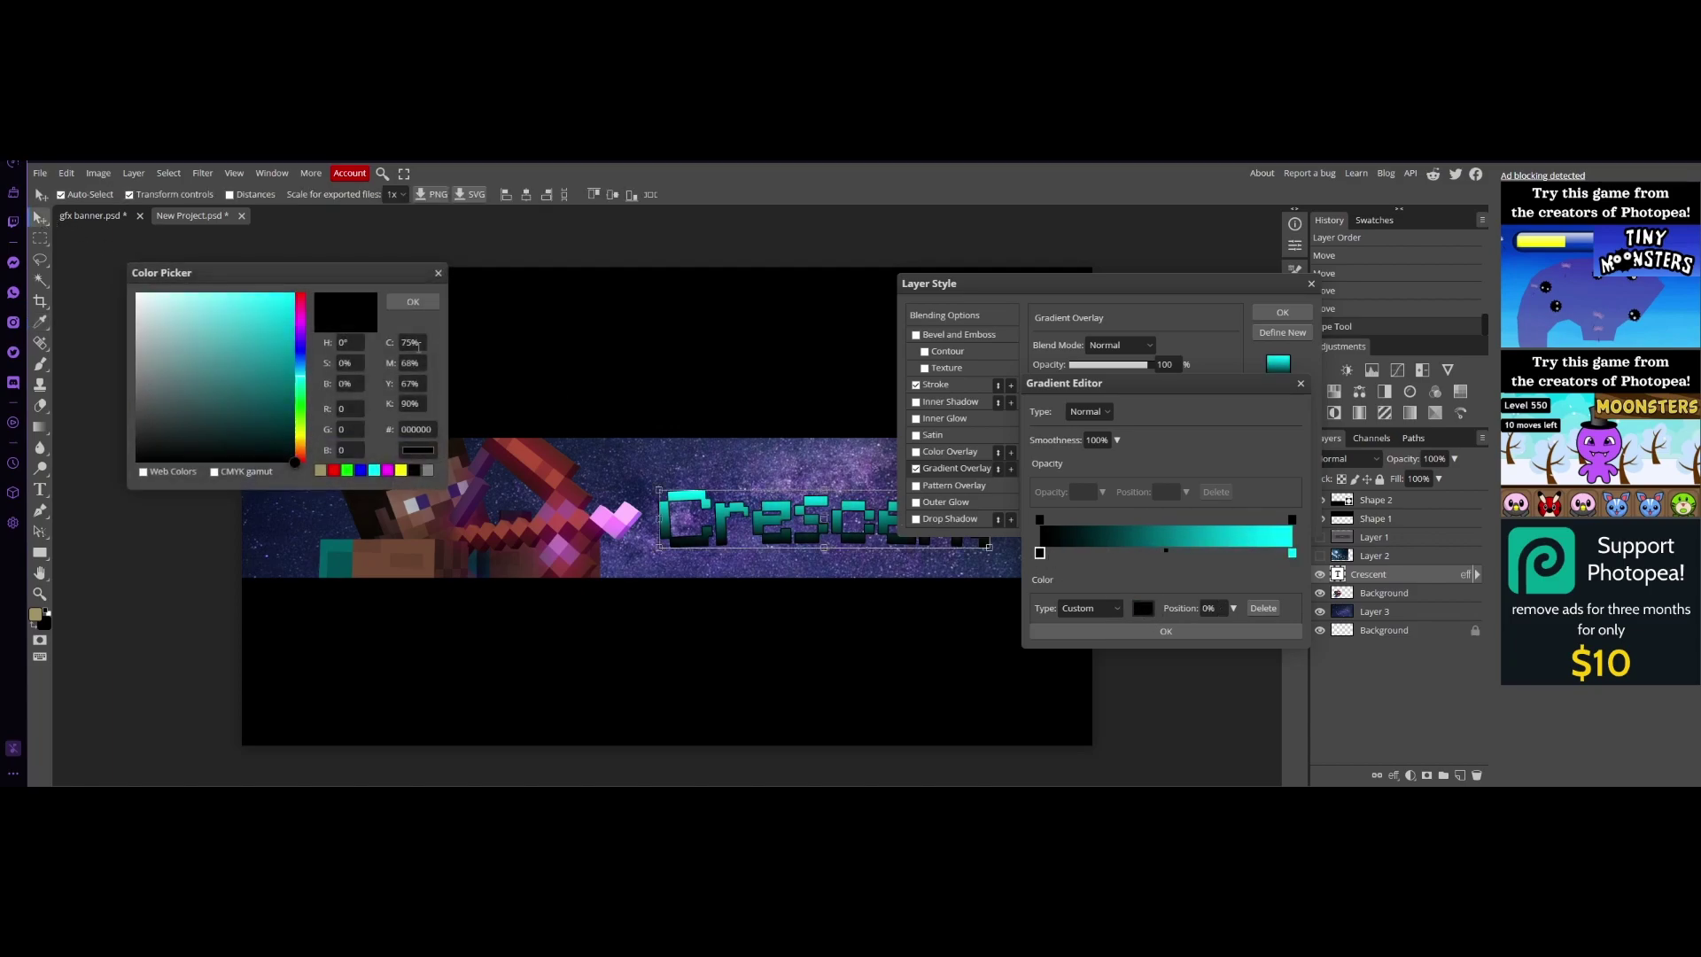
left_click_drag(257, 356, 267, 421)
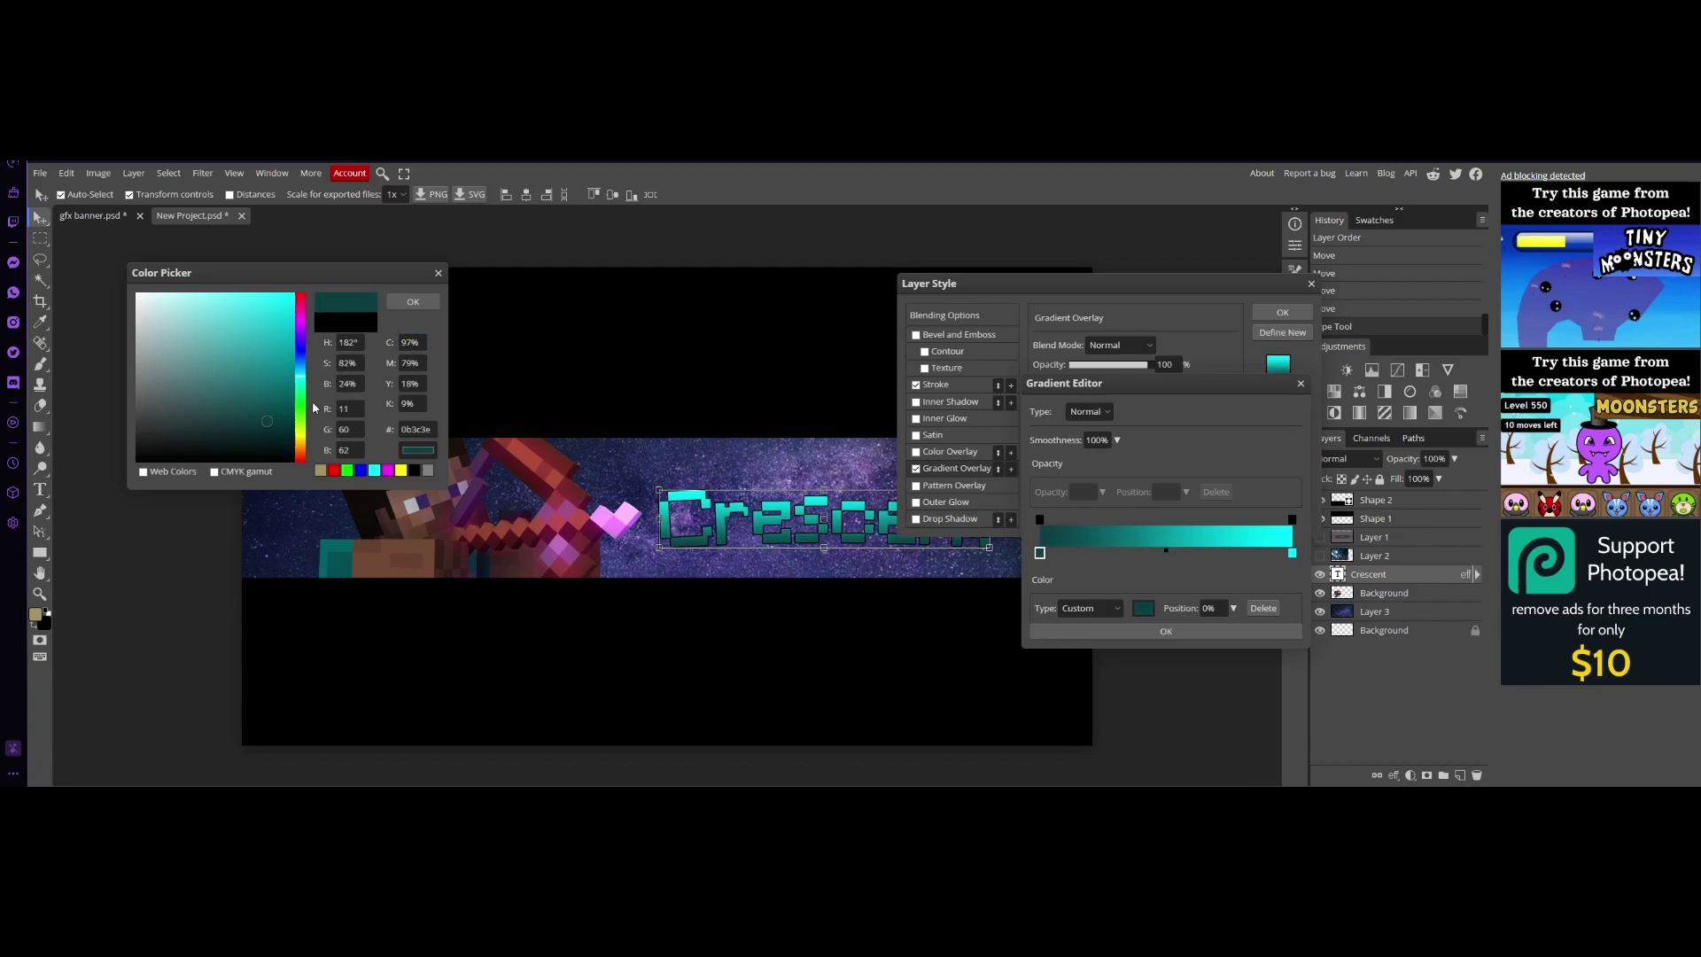
left_click(412, 302)
left_click(873, 545)
Step: Thicken the Crescent outline to 18 px, keeping it black
left_click(935, 384)
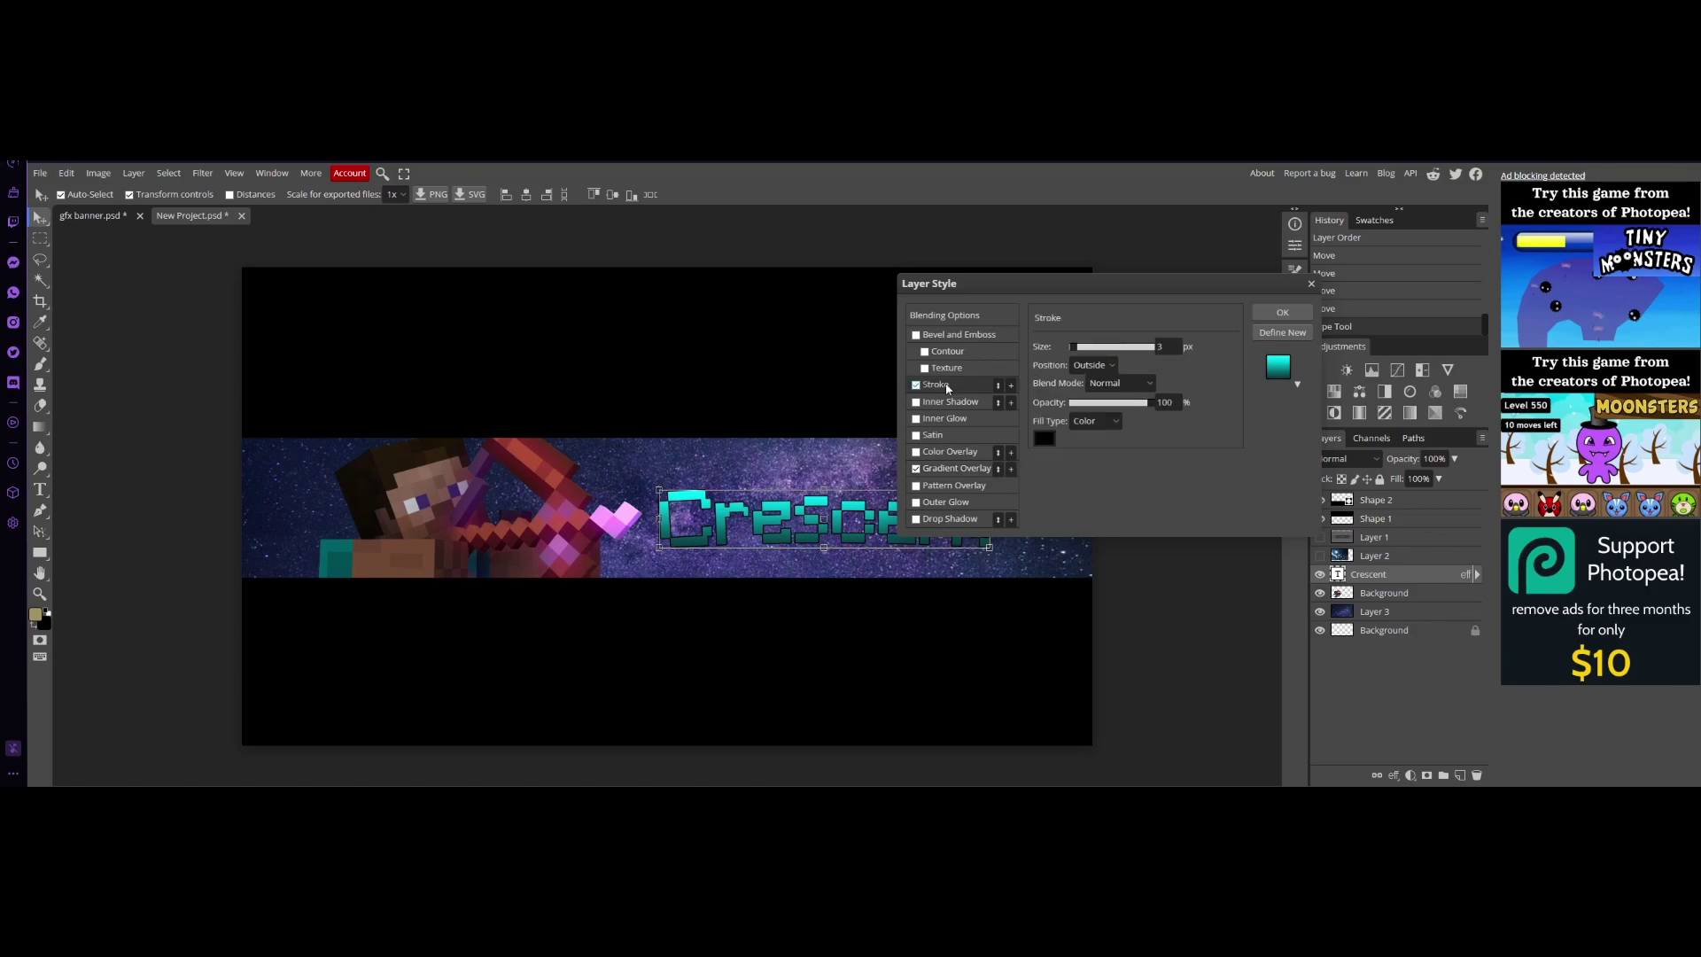
left_click_drag(1086, 348, 1081, 350)
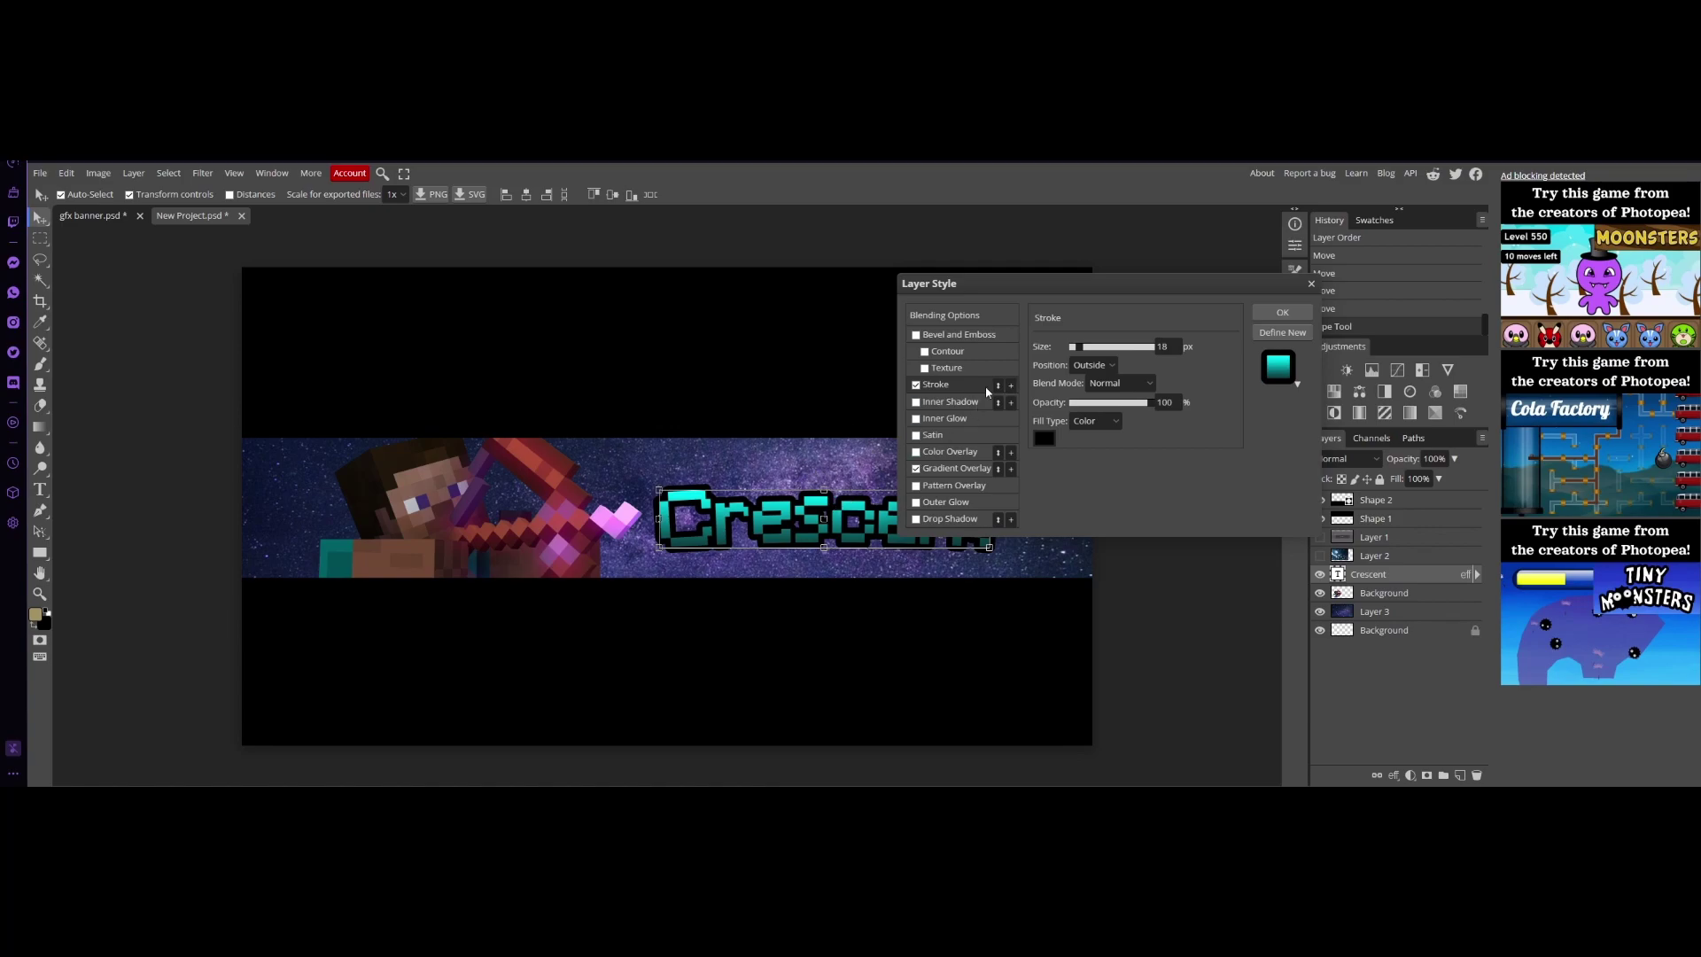
left_click(1045, 438)
left_click_drag(146, 315, 56, 234)
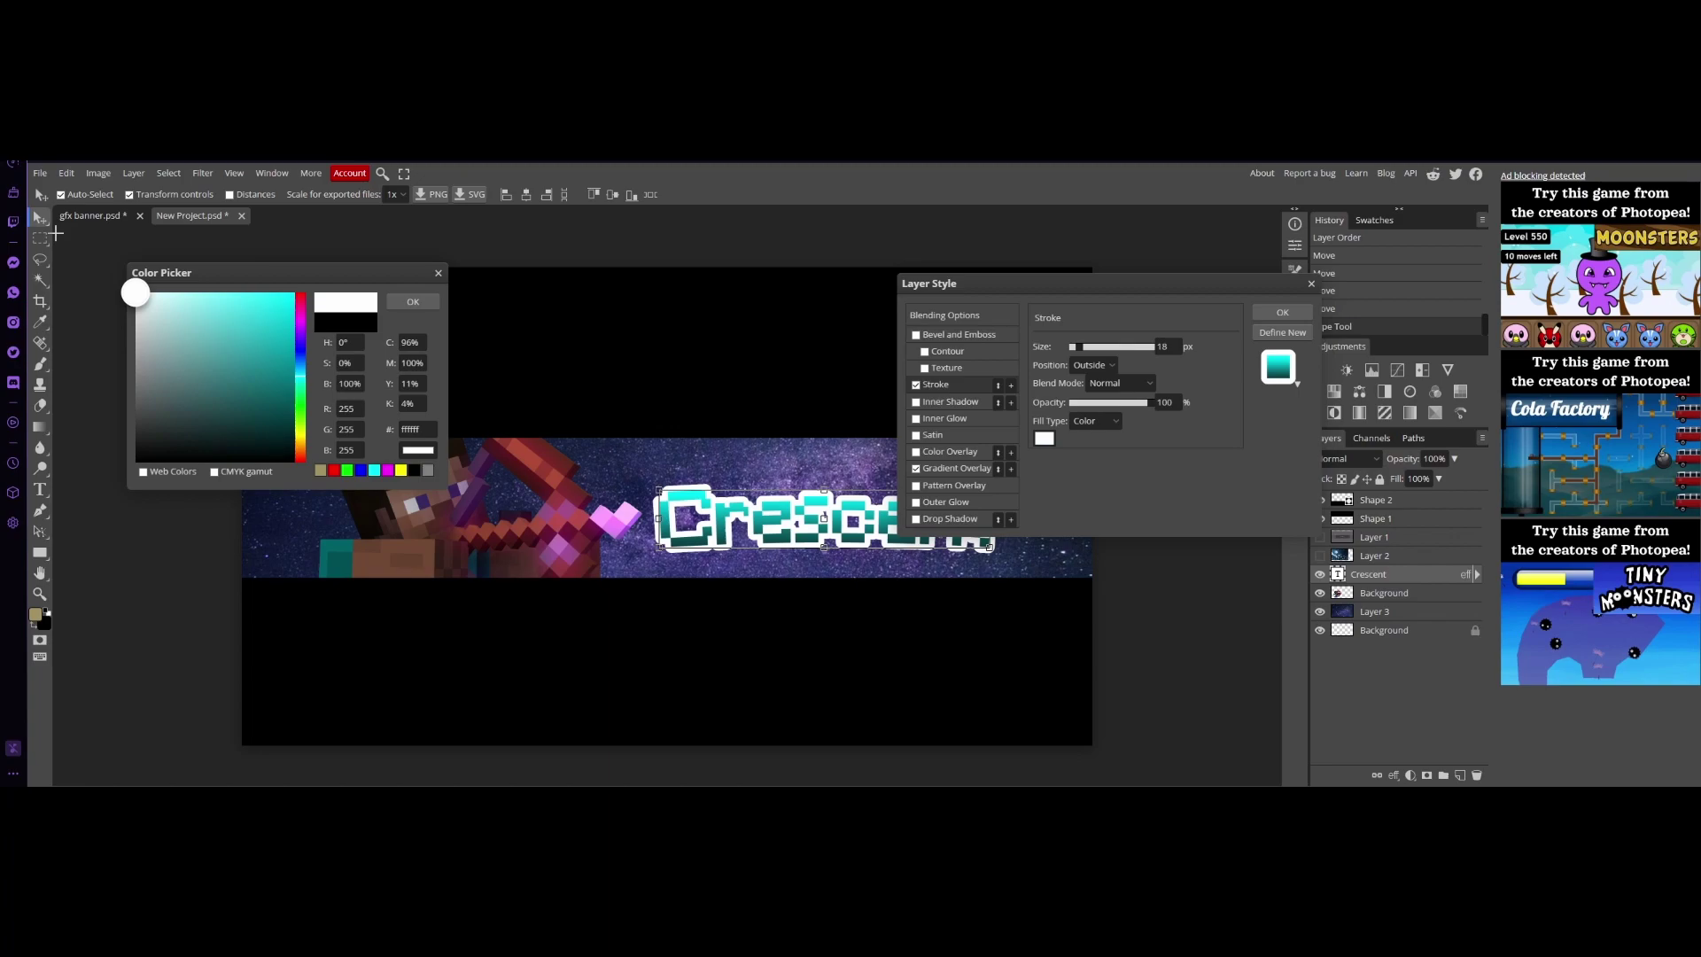
key("Escape")
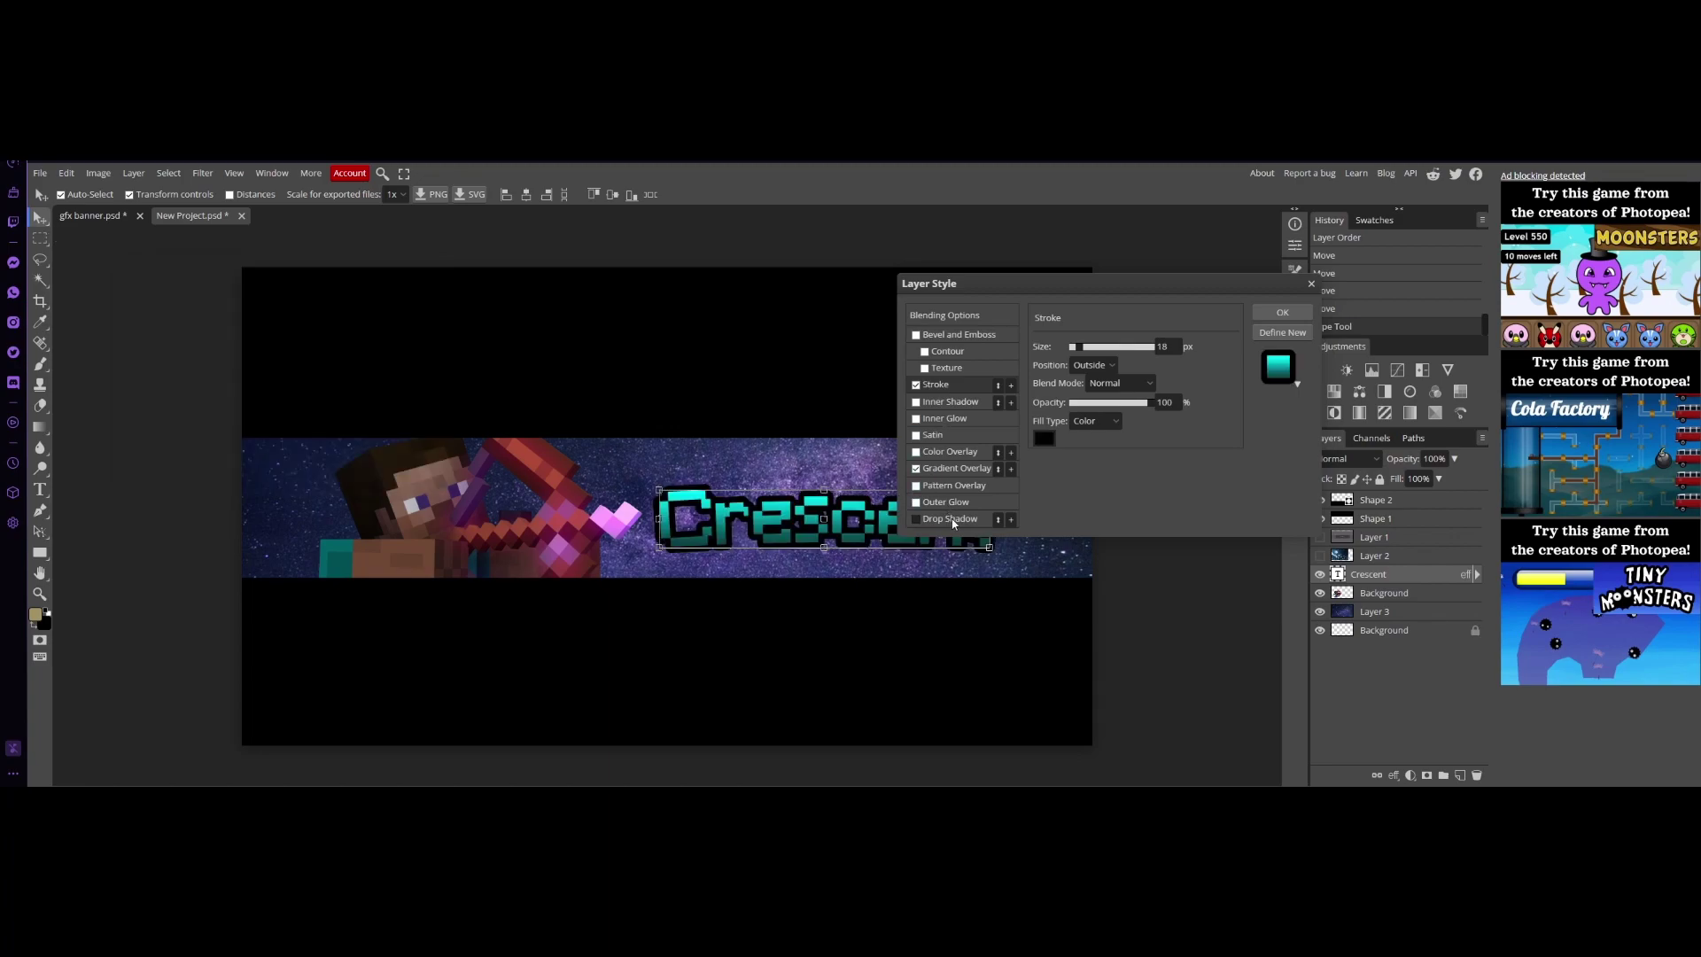
Step: Add a black Overlay outer glow at 100% opacity with 19% spread
left_click(947, 502)
left_click(1044, 403)
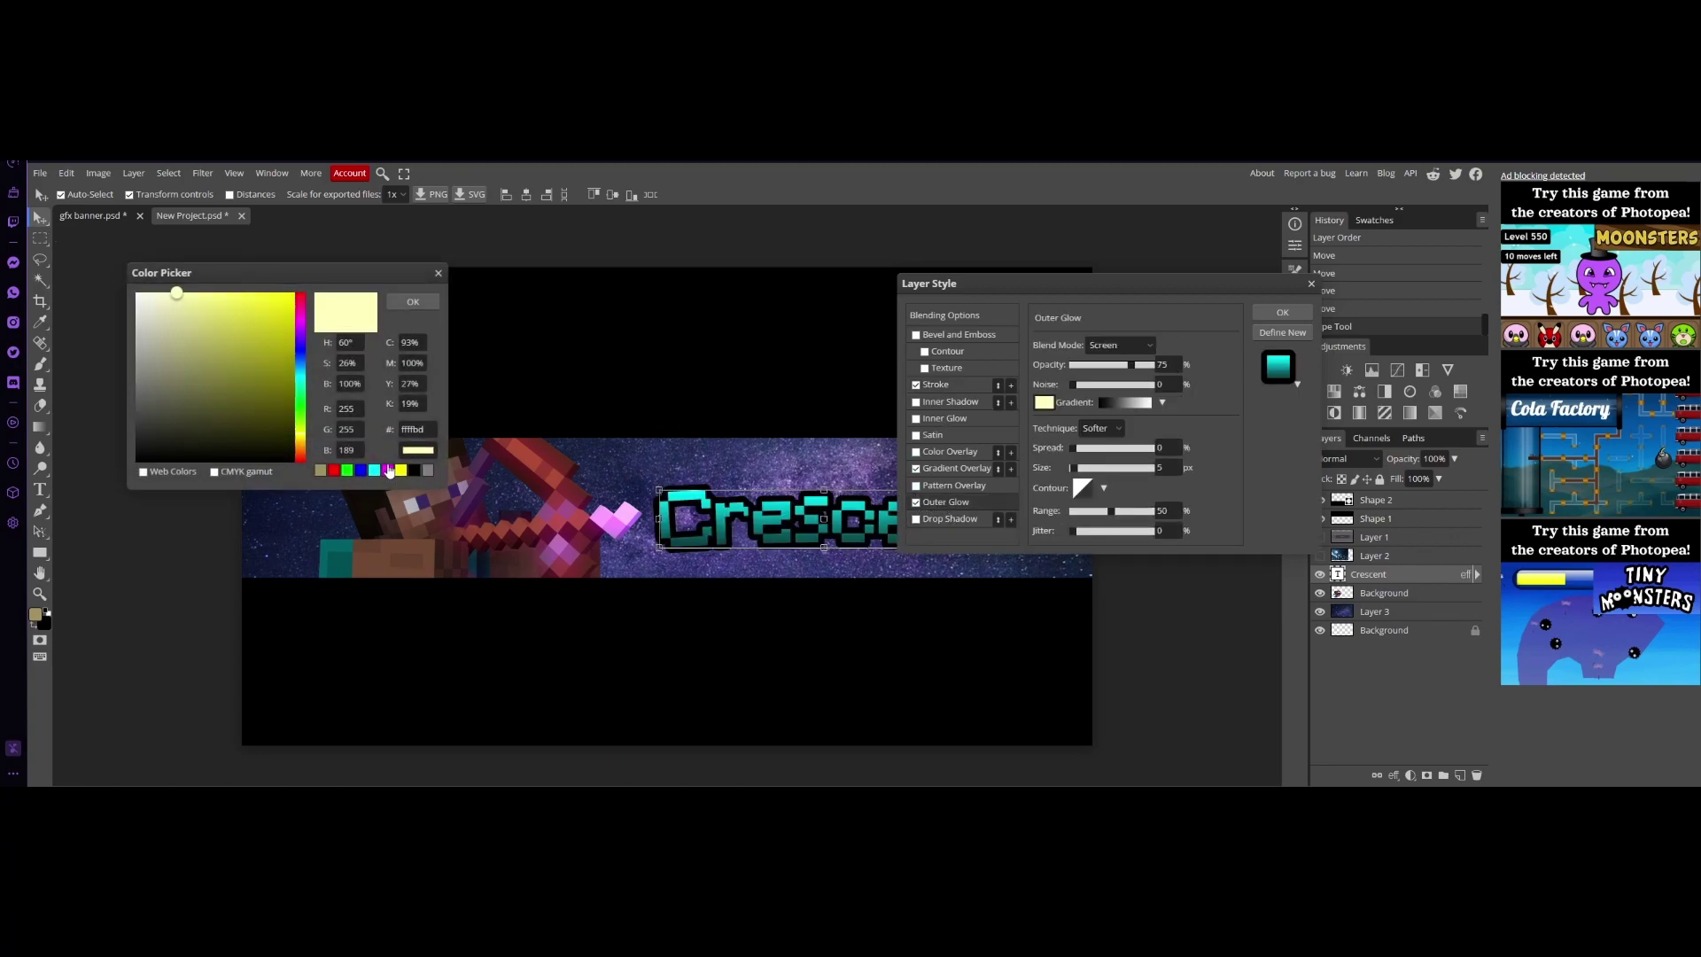
left_click_drag(190, 343, 133, 465)
left_click(405, 308)
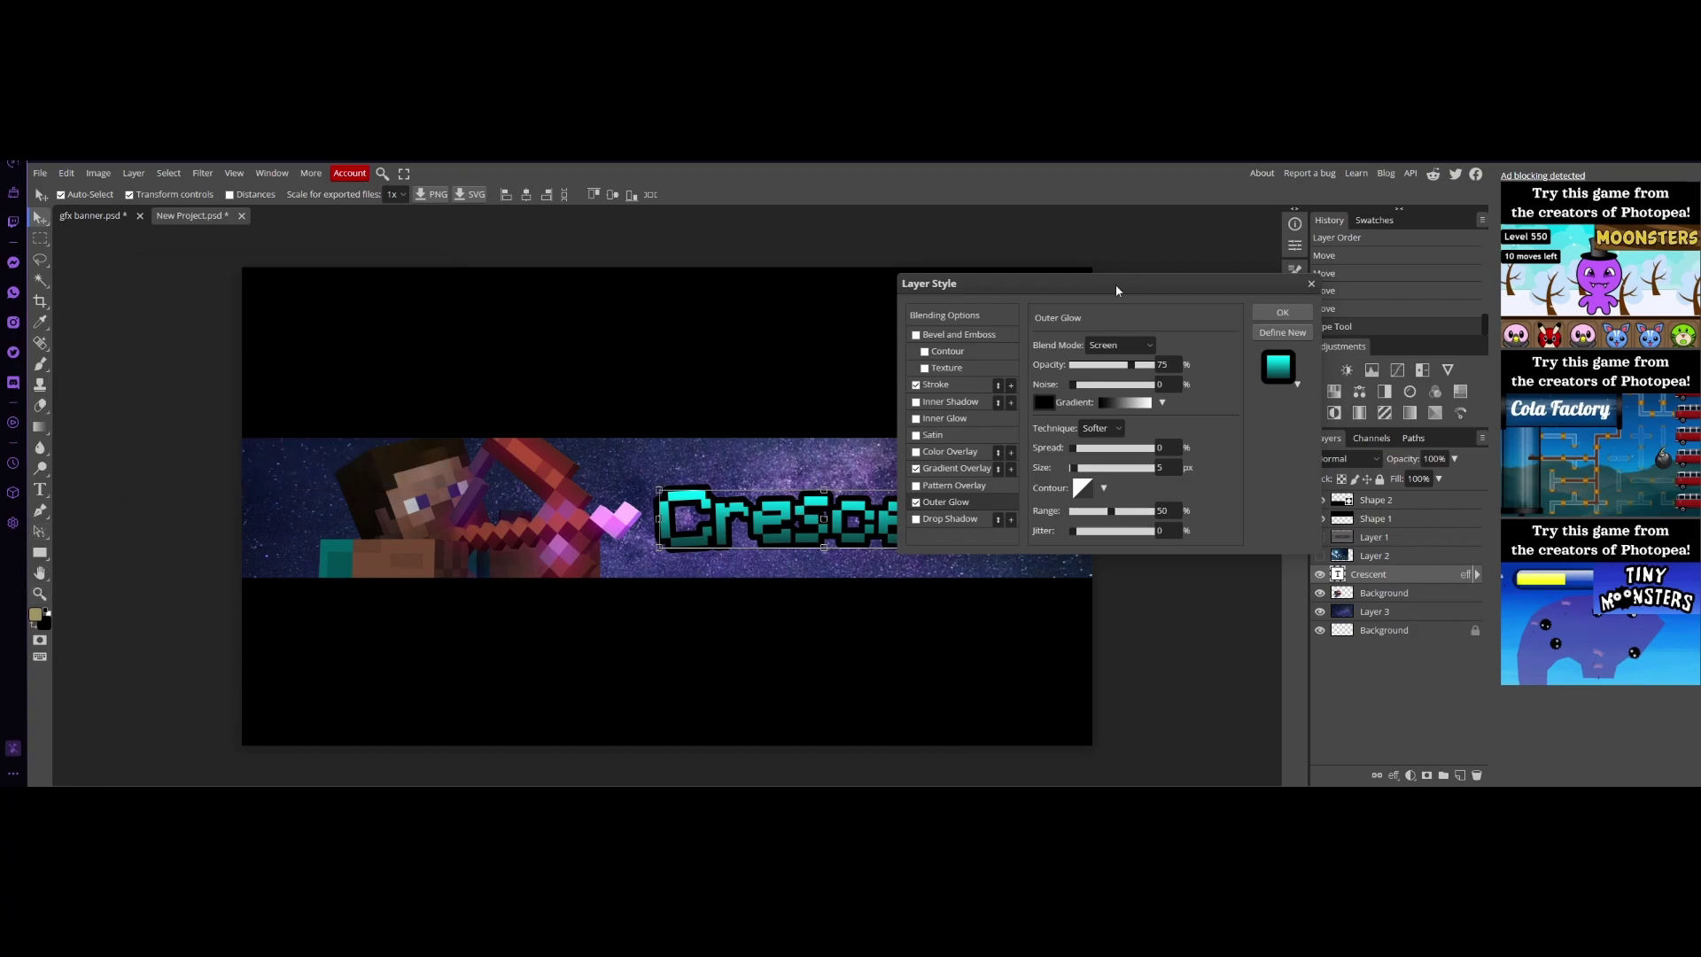
left_click(1112, 545)
left_click_drag(1131, 364, 1182, 373)
left_click_drag(1078, 449, 1093, 464)
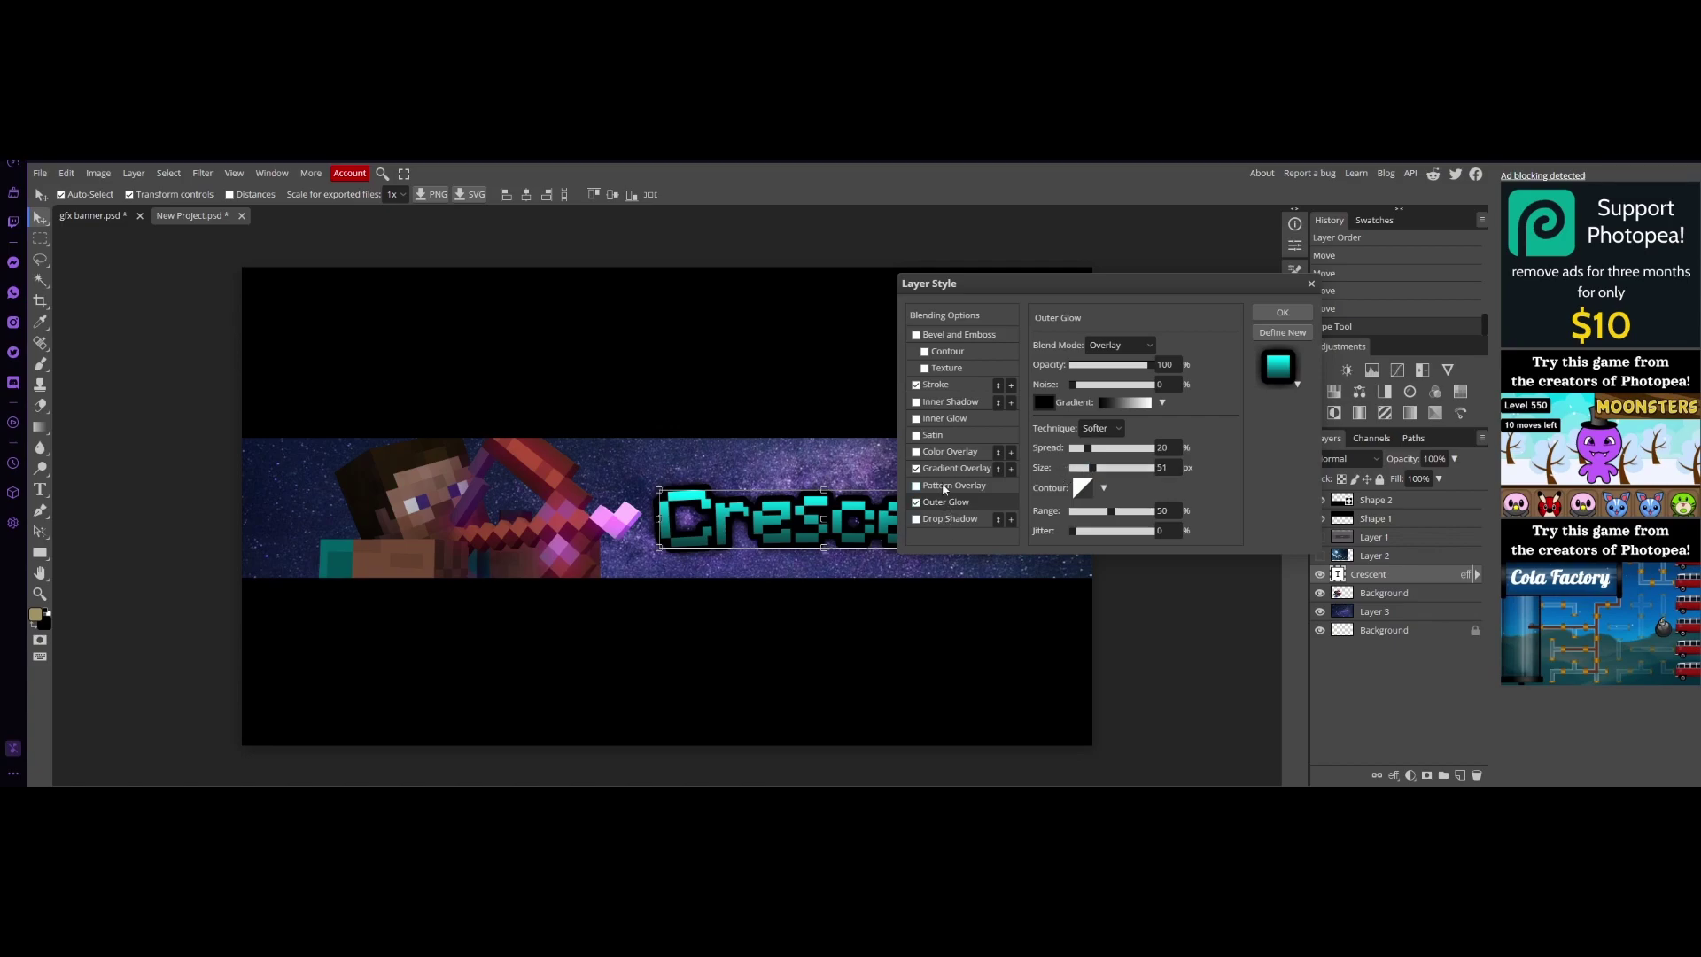
Step: Add a fully opaque 15 px inner shadow instead of an inner glow and apply the effects
left_click(934, 420)
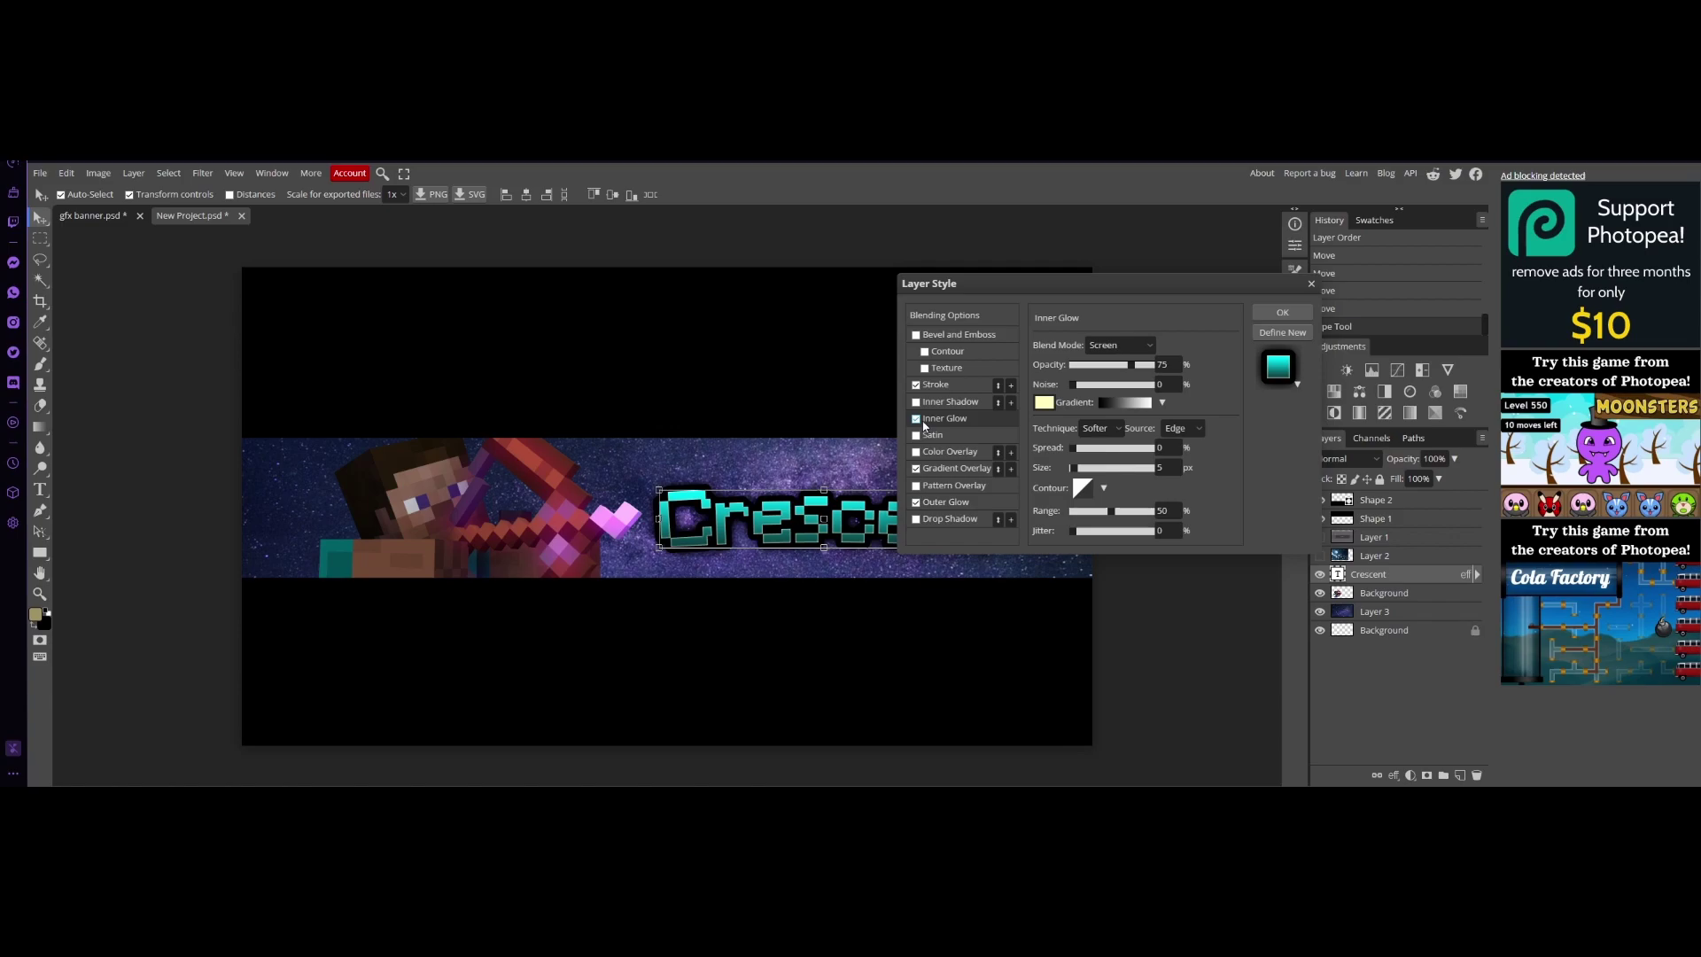
left_click(916, 420)
left_click(949, 404)
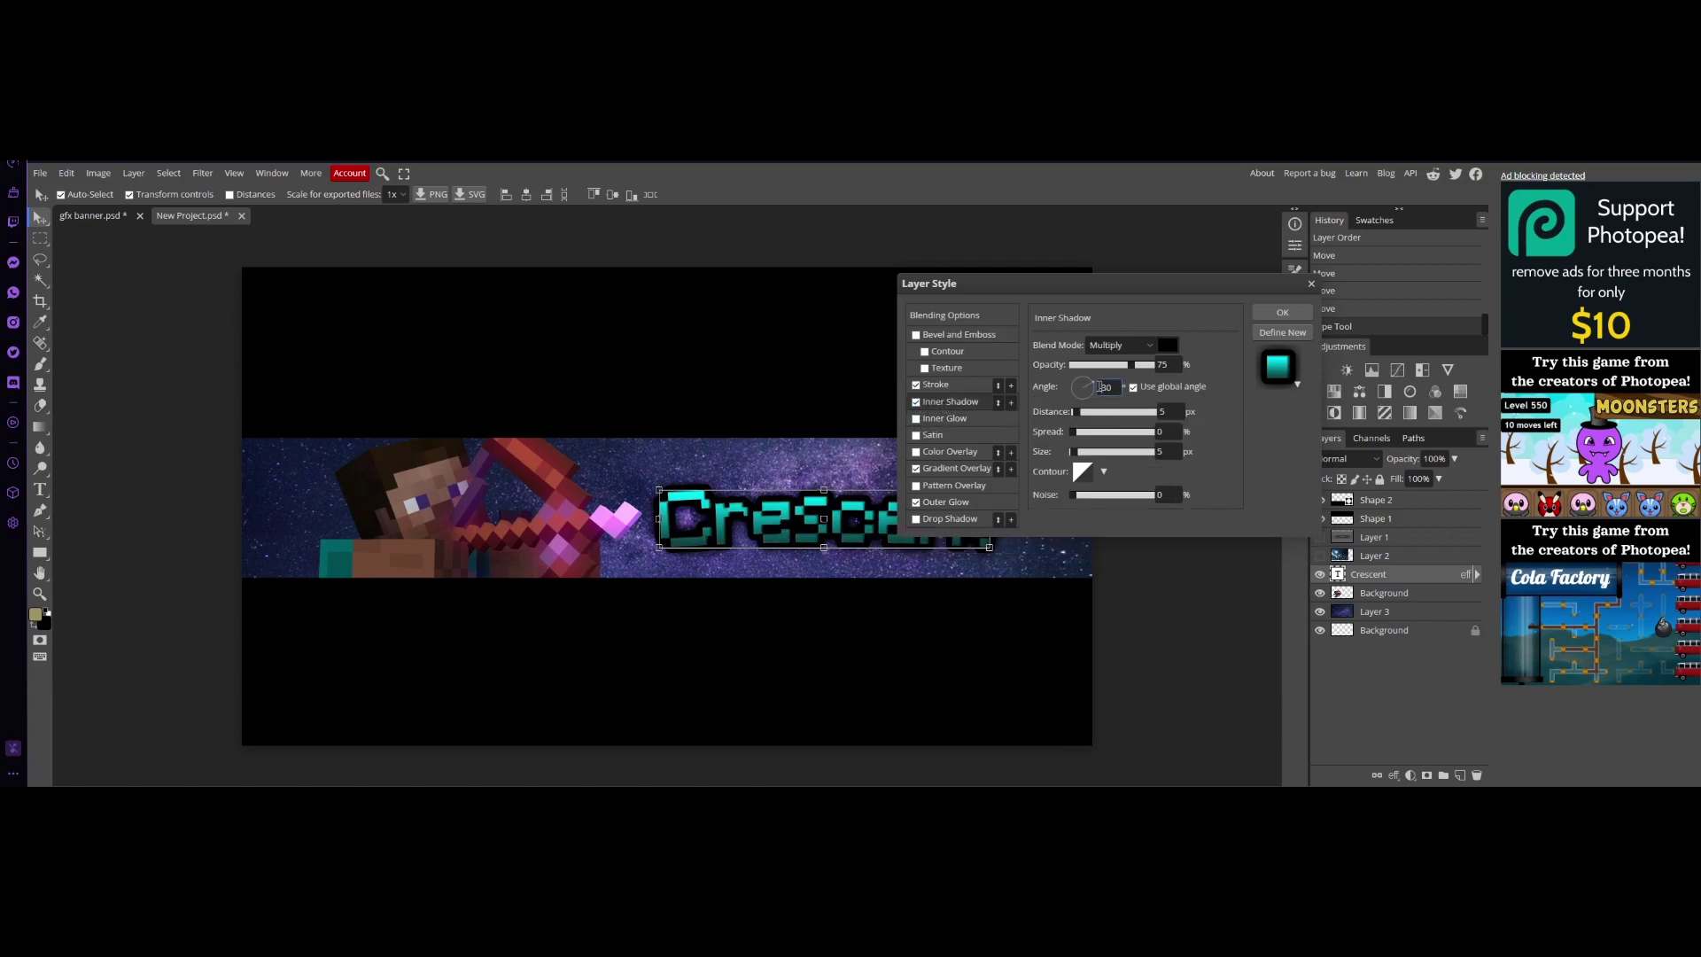
left_click_drag(1131, 364, 1145, 369)
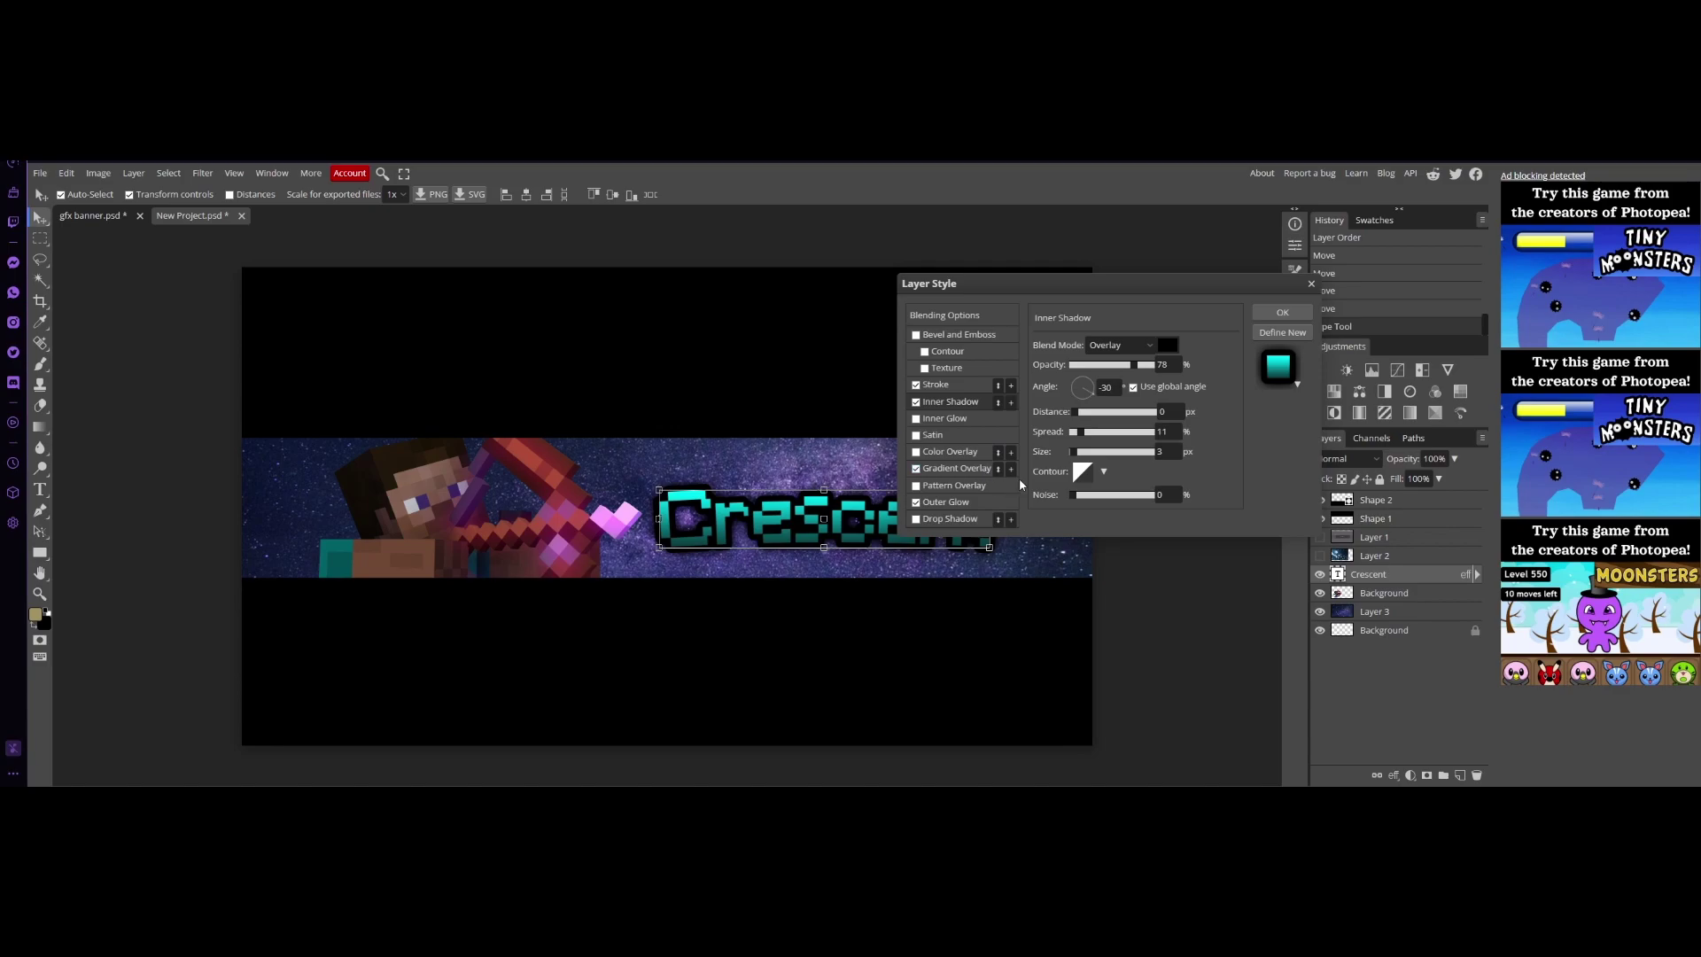
left_click_drag(1072, 452, 1078, 452)
left_click(1281, 311)
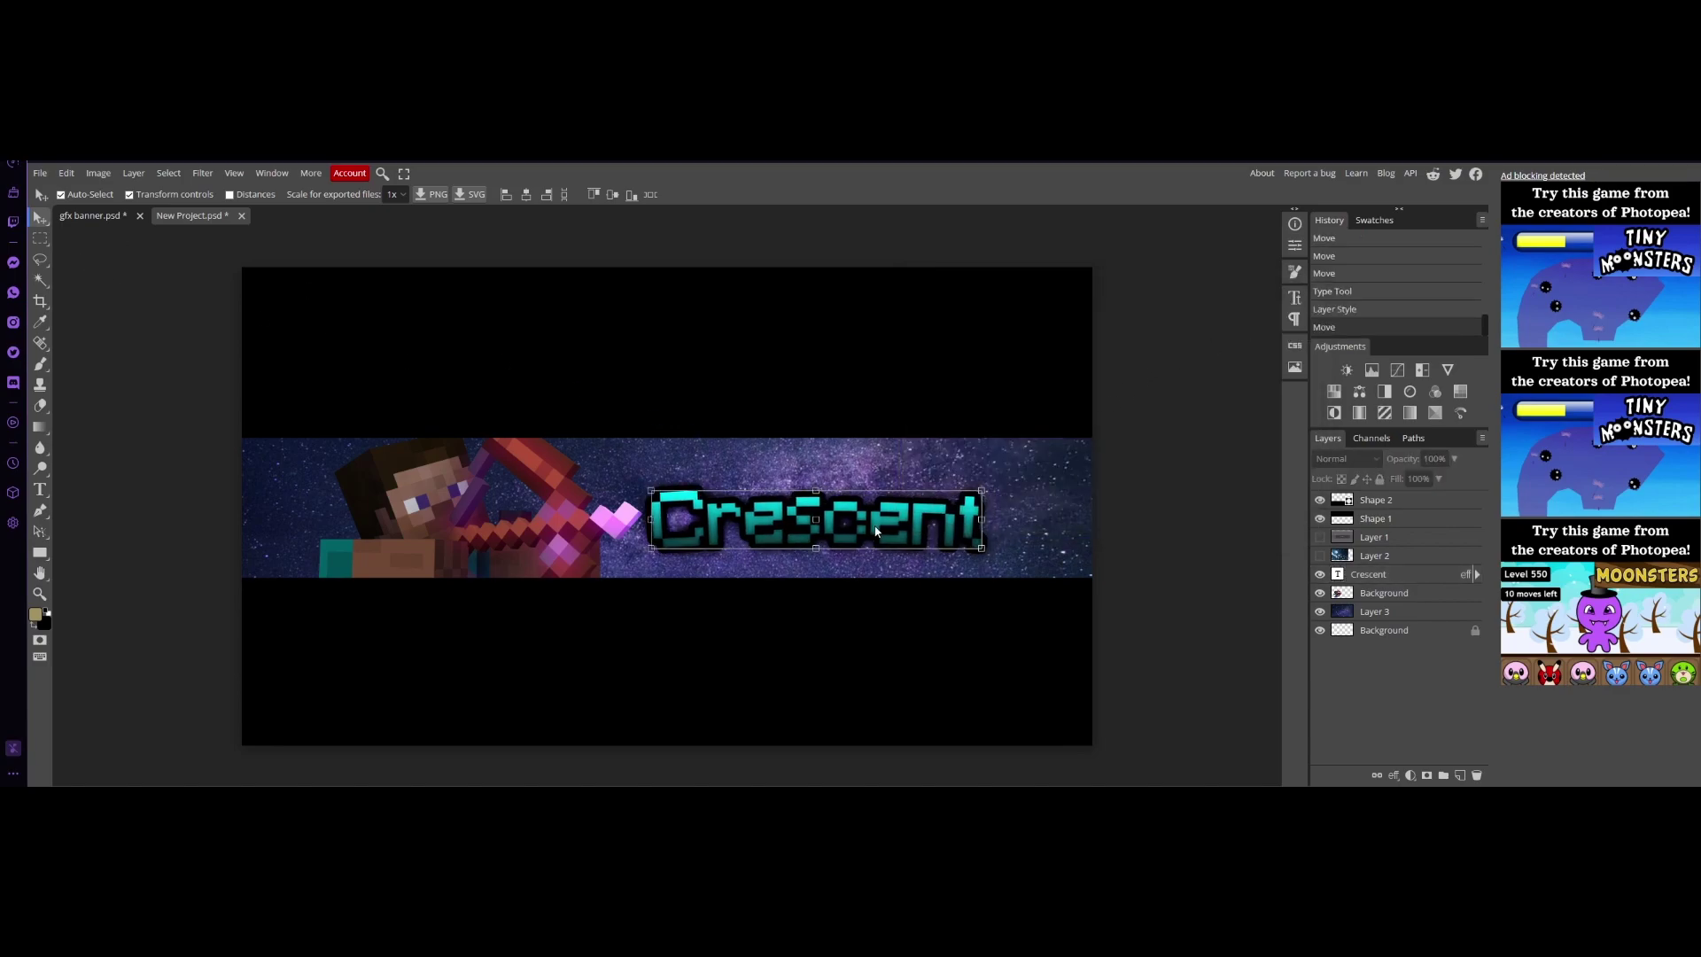
Step: Select the Steve image layer and give it a stroke outline
left_click(1383, 592)
left_click(1398, 775)
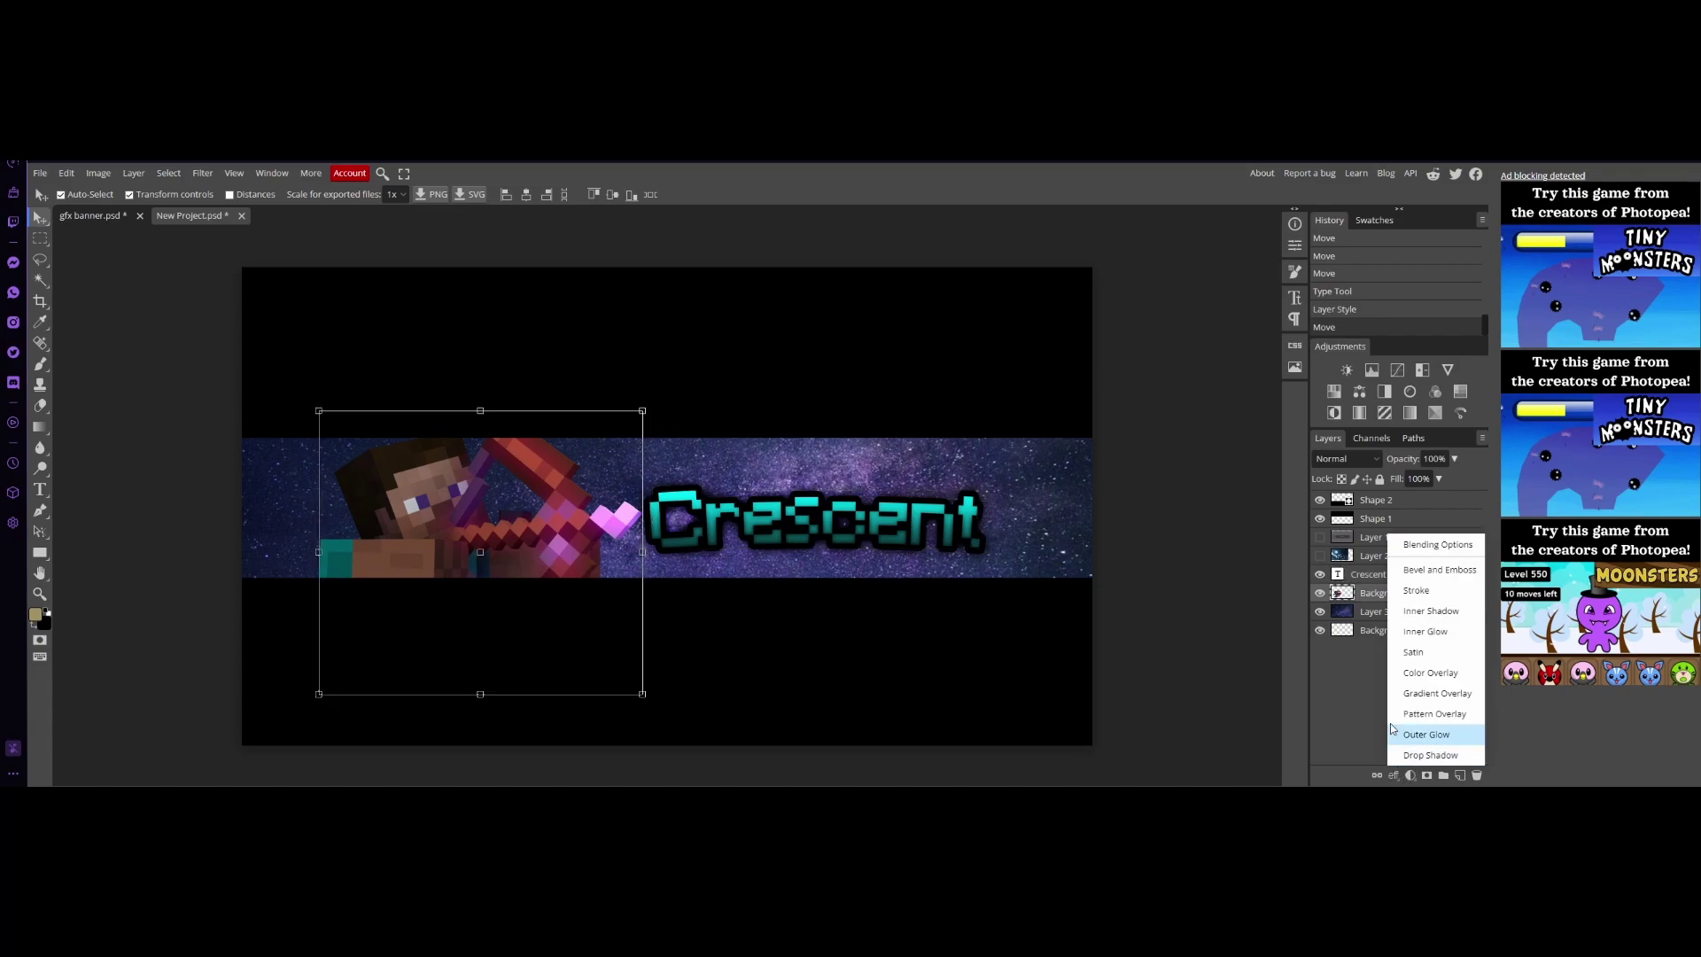
left_click(1413, 590)
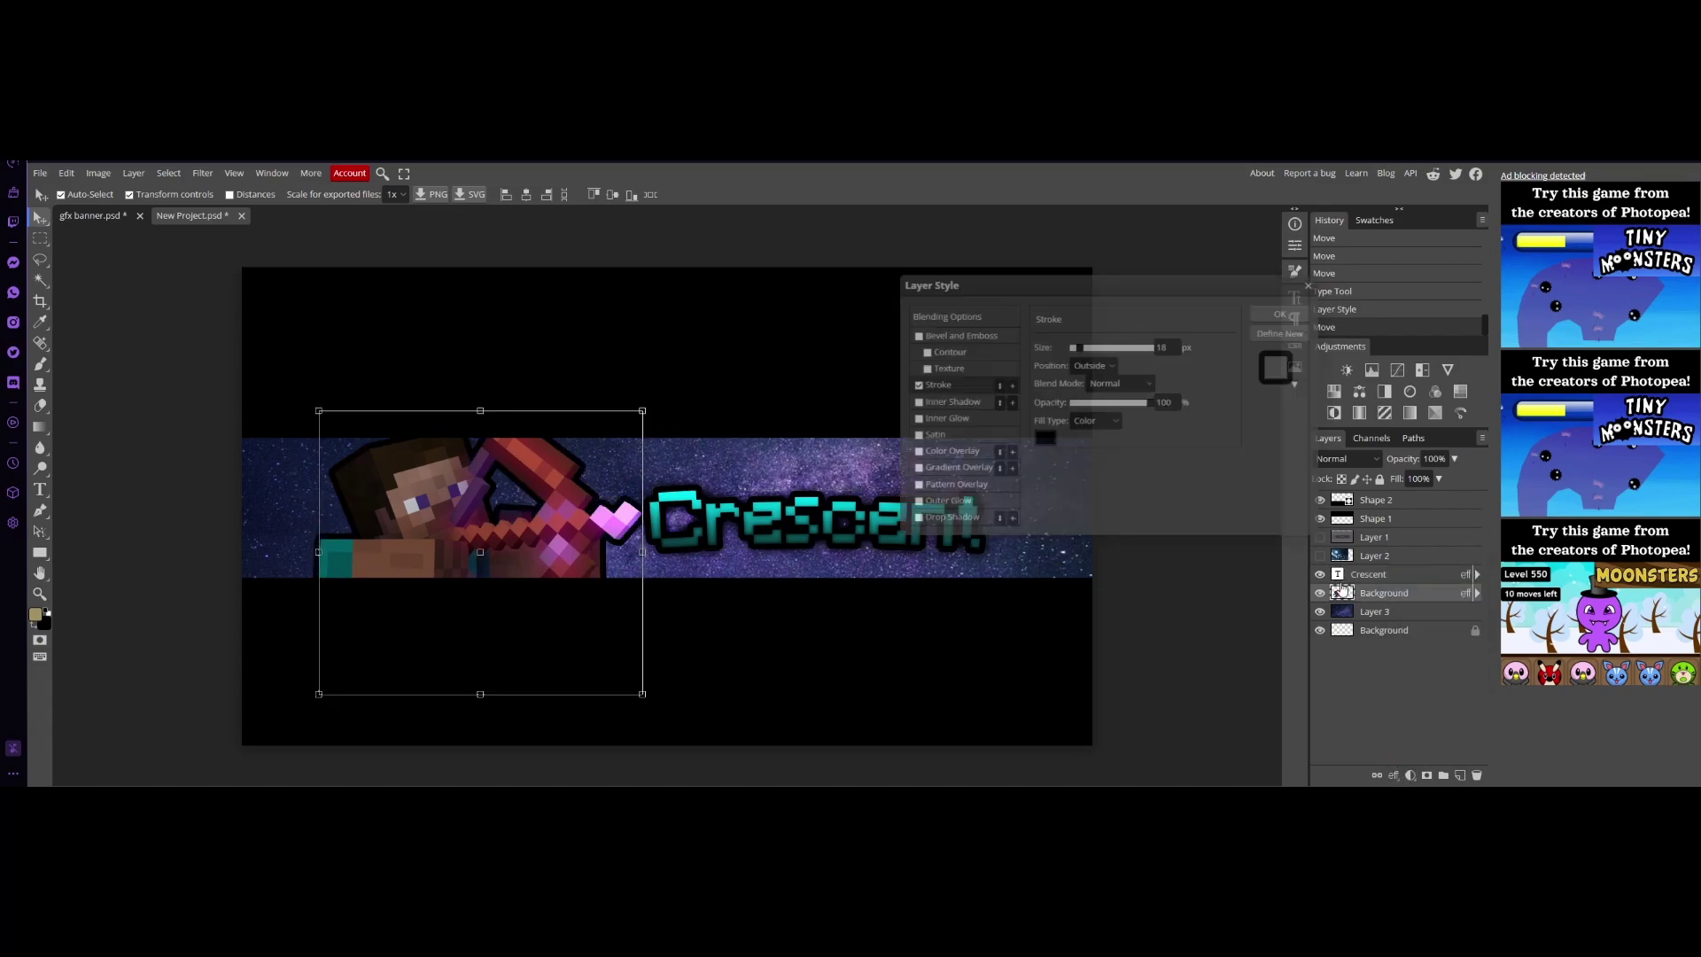
Step: Add a white Overlay inner glow at 100% opacity with 22% spread and apply it
left_click(949, 419)
left_click(1044, 403)
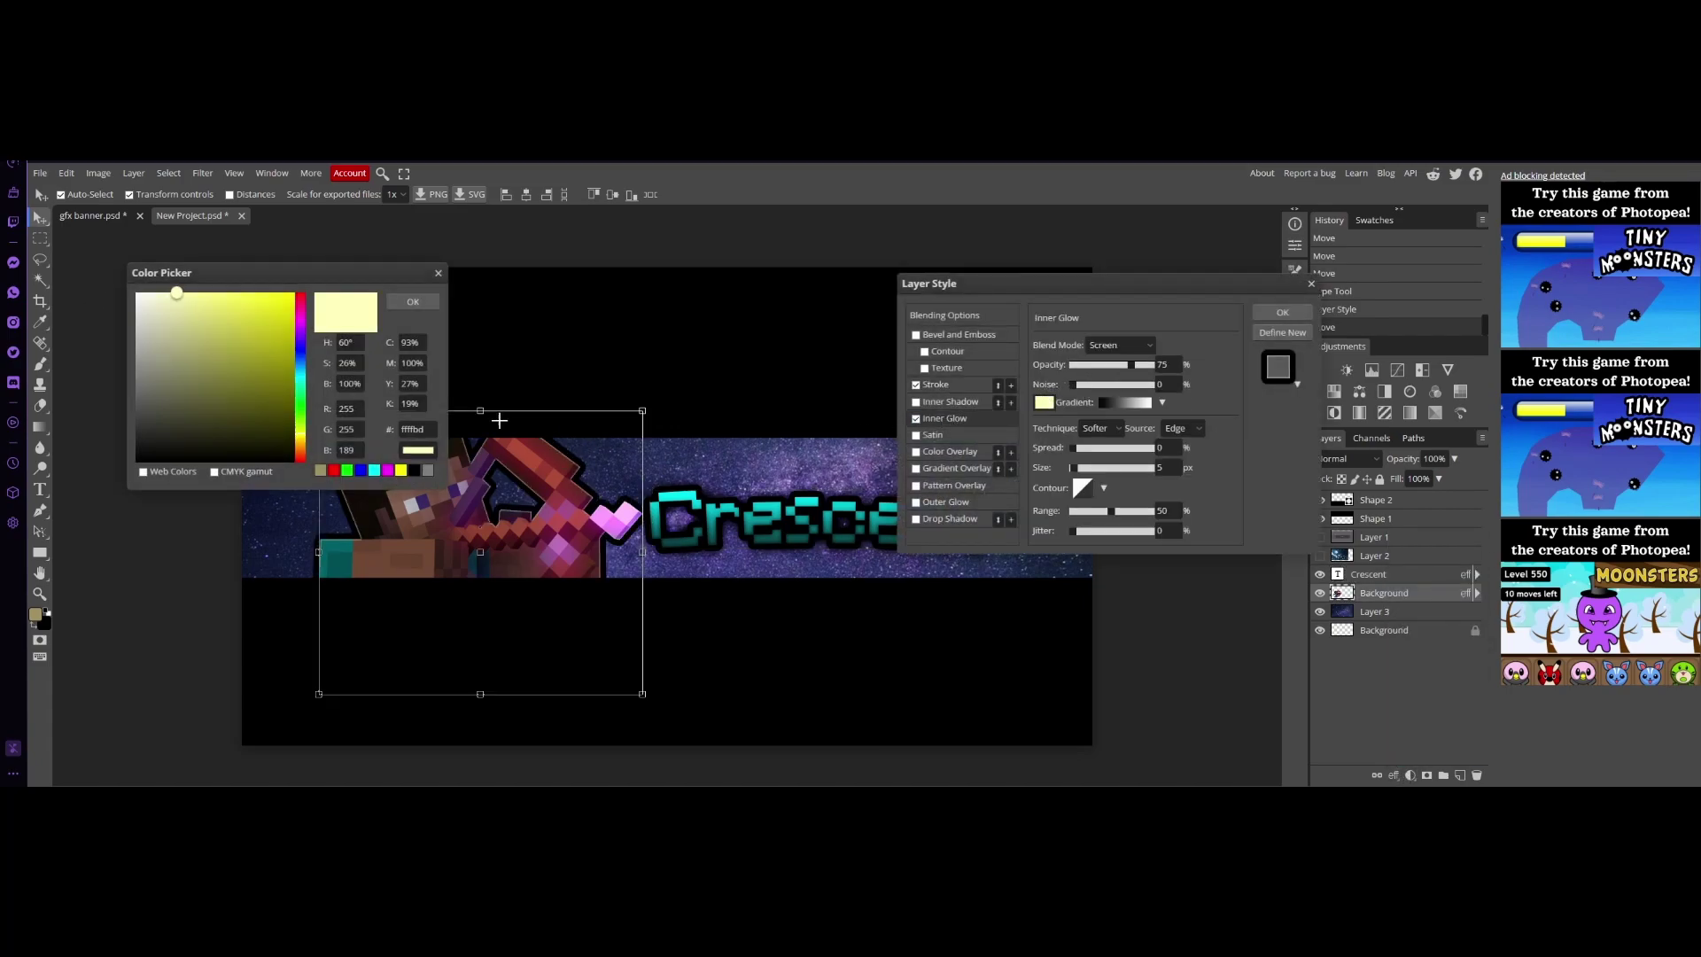
left_click_drag(216, 349, 184, 257)
left_click(413, 301)
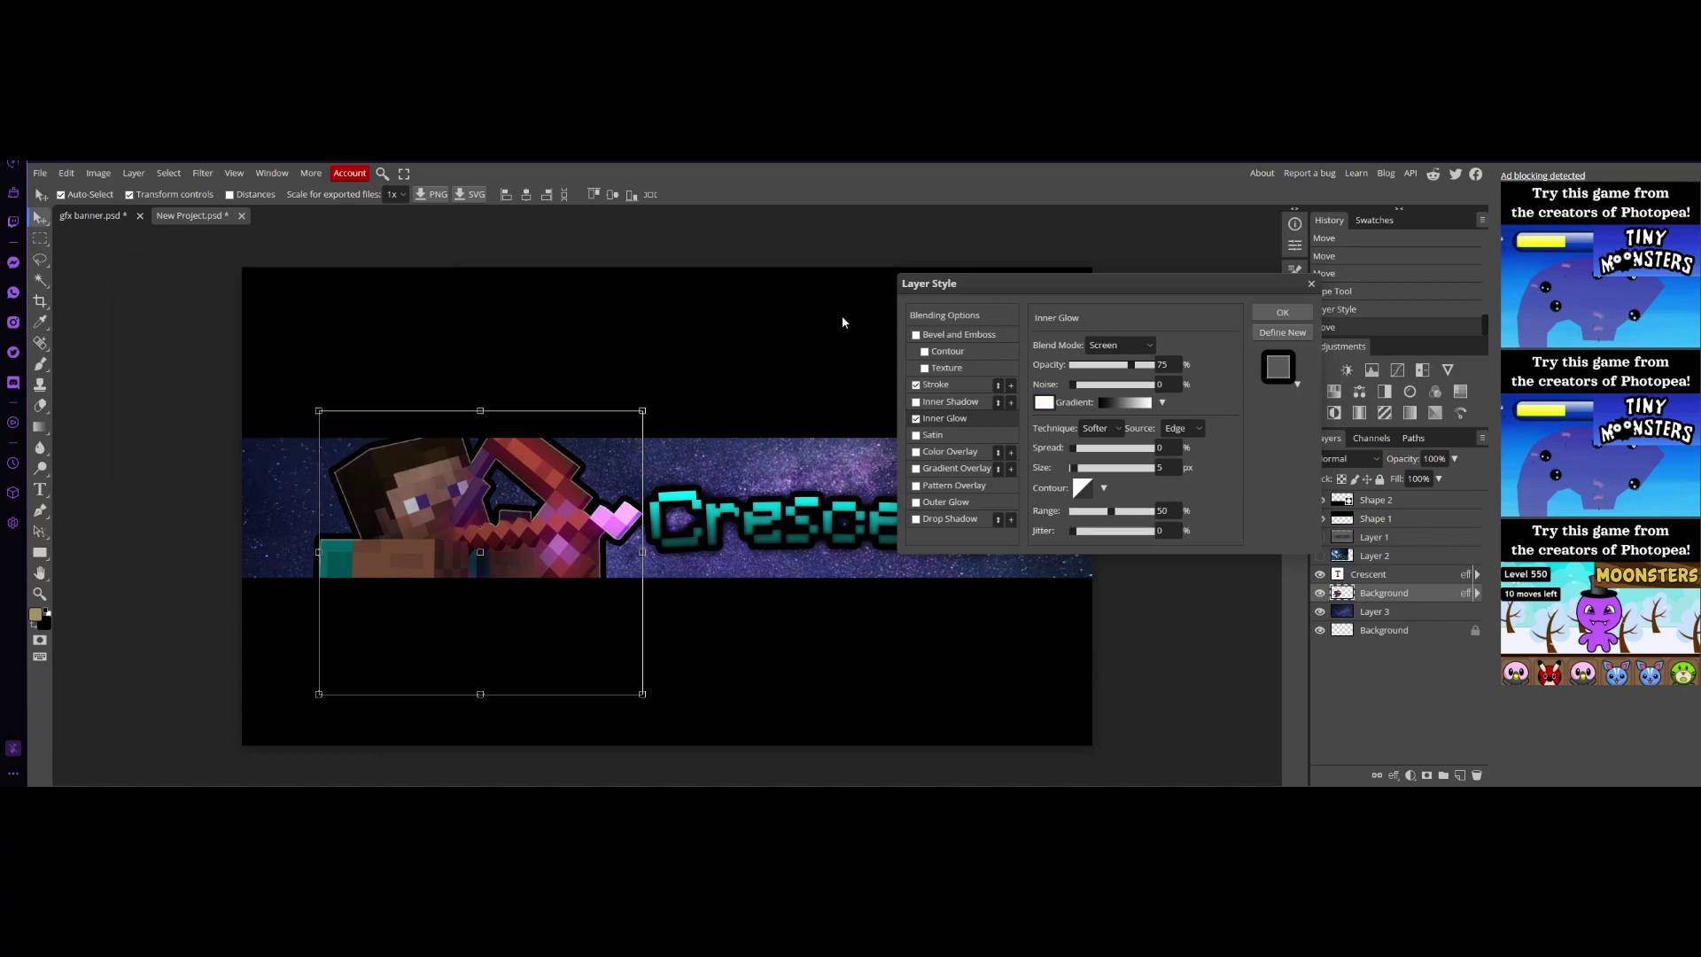
left_click(1120, 345)
left_click(1115, 531)
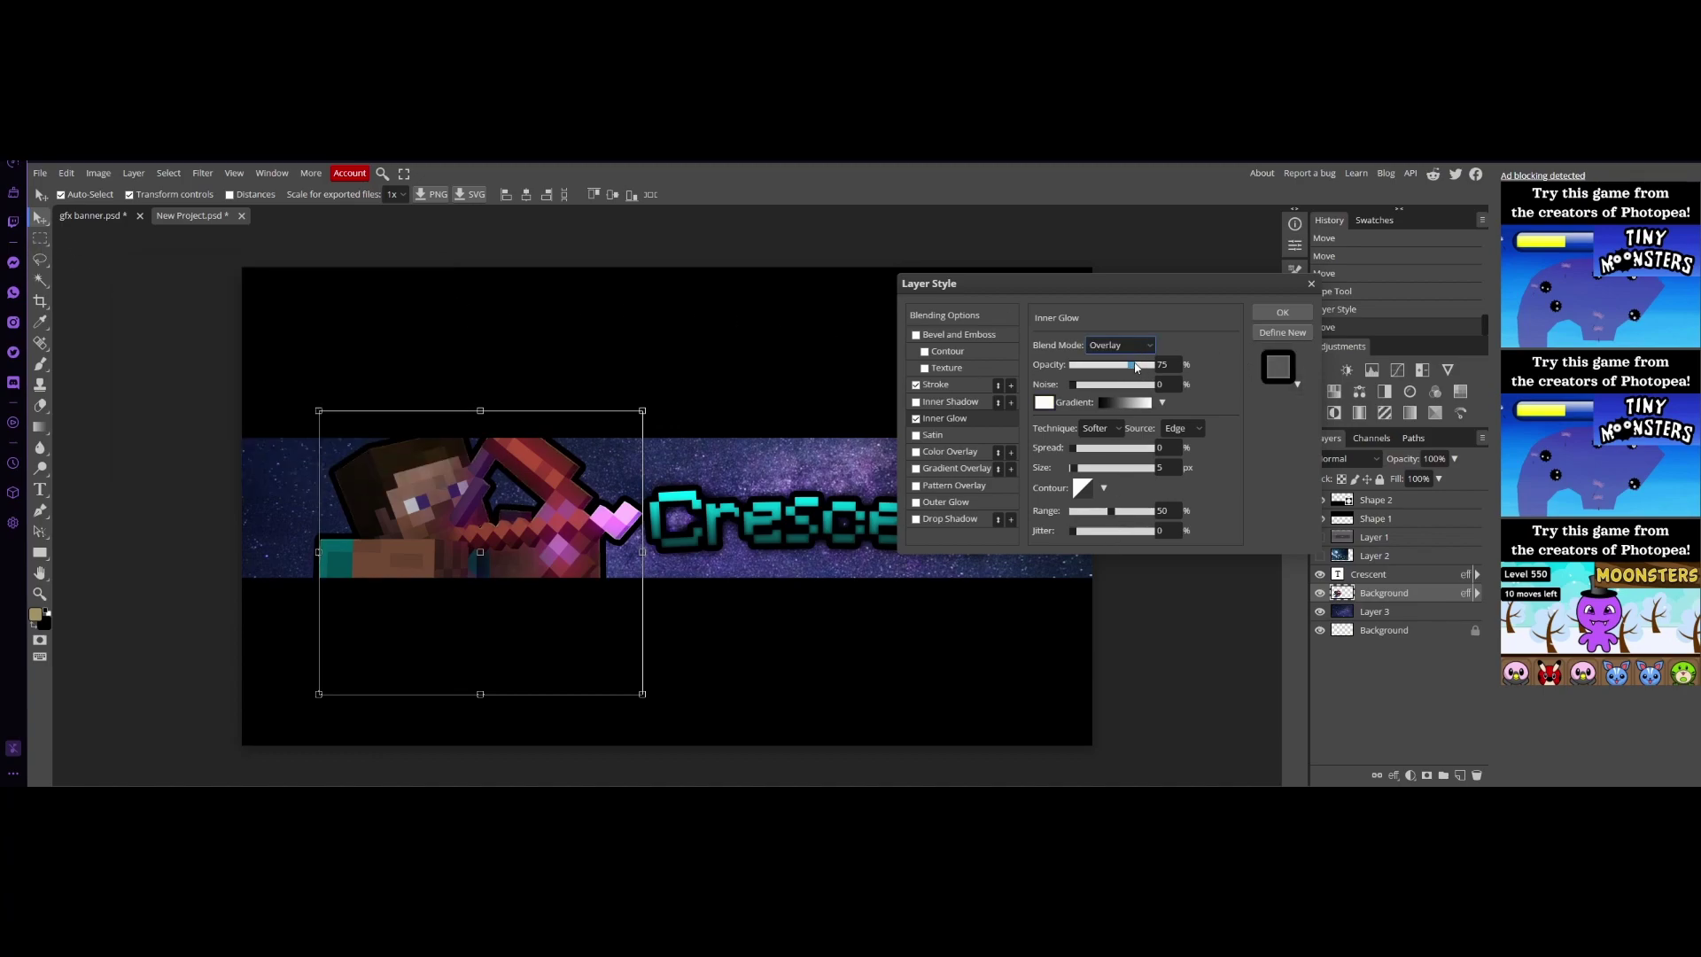
left_click_drag(1132, 365, 1153, 365)
left_click_drag(1075, 450, 1088, 471)
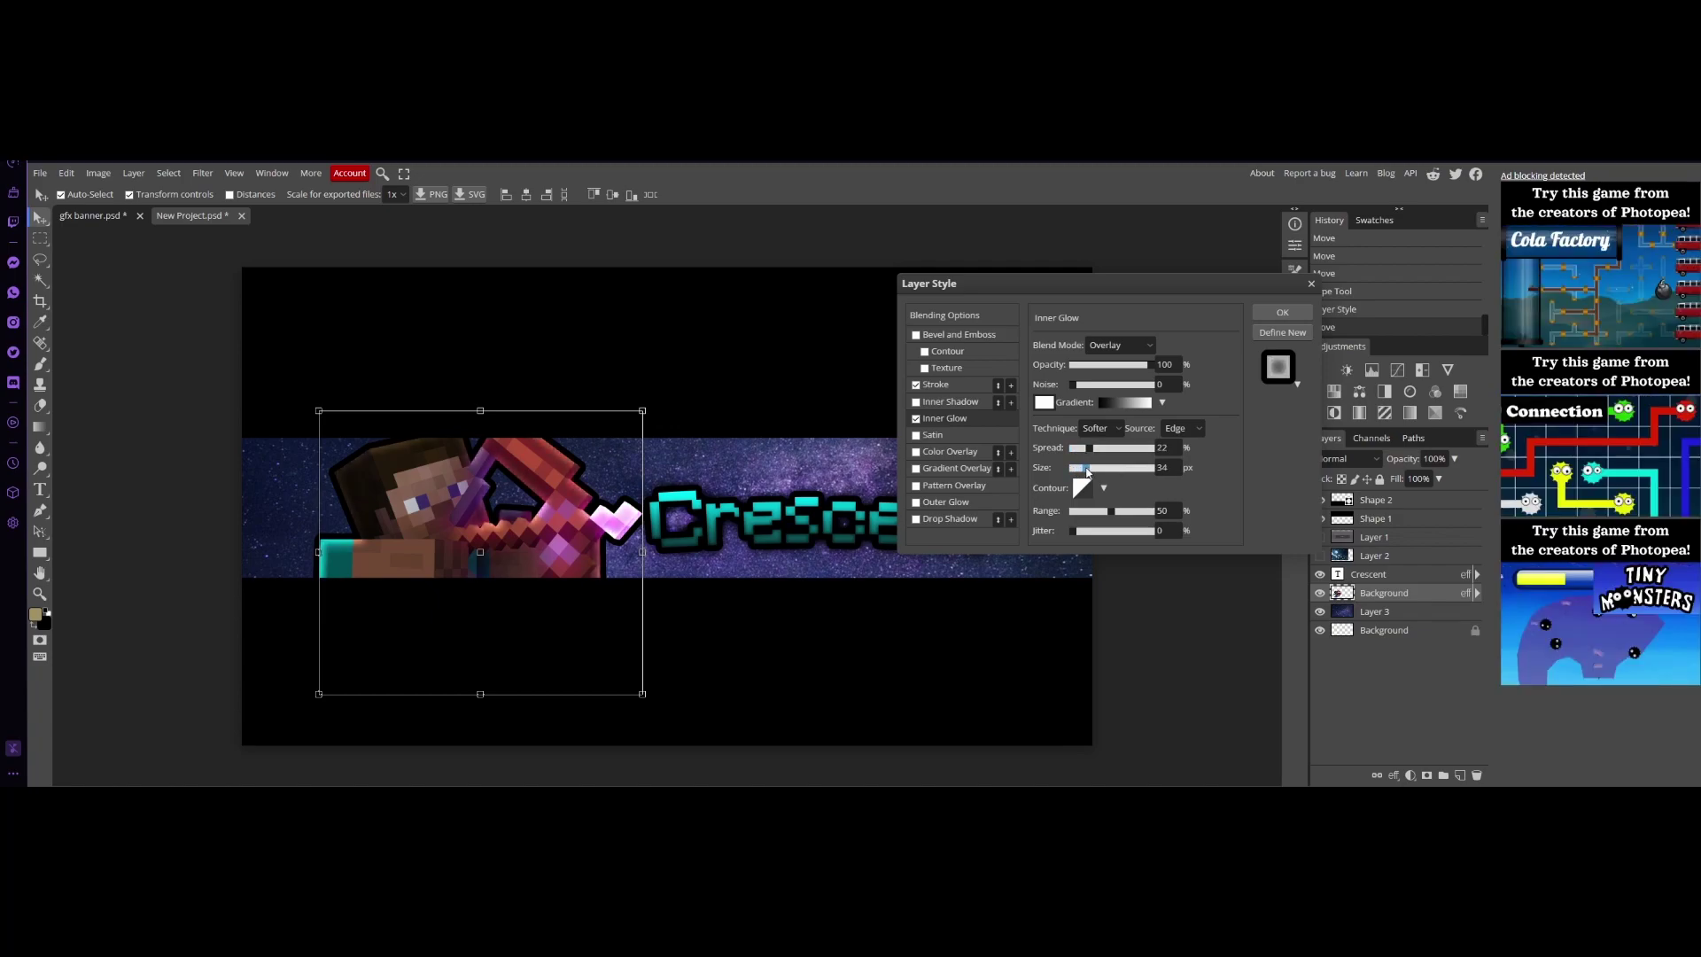
key("Return")
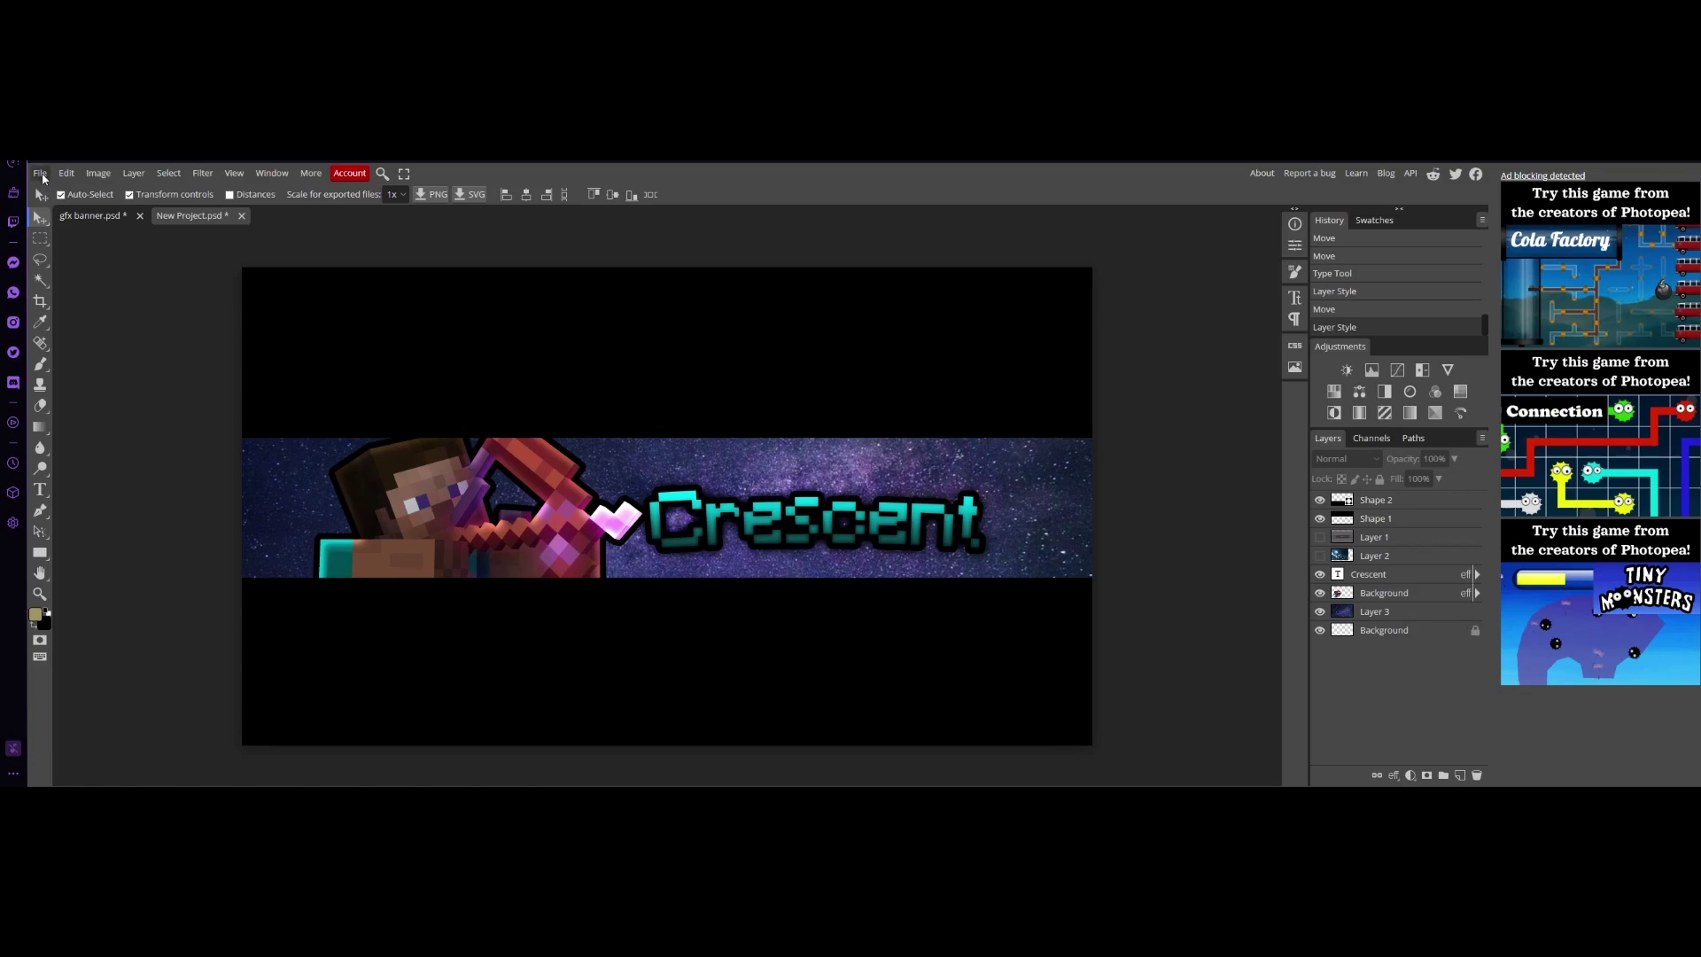
Step: Export the banner as a 2560×1440 PNG named 'steve'
left_click(40, 174)
mouse_move(89, 371)
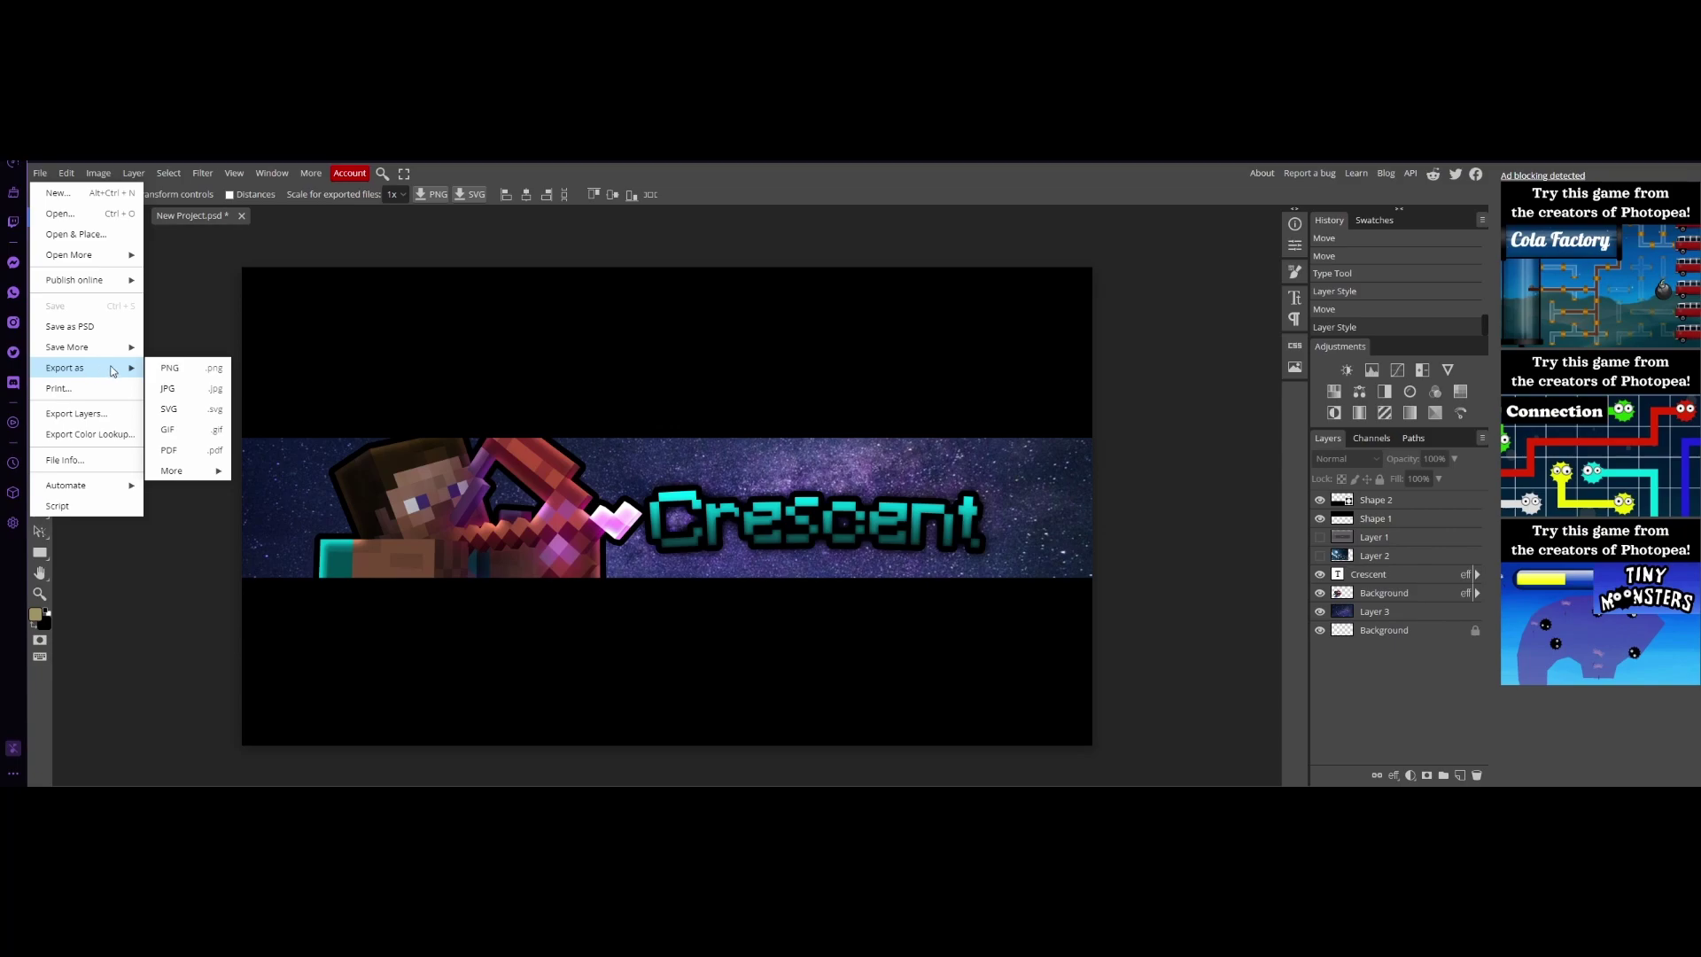
left_click(184, 368)
key("BackSpace")
key("BackSpace")
key("BackSpace")
key("BackSpace")
key("BackSpace")
key("BackSpace")
key("BackSpace")
key("BackSpace")
key("BackSpace")
key("BackSpace")
key("BackSpace")
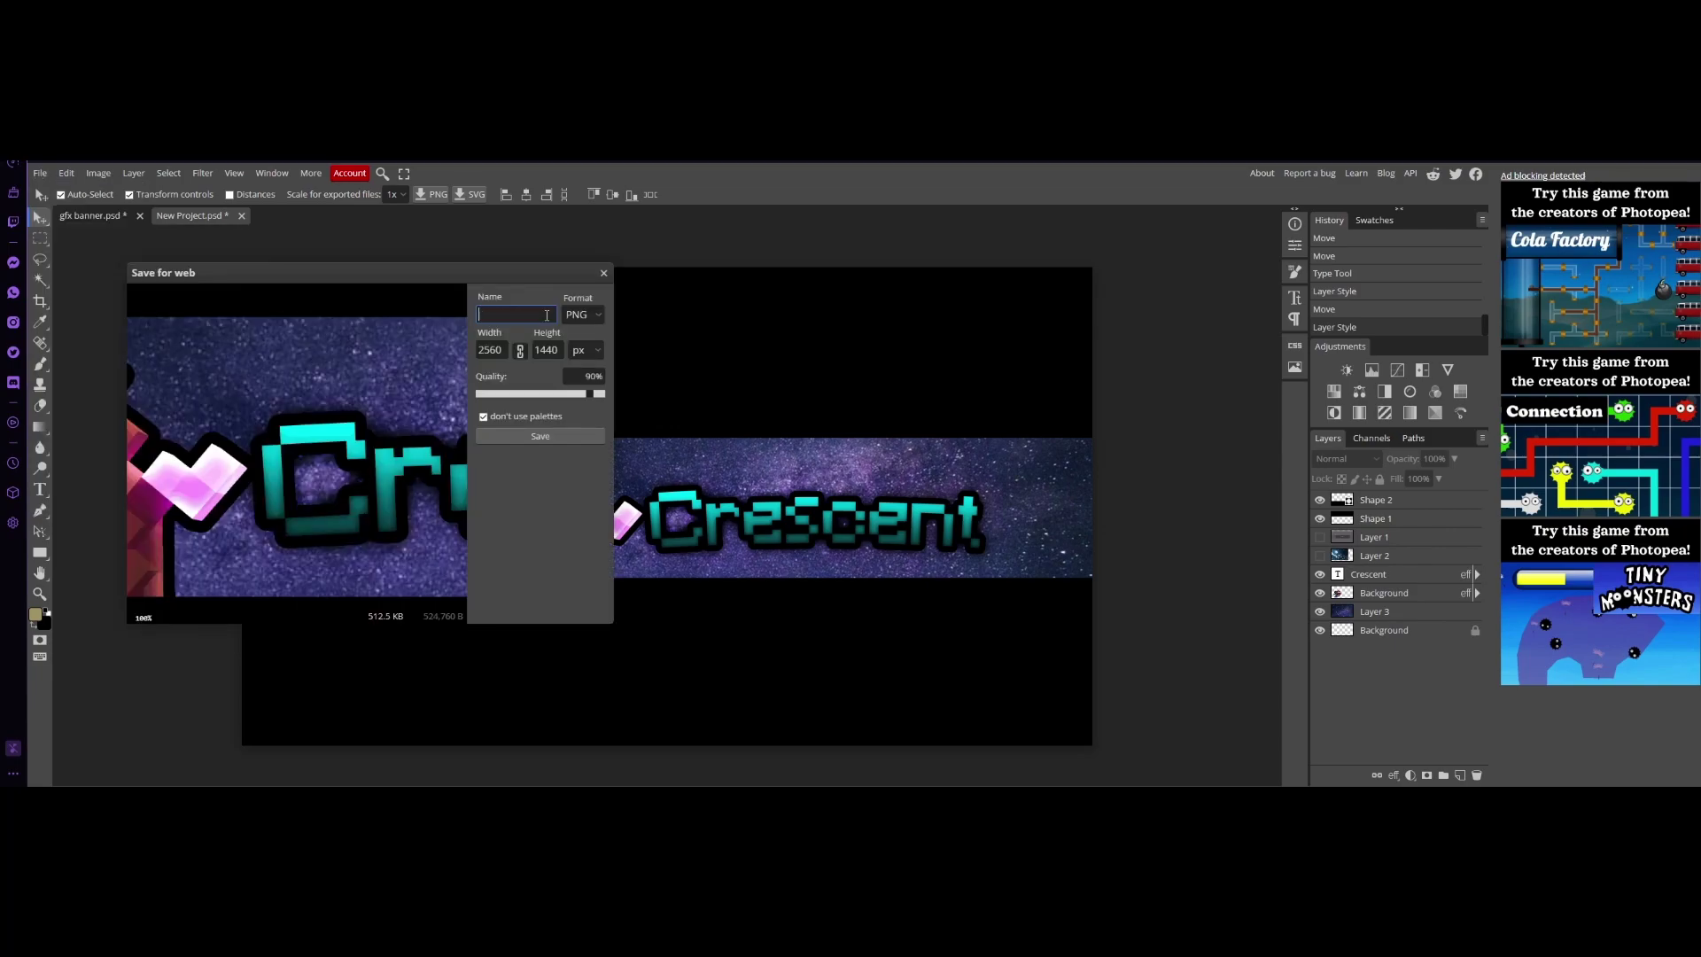
type("steve benn")
key("Return")
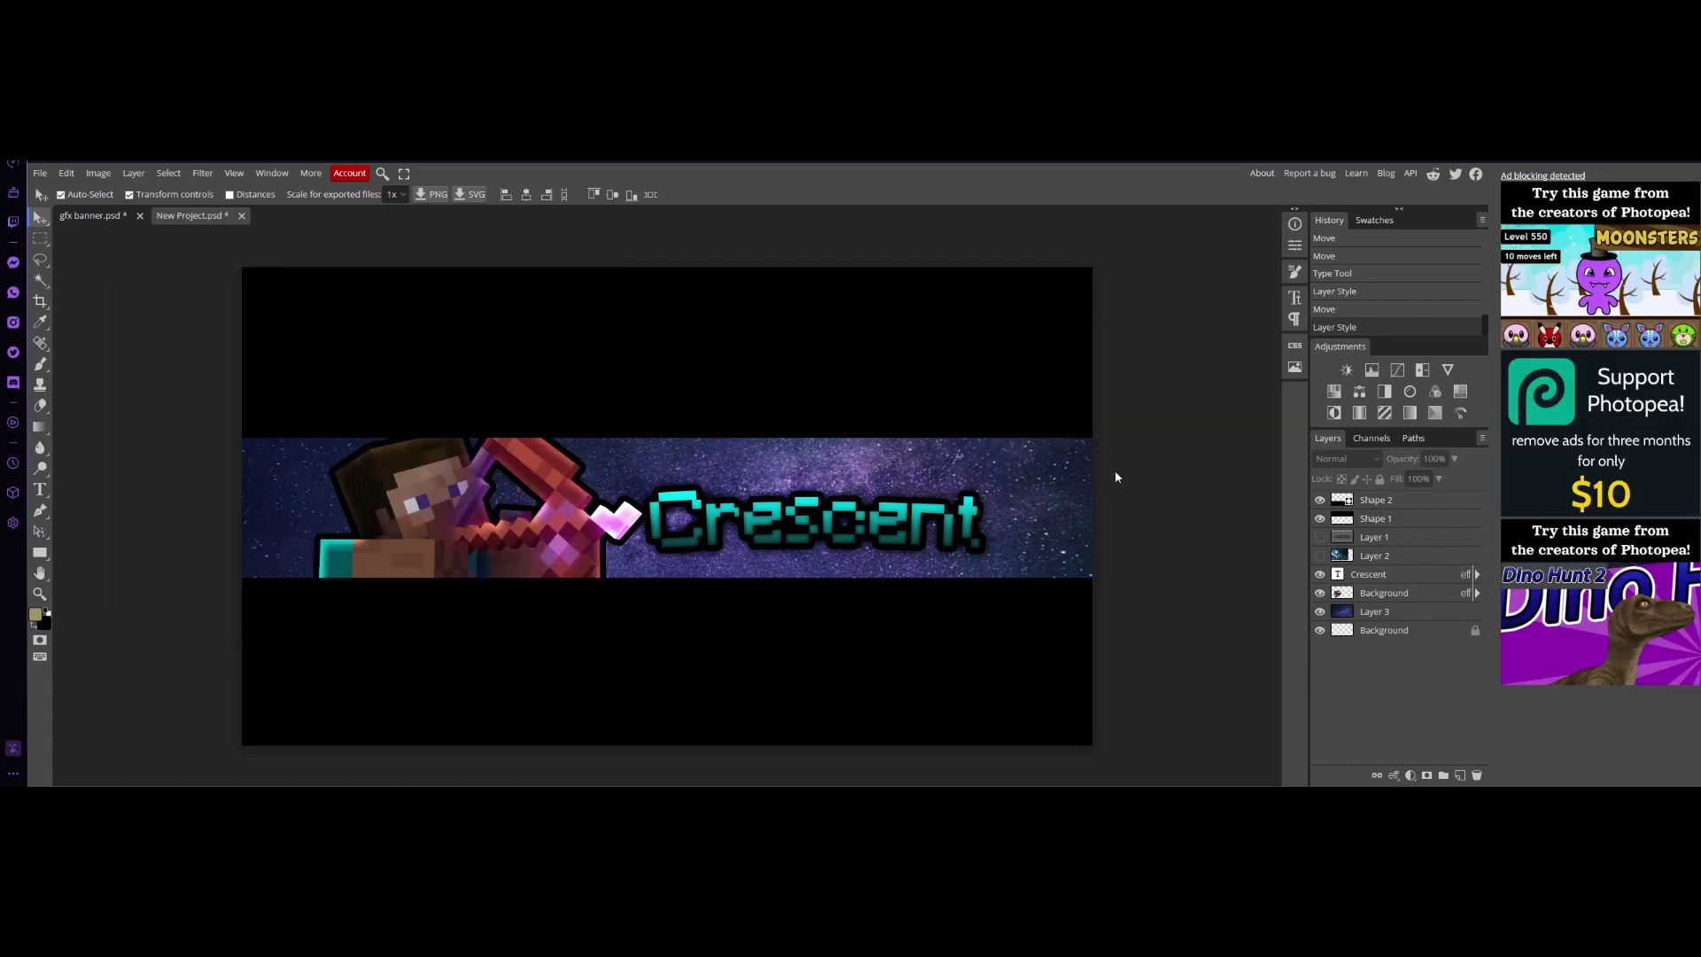
Step: Hide the starry sky layer and start a new Minecraft image search
left_click(1320, 612)
left_click(468, 162)
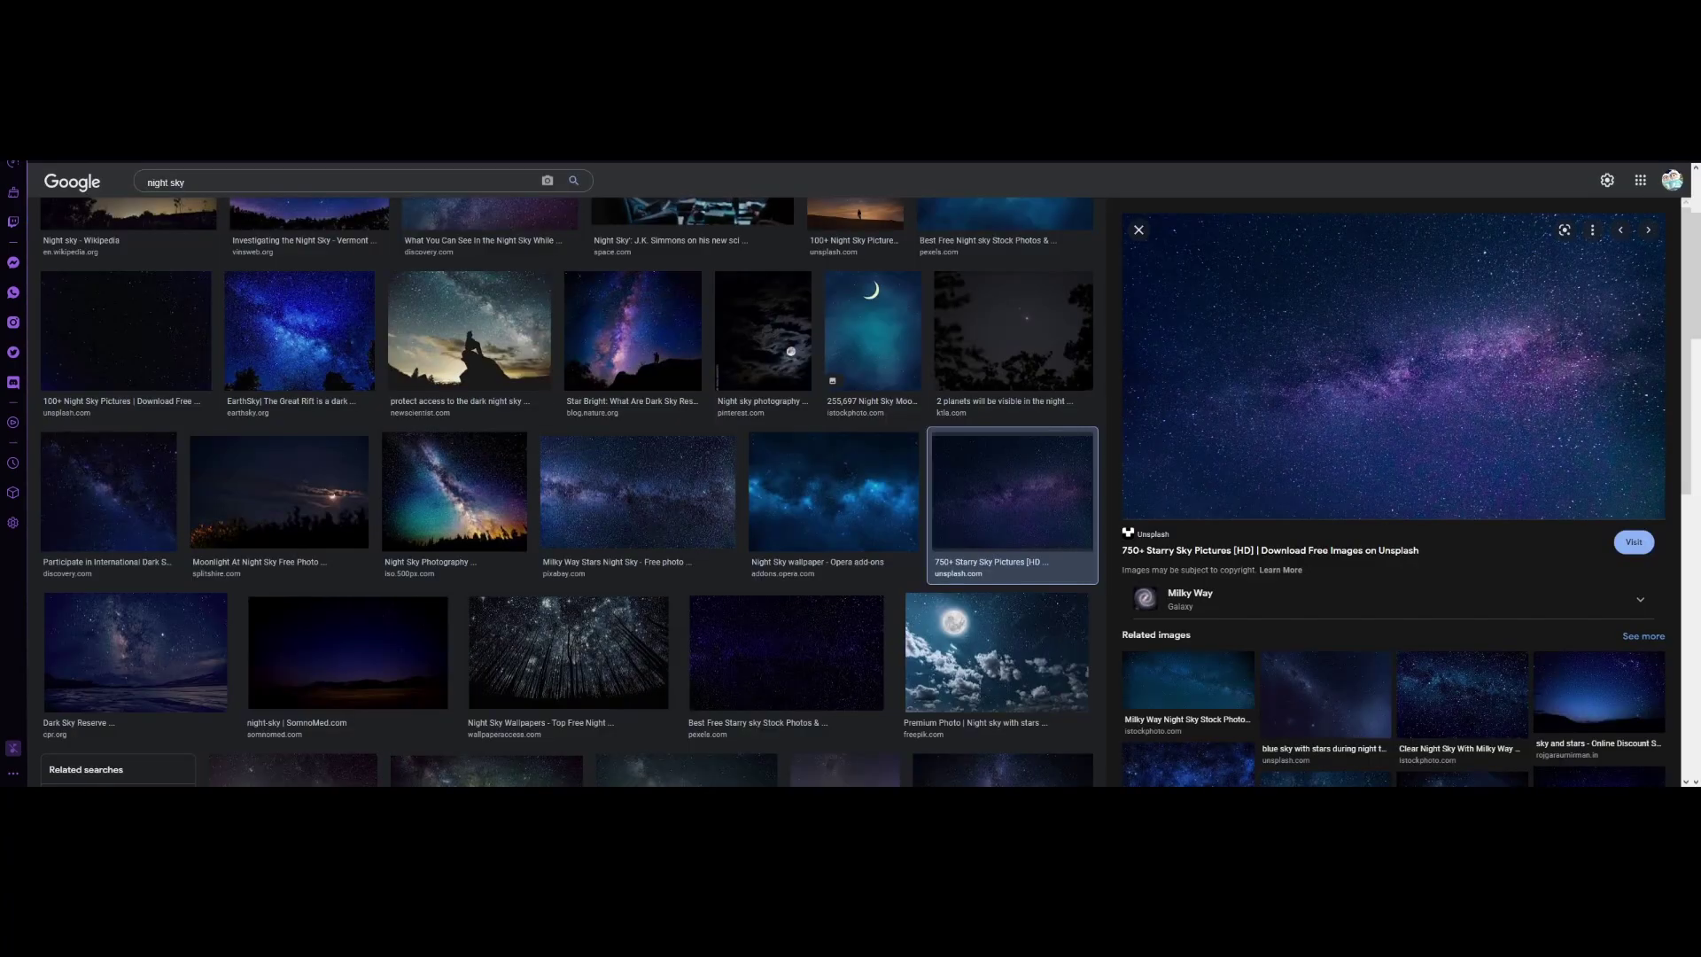
left_click_drag(375, 181, 1, 177)
key("BackSpace")
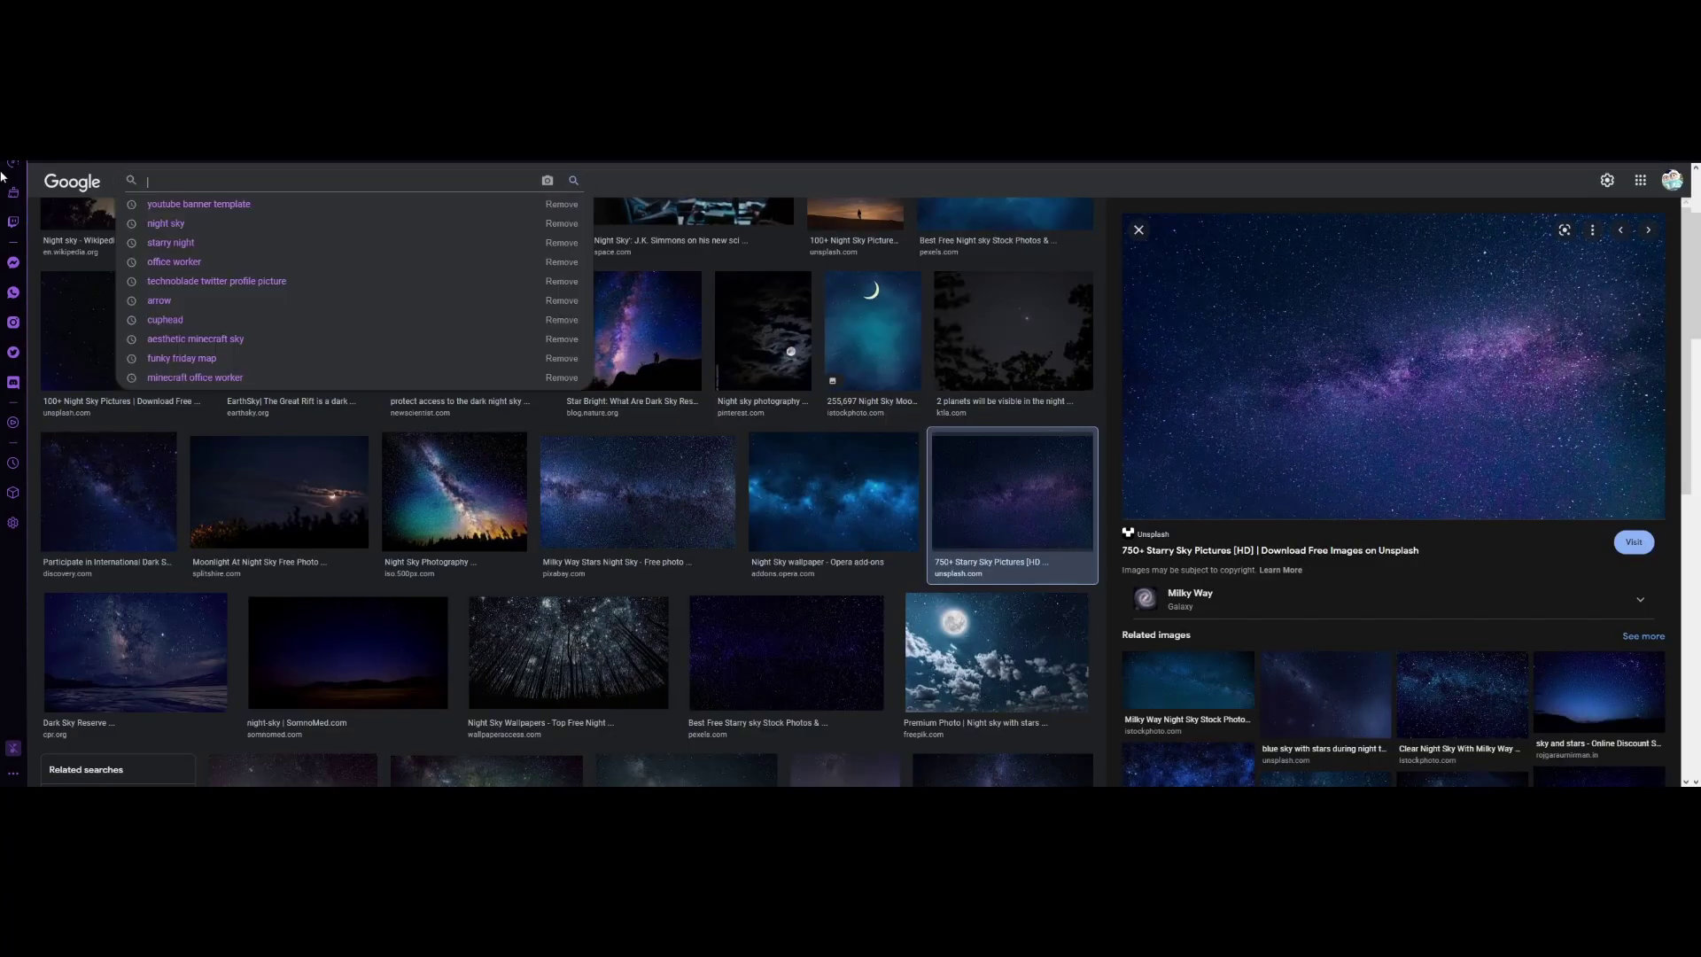
type("m")
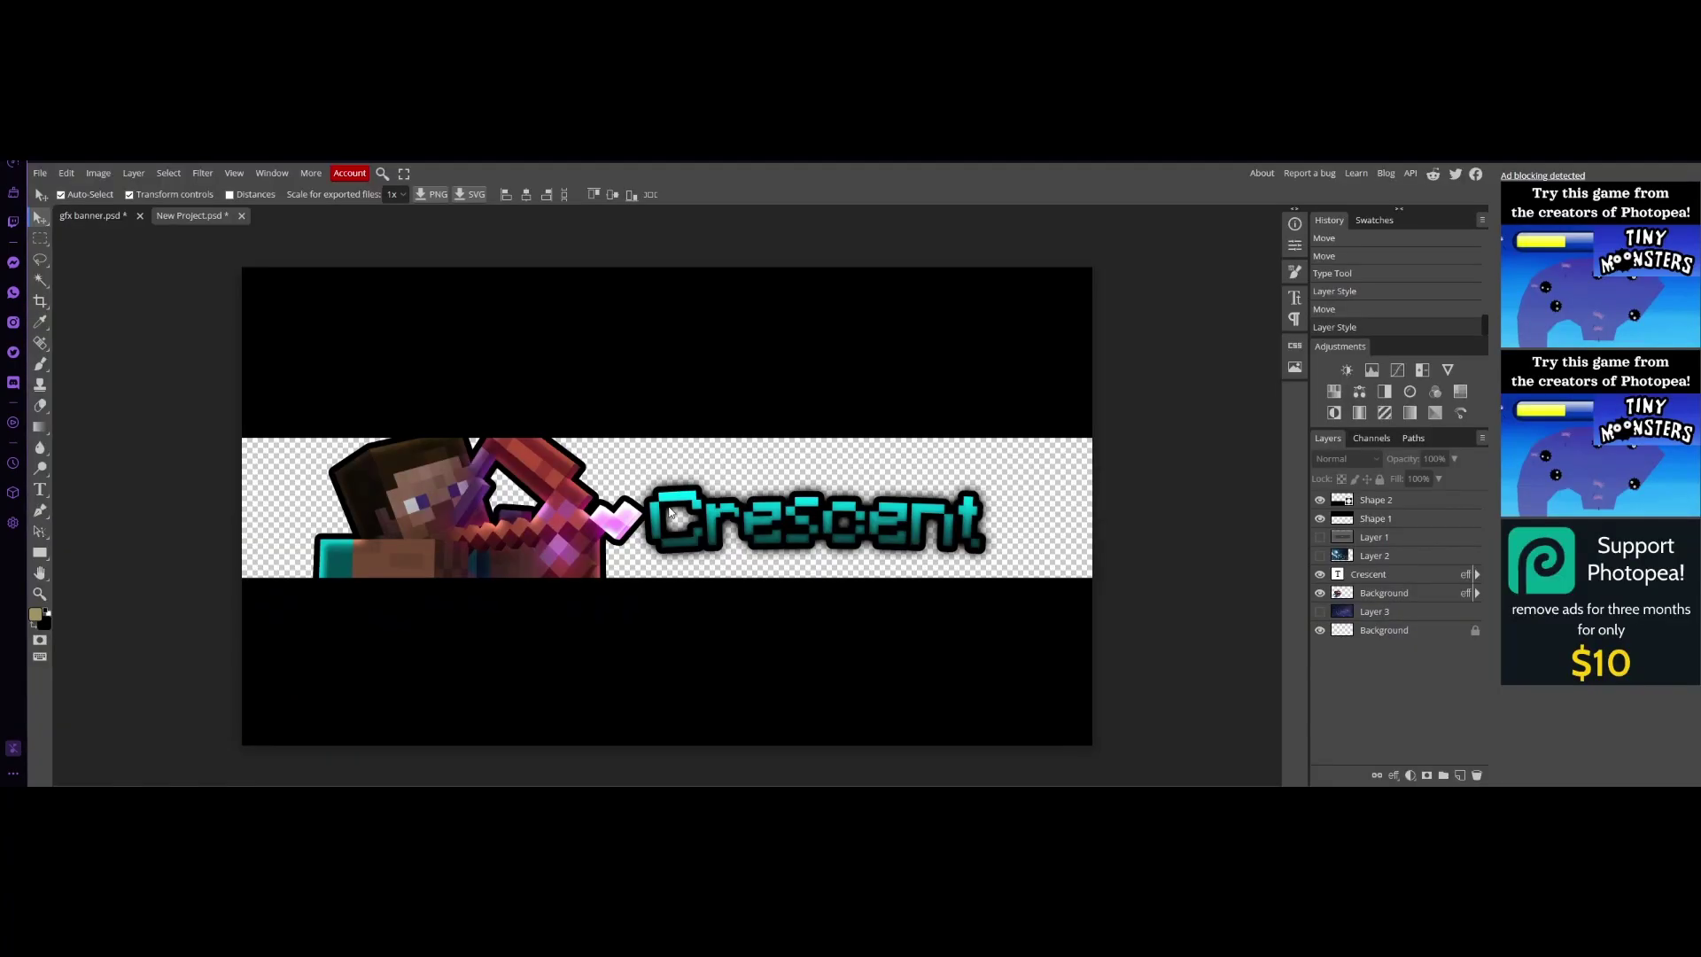
Step: Paste the Minecraft landscape, move its layer below Steve, and position it behind the banner
key("ctrl+v")
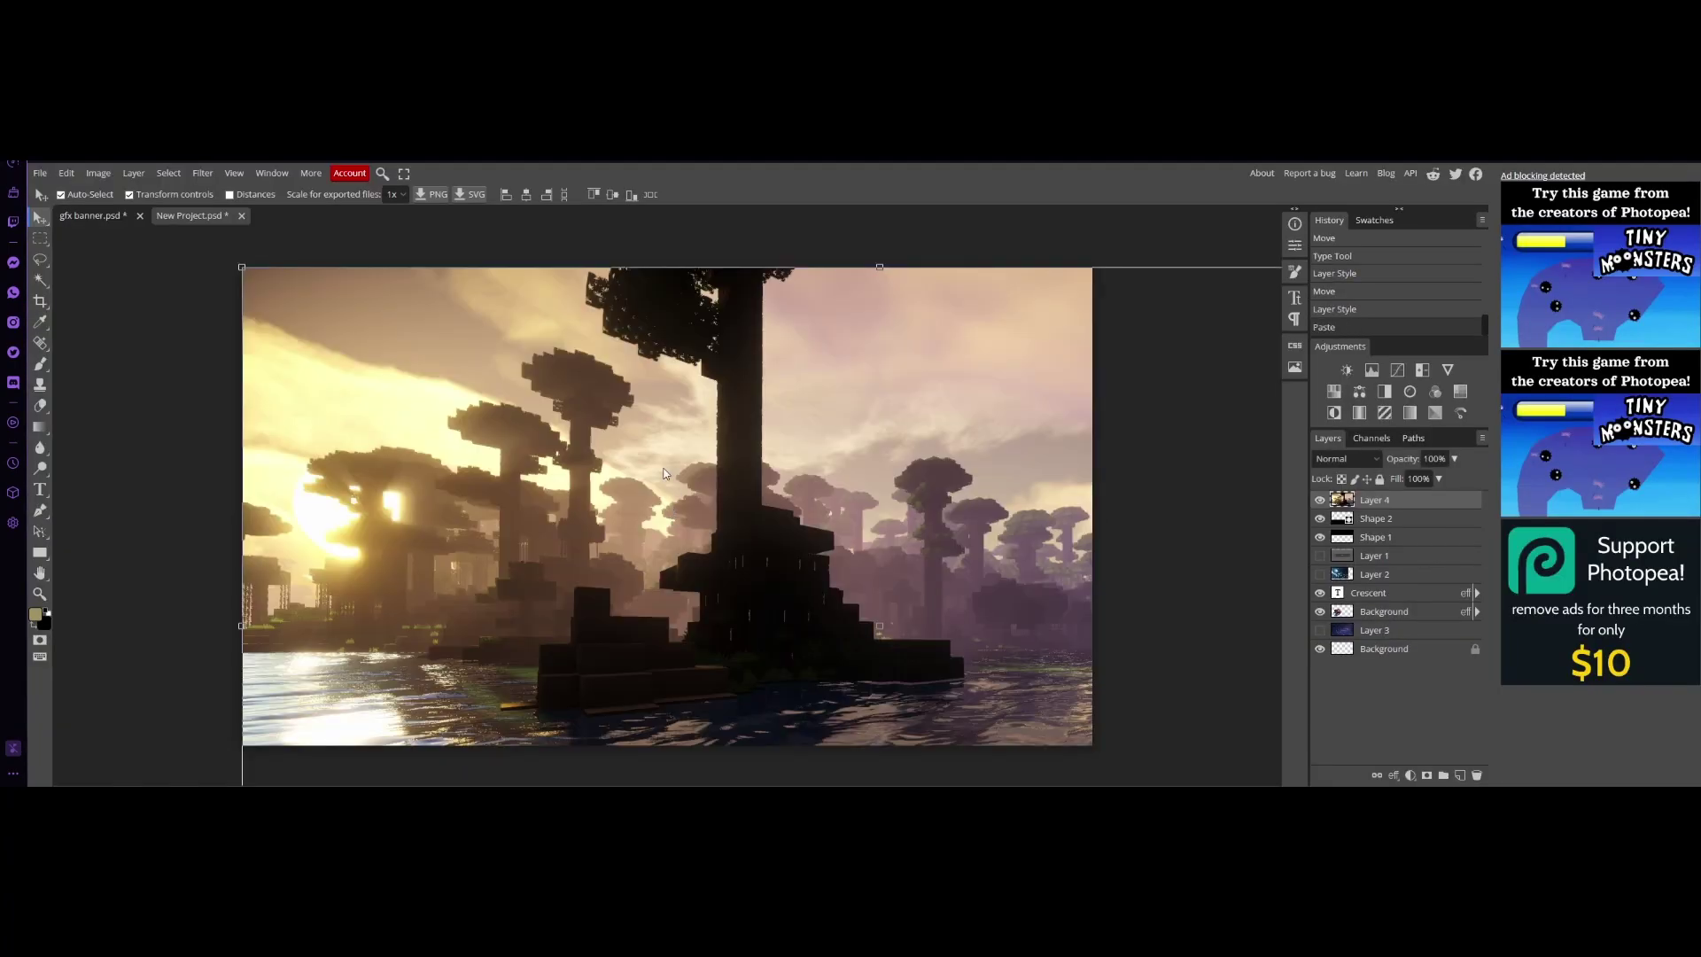
left_click_drag(671, 465, 560, 431)
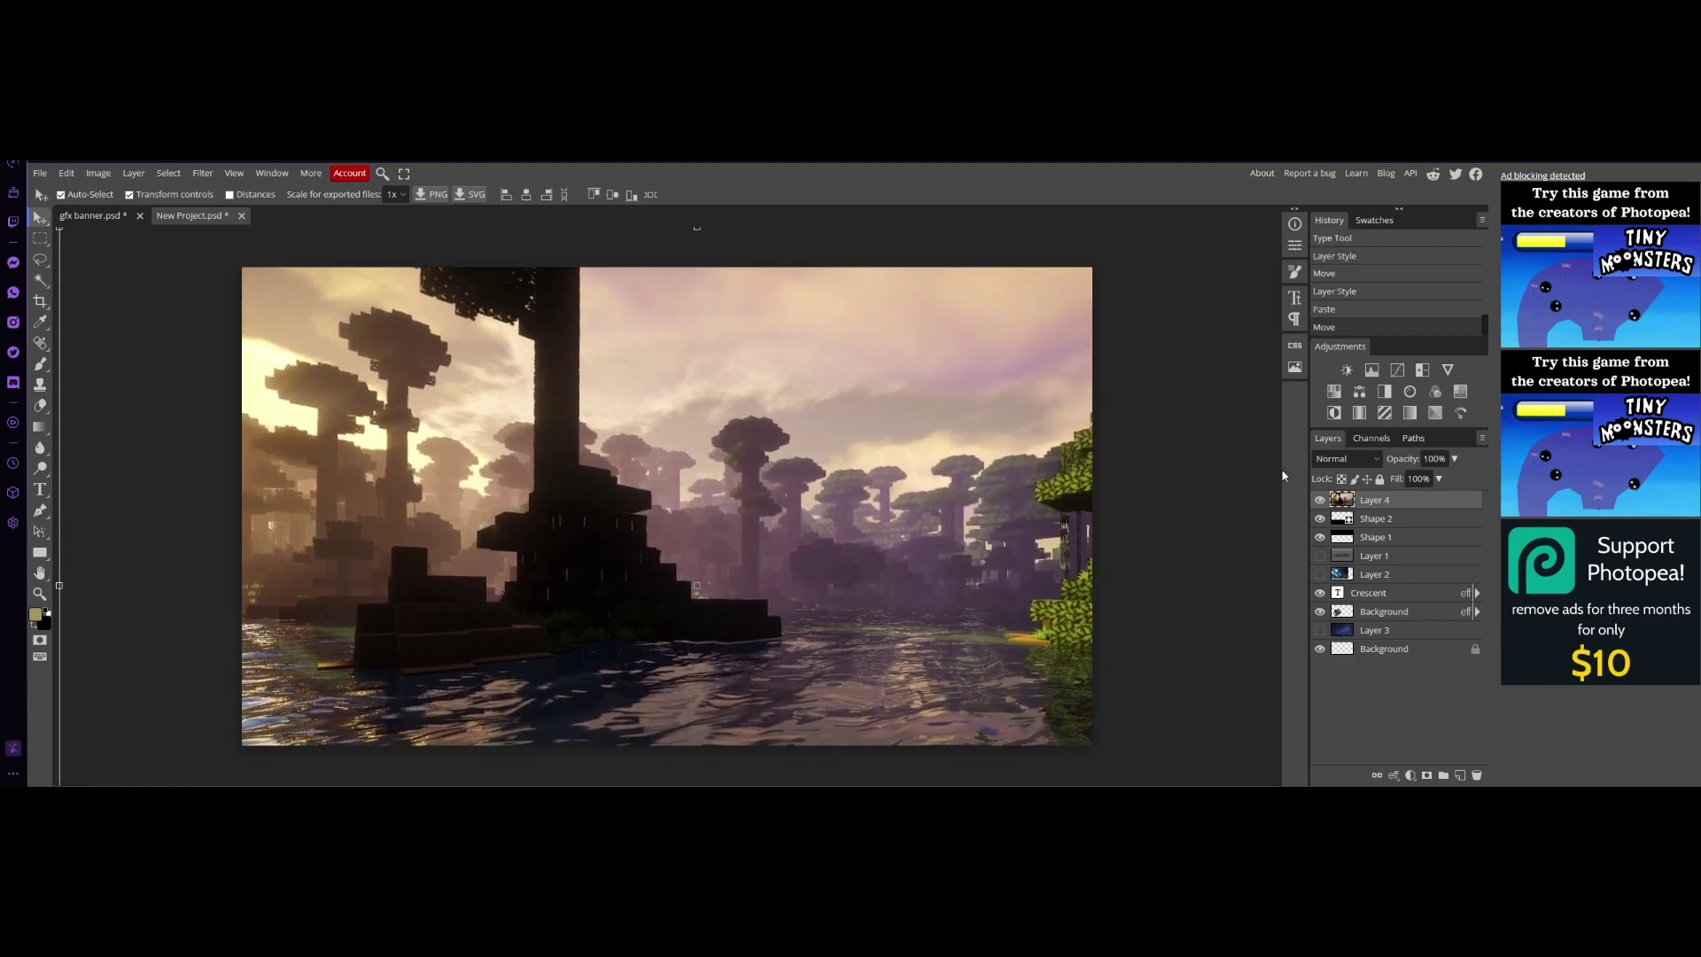
left_click_drag(1375, 499, 1375, 620)
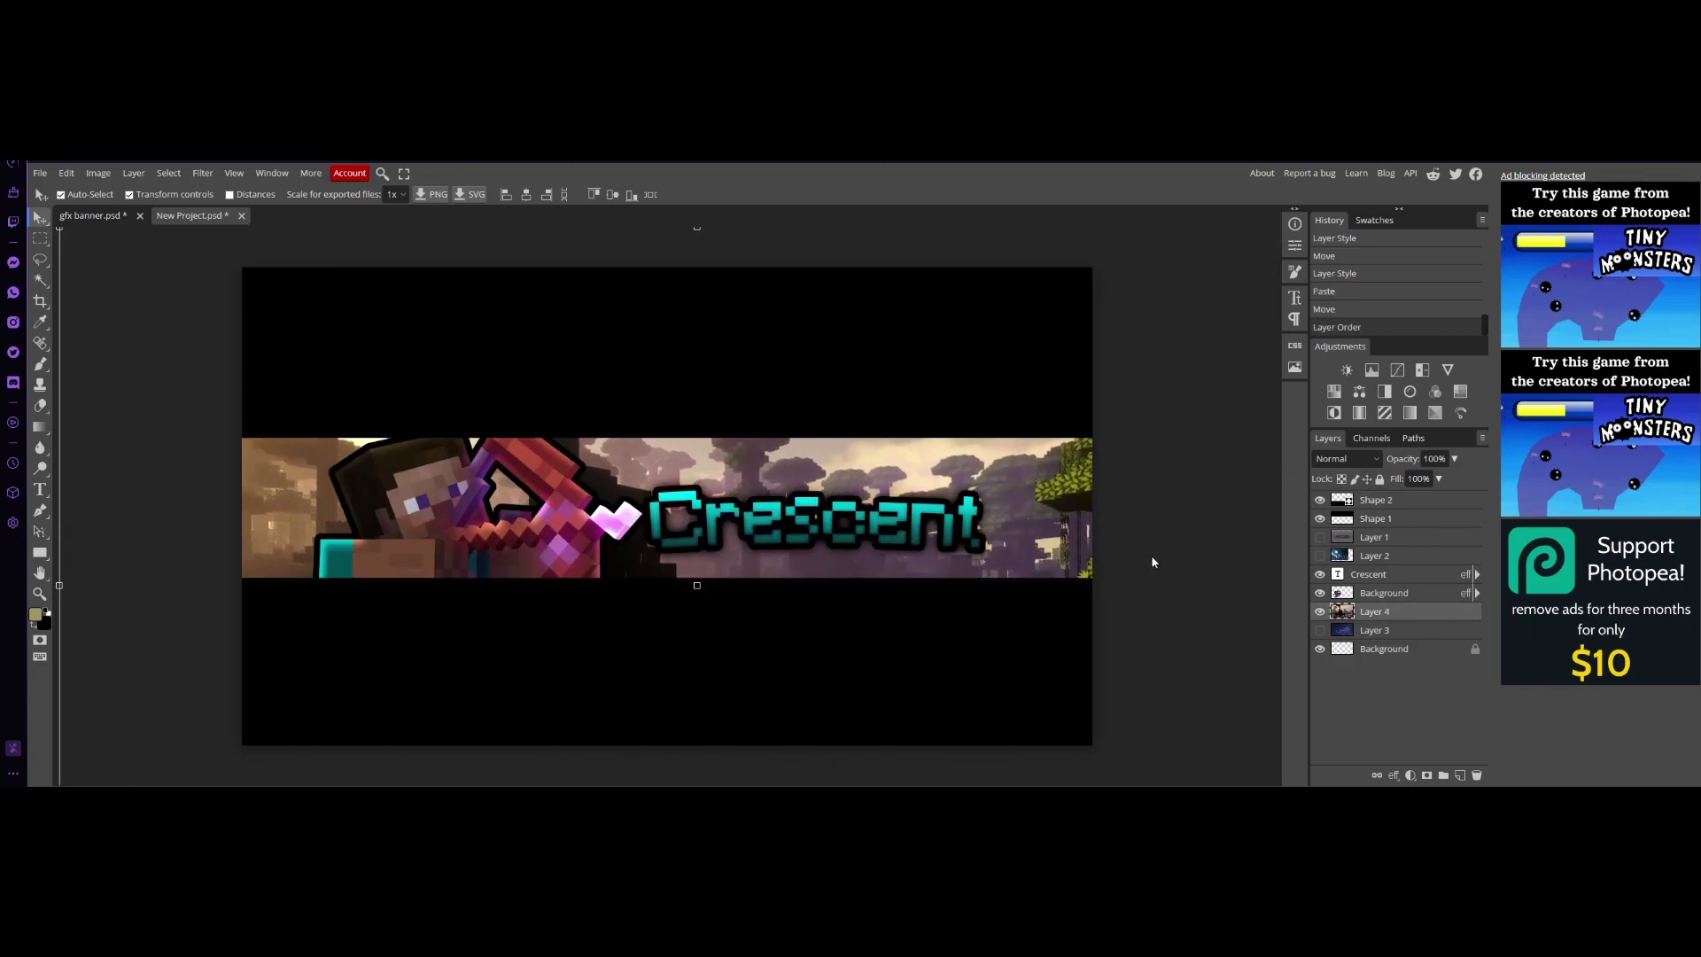
left_click_drag(997, 460, 1127, 428)
left_click(113, 246)
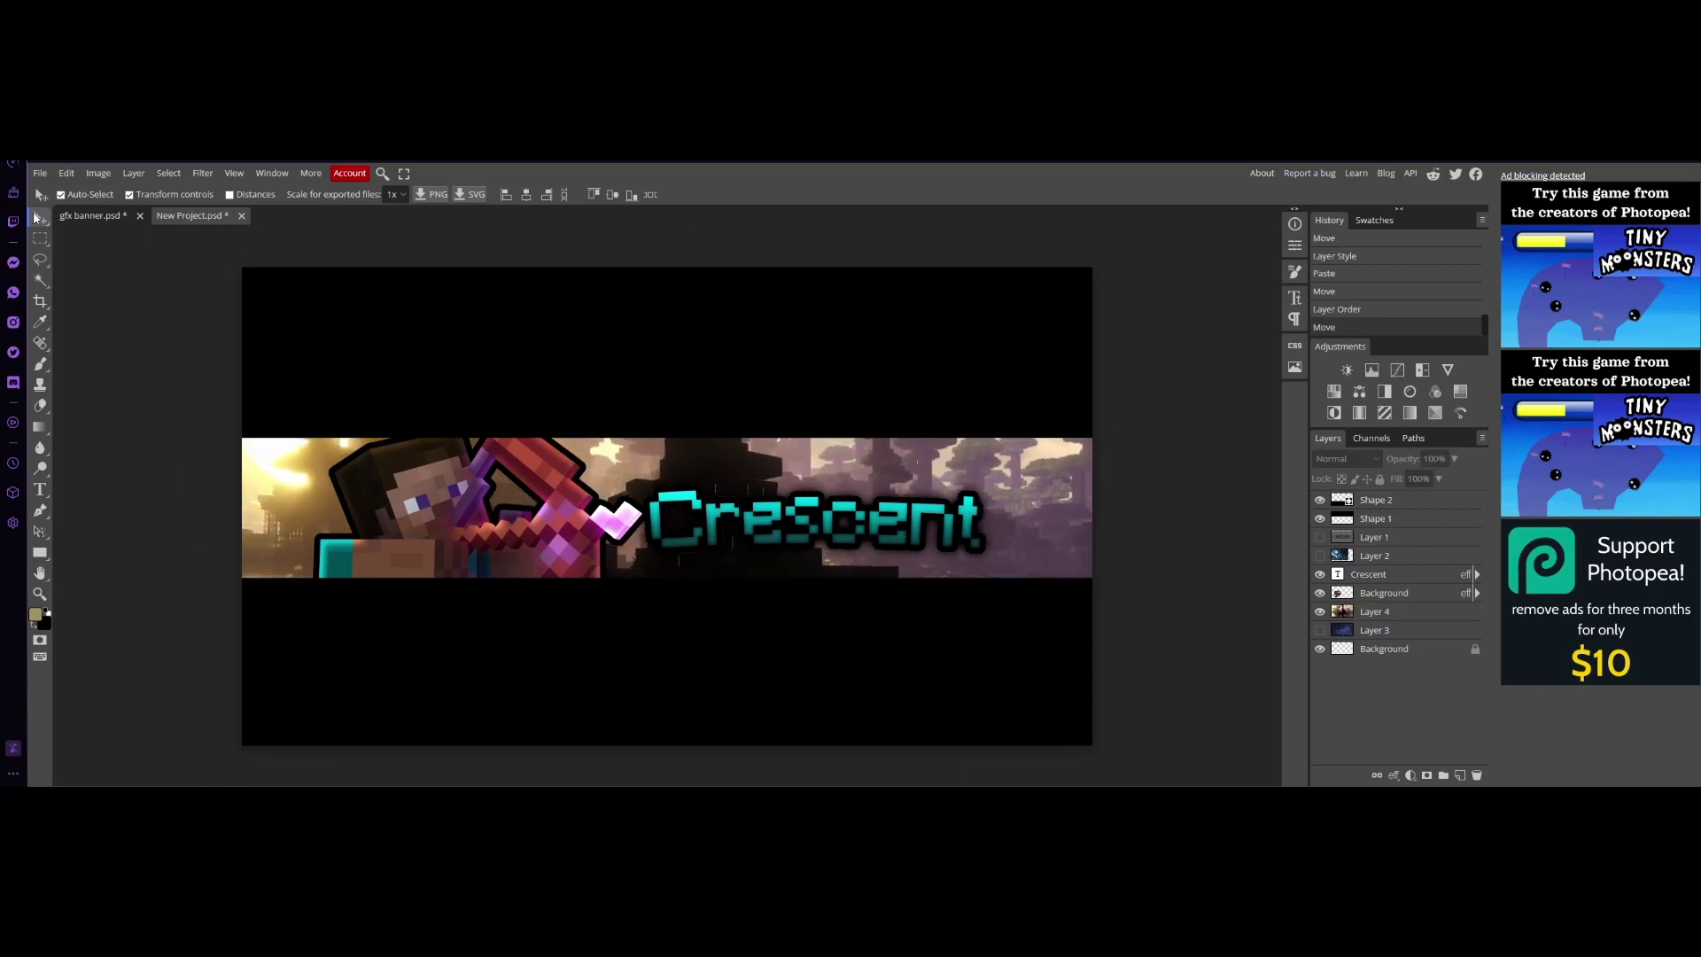
Step: Export the landscape version as a second PNG named 'the real crescent'
left_click(40, 173)
mouse_move(80, 367)
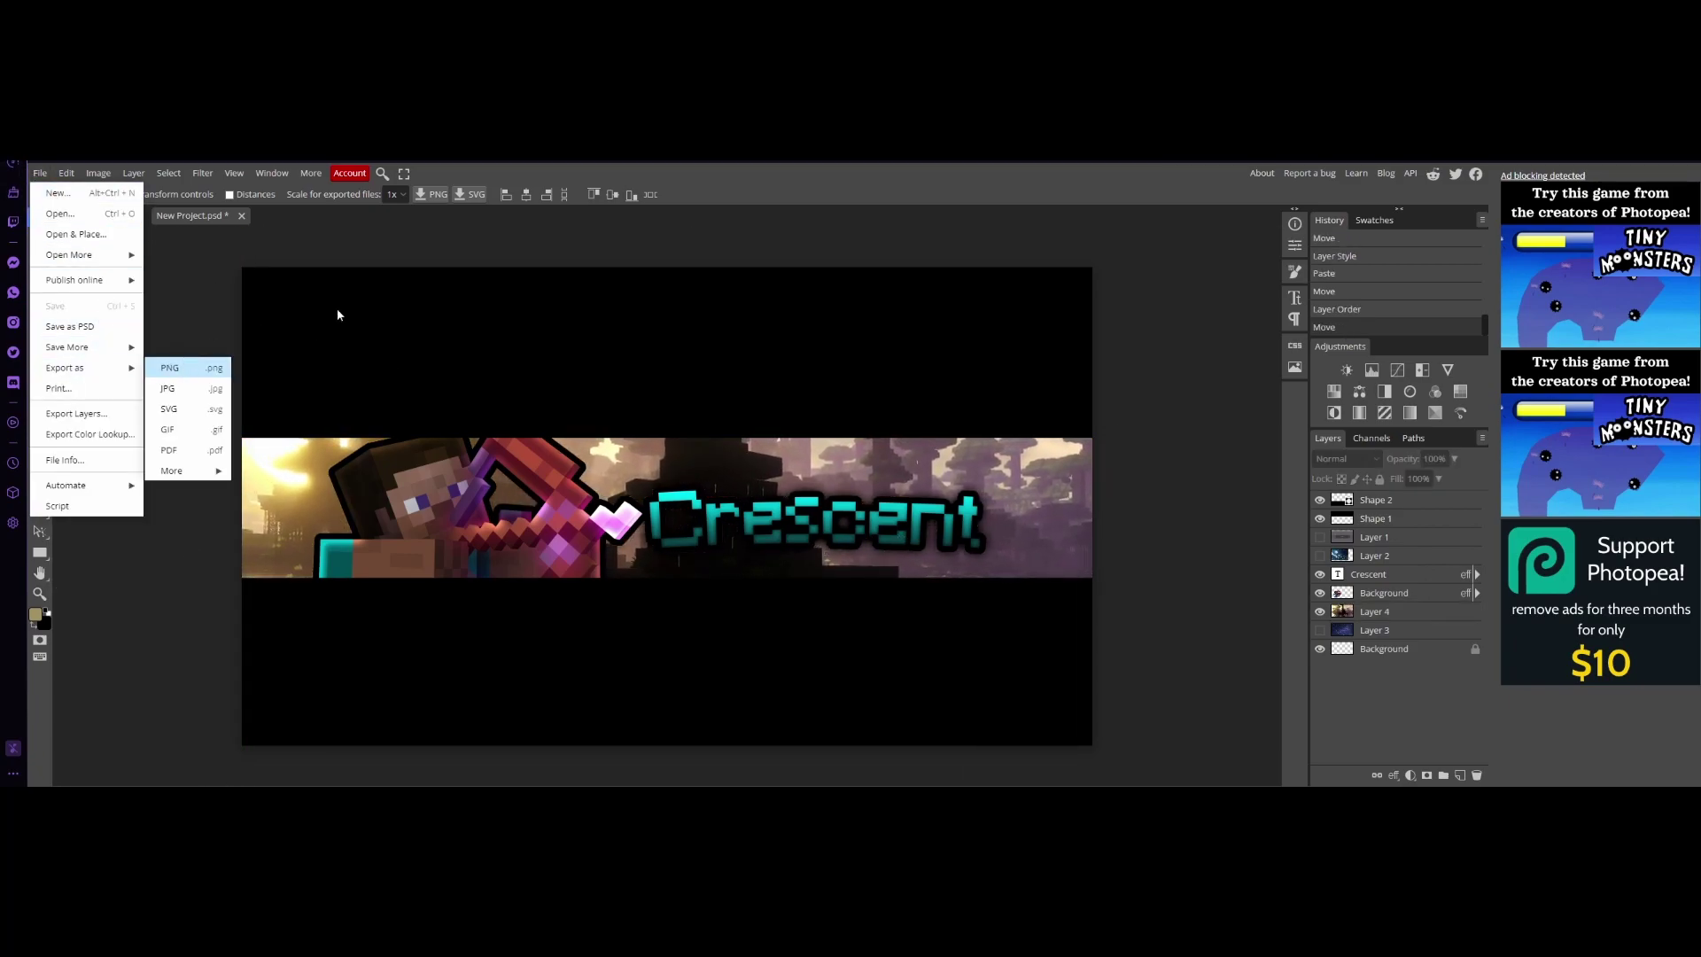
type("the")
type(" rea")
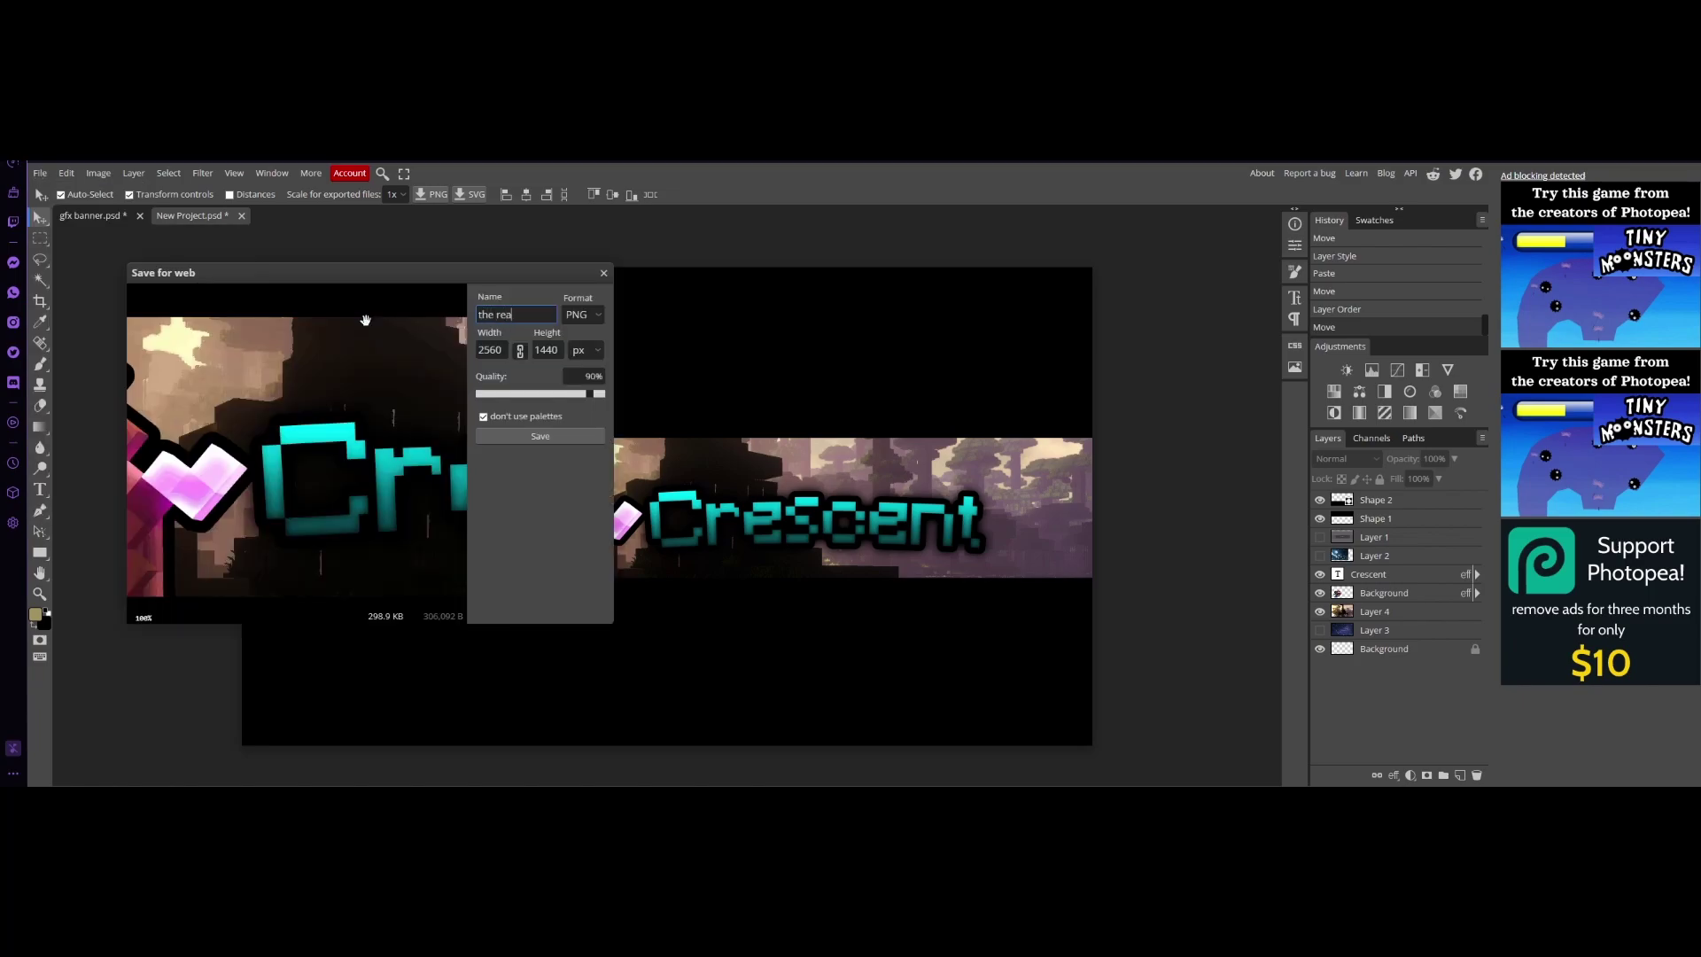
type("l crescent")
left_click(538, 435)
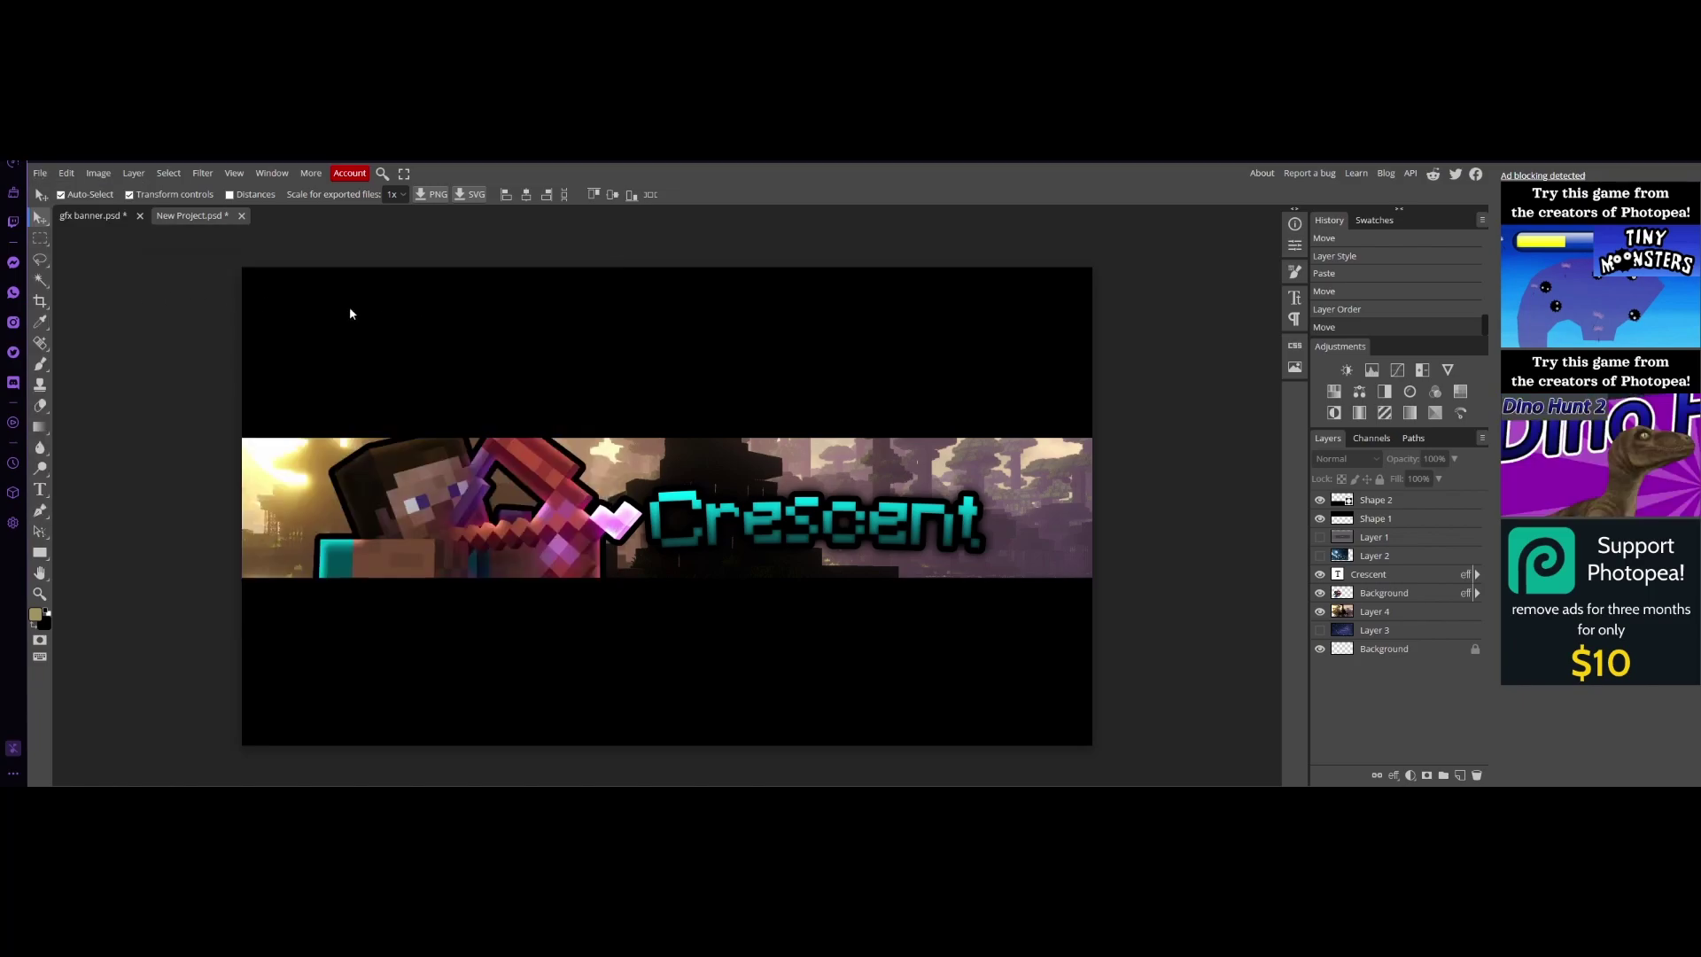